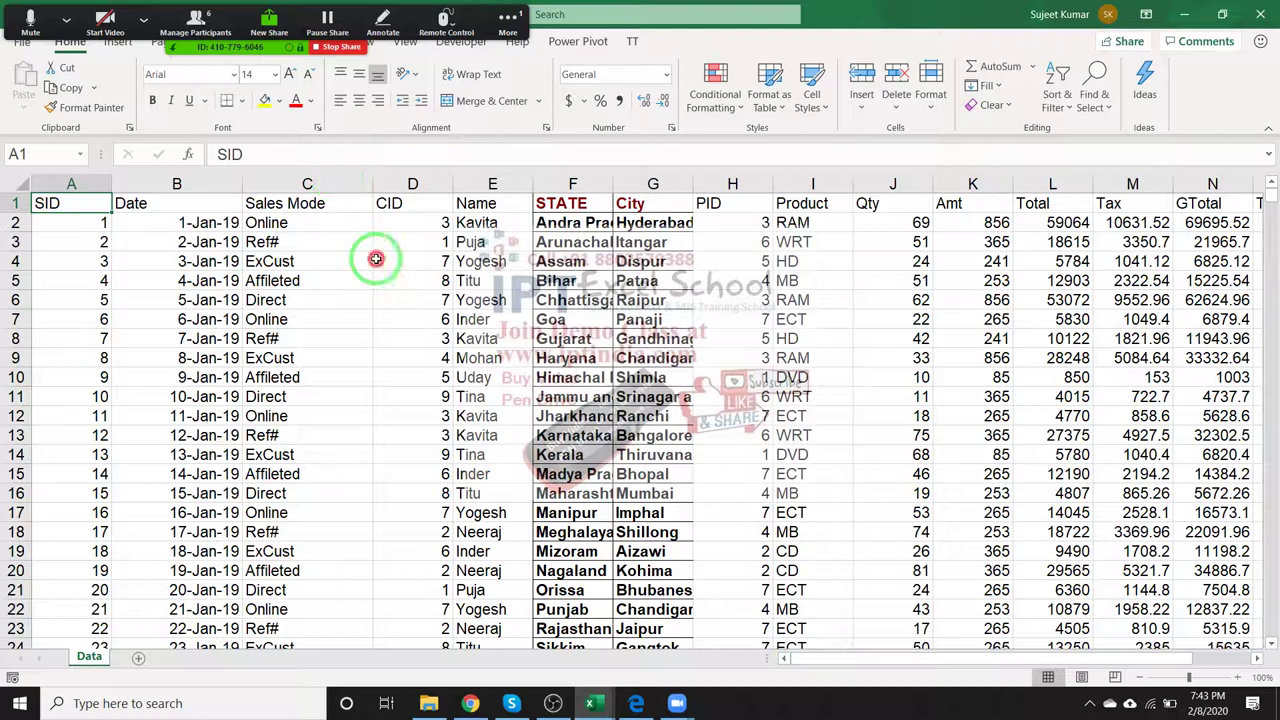
Switch from the sales Data sheet to the Zoho Flow example dashboard in Chrome.
click(376, 259)
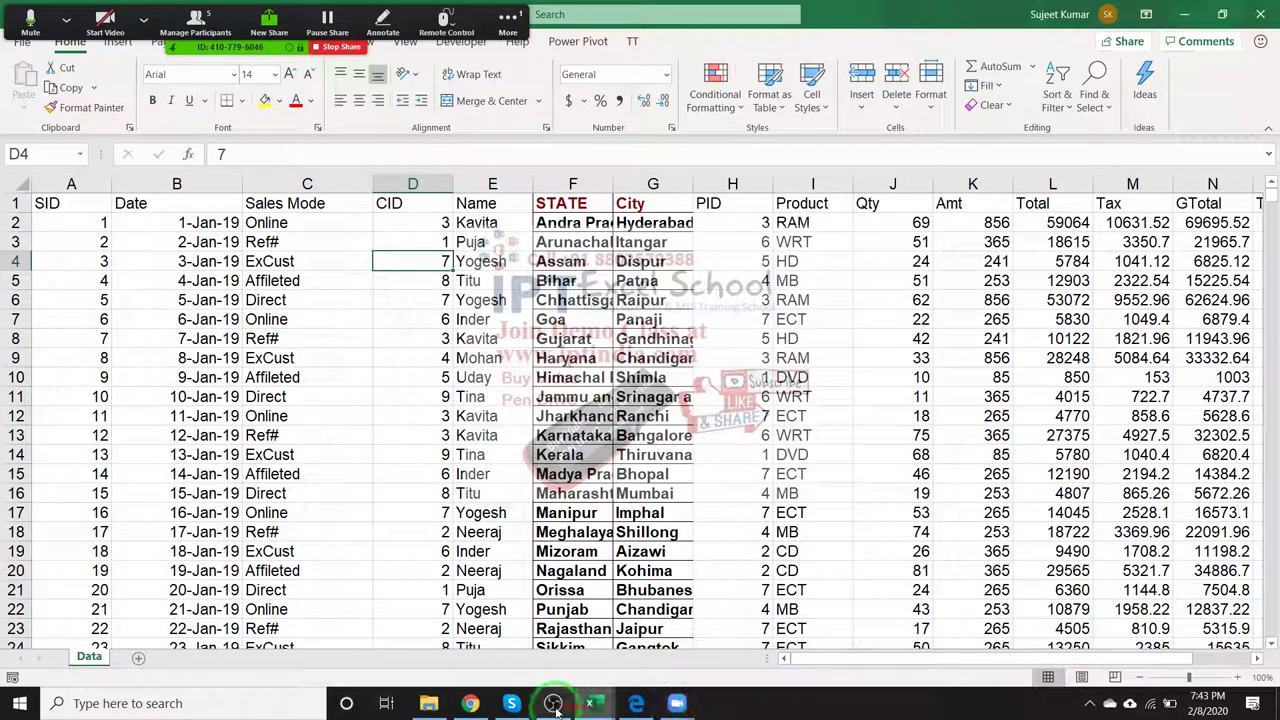
click(467, 706)
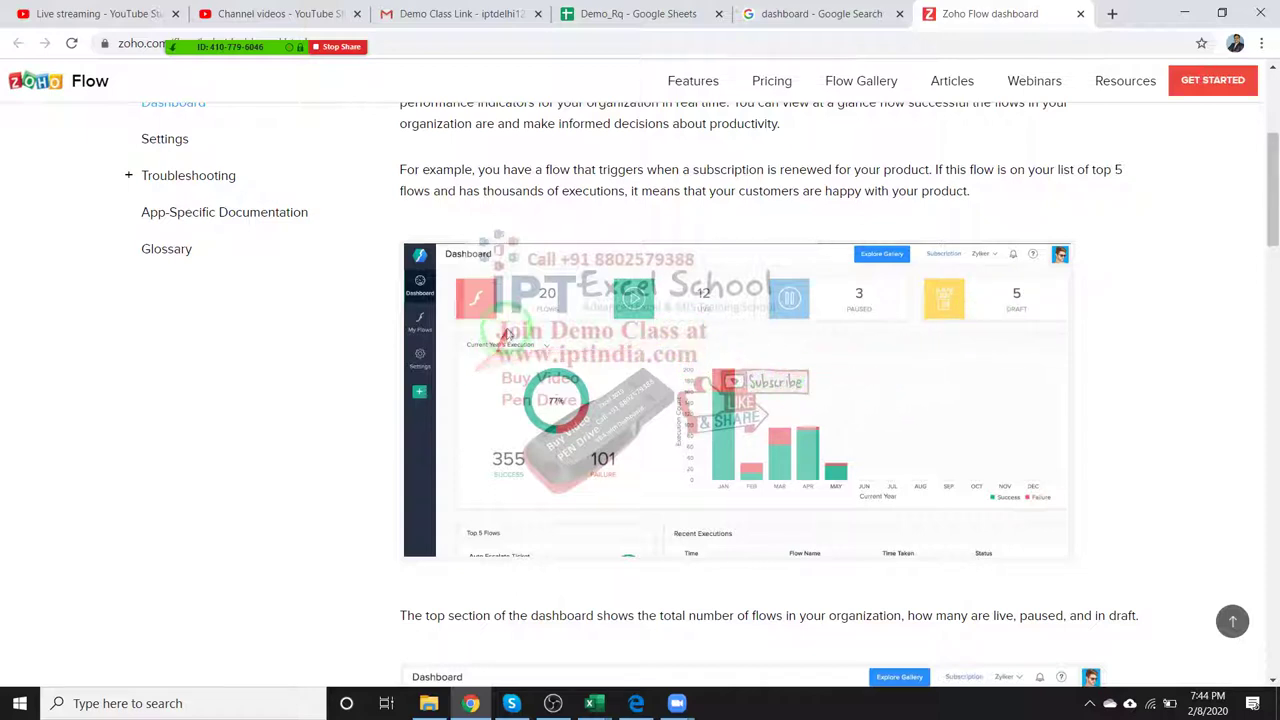
Compare the Zoho Flow example's summary count cards and chart with the sales data, ending on Excel.
key(alt+Tab)
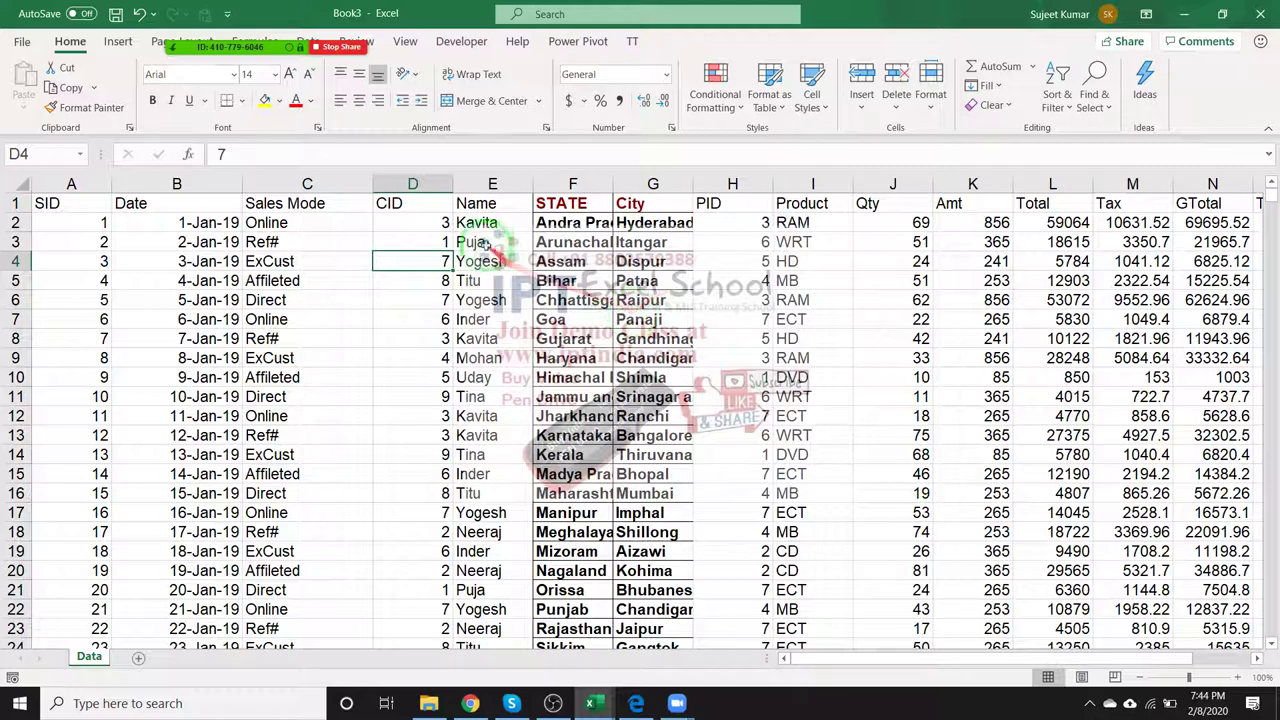
click(812, 204)
key(alt+Tab)
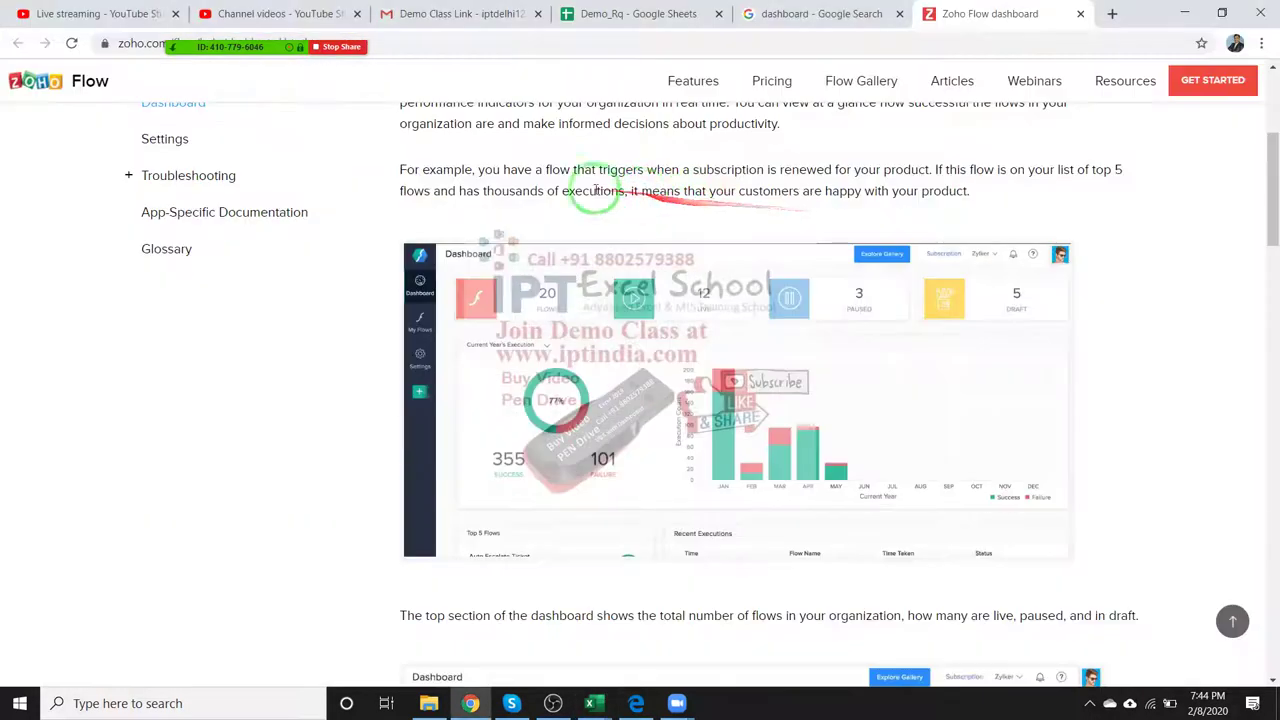
click(988, 313)
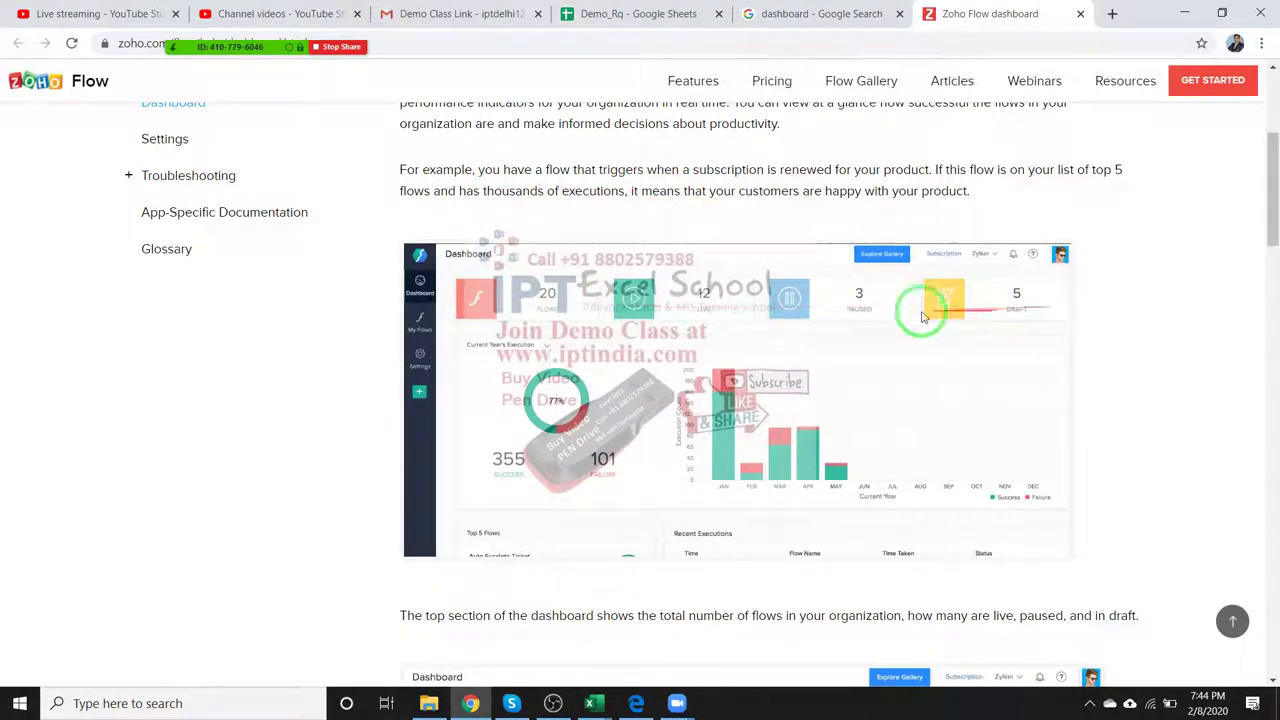
key(alt+Tab)
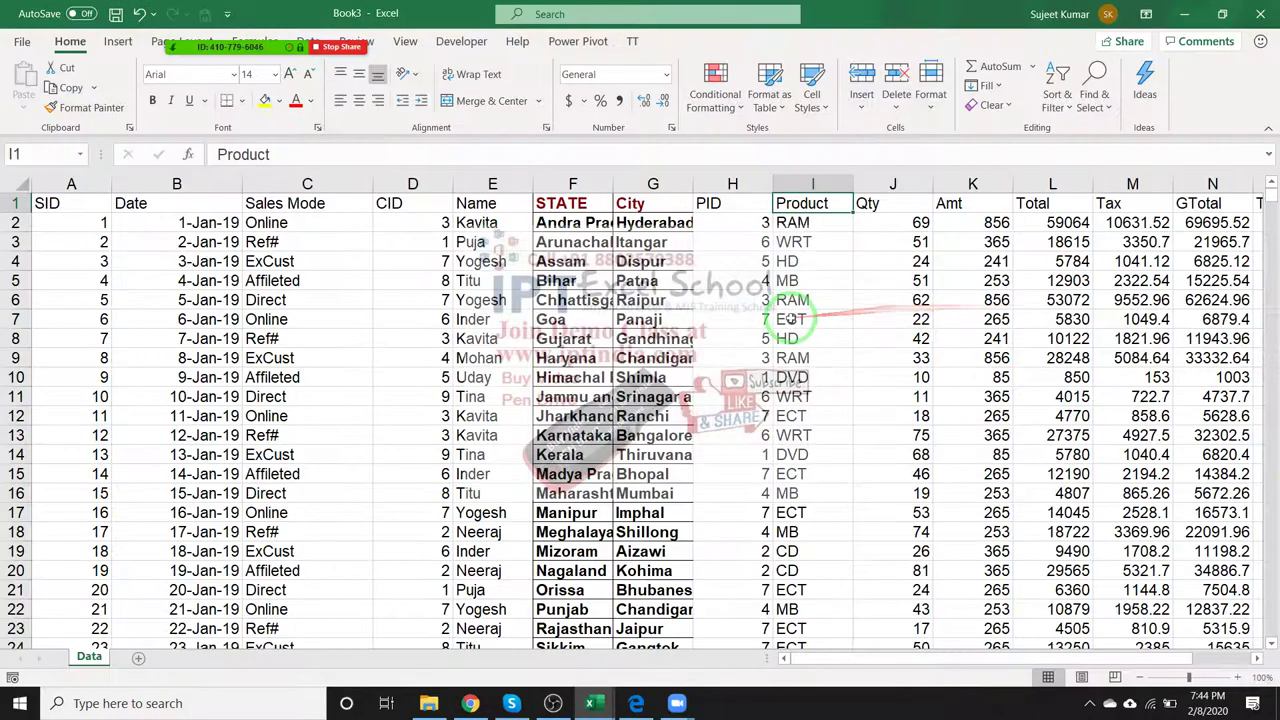
key(alt+Tab)
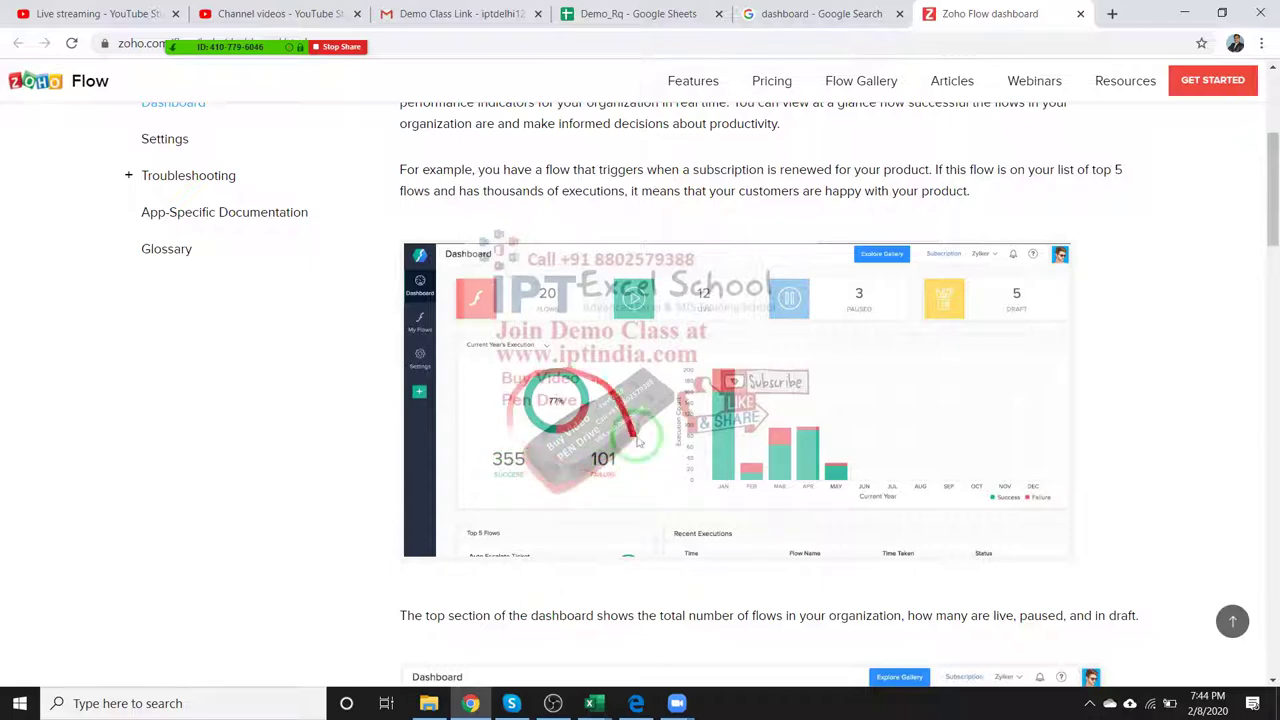
key(alt+Tab)
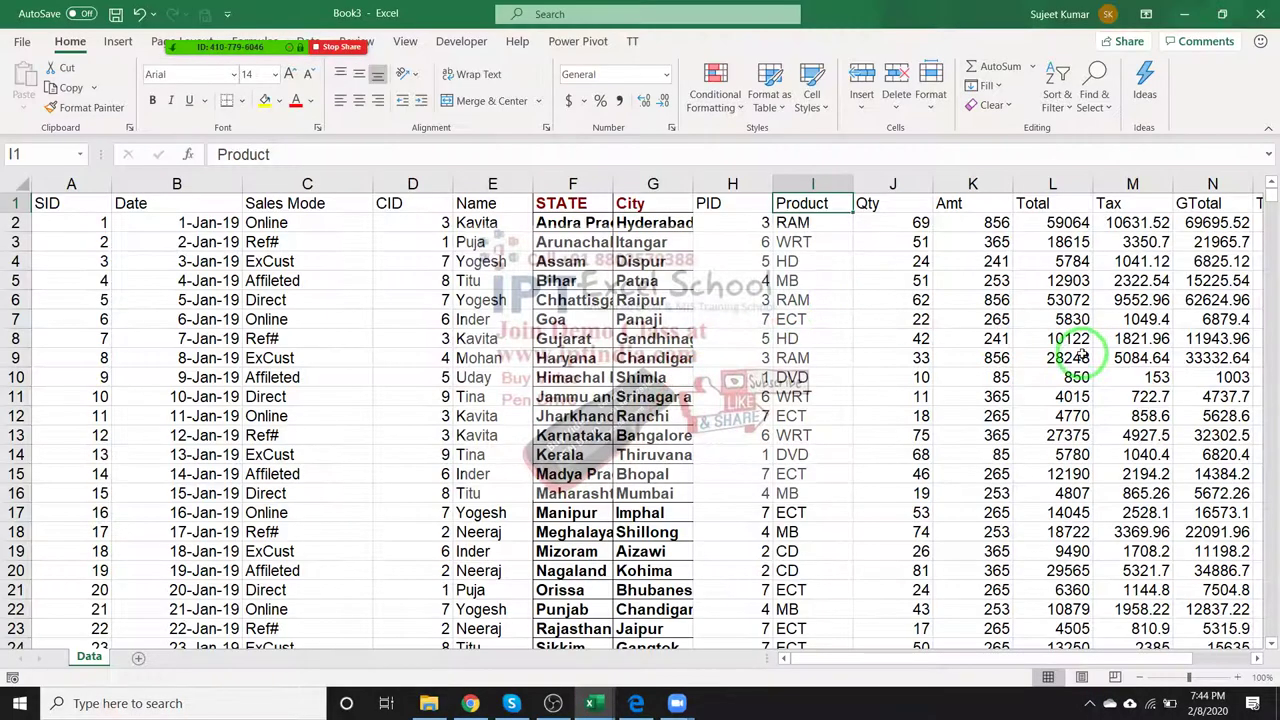
Inspect the Qty, Sales Mode, Site, Name and Date columns against the example dashboard.
click(921, 293)
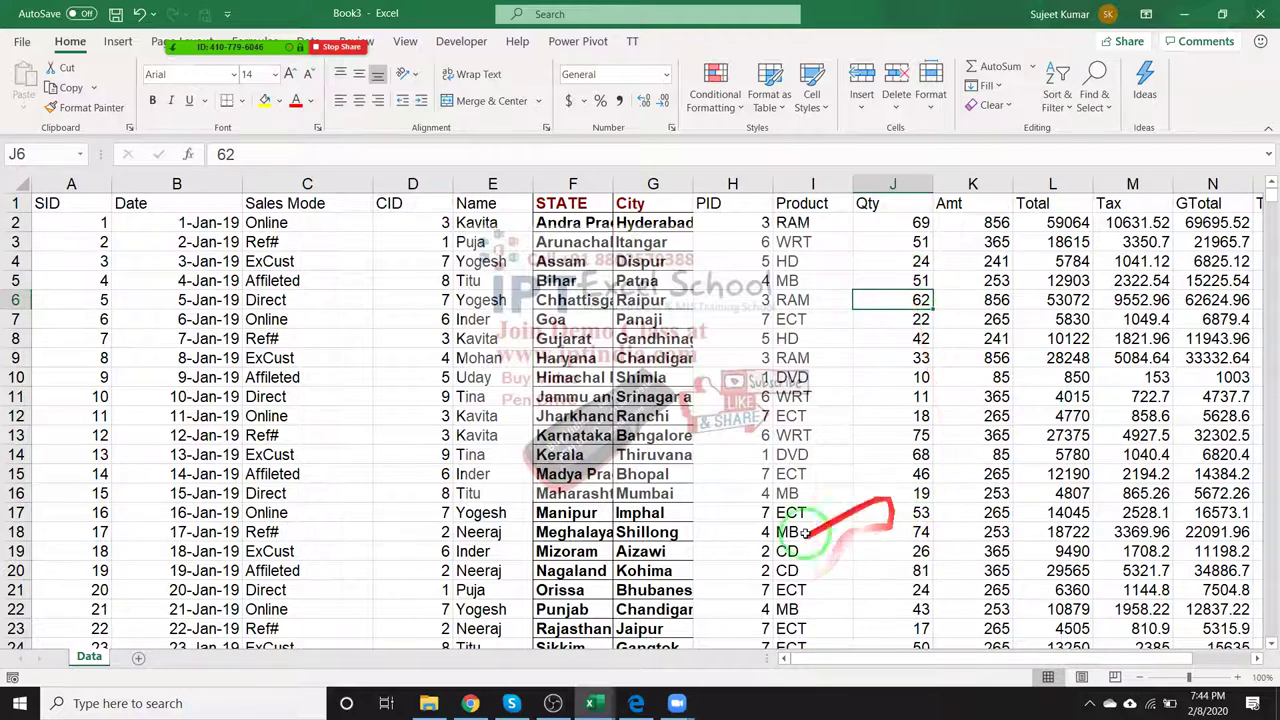
click(275, 281)
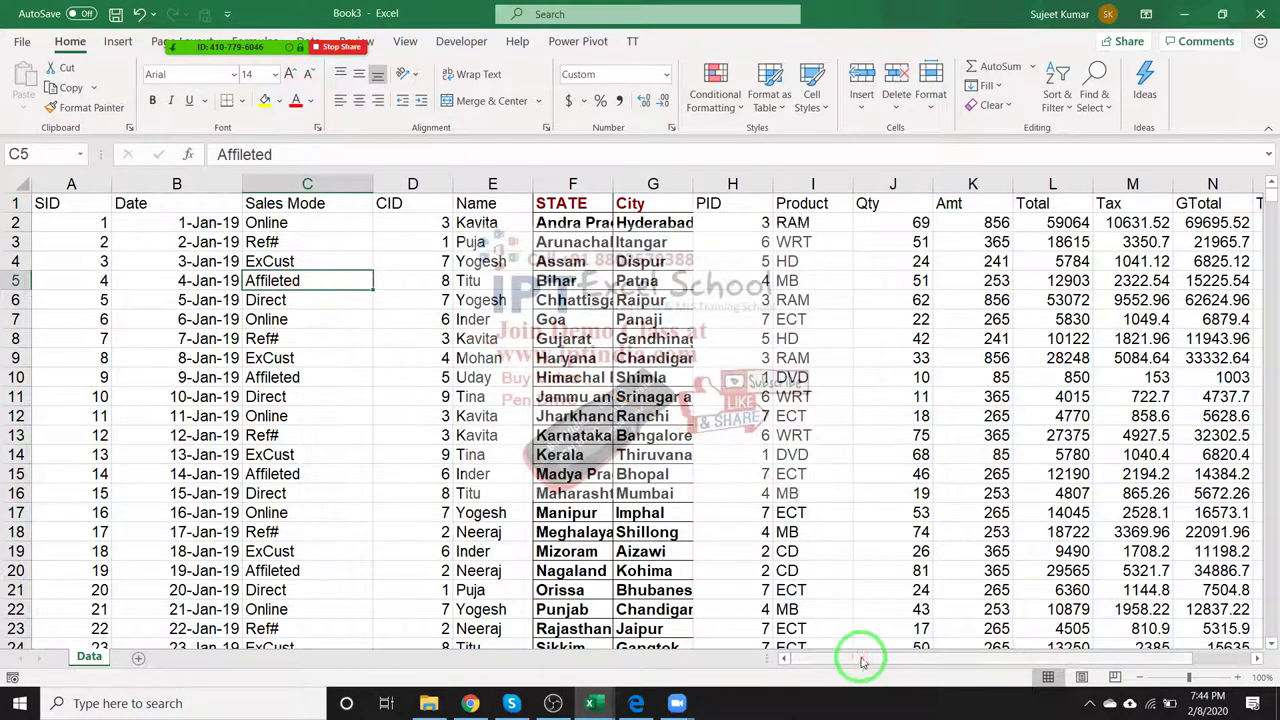
drag(857, 657, 1071, 657)
click(1168, 184)
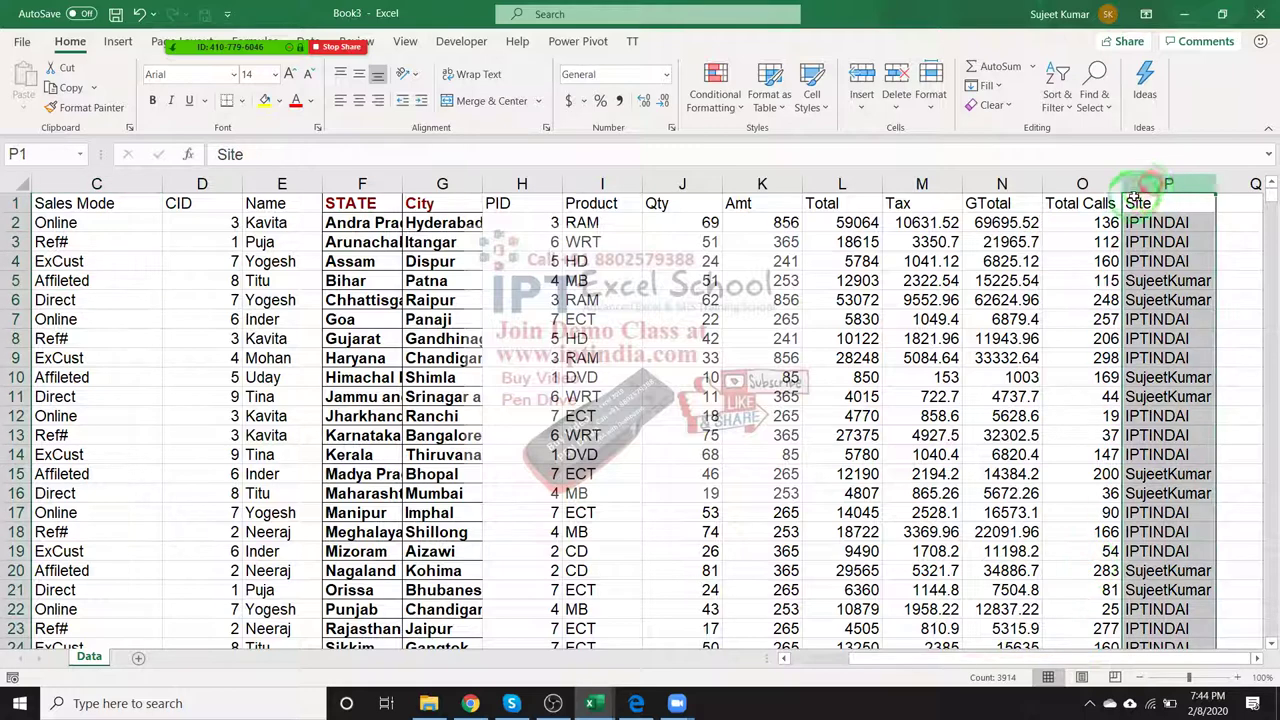
key(alt+Tab)
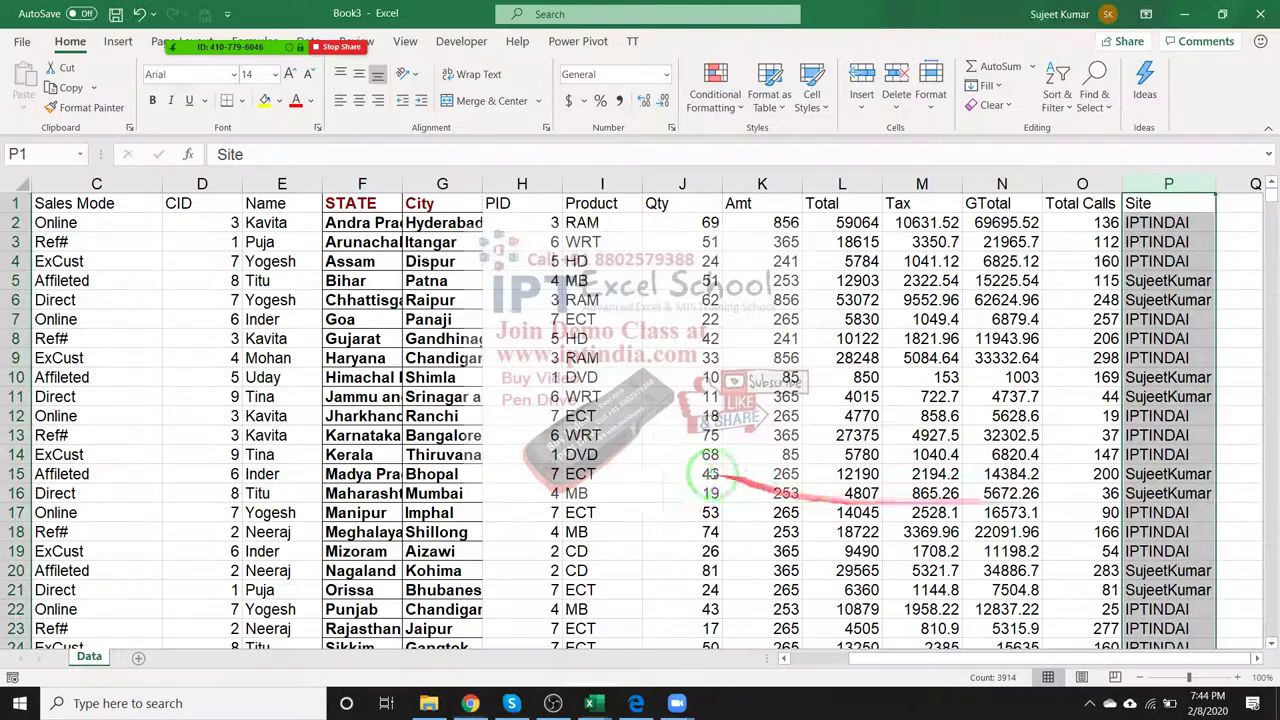
key(alt+Tab)
drag(906, 660, 783, 670)
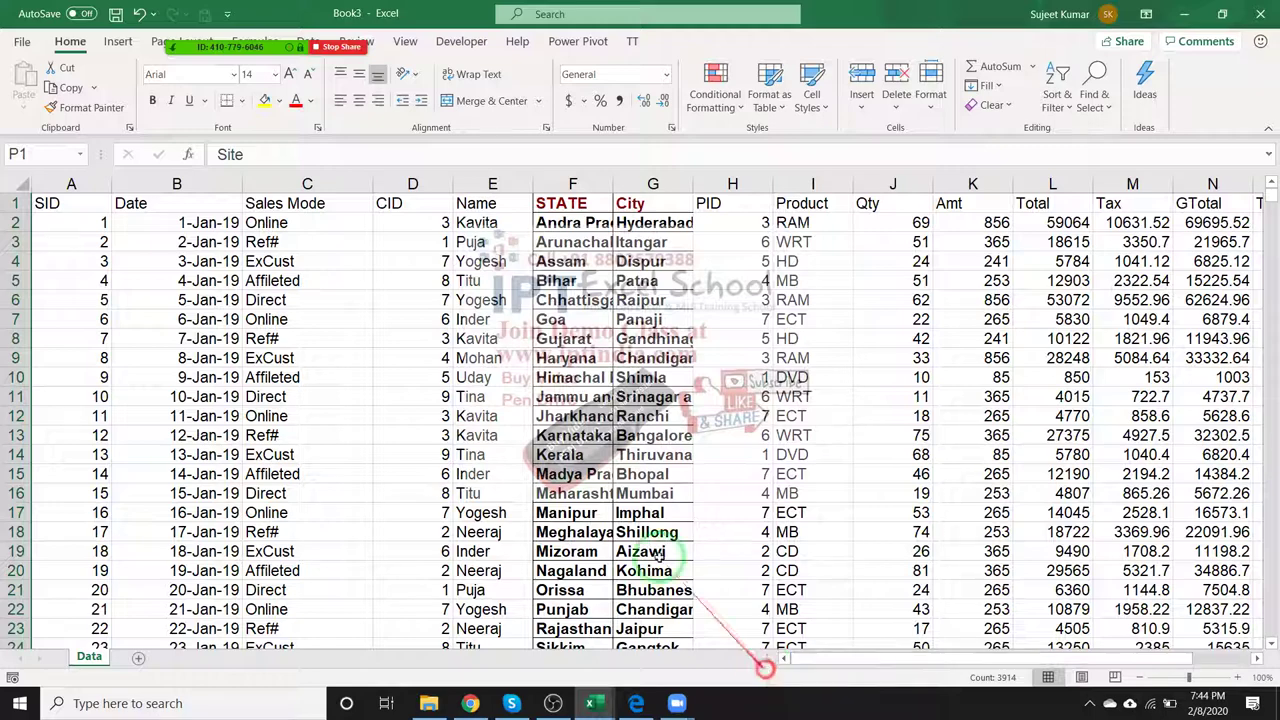
drag(472, 203, 473, 340)
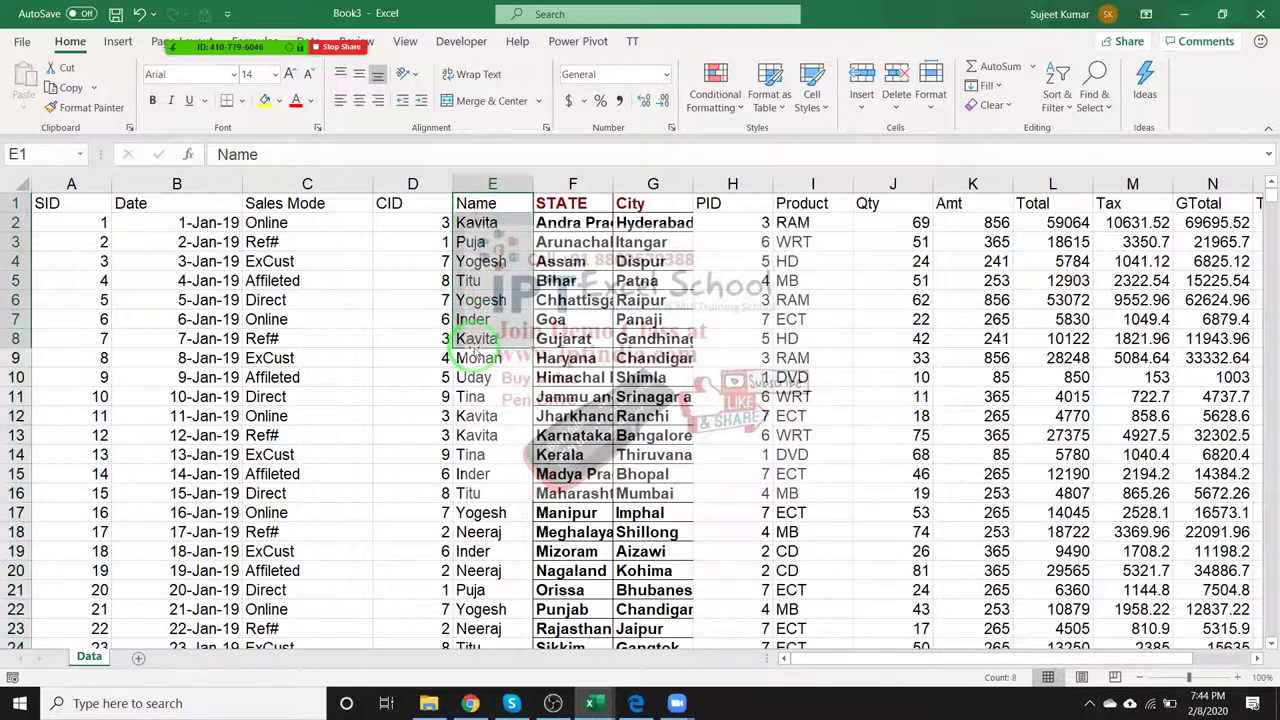
click(194, 201)
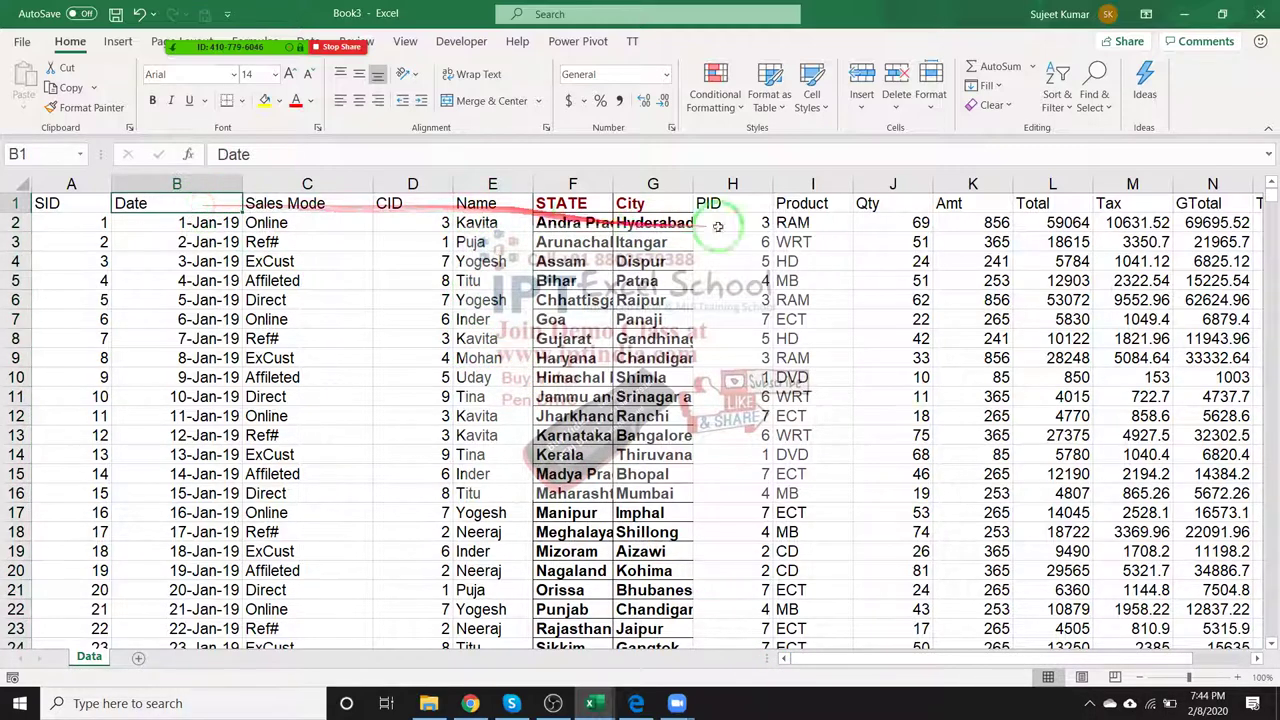
key(alt+Tab)
key(alt+Tab)
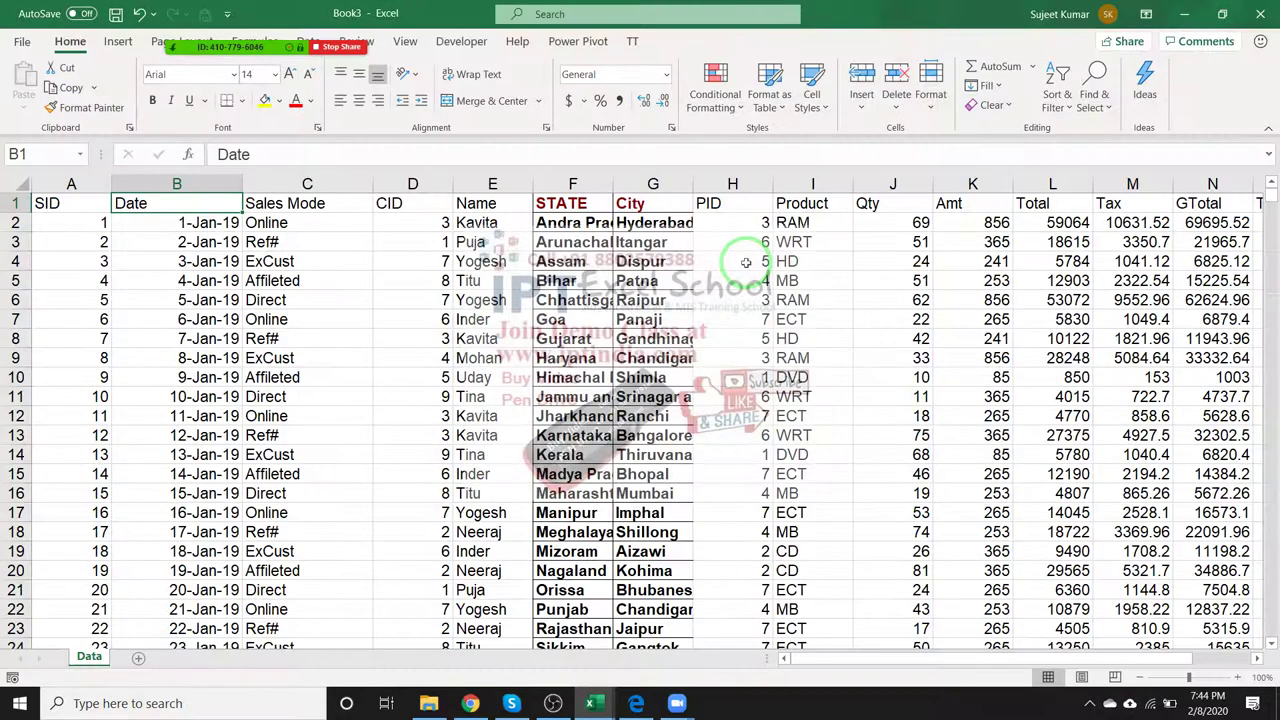
Add a new sheet after Data, name it 'Dashboaed', and select B2:C3 for the first card.
click(140, 658)
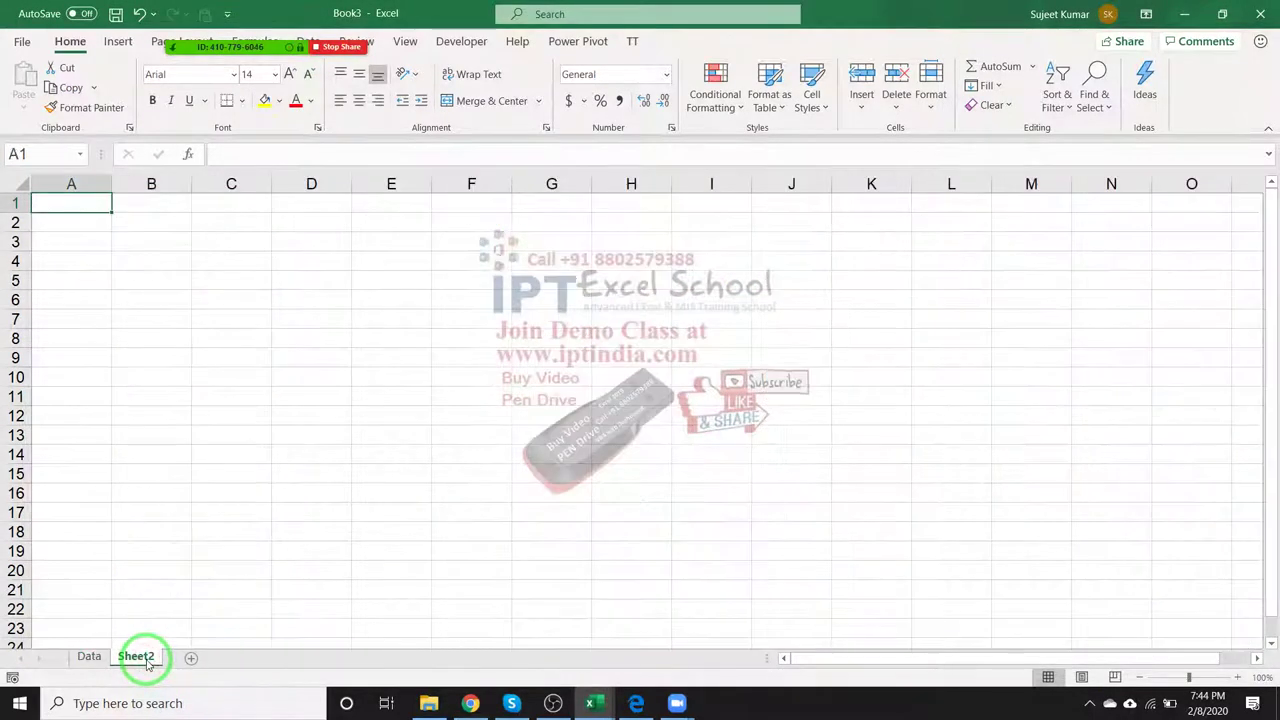
double_click(140, 657)
text(Dashboard)
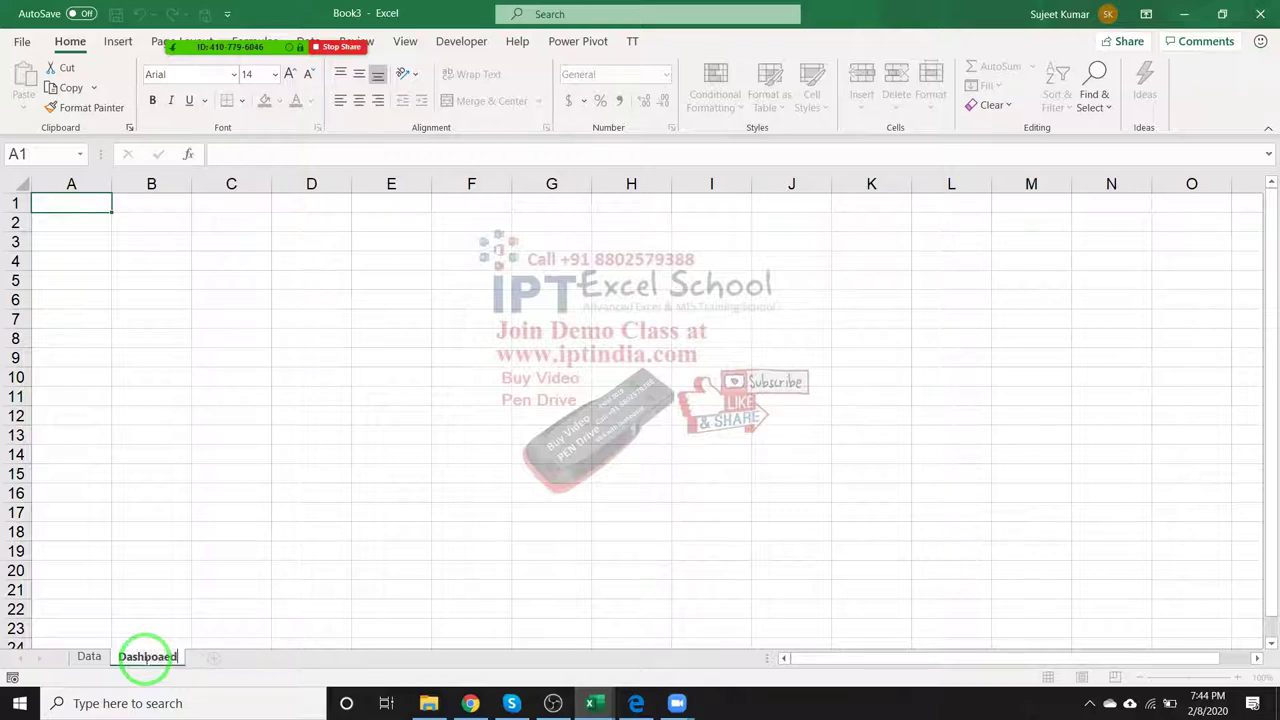
key(Return)
click(140, 282)
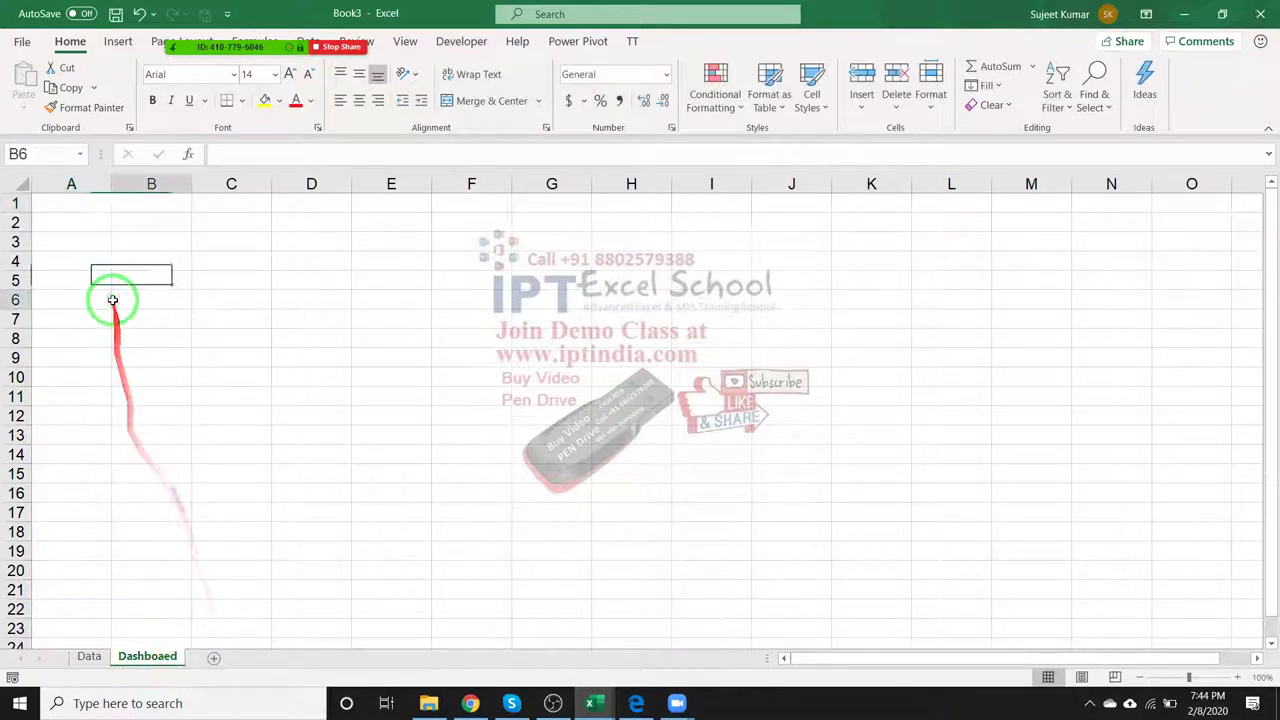
key(alt+Tab)
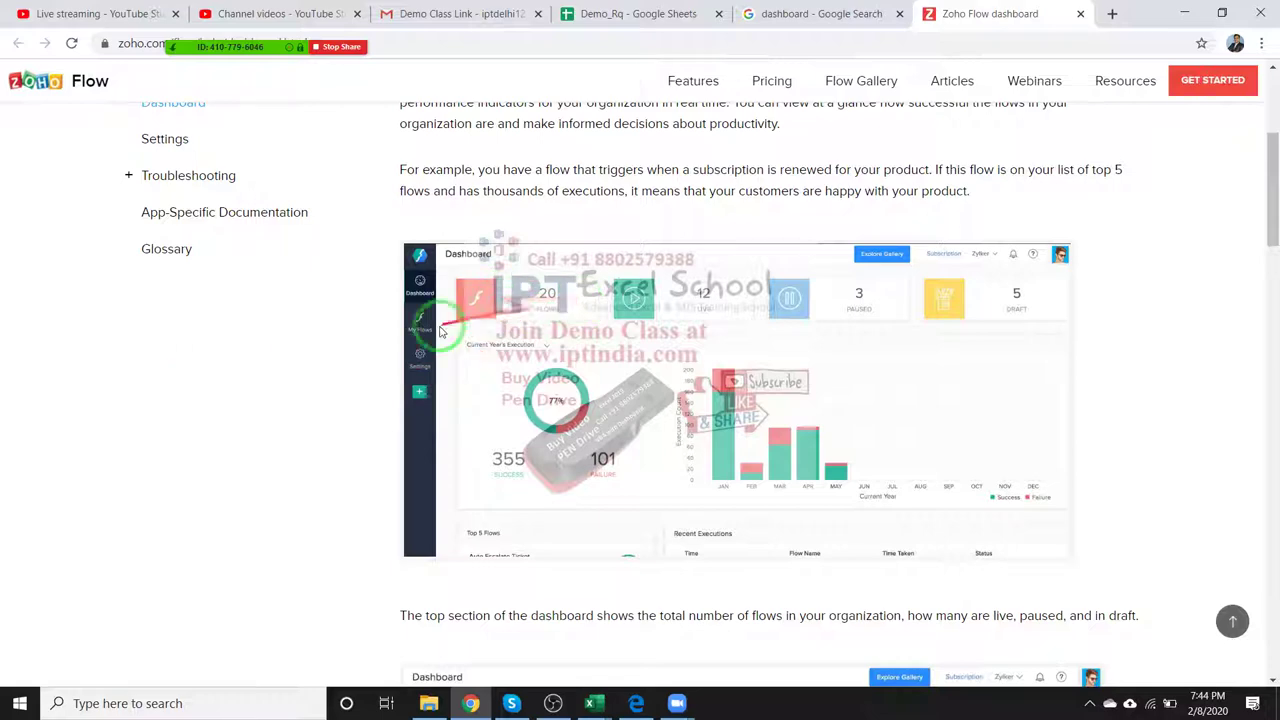
key(alt+Tab)
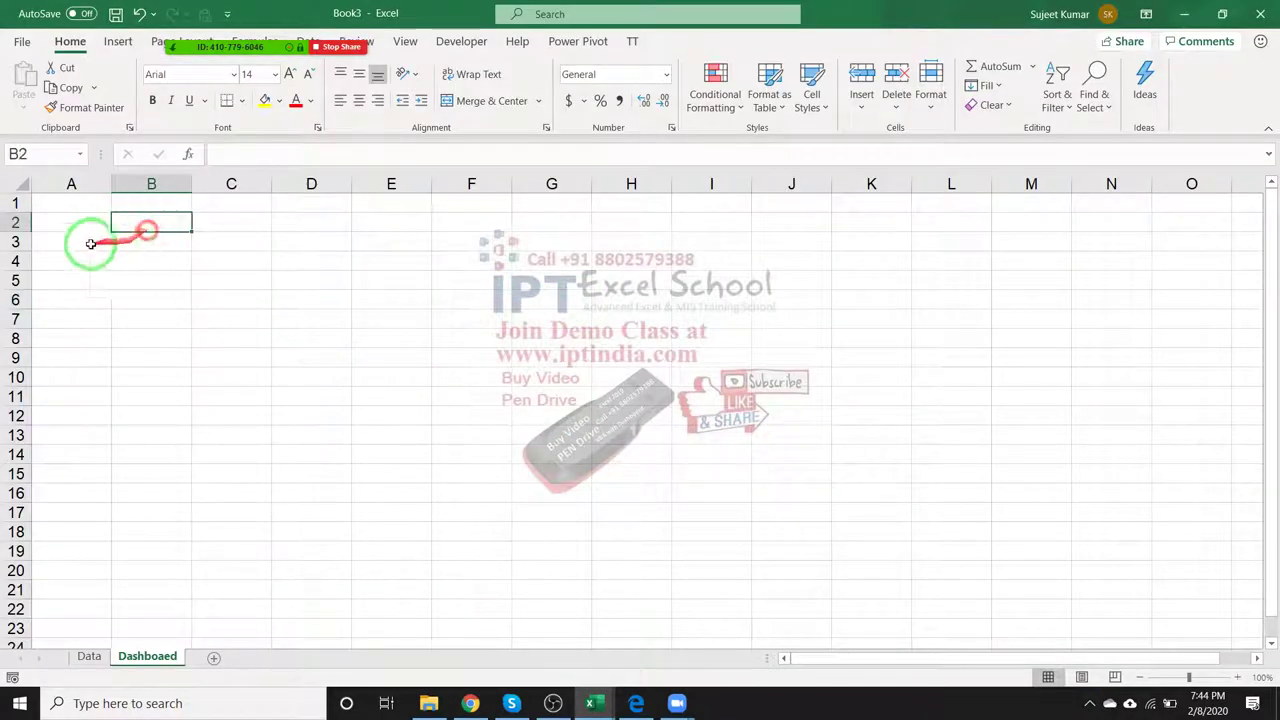
drag(126, 228, 229, 240)
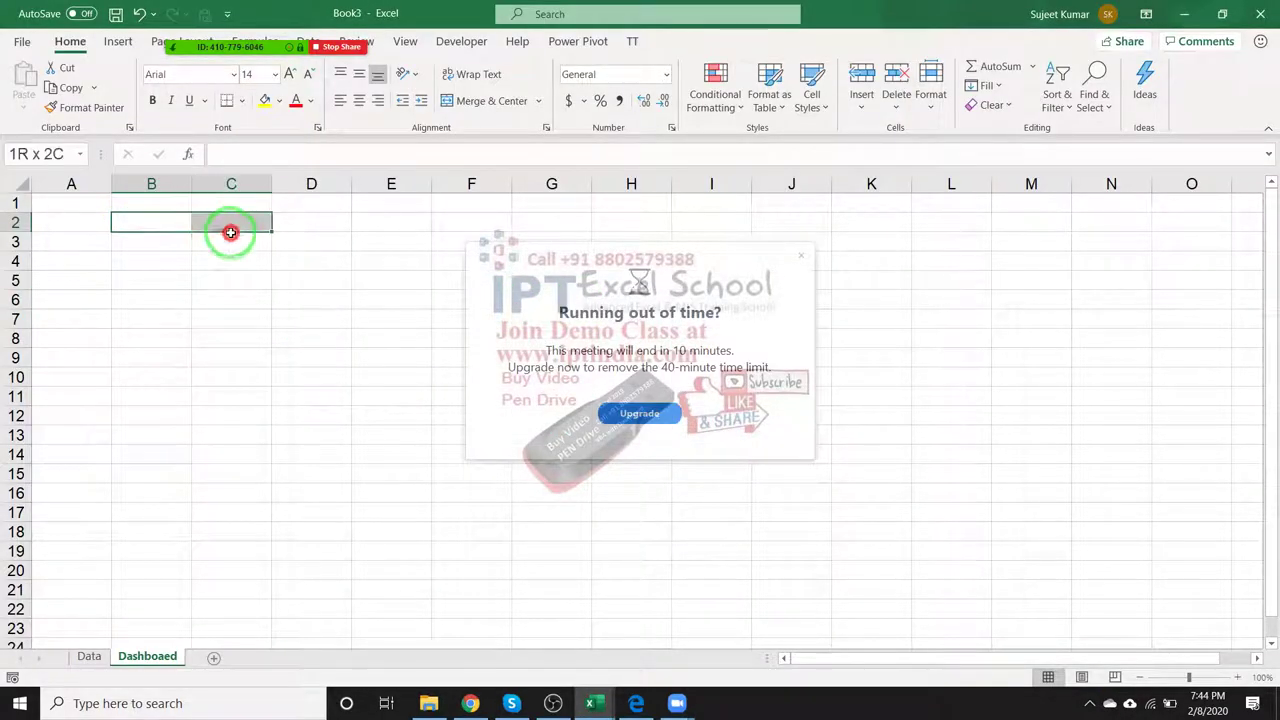
Dismiss the popup and merge B2:C3 and A2:A3 into single cells.
click(800, 255)
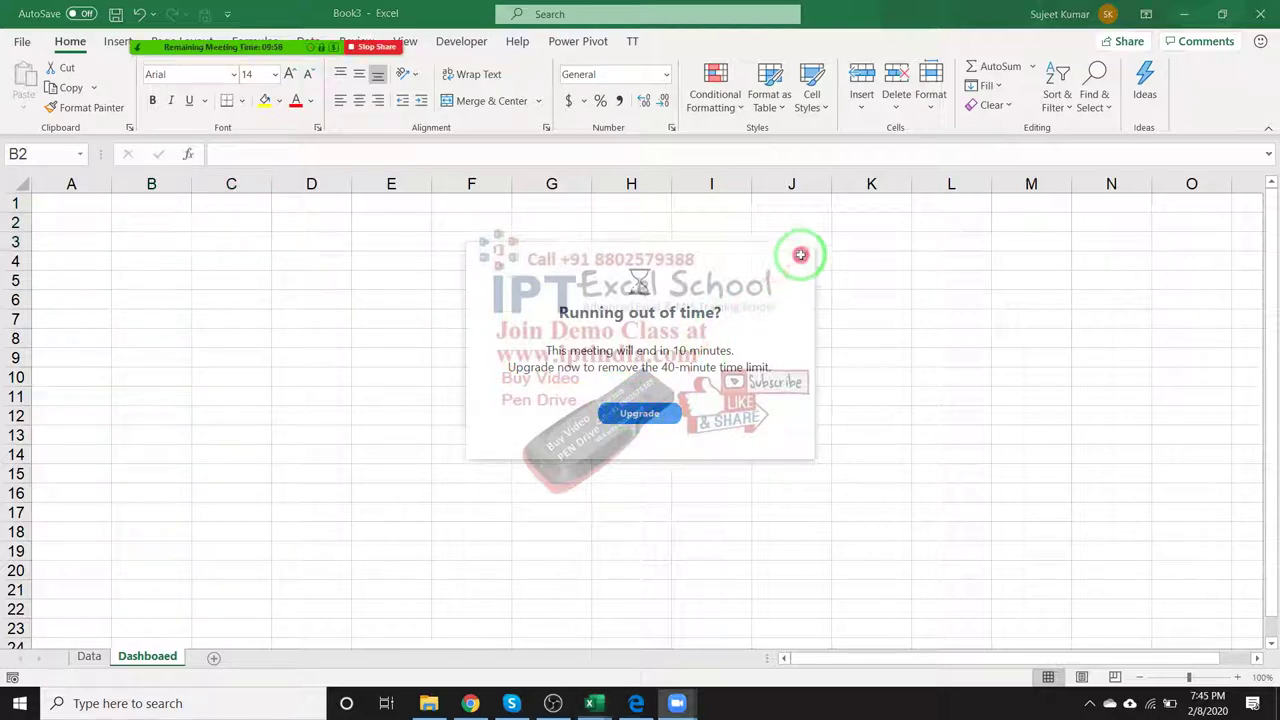
click(462, 101)
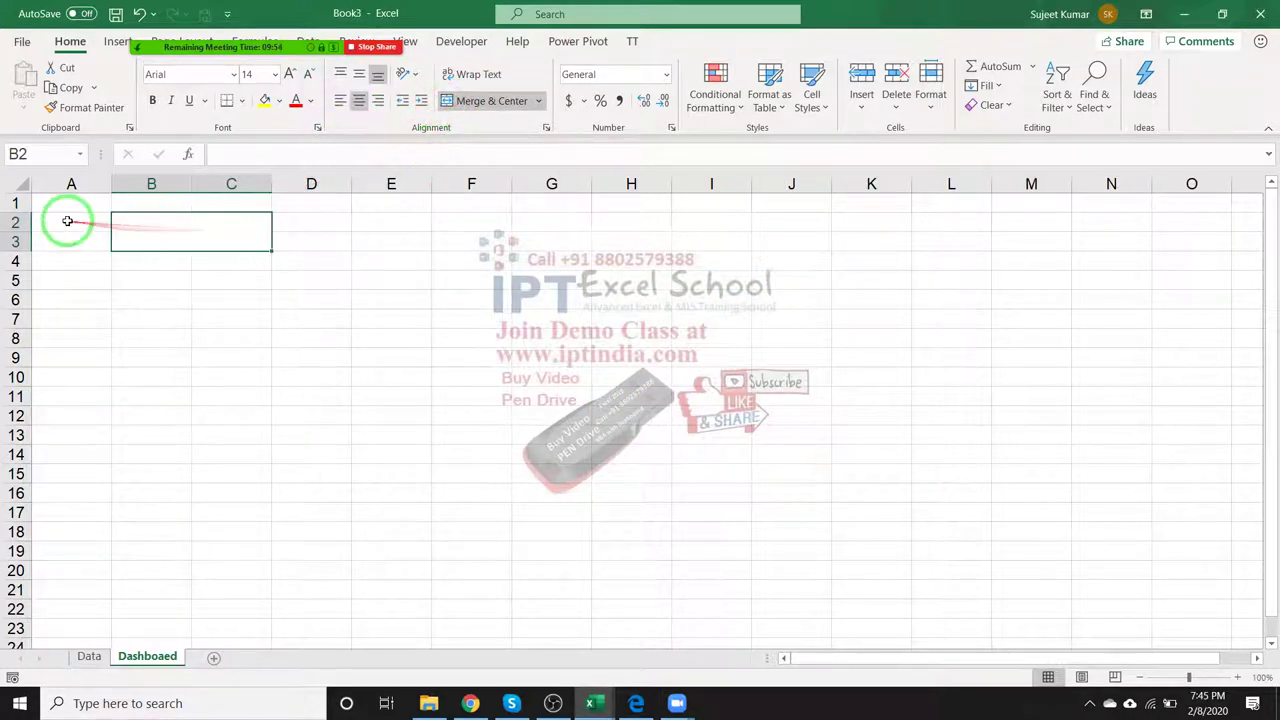
drag(62, 218, 73, 238)
click(490, 101)
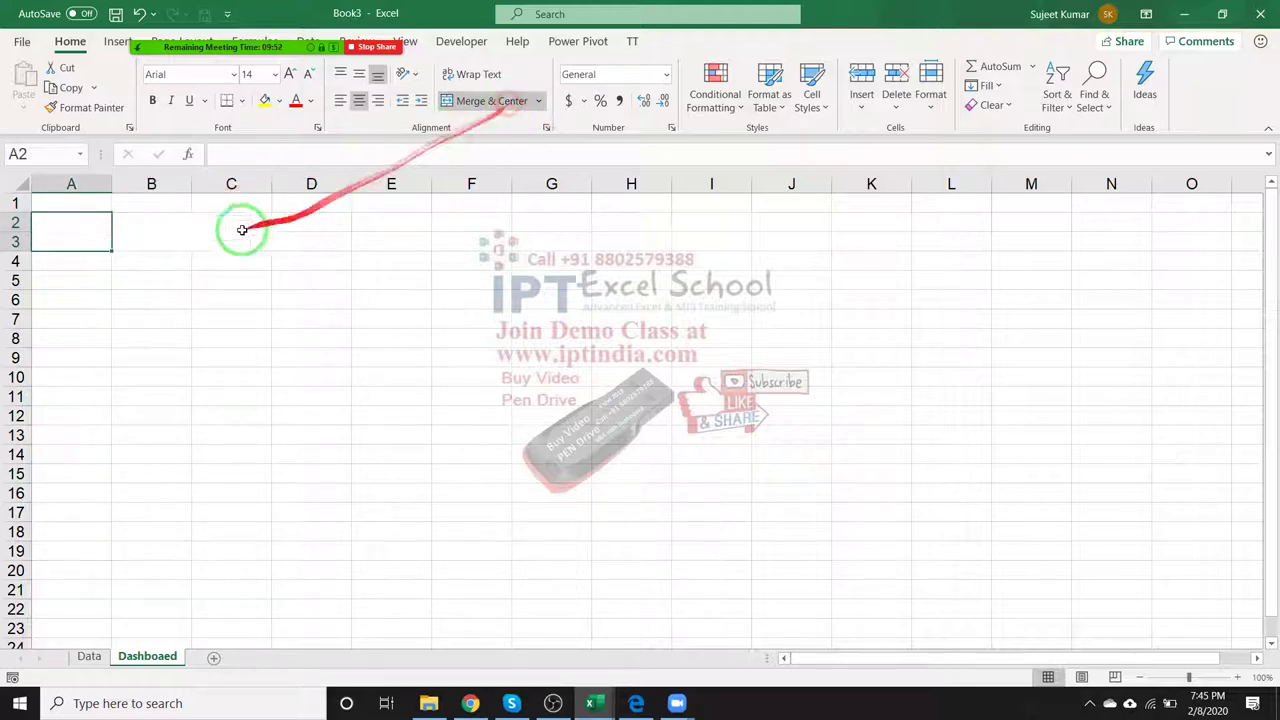
click(203, 228)
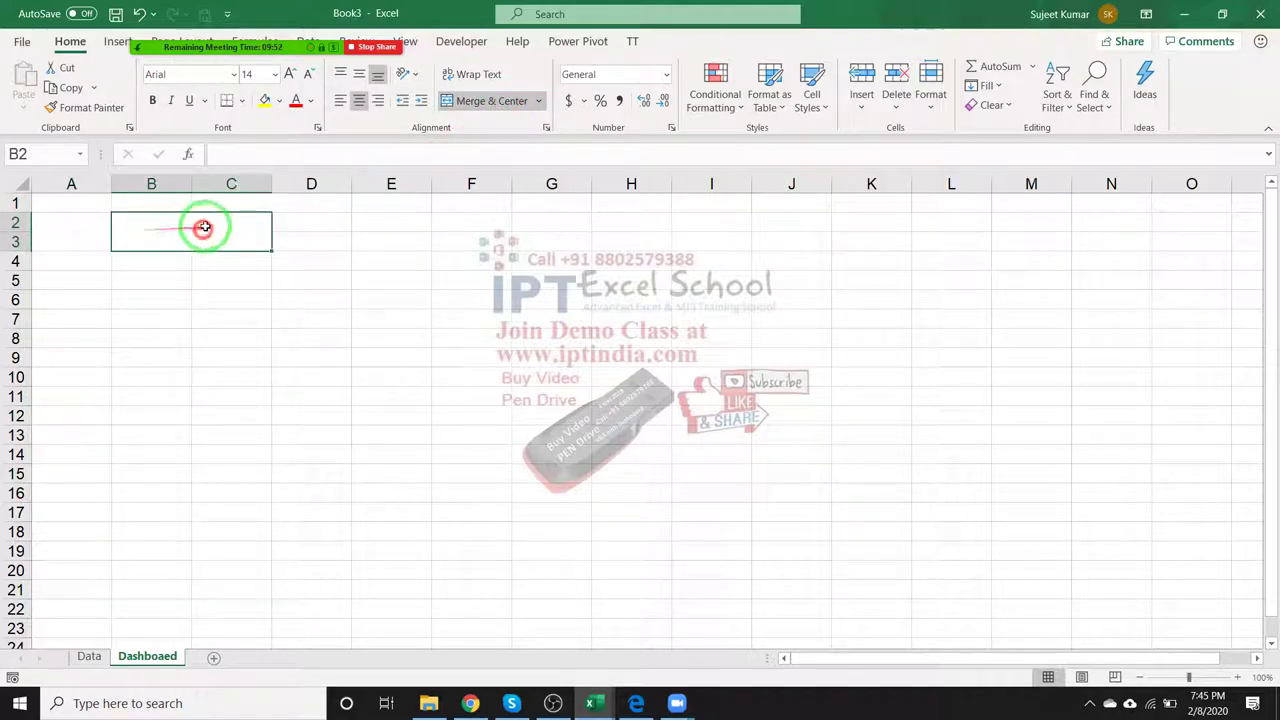
Give A2:A3 a dark theme font colour and a light green fill.
click(279, 101)
click(71, 240)
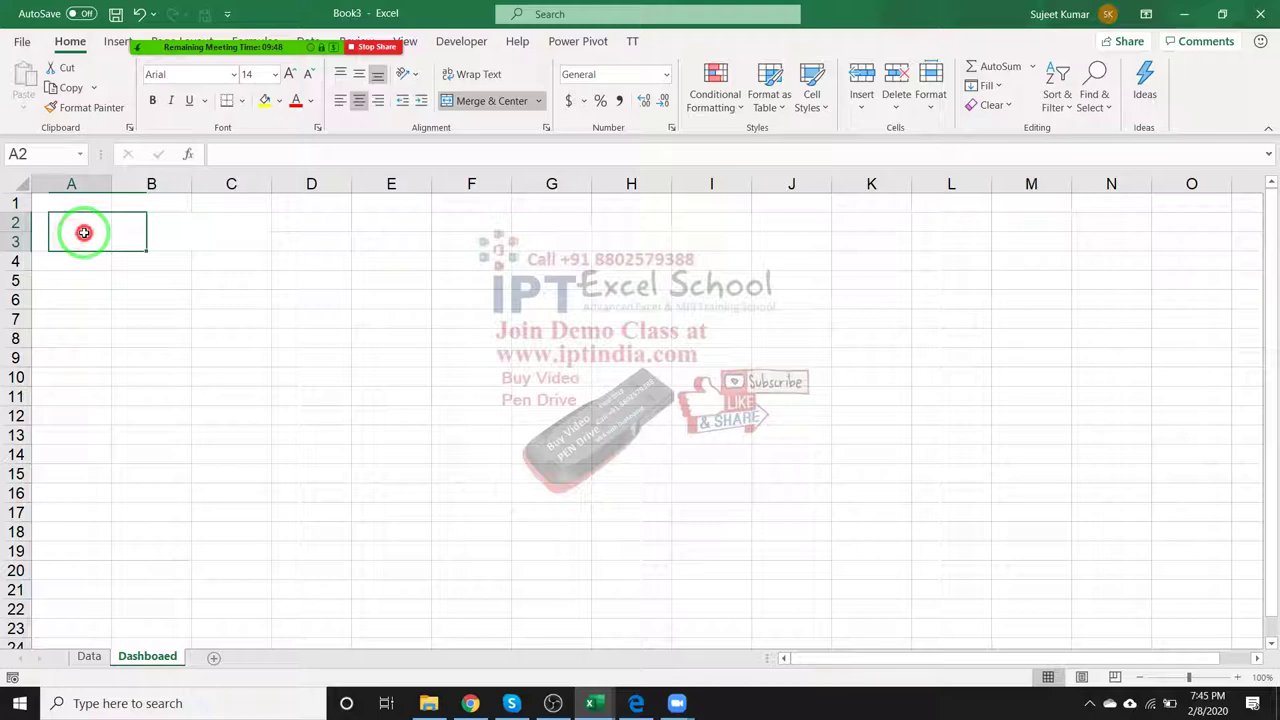
click(310, 101)
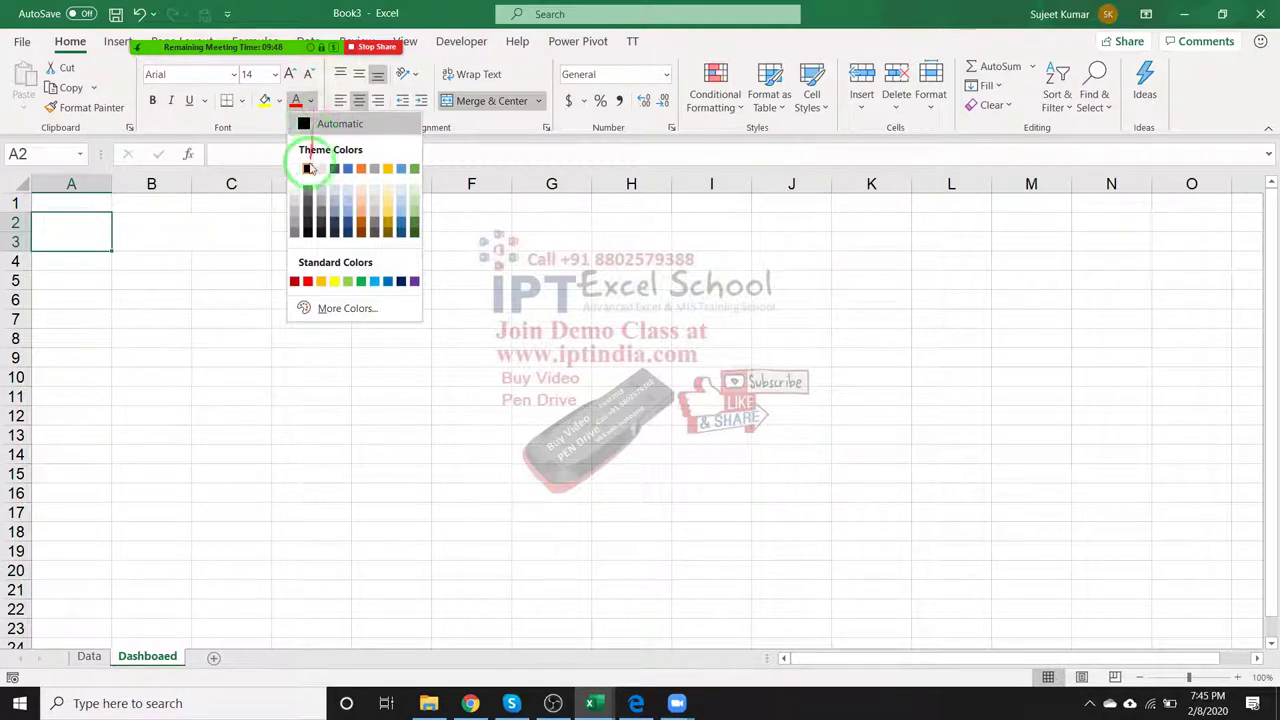
click(333, 217)
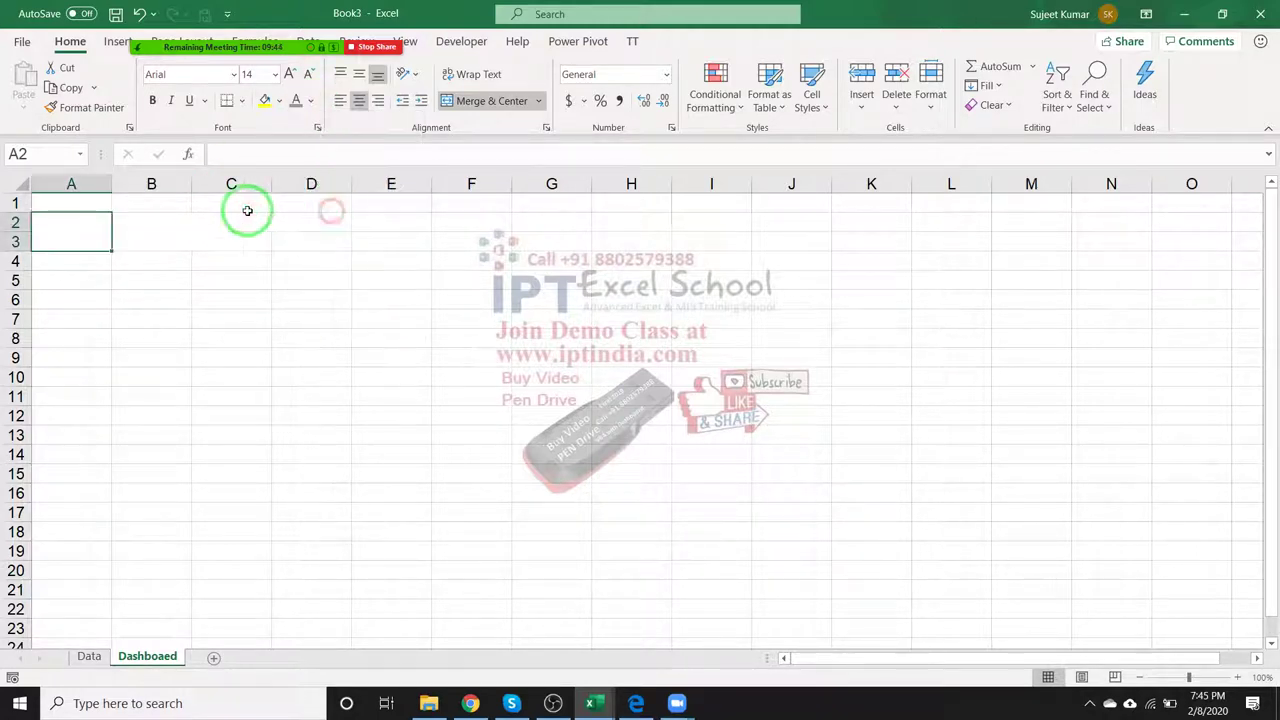
click(281, 102)
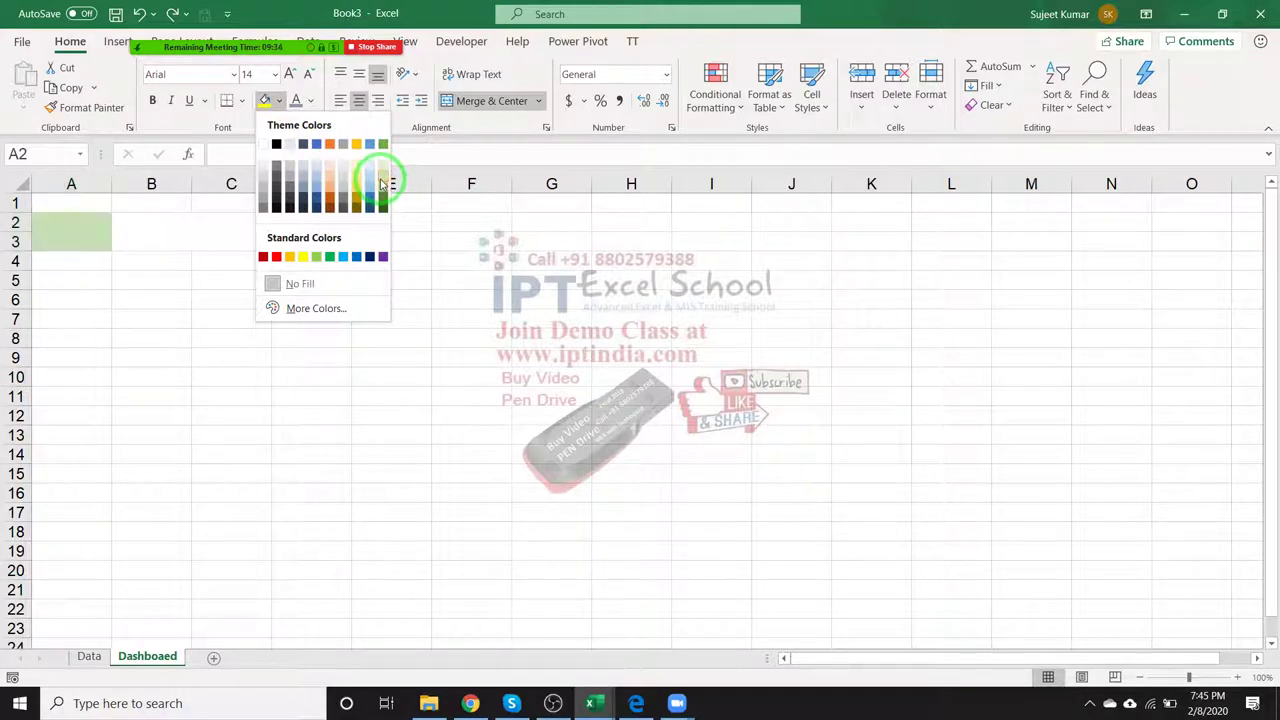
click(383, 193)
click(213, 222)
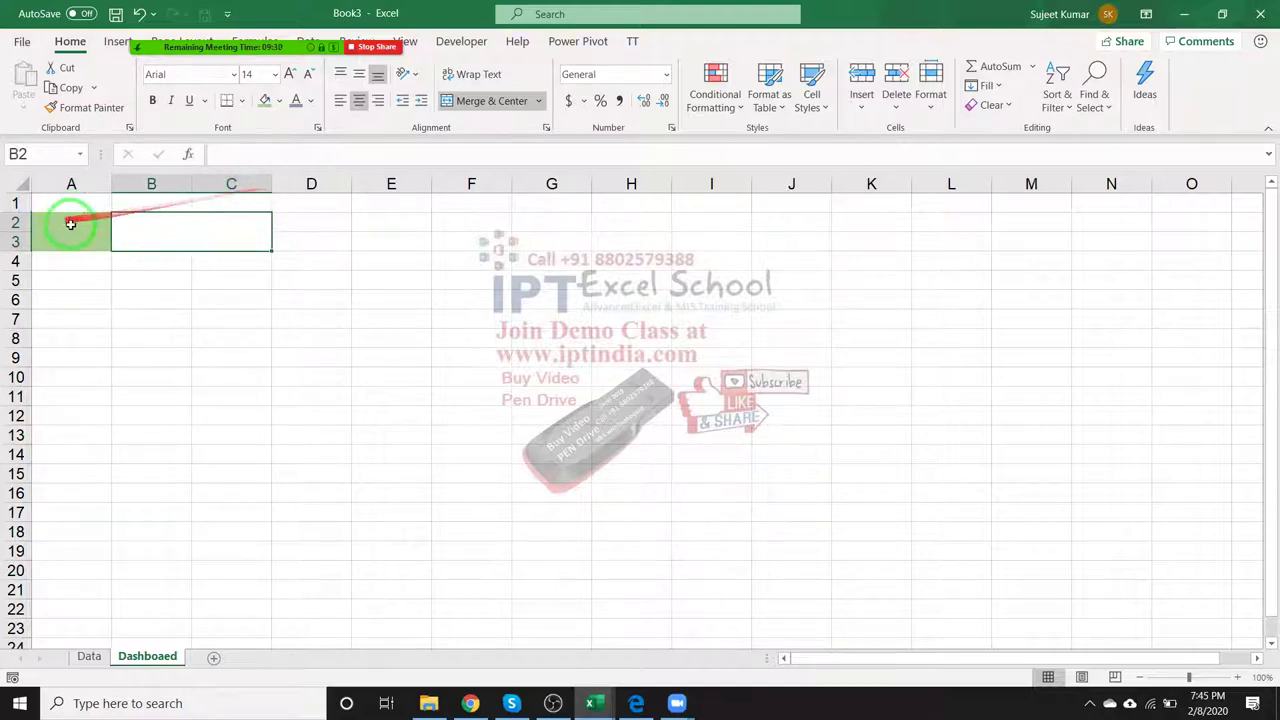
Copy the A2:C3 card block and paste it at D2, G2, J2 and M2.
drag(71, 224, 195, 230)
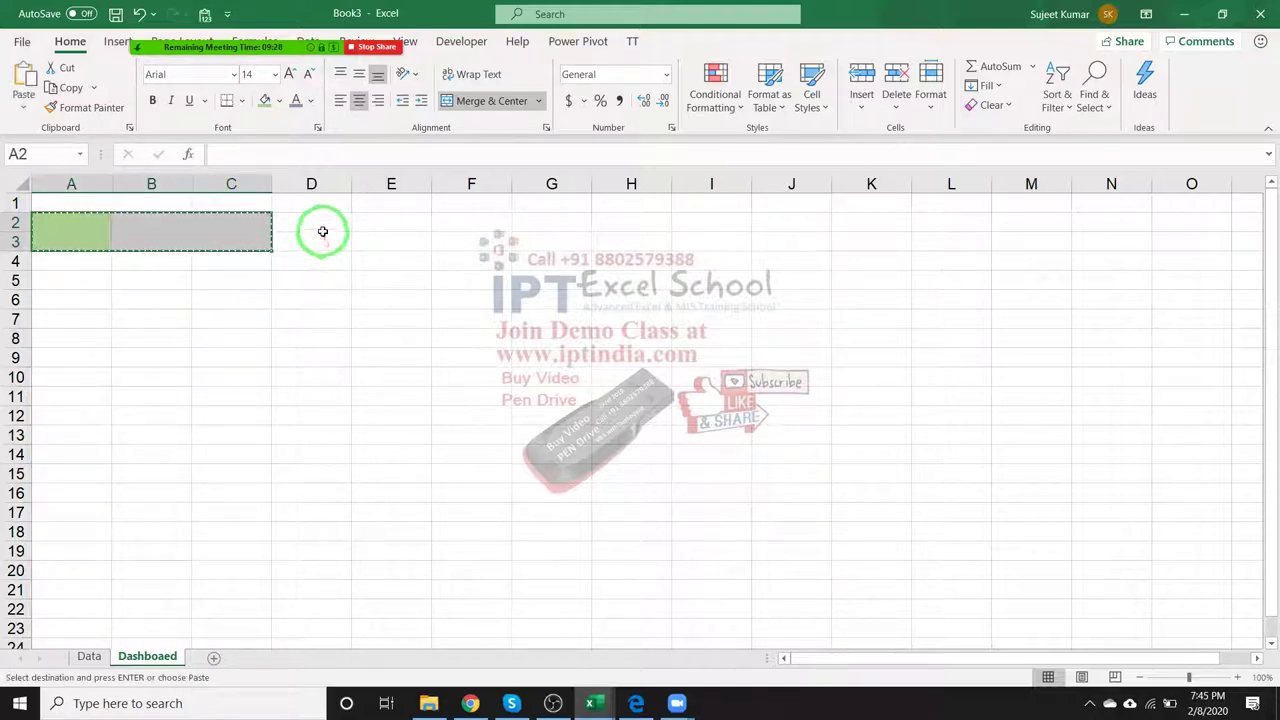
key(ctrl+c)
drag(322, 240, 458, 230)
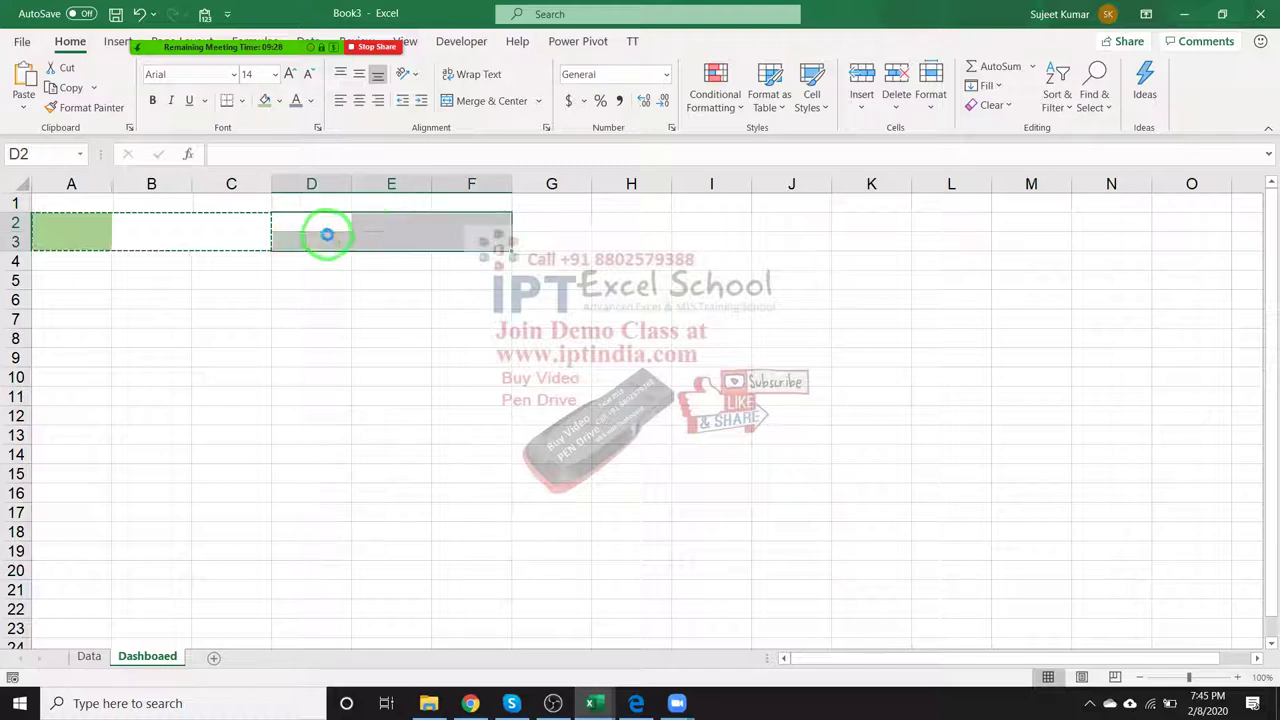
click(552, 224)
key(ctrl+v)
click(777, 229)
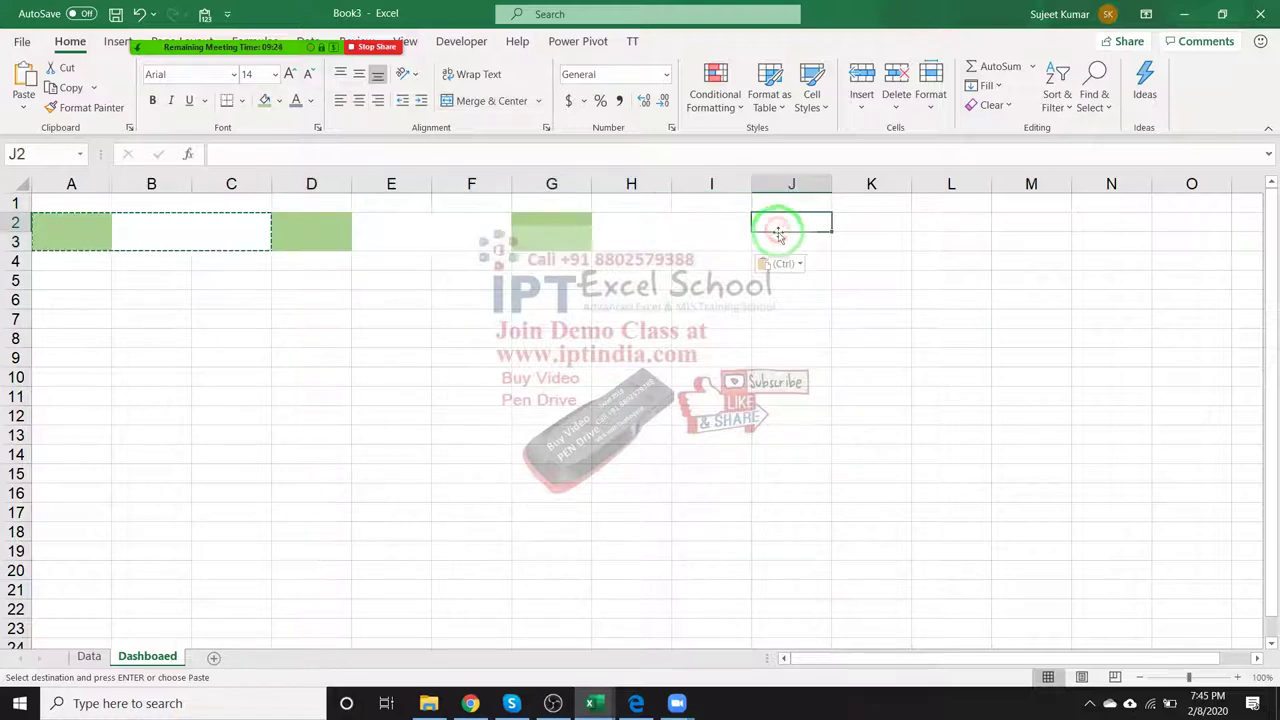
key(ctrl+v)
click(1017, 222)
key(ctrl+v)
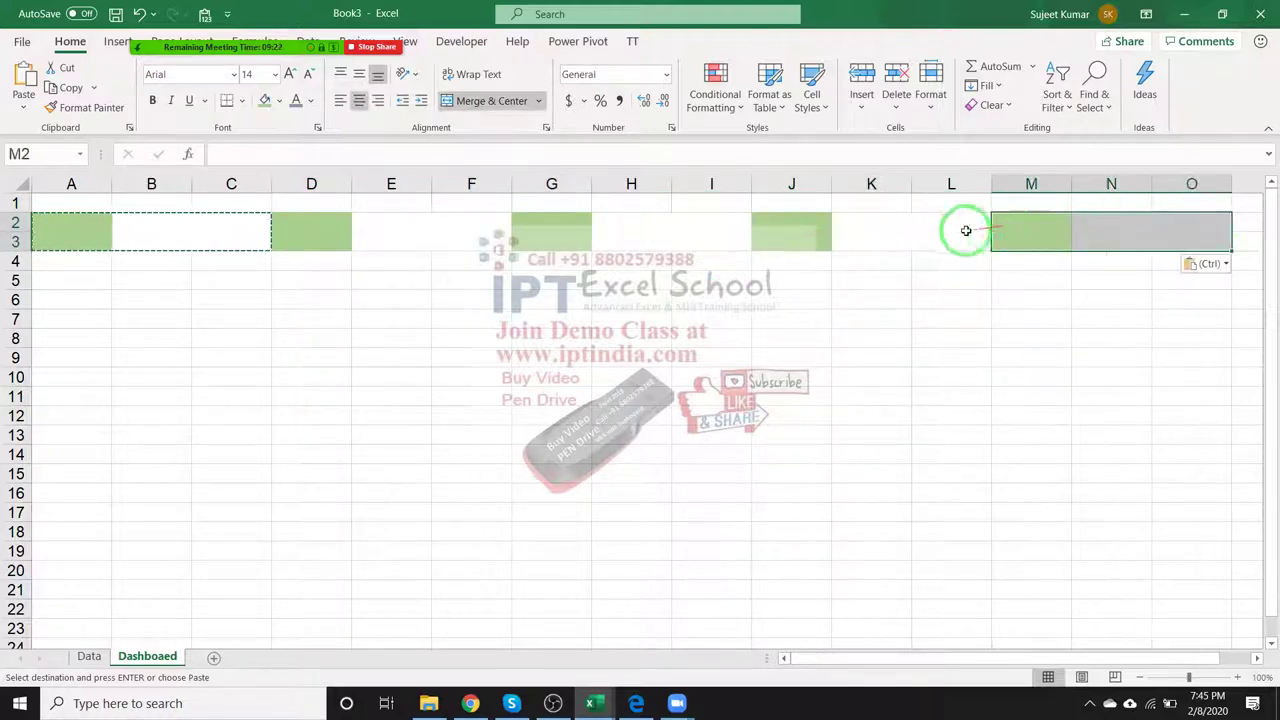
Copy the Data sheet's Product column into column Q of the dashboard sheet.
click(89, 656)
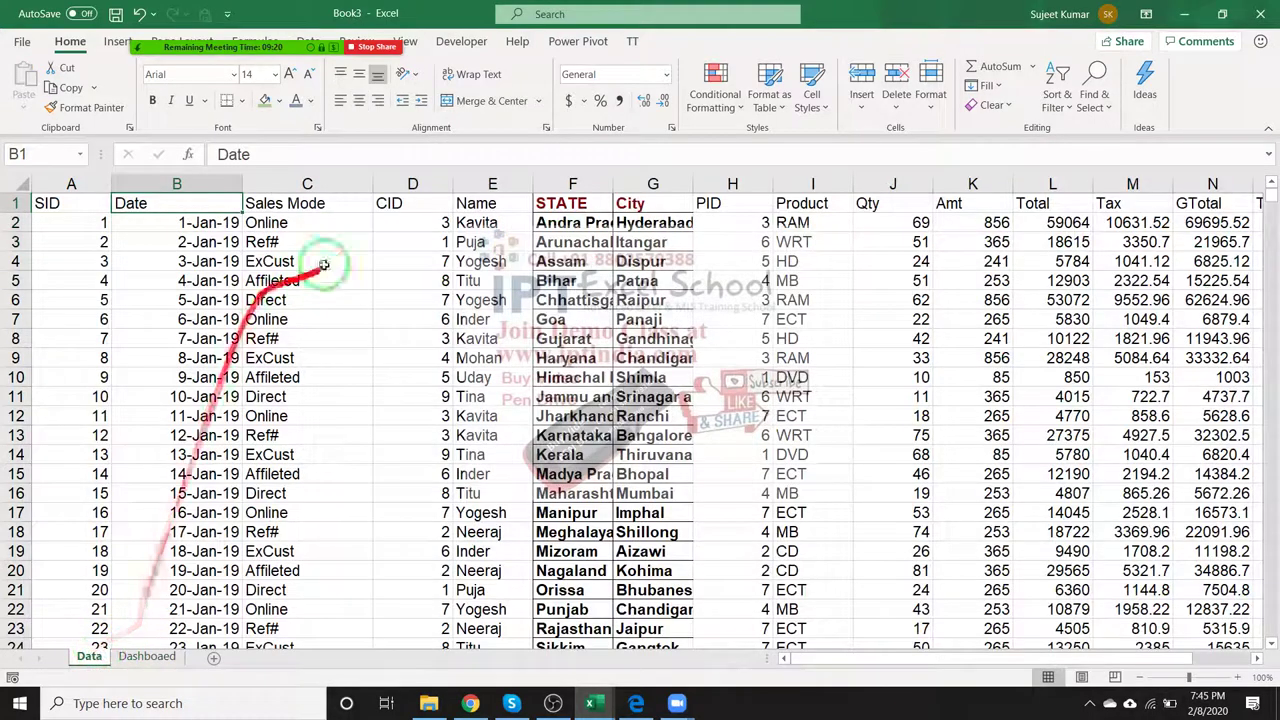
click(813, 183)
key(ctrl+c)
click(147, 656)
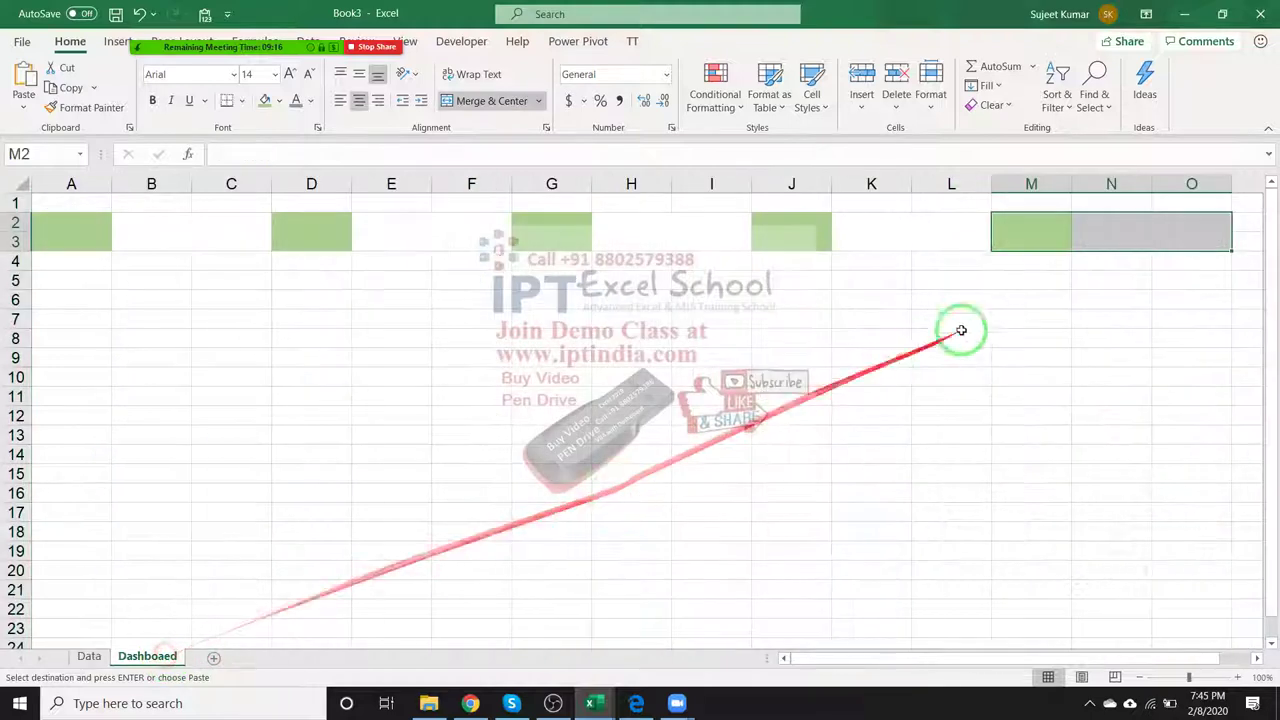
click(1240, 208)
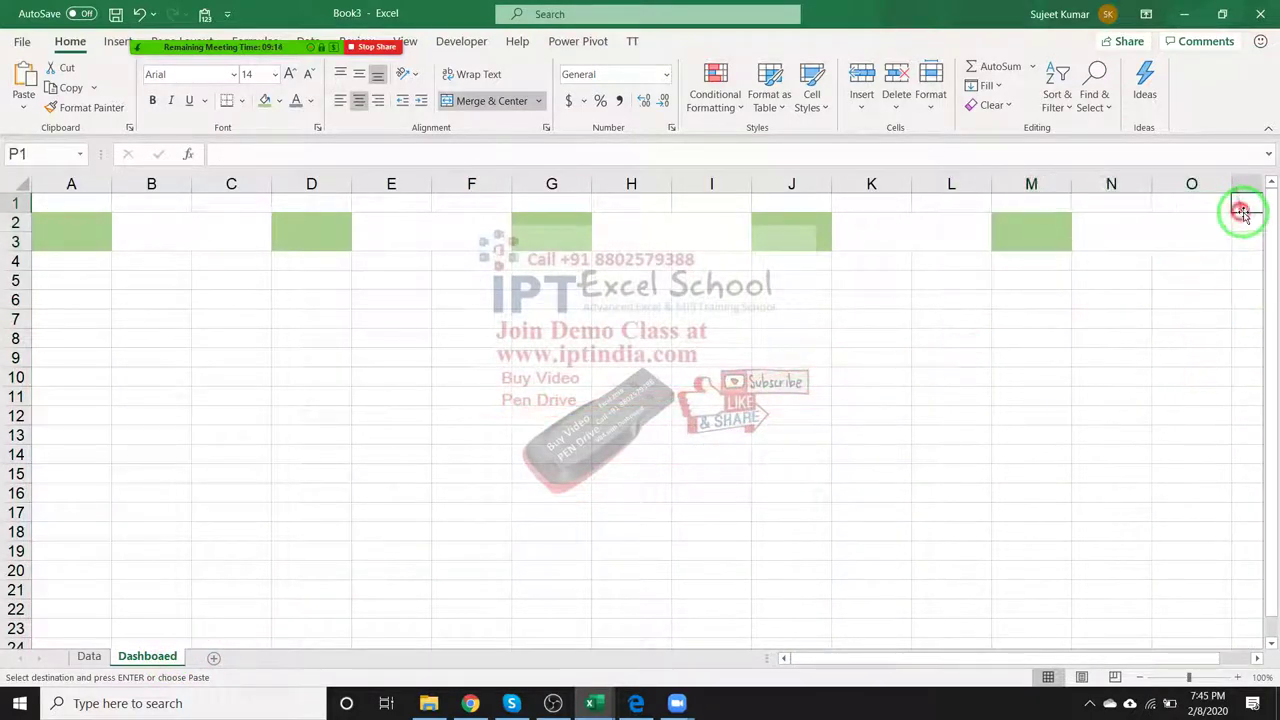
scroll(1240, 210, right, 2)
scroll(1243, 214, right, 1)
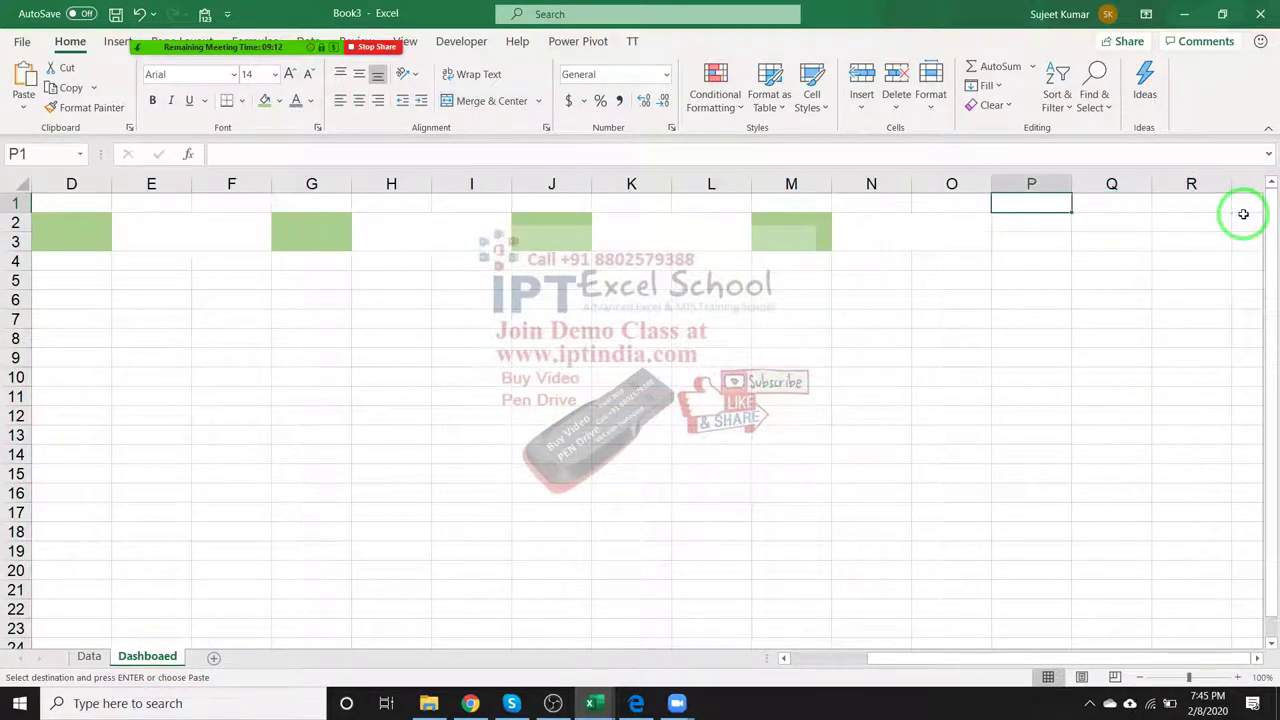
key(Right)
key(ctrl+space)
key(ctrl+v)
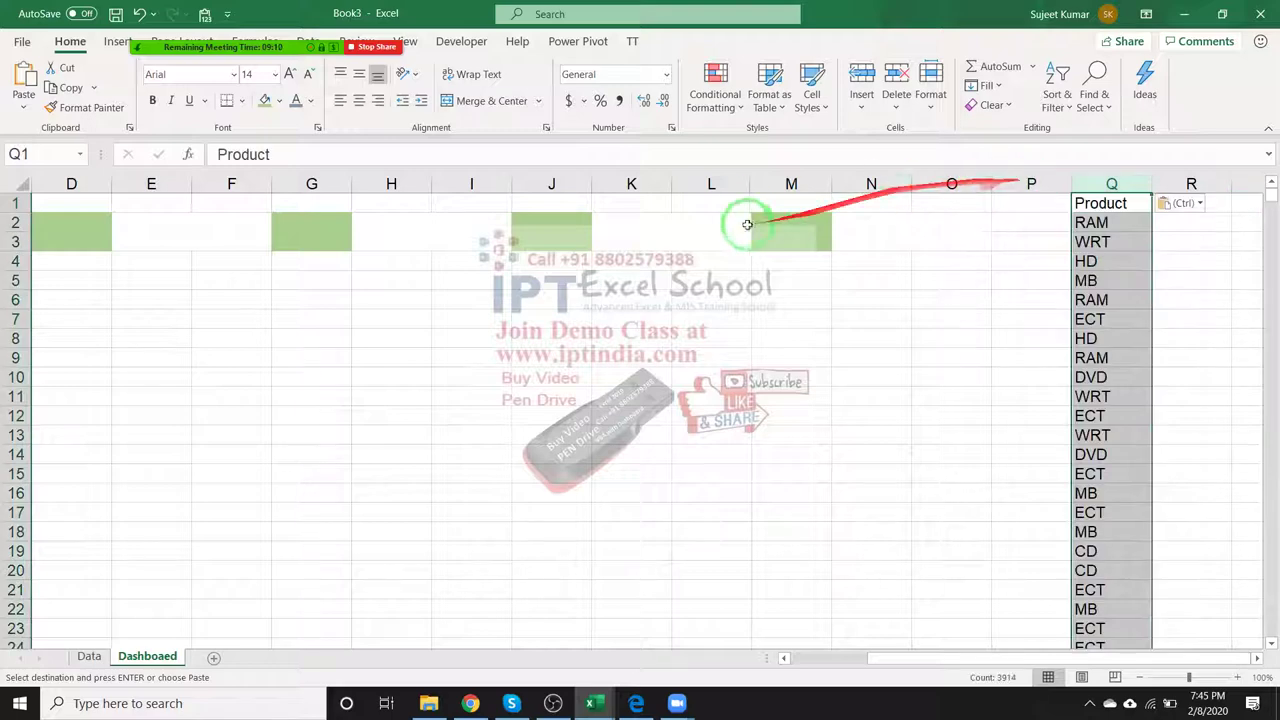
Remove duplicates from column Q, leaving only the unique product names.
click(737, 112)
key(Escape)
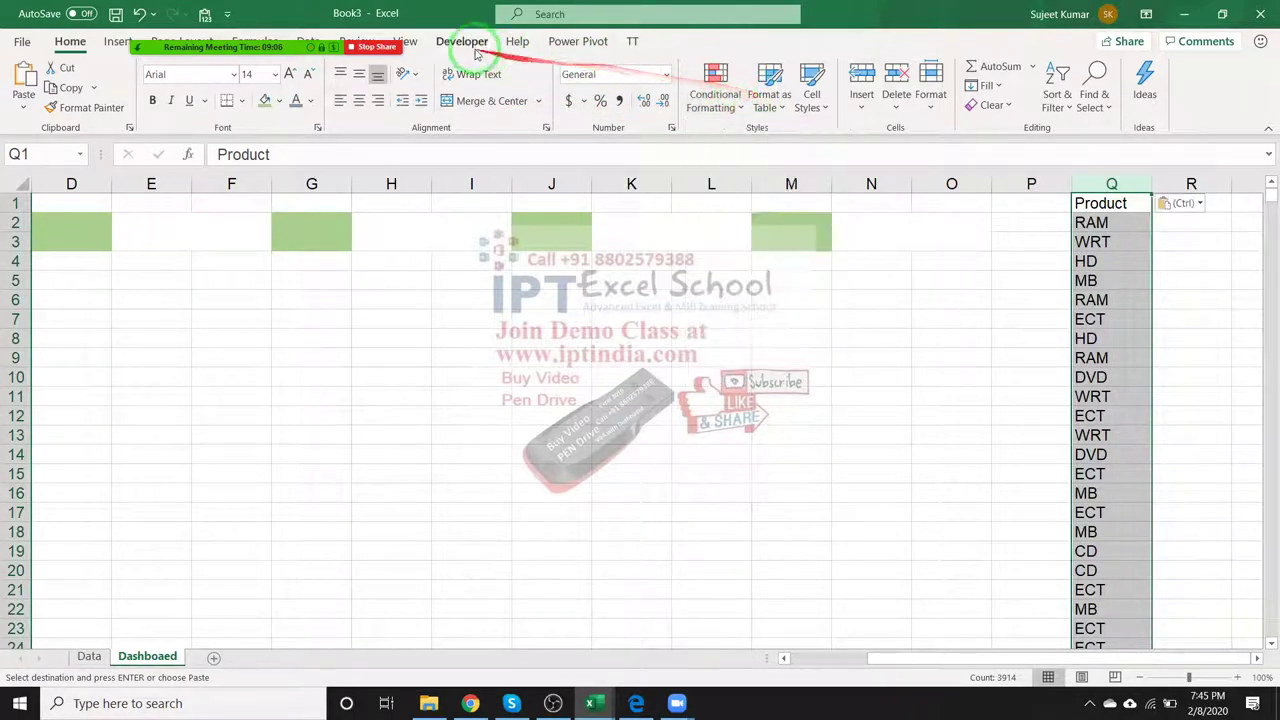
click(311, 40)
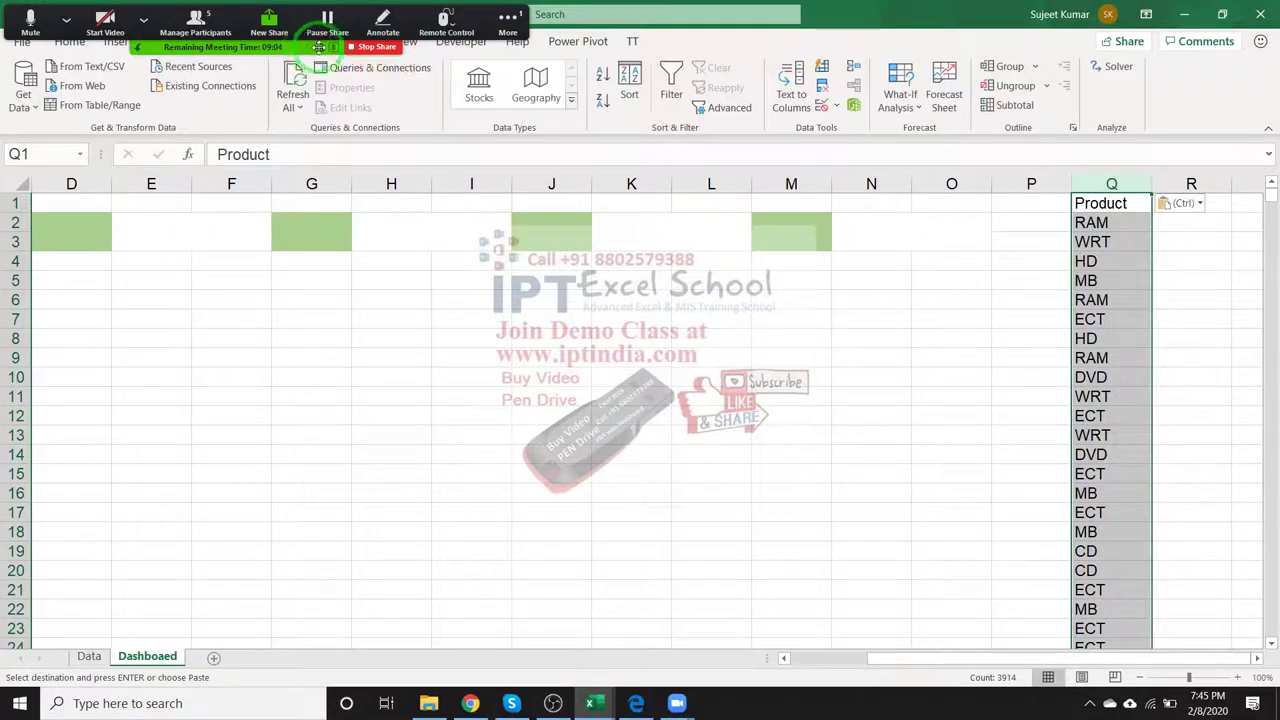
click(821, 88)
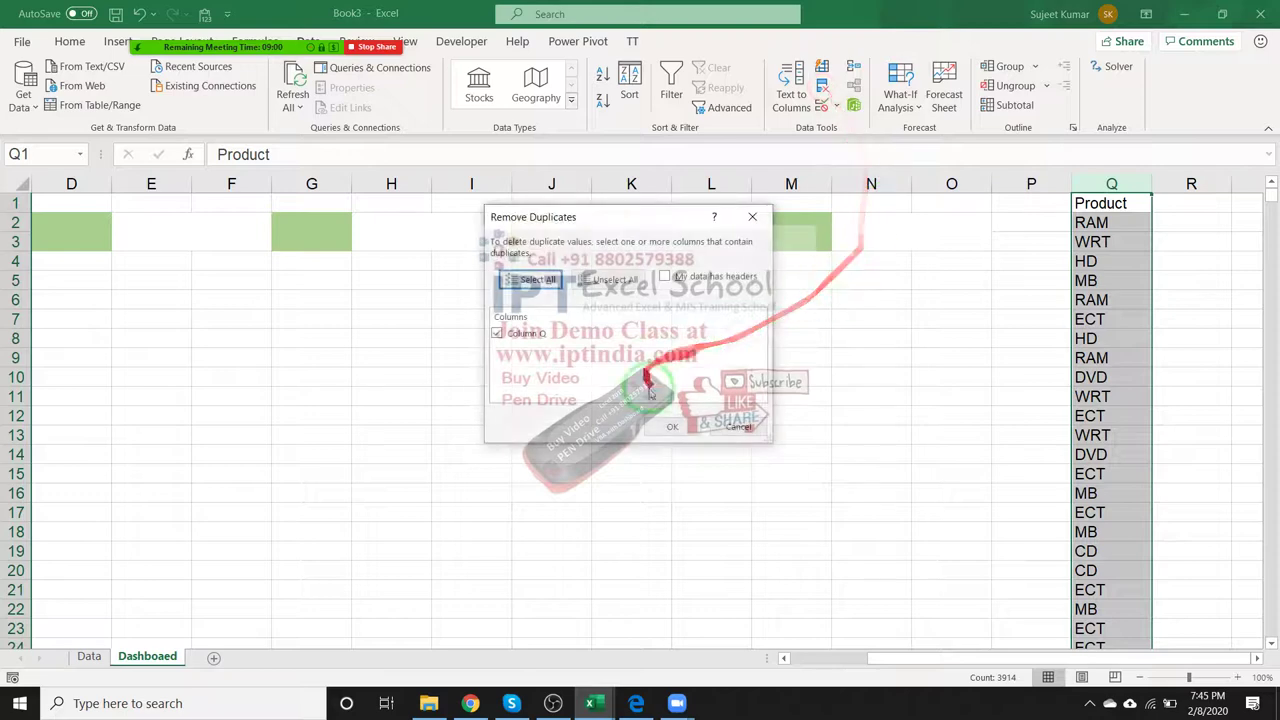
click(685, 428)
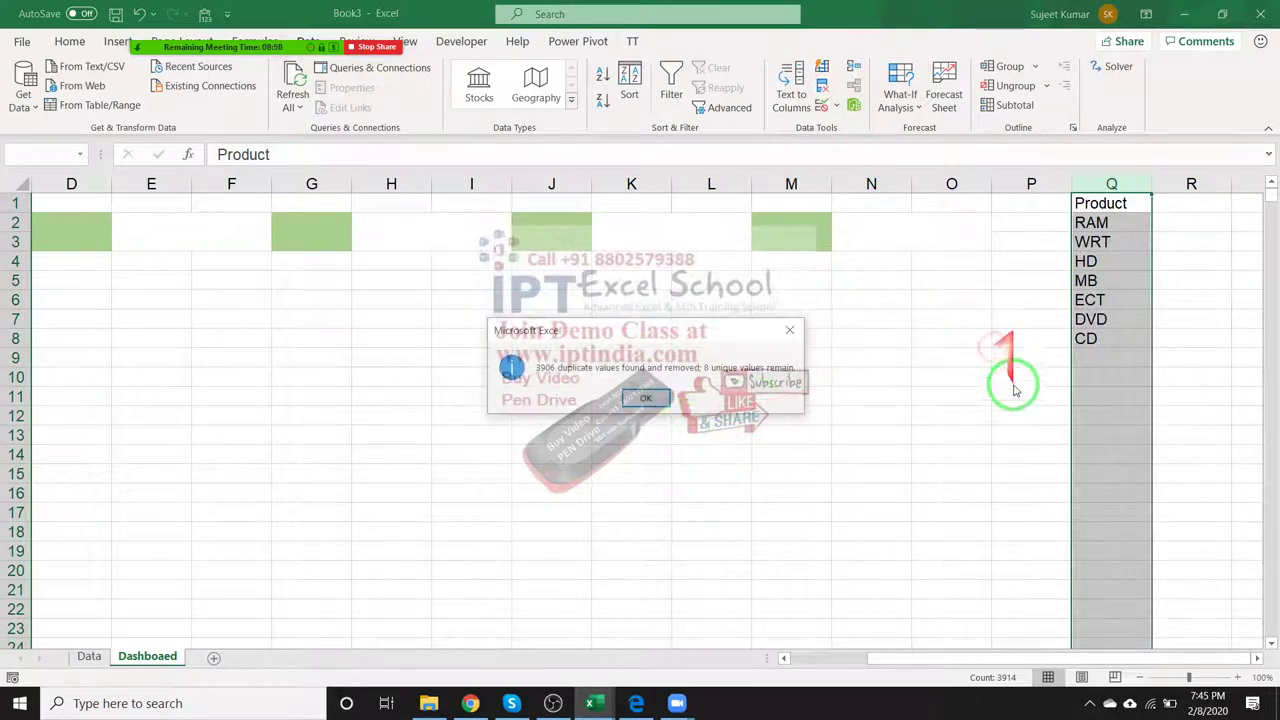
click(142, 241)
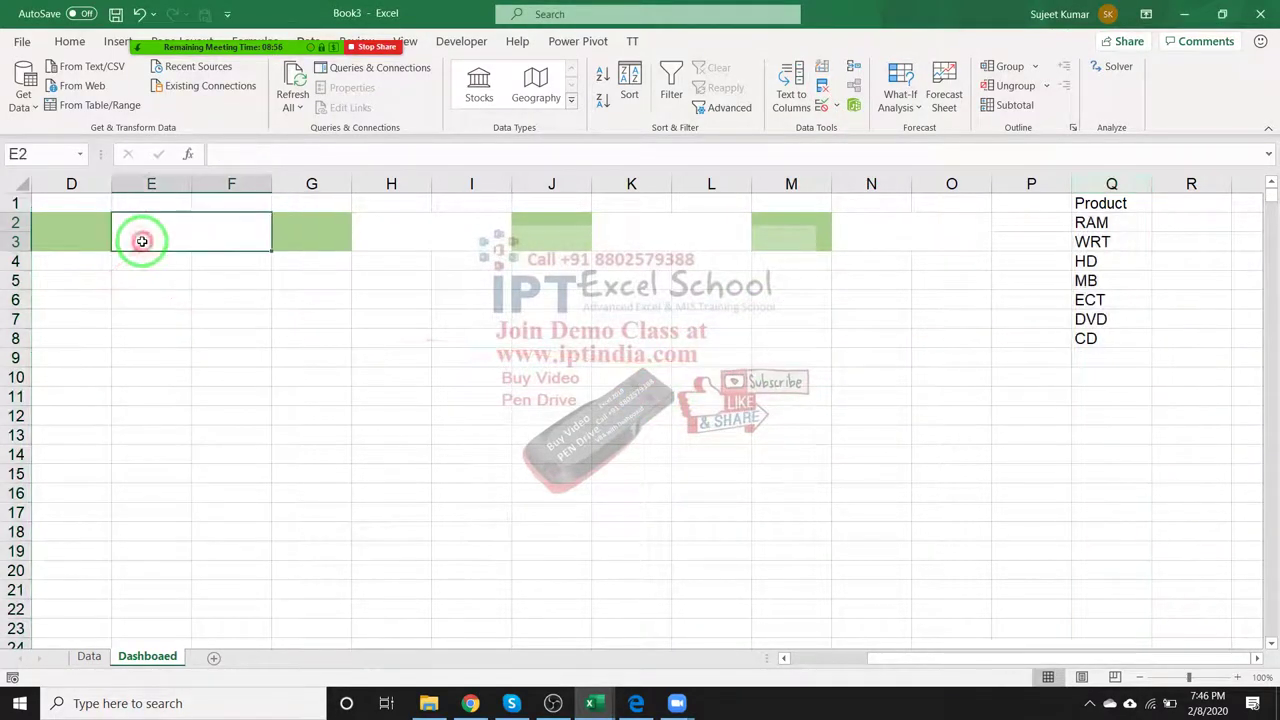
key(Left)
key(Left)
key(Left)
key(Left)
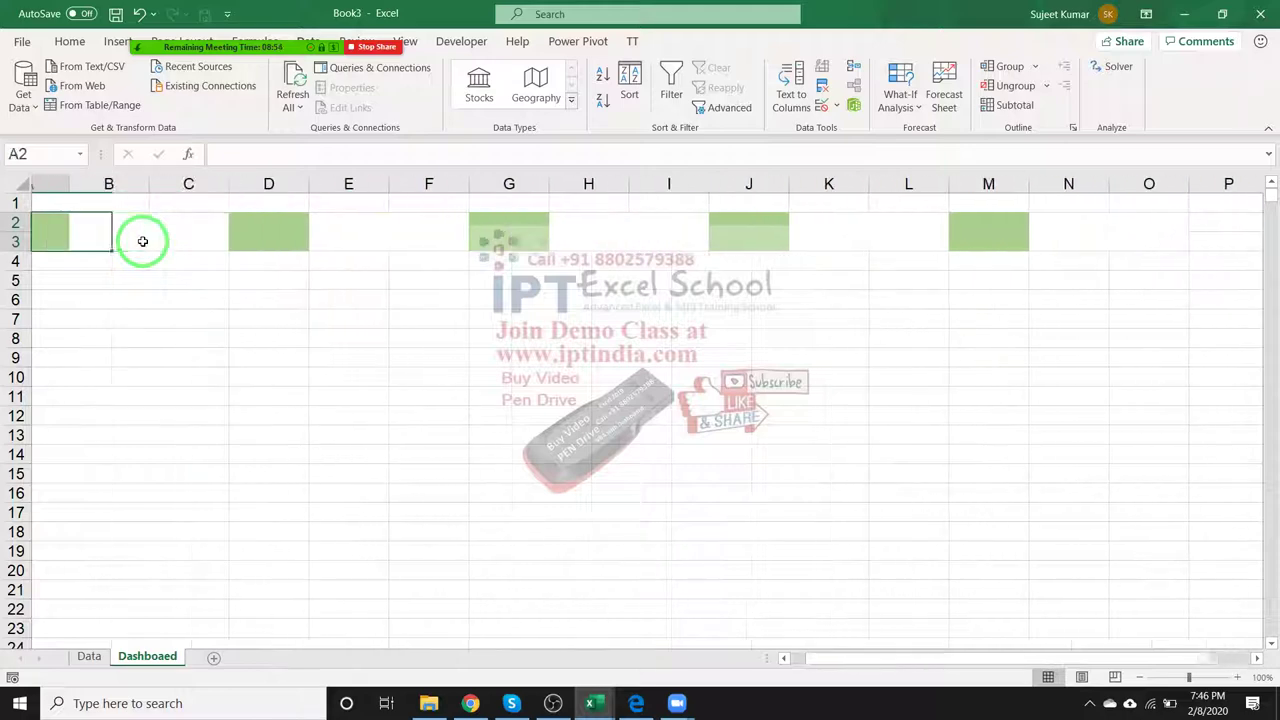
Label the first card RAM in A2.
text(R)
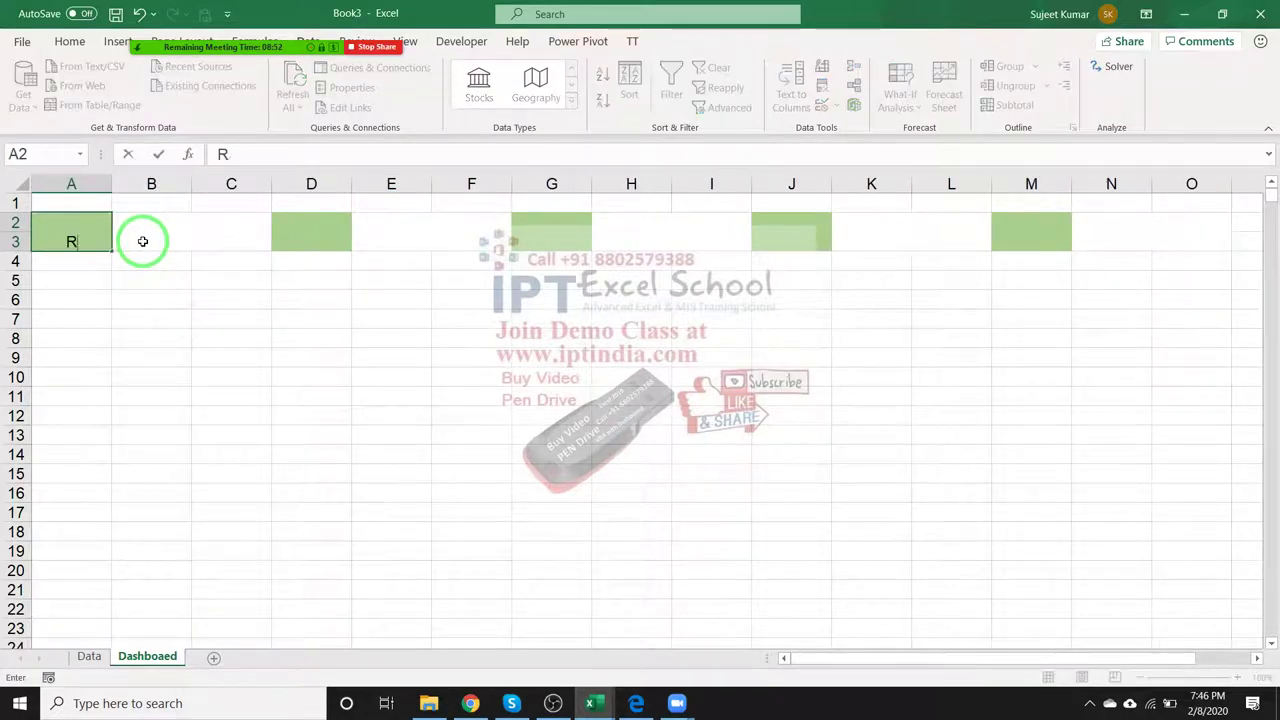
key(Right)
key(Right)
key(Right)
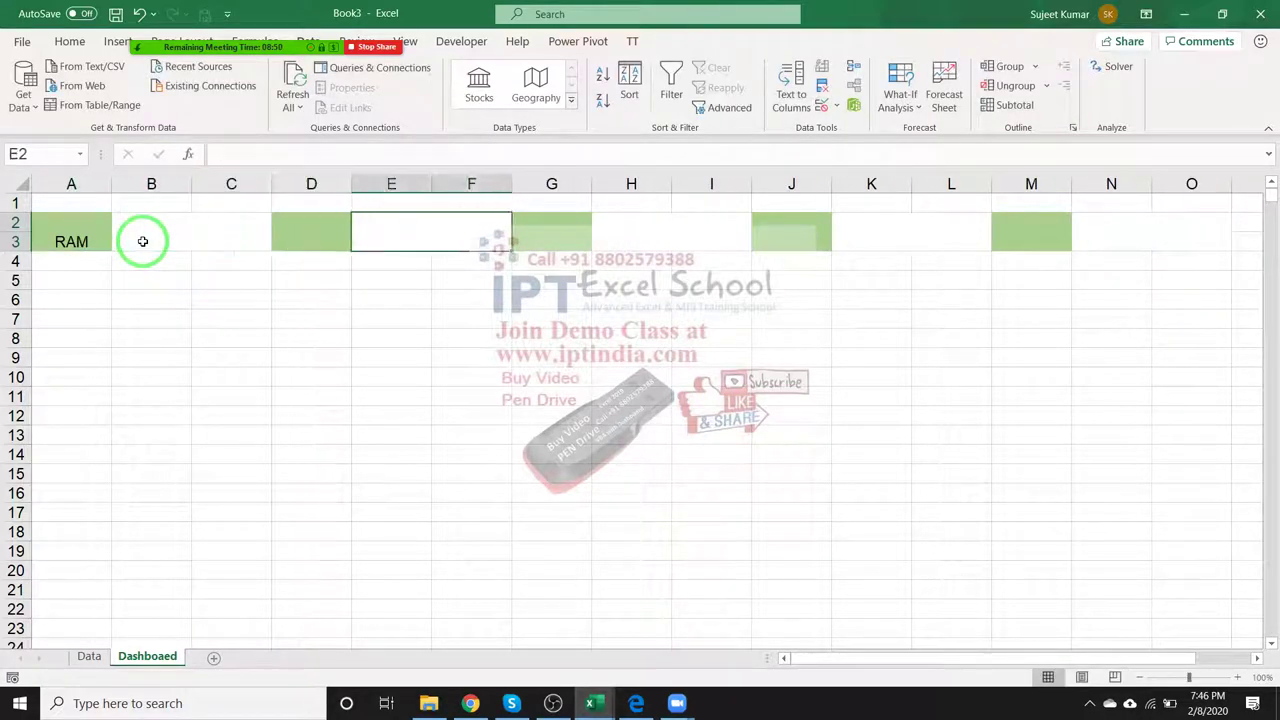
key(Right)
key(Right)
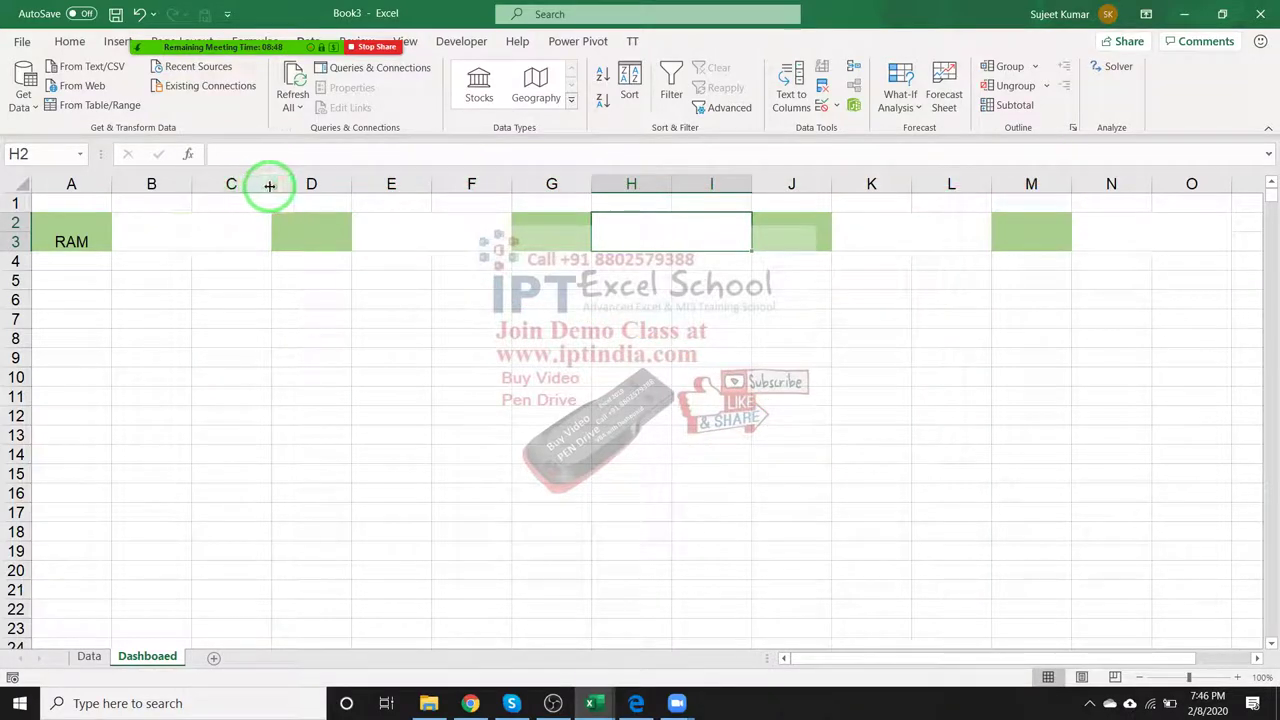
Narrow columns C, F, I, L and O into thin gaps between the cards.
drag(270, 185, 205, 185)
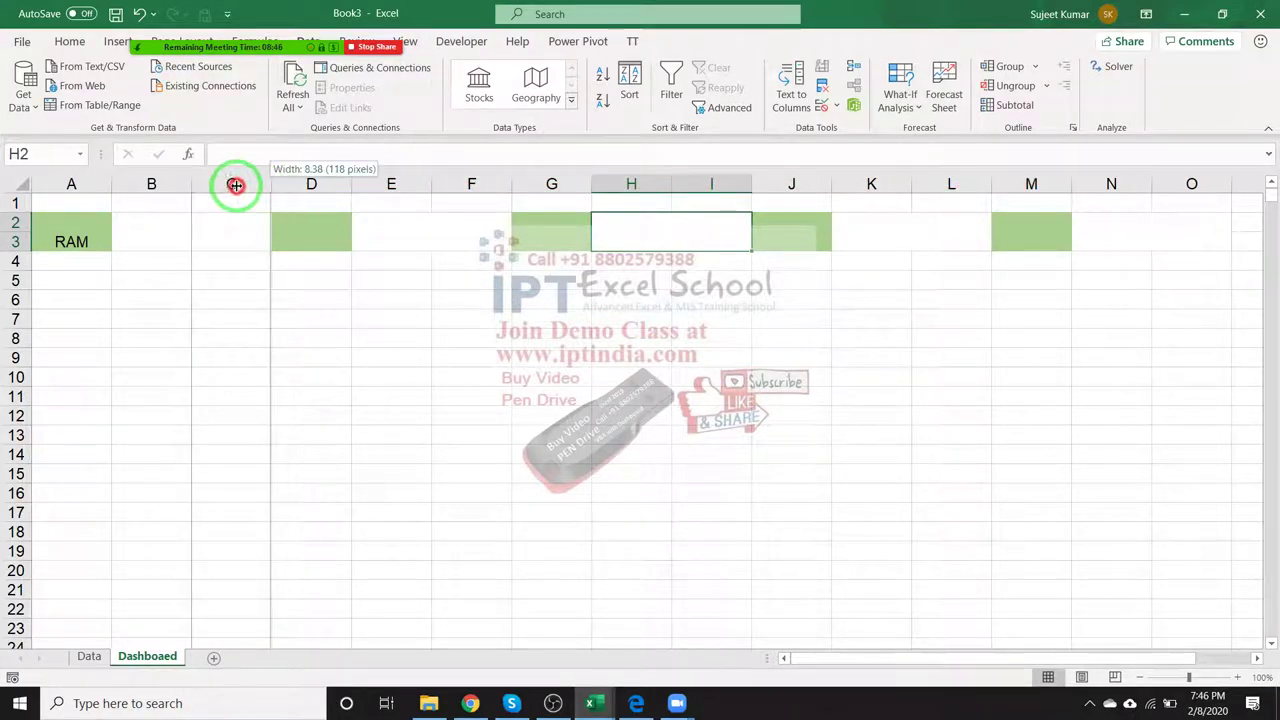
click(160, 235)
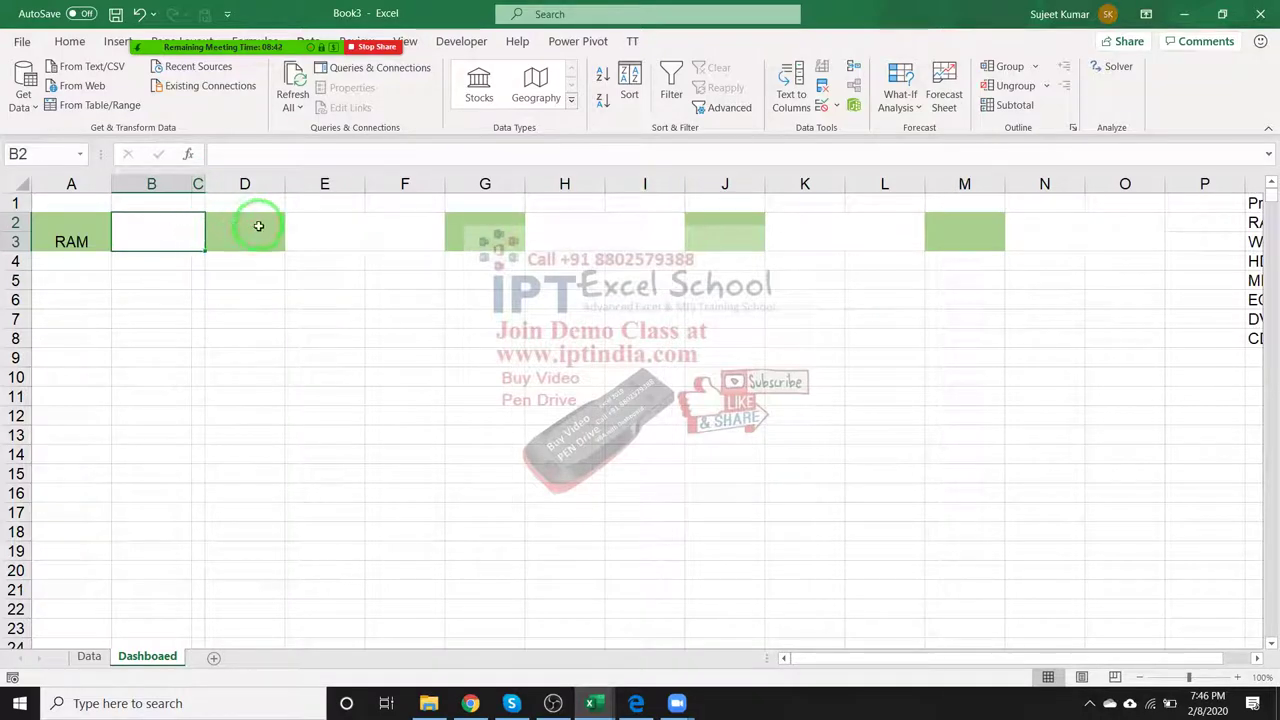
click(329, 226)
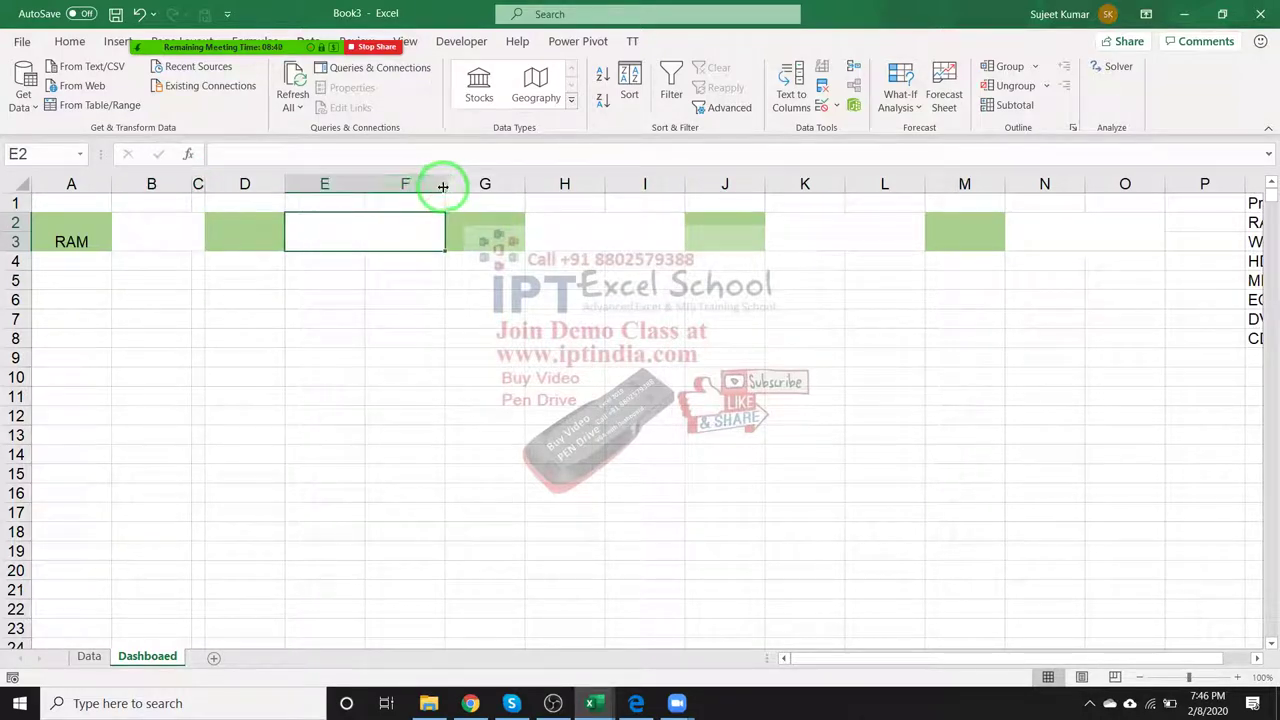
drag(443, 186, 376, 186)
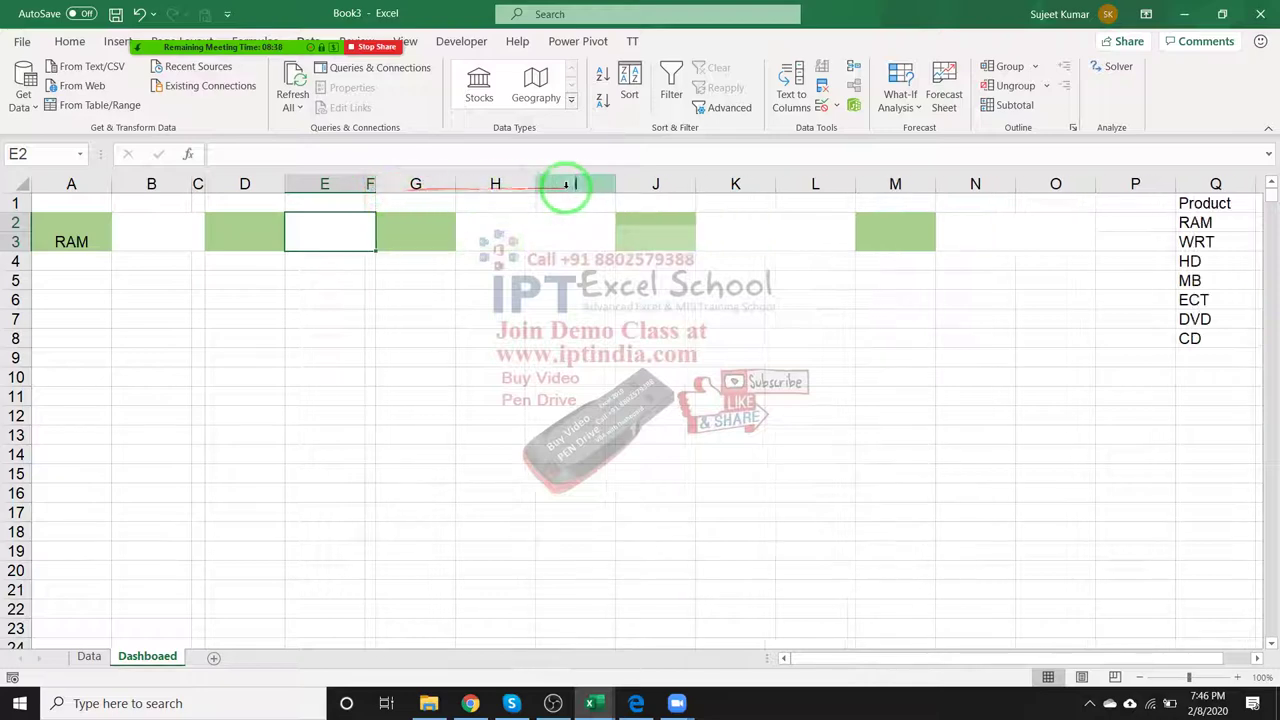
drag(607, 186, 549, 186)
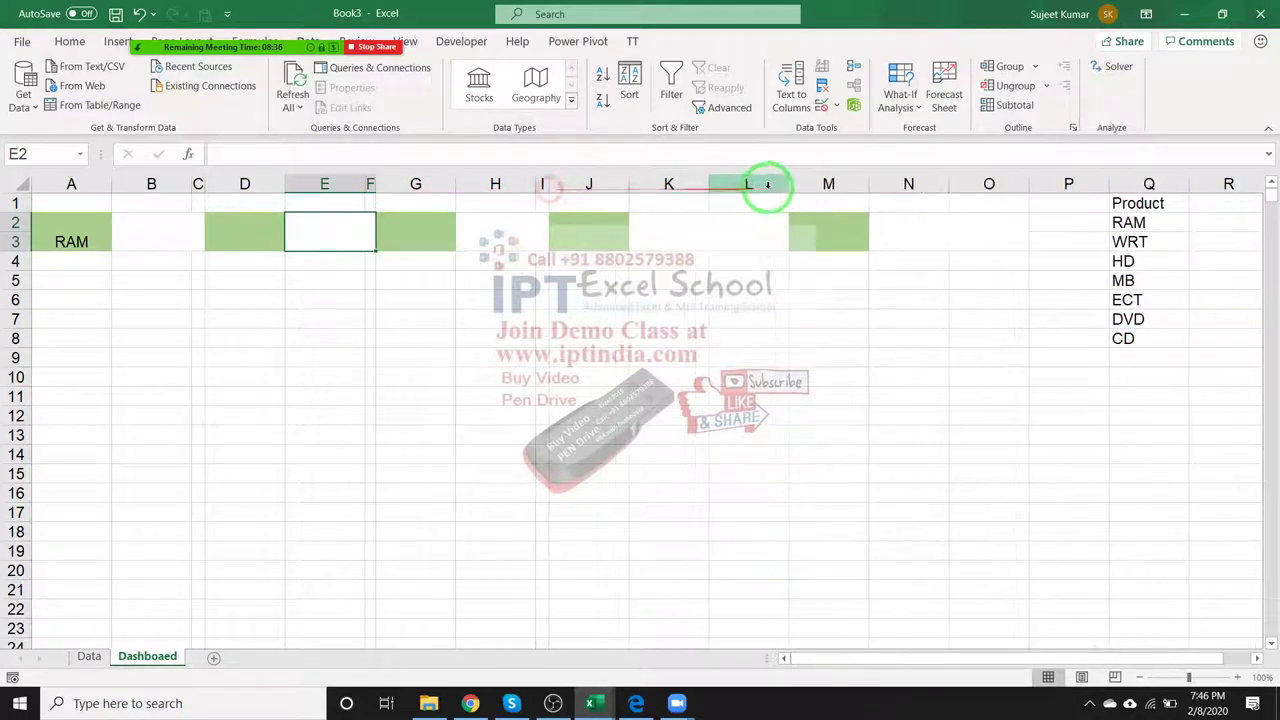
drag(705, 186, 706, 192)
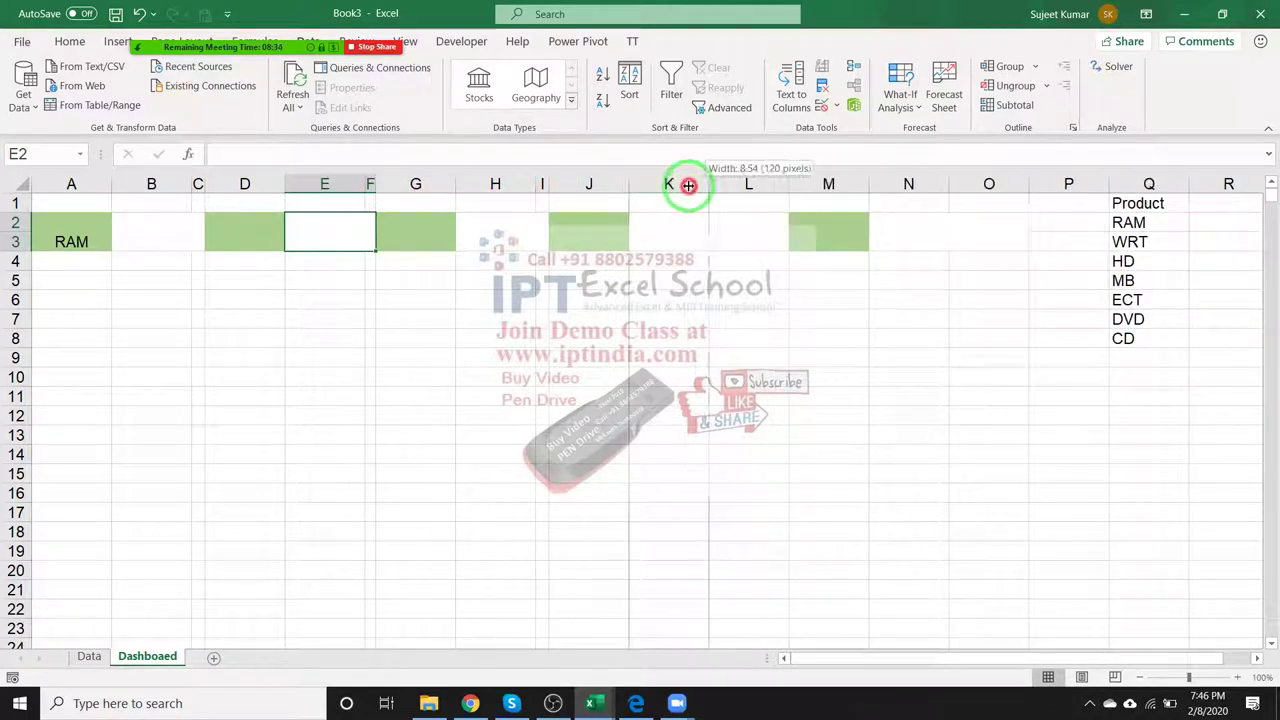
click(781, 186)
drag(788, 186, 724, 188)
drag(963, 187, 890, 186)
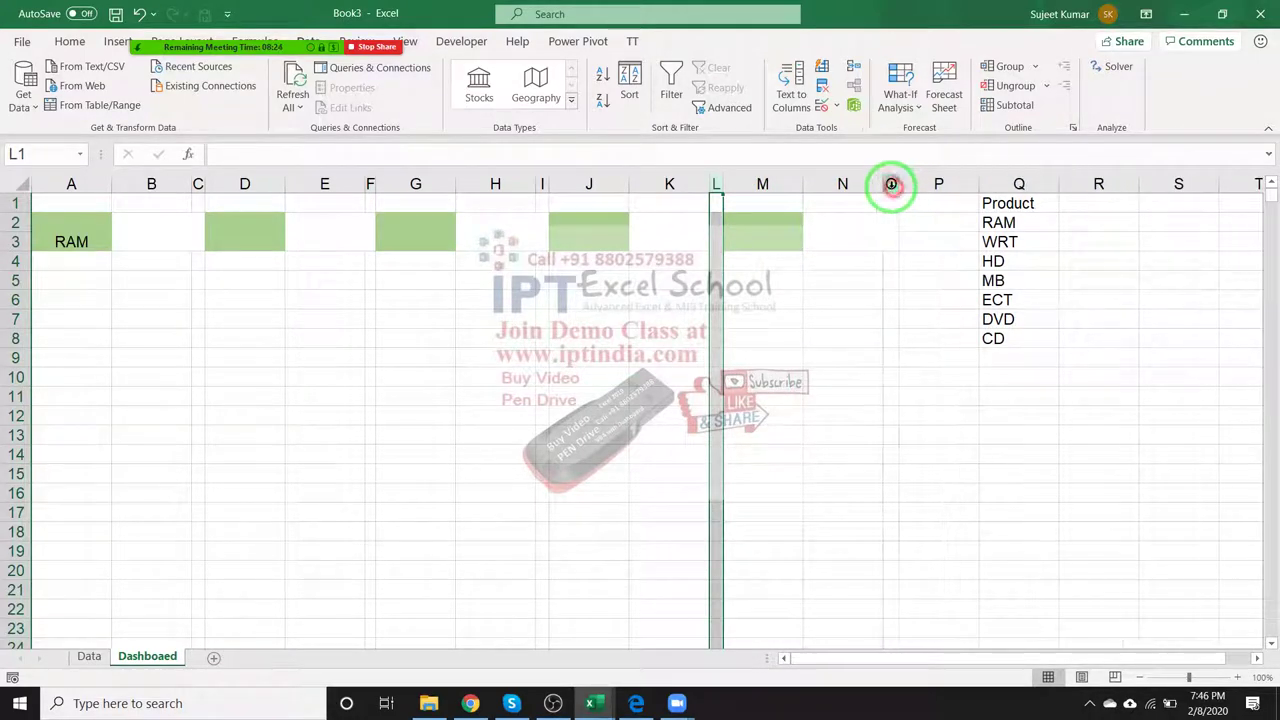
Centre the RAM label vertically in A2.
click(66, 241)
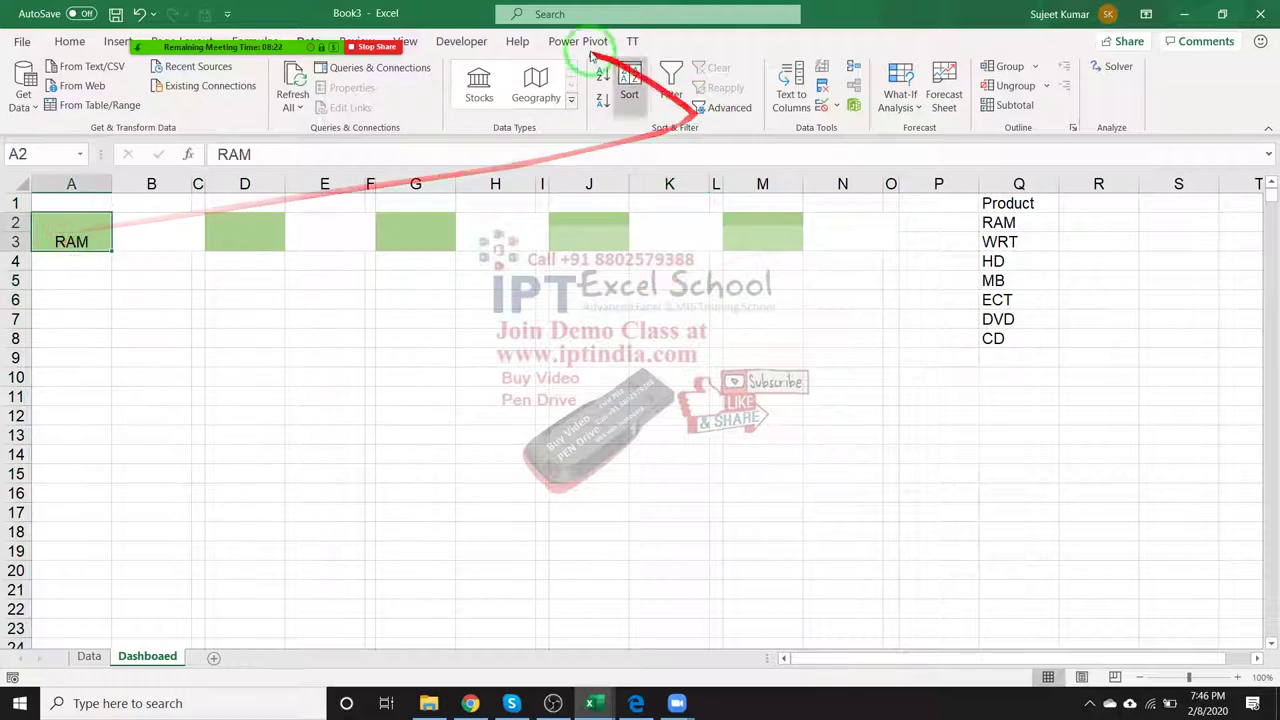
click(70, 41)
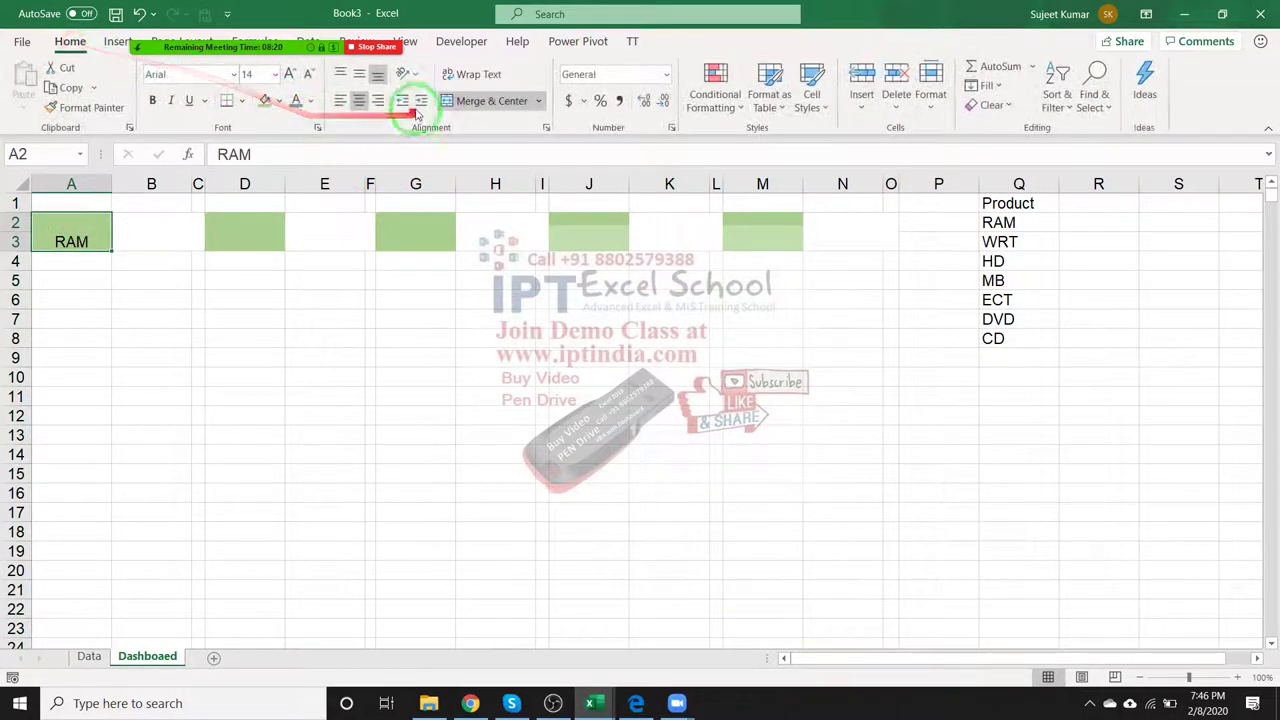
click(357, 80)
Label the remaining cards WRT, HD, MB and ECT.
click(258, 217)
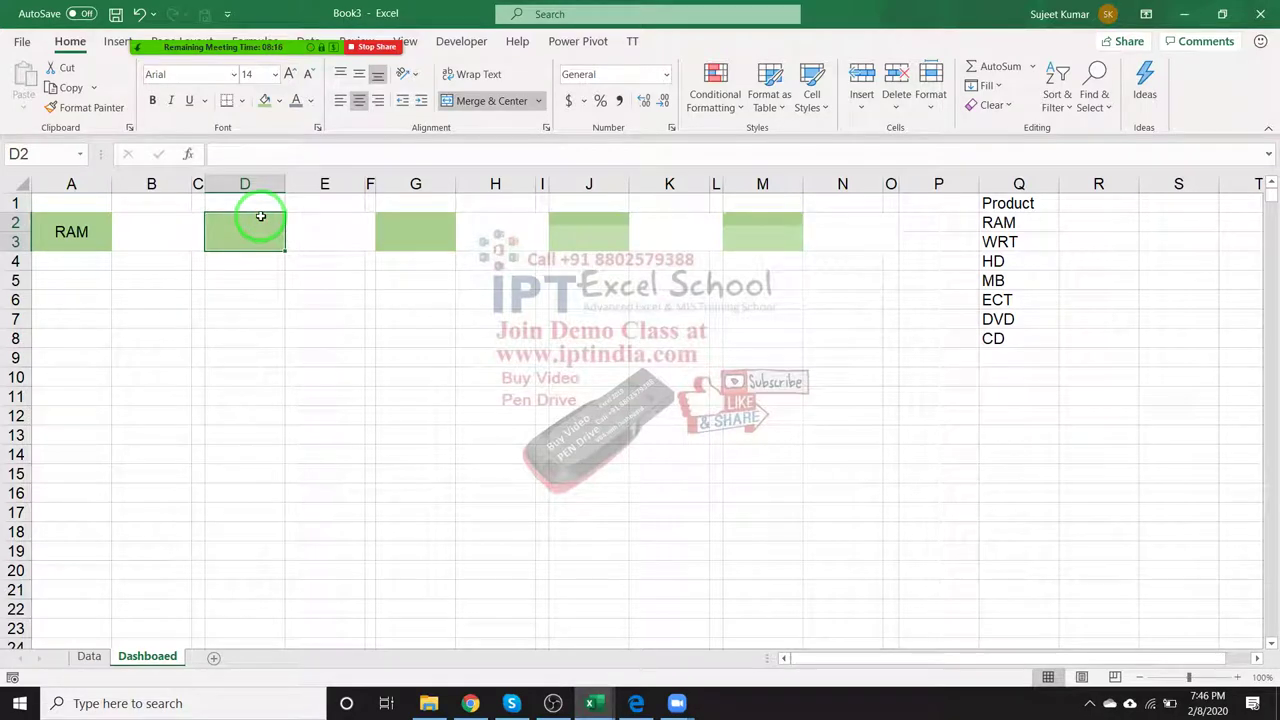
text(WR)
key(Right)
key(Right)
key(Right)
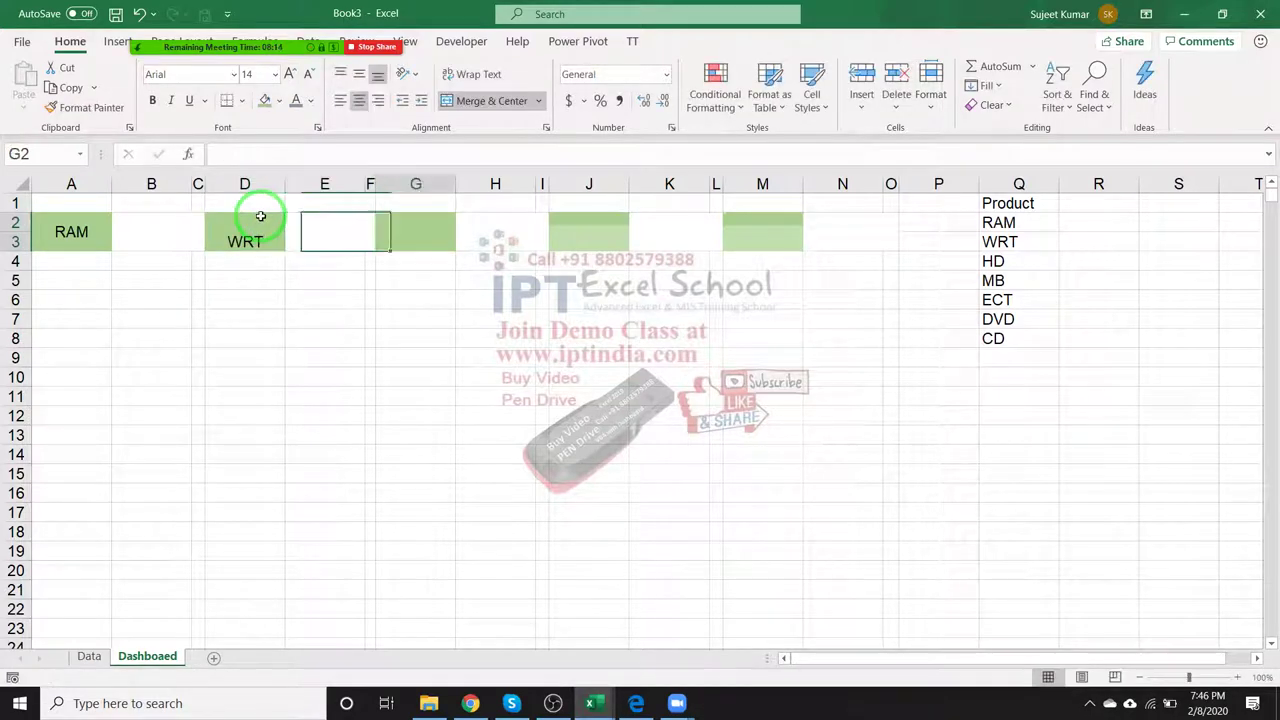
text(HD)
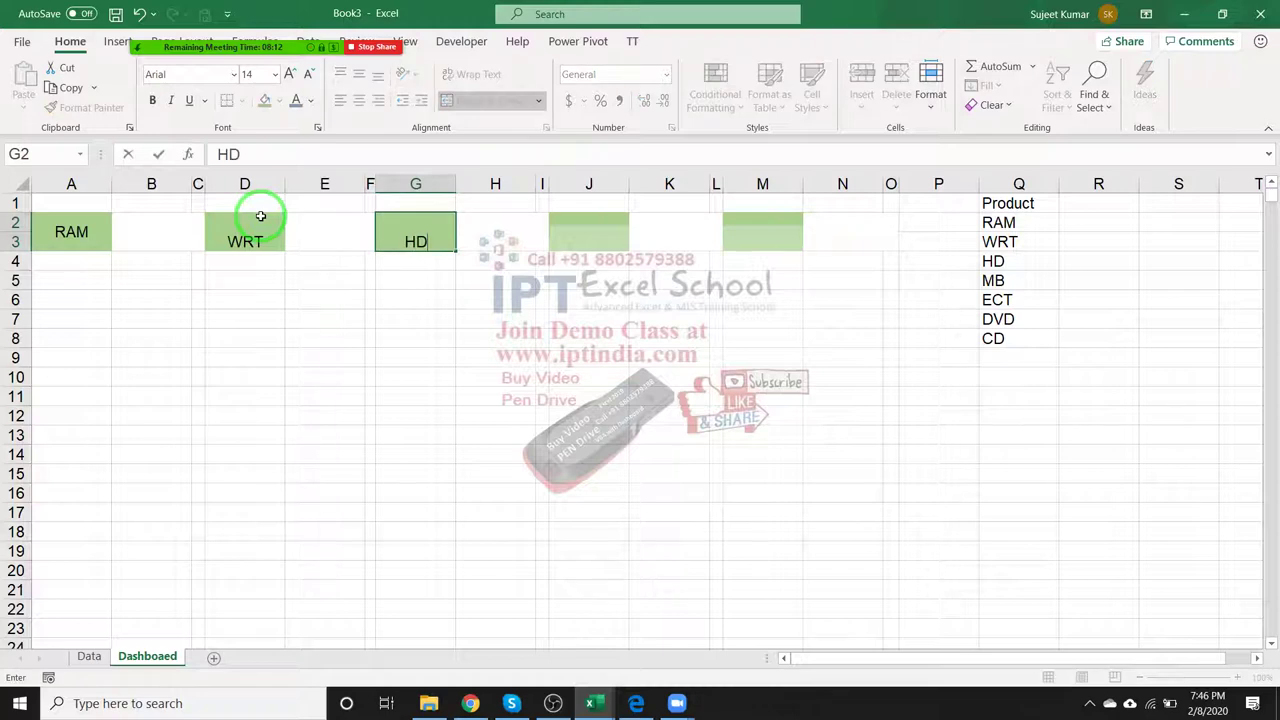
key(Right)
key(Right)
key(Right)
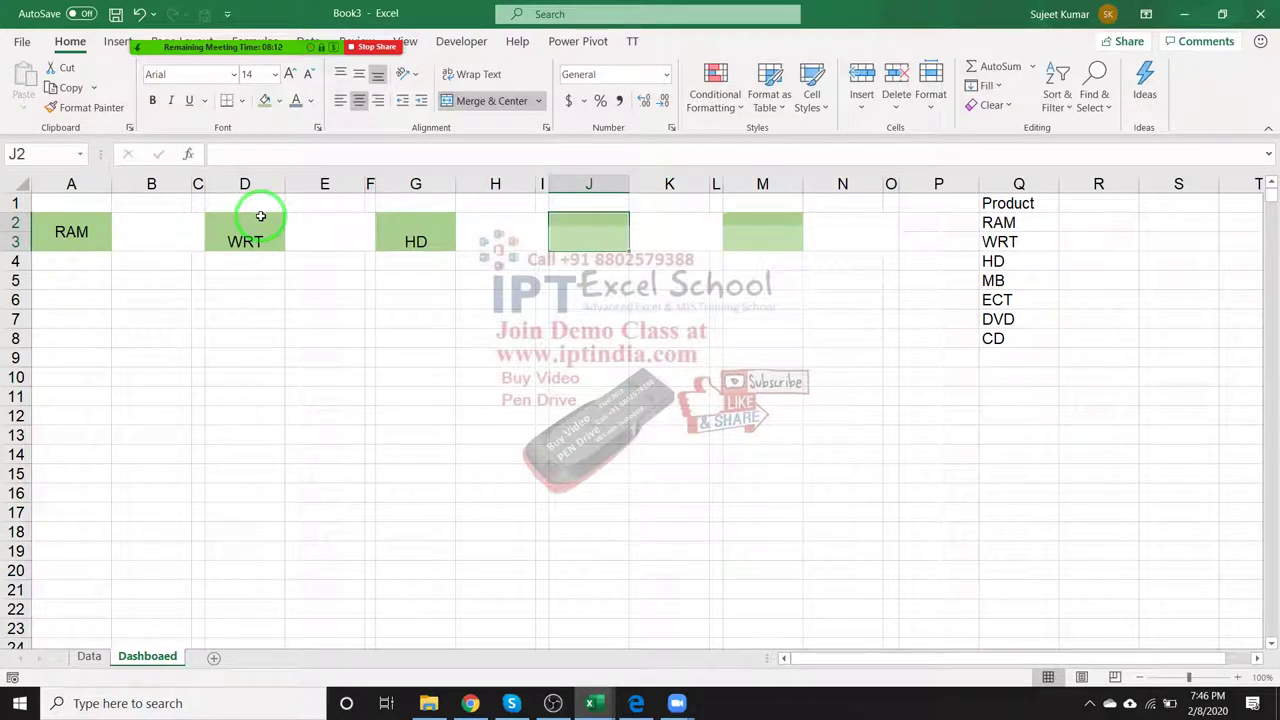
text(MB)
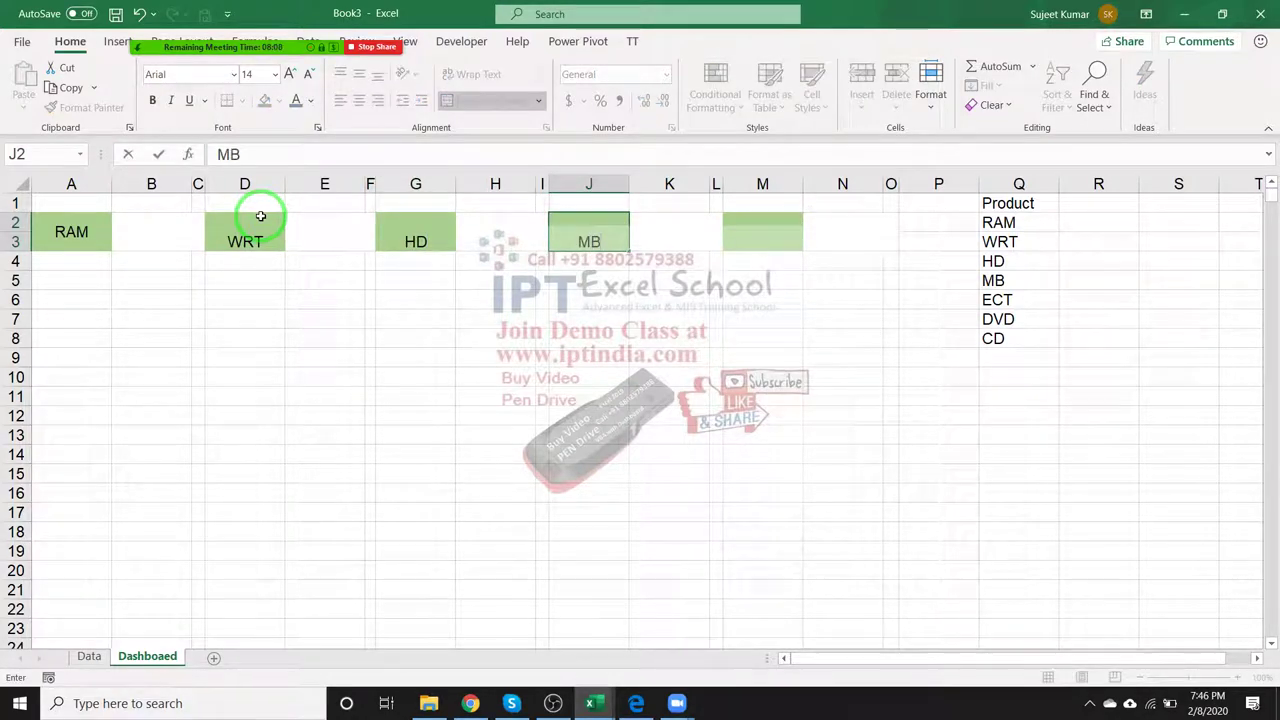
key(Right)
key(Right)
key(Right)
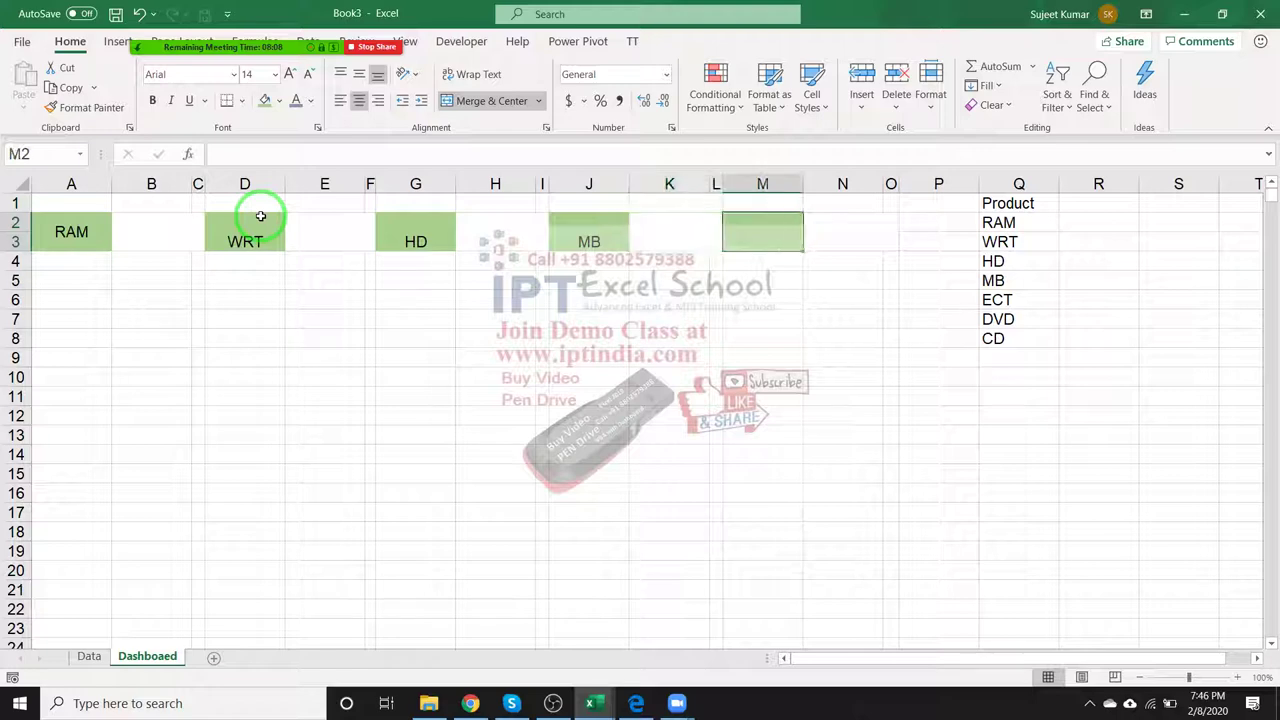
text(ECT)
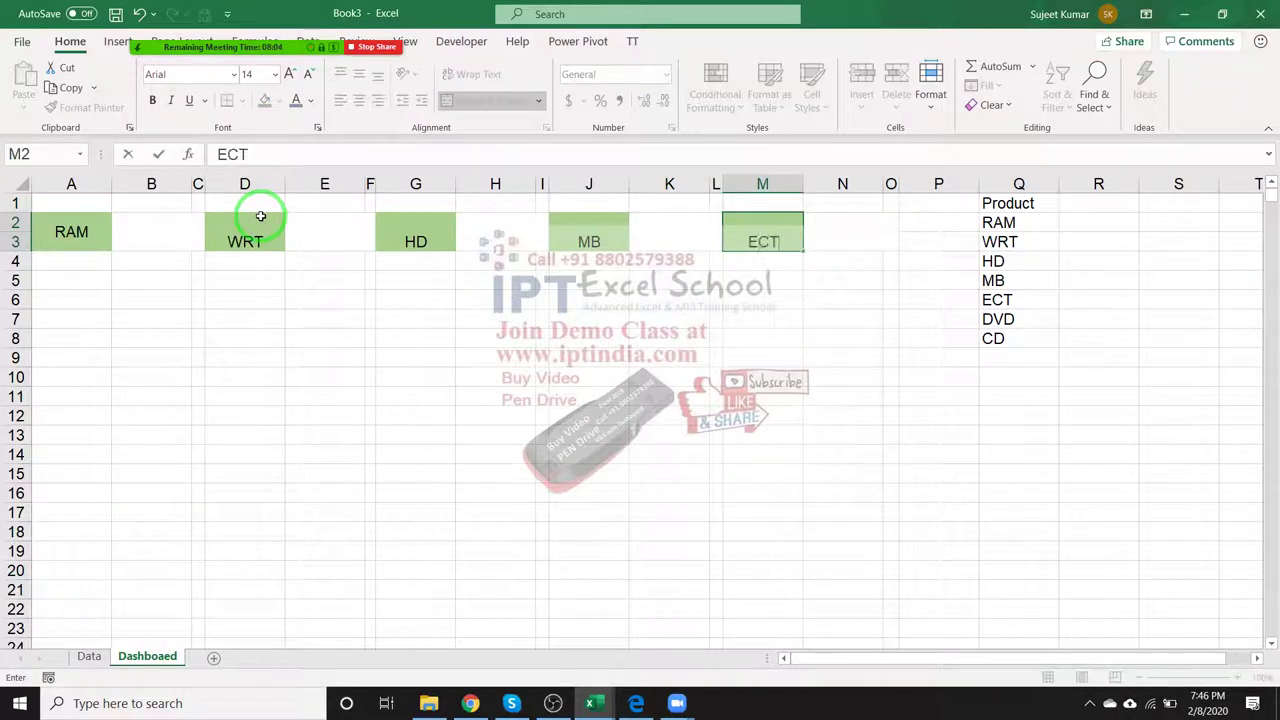
key(Right)
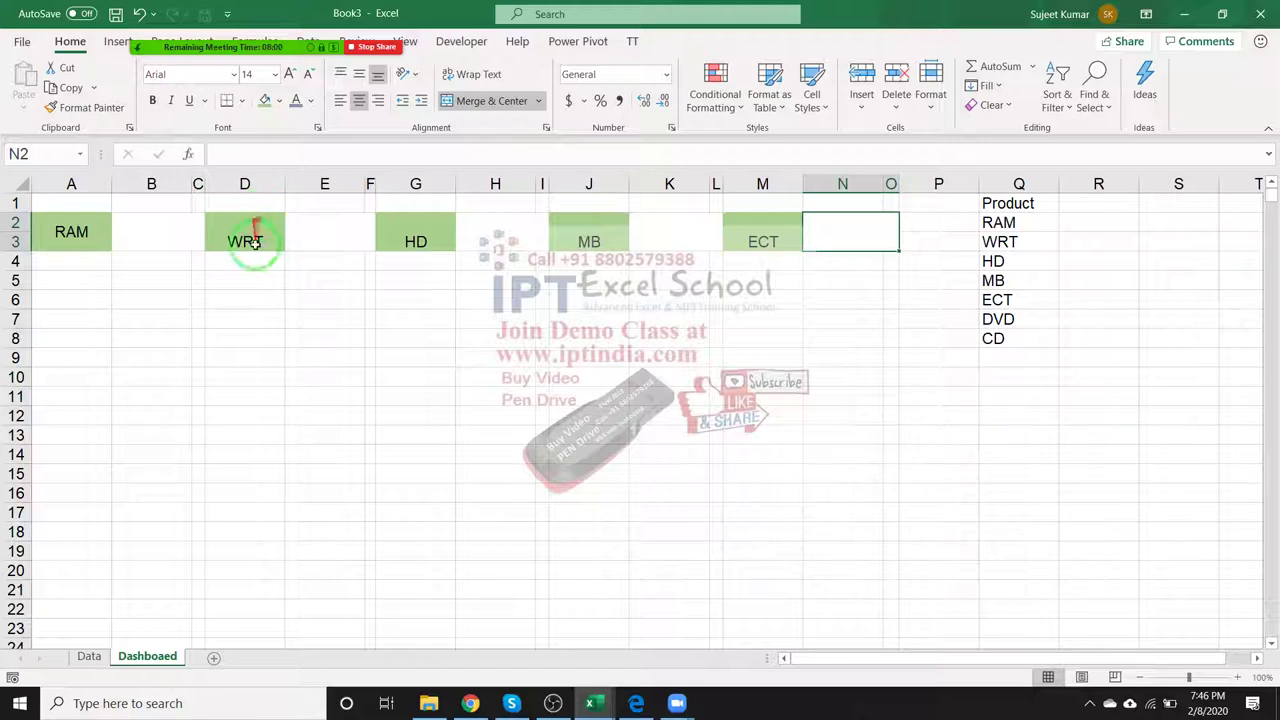
Move the product list below the cards and paste two copies of the ECT card after it.
click(950, 435)
drag(1015, 203, 990, 455)
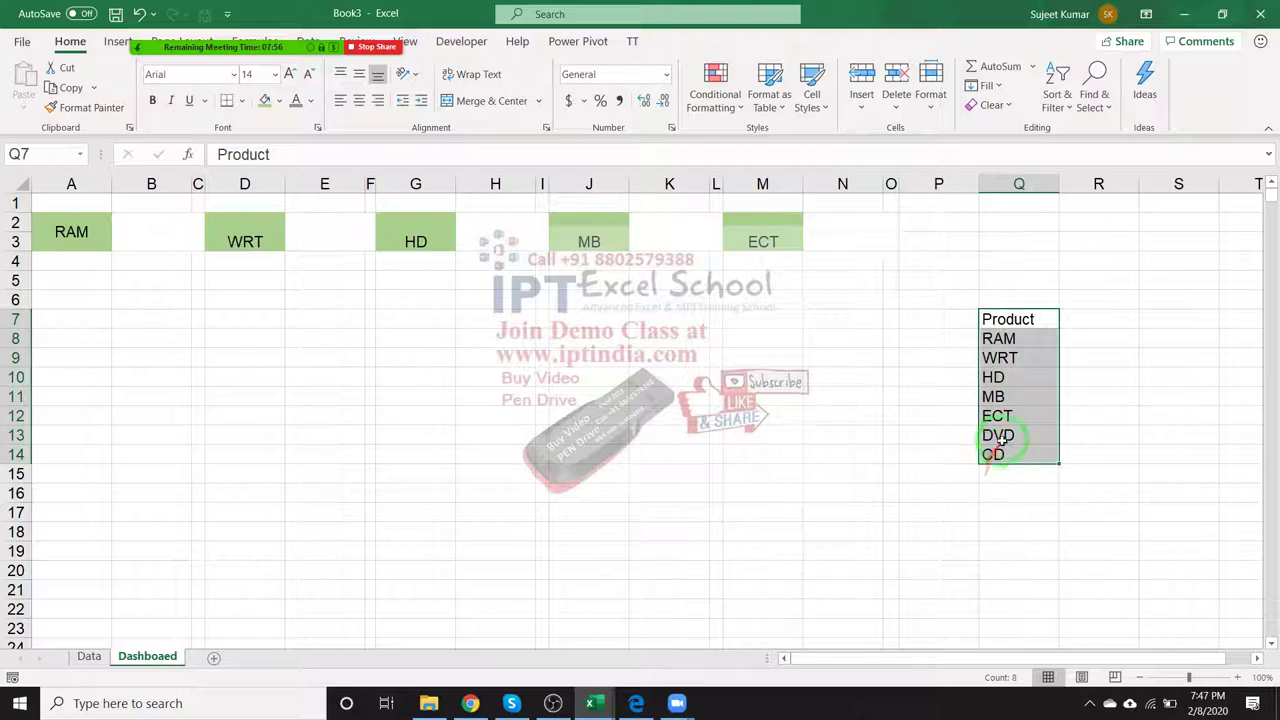
click(1000, 438)
drag(777, 223, 850, 232)
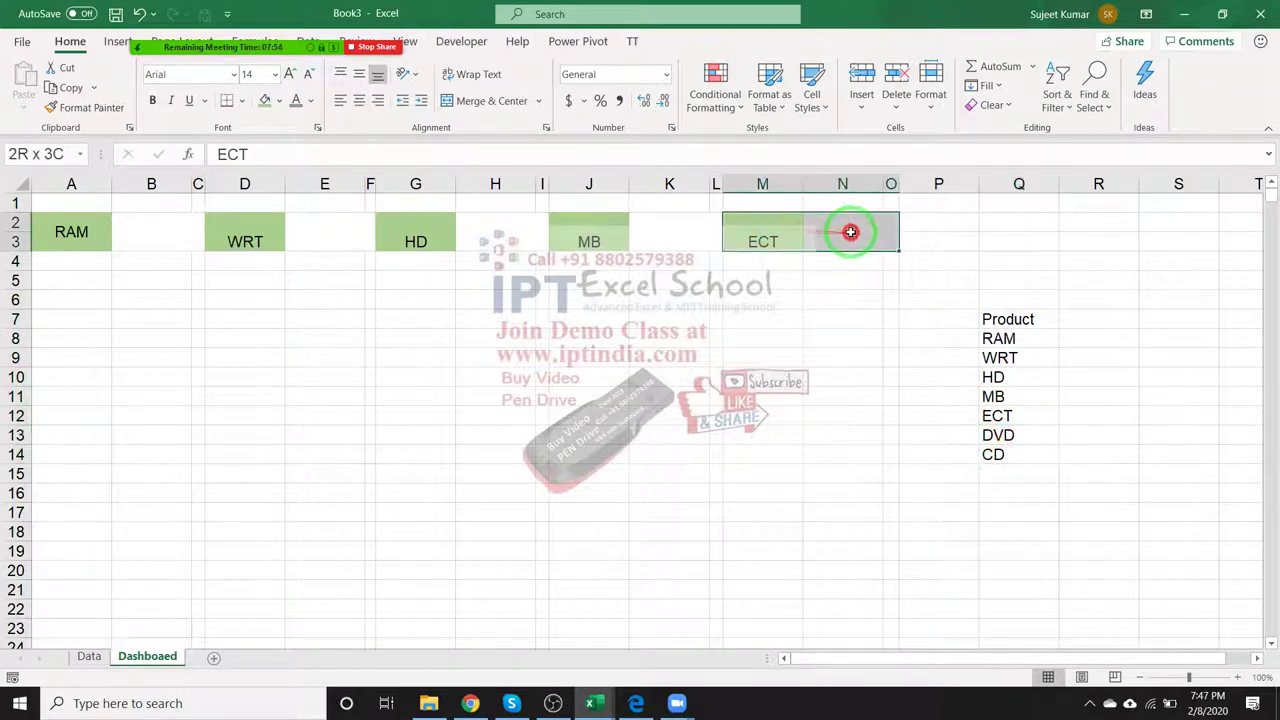
key(ctrl+c)
click(960, 225)
key(ctrl+v)
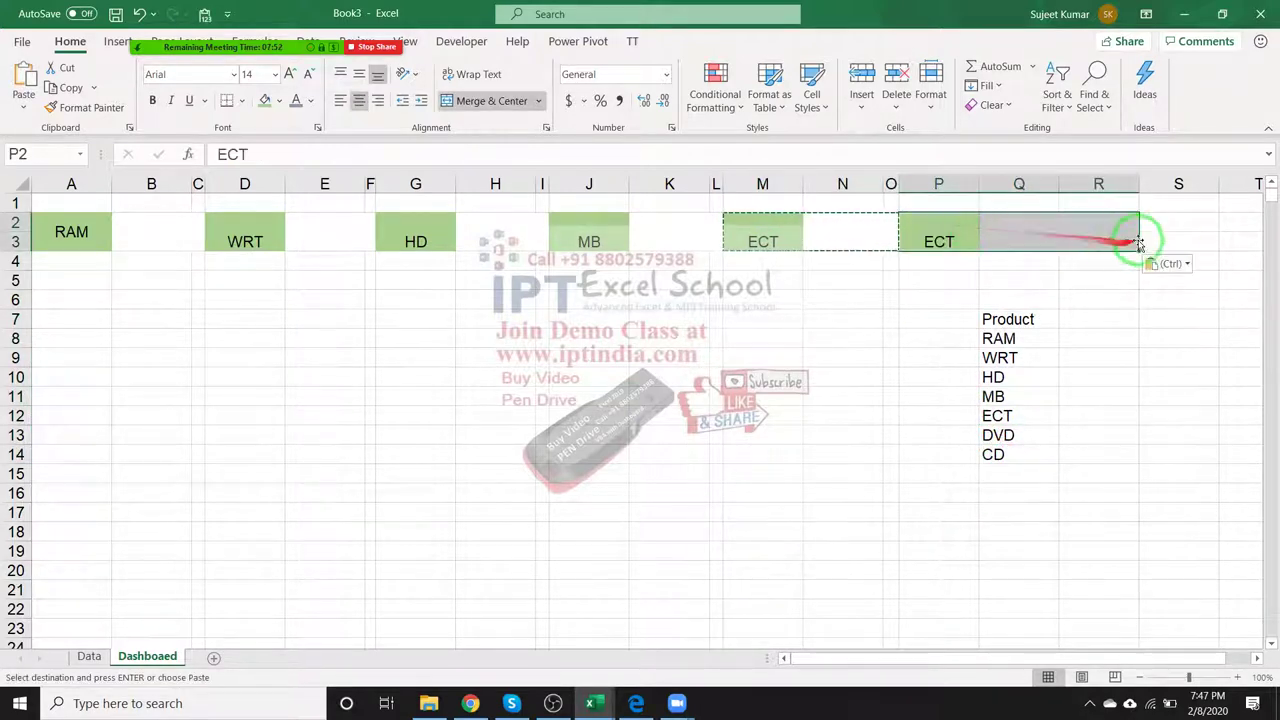
click(1175, 225)
key(ctrl+v)
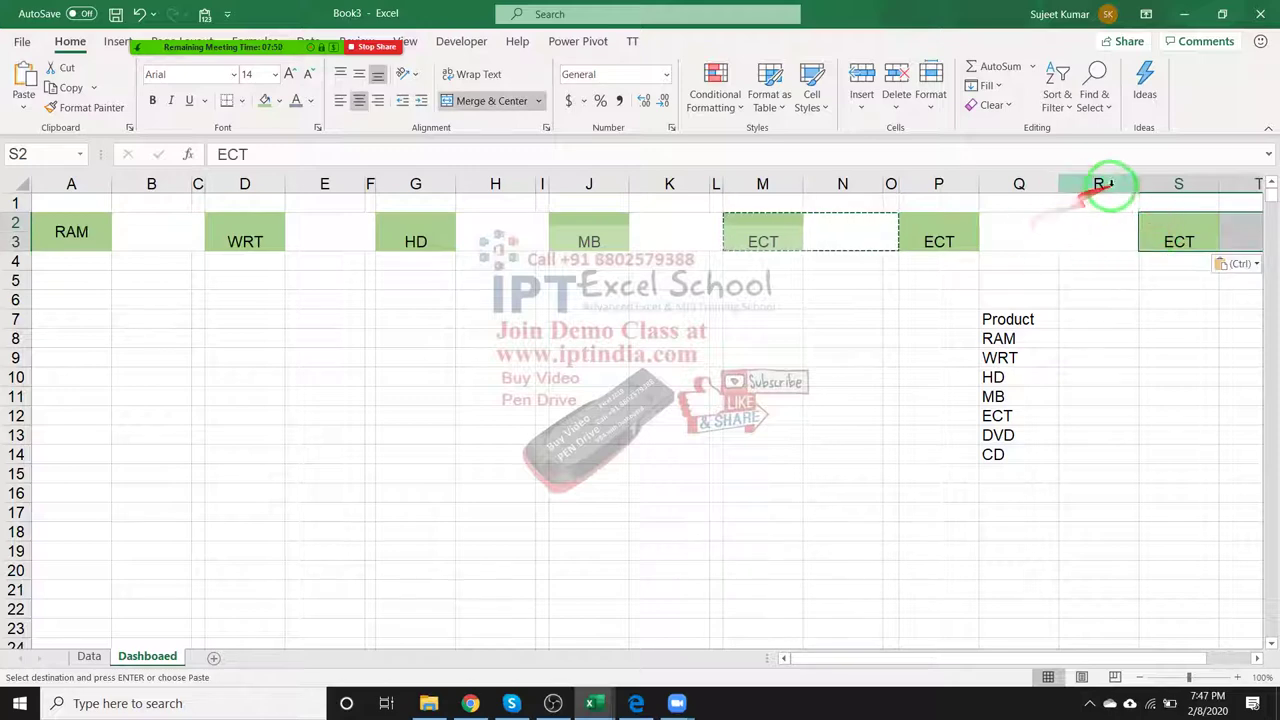
Narrow columns R and U into thin gaps between the new cards.
drag(1137, 186, 1095, 186)
drag(1081, 187, 1081, 187)
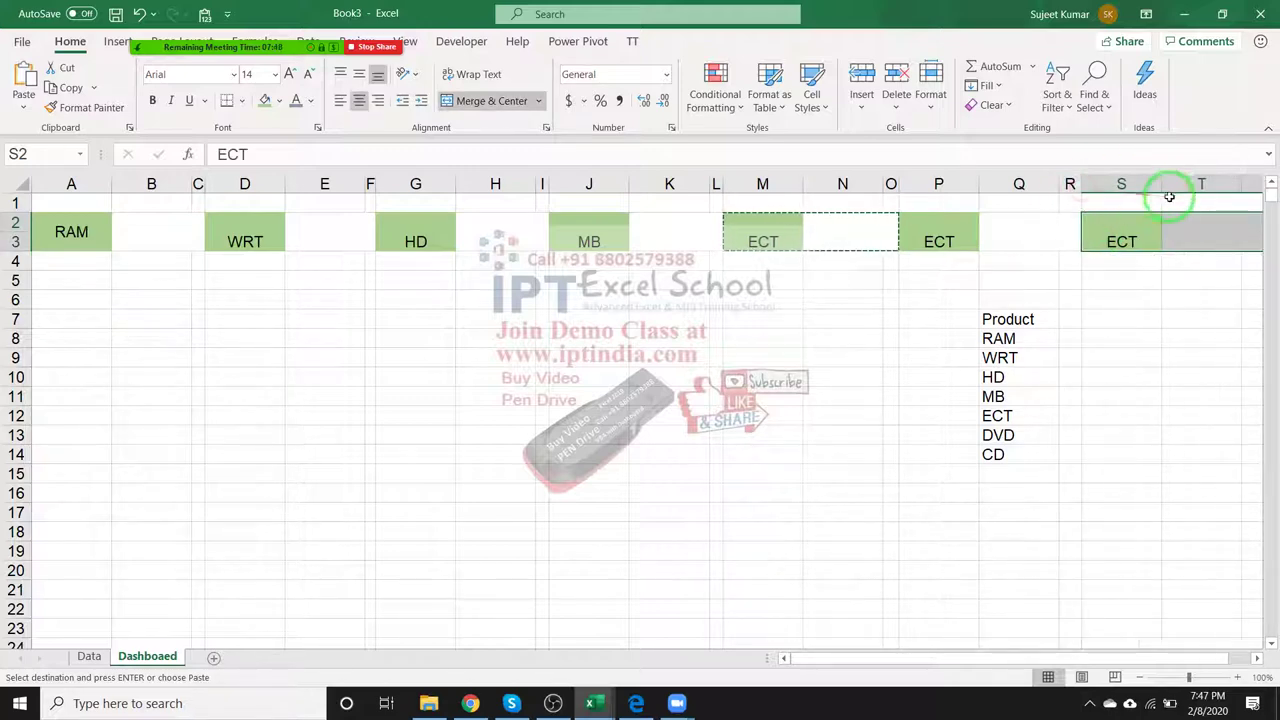
click(1210, 221)
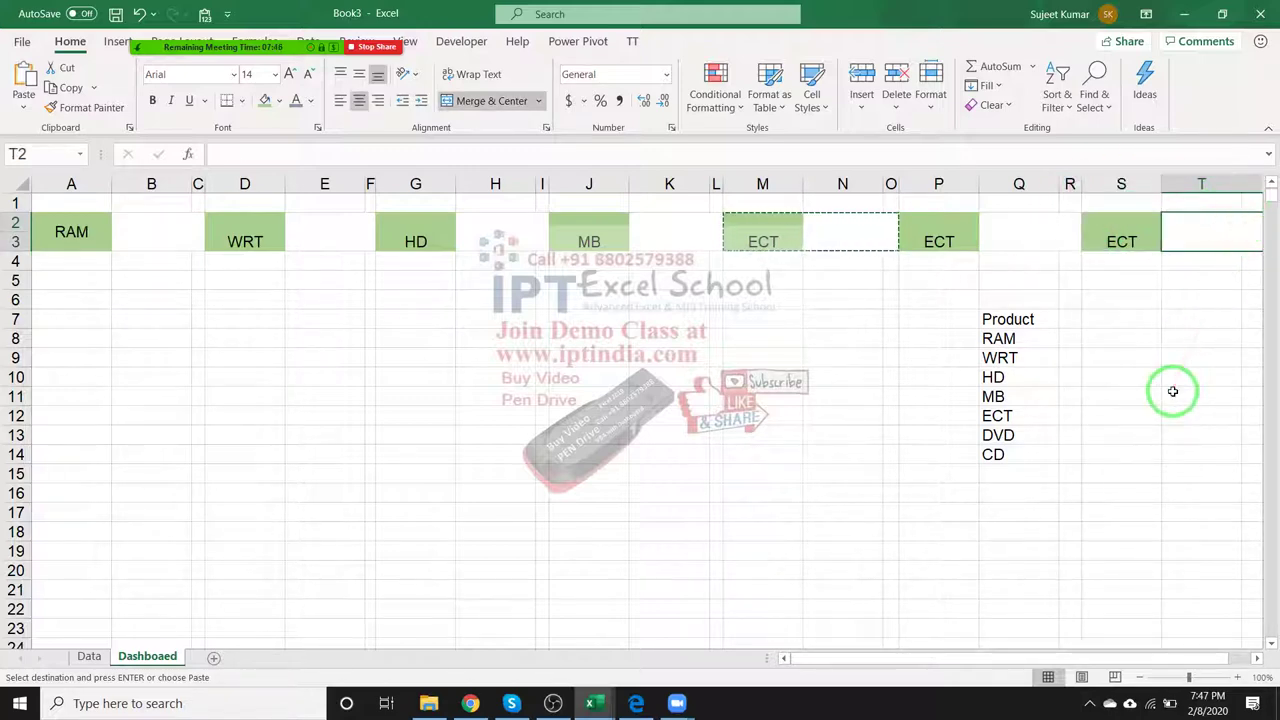
key(Right)
key(Right)
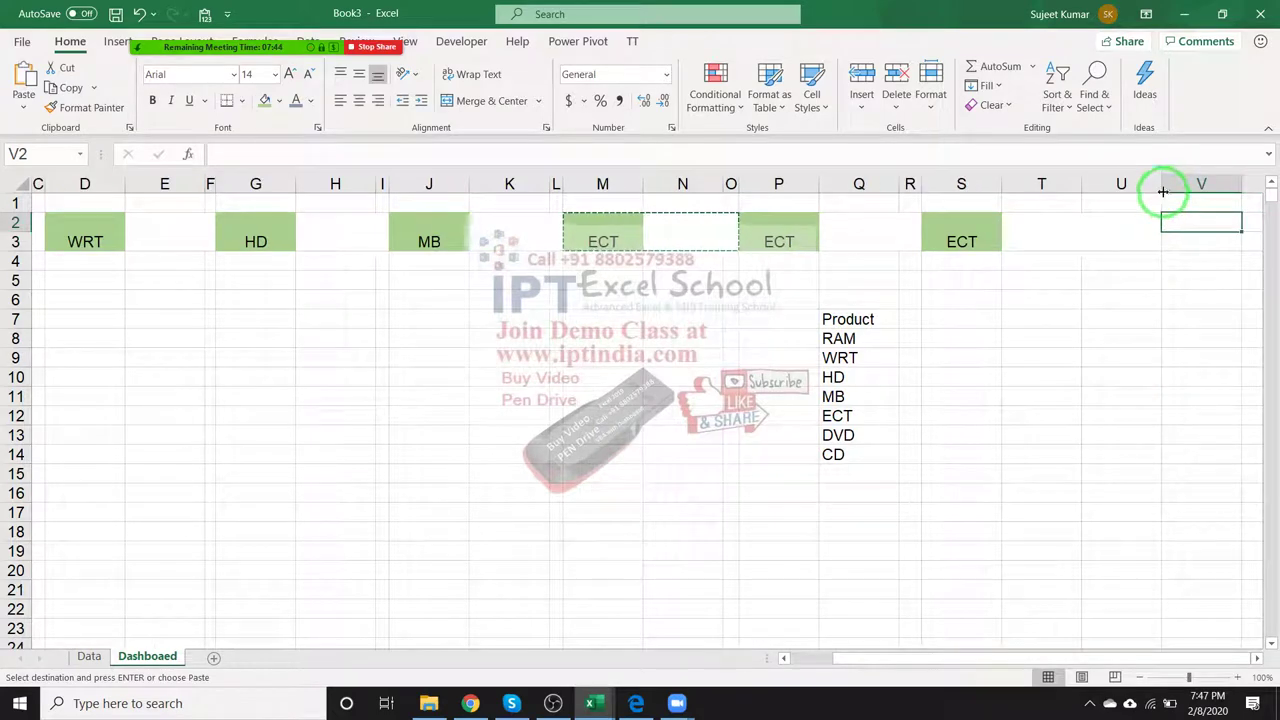
drag(1163, 191, 1093, 193)
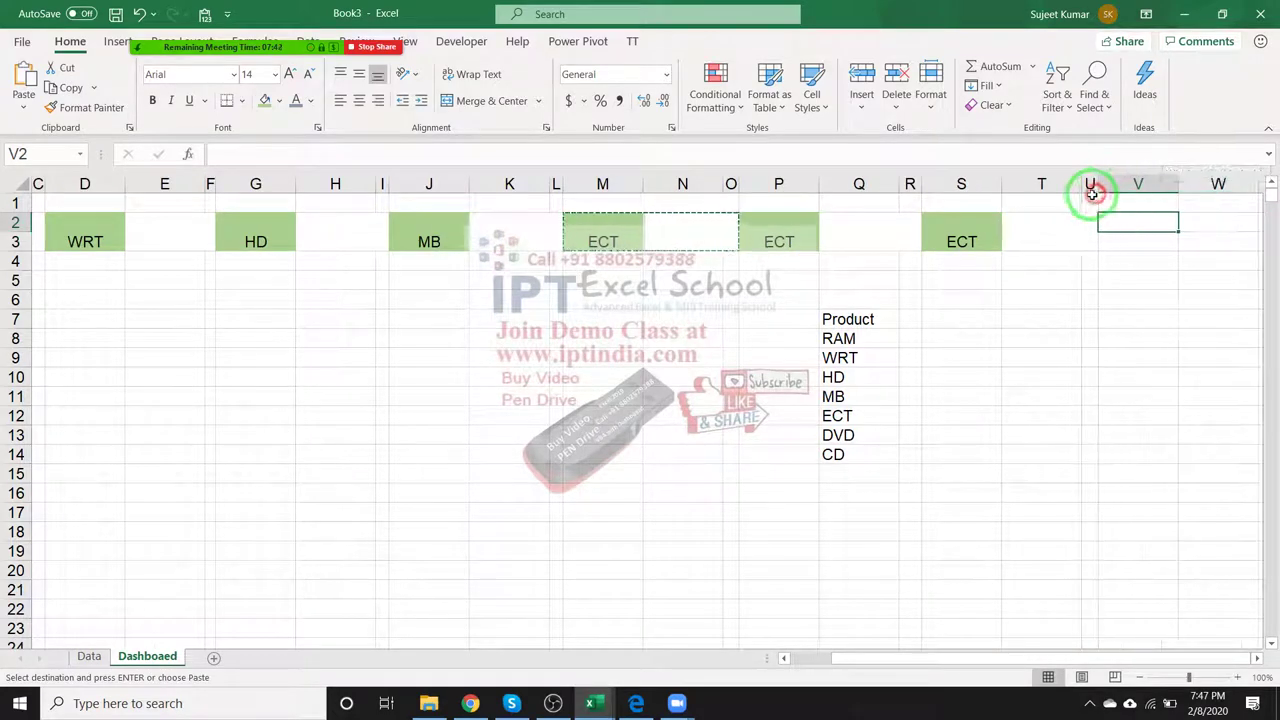
drag(920, 185, 906, 190)
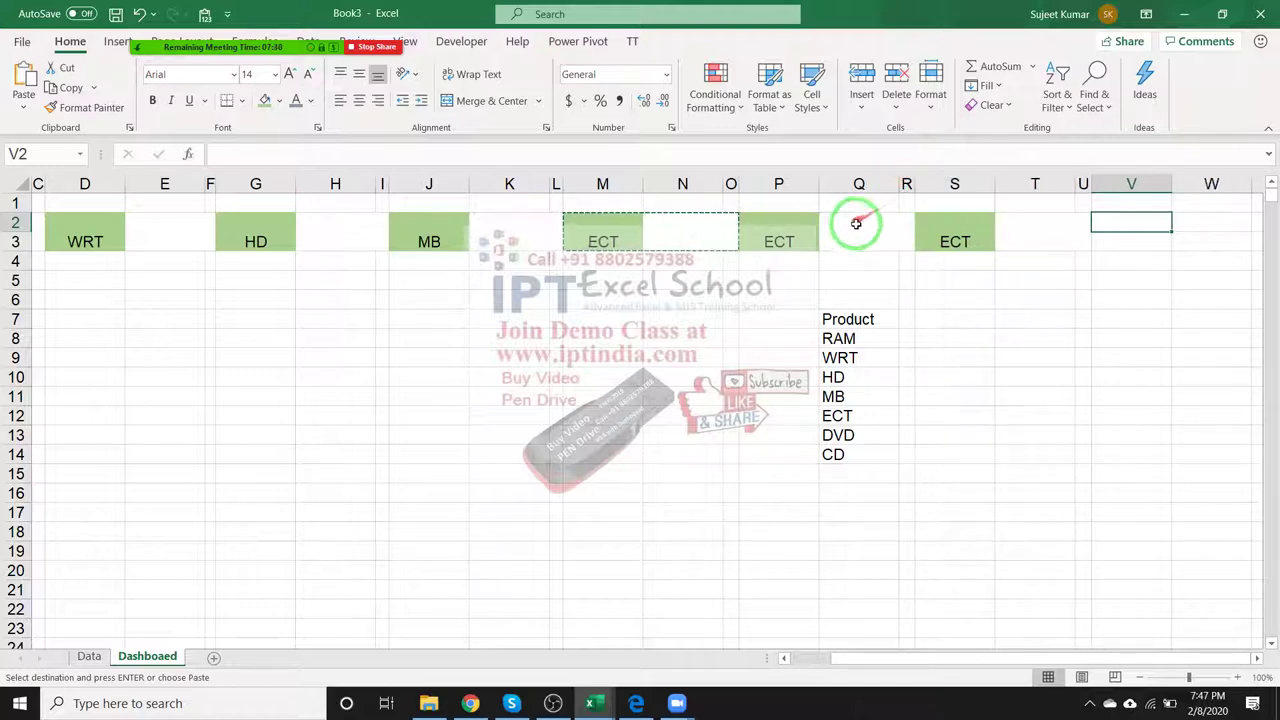
Relabel the two copied cards DVD and CD.
click(786, 242)
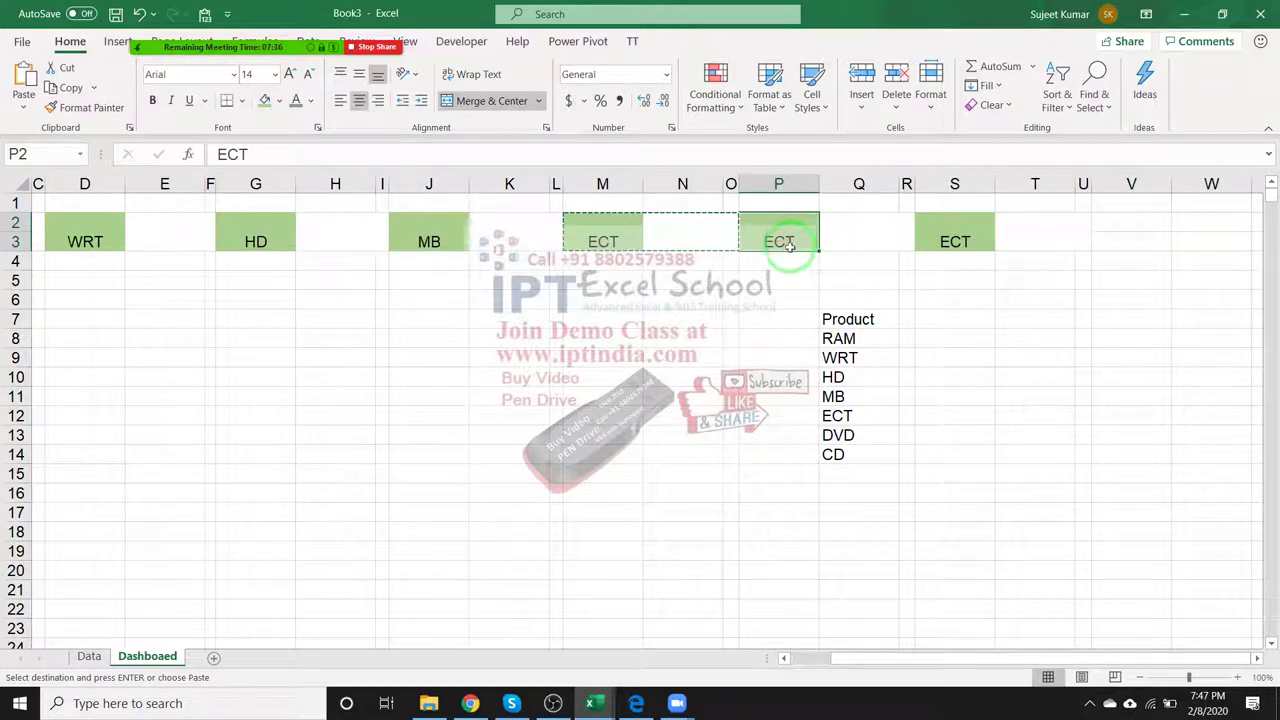
text(D)
key(Right)
key(Right)
key(Right)
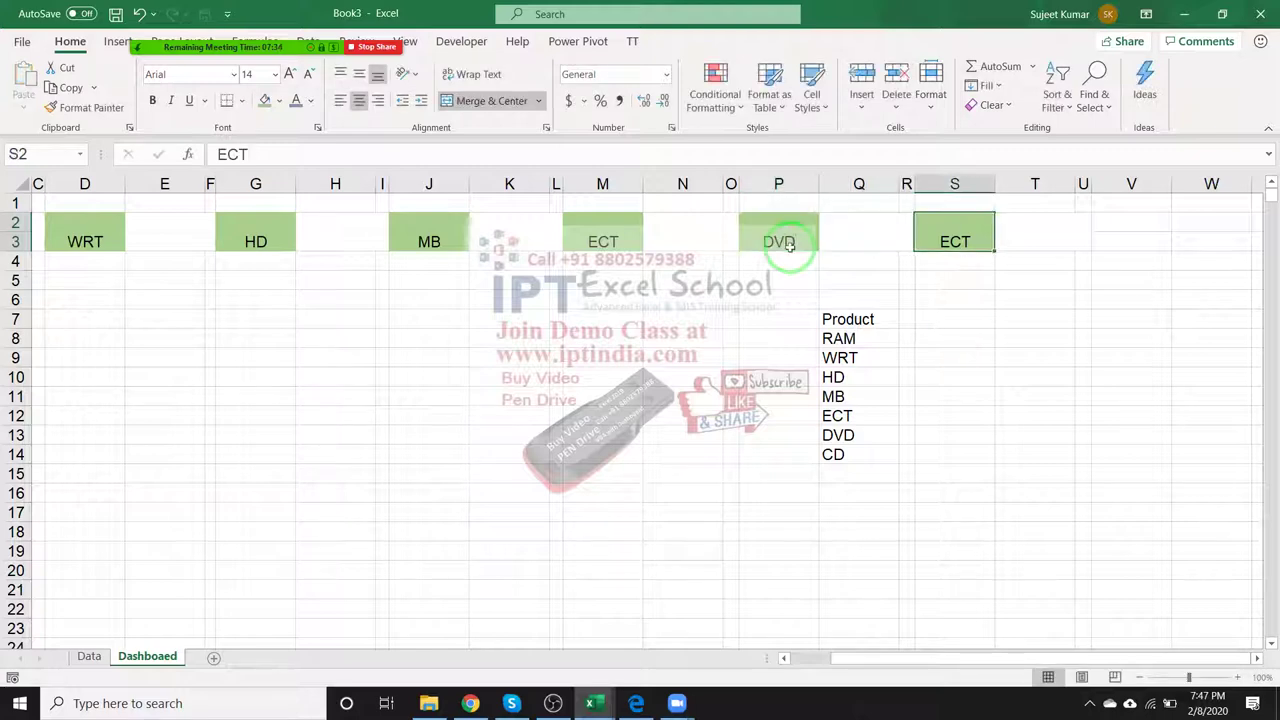
text(CF)
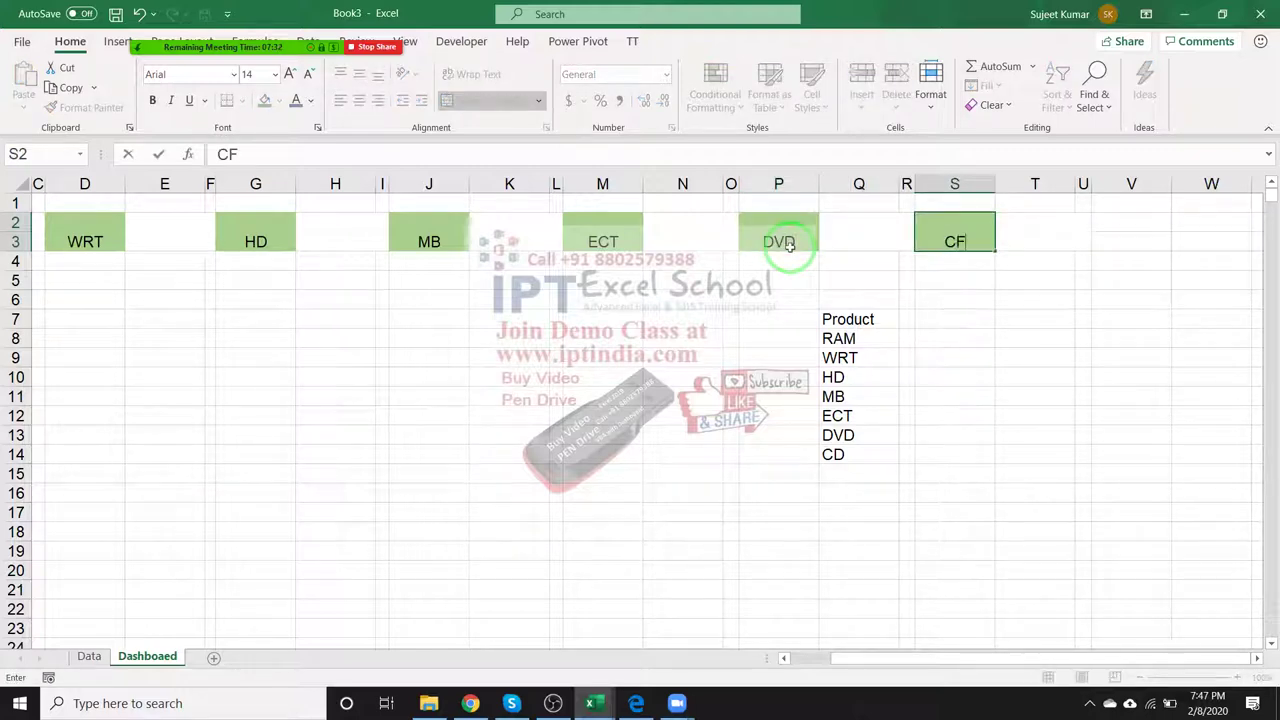
key(Return)
key(Left)
key(Left)
key(Left)
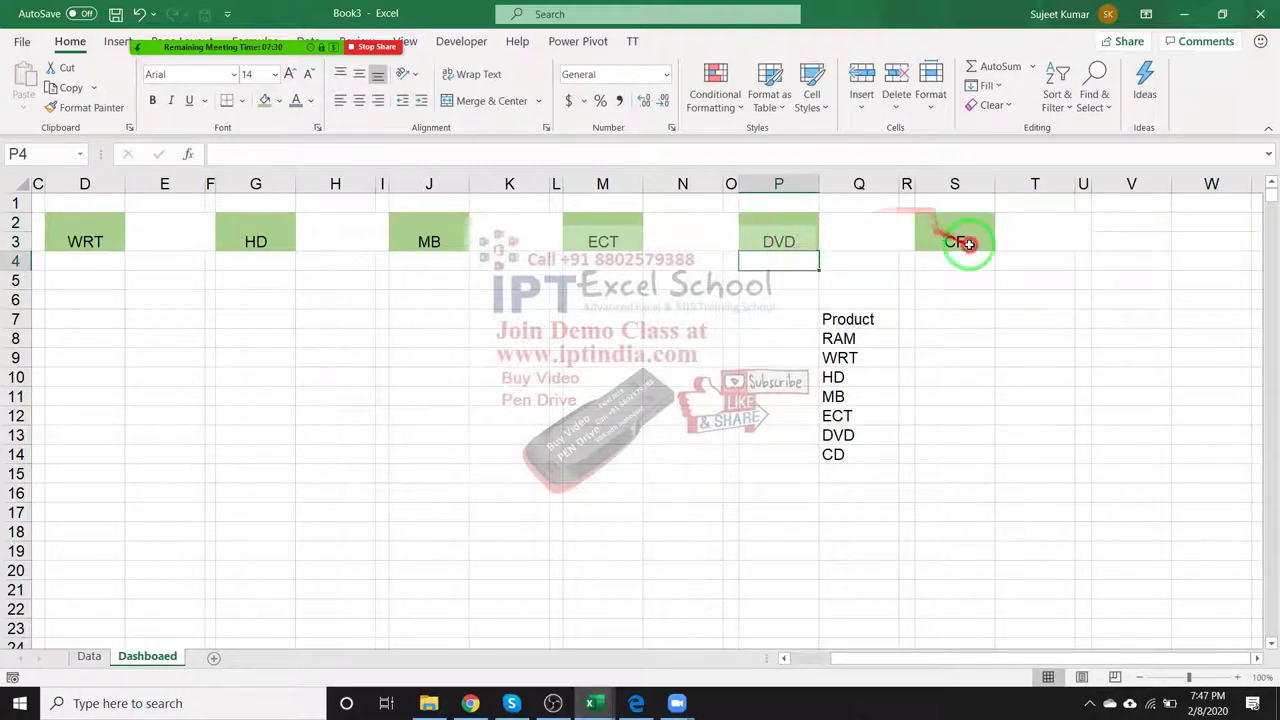
click(966, 240)
text(C)
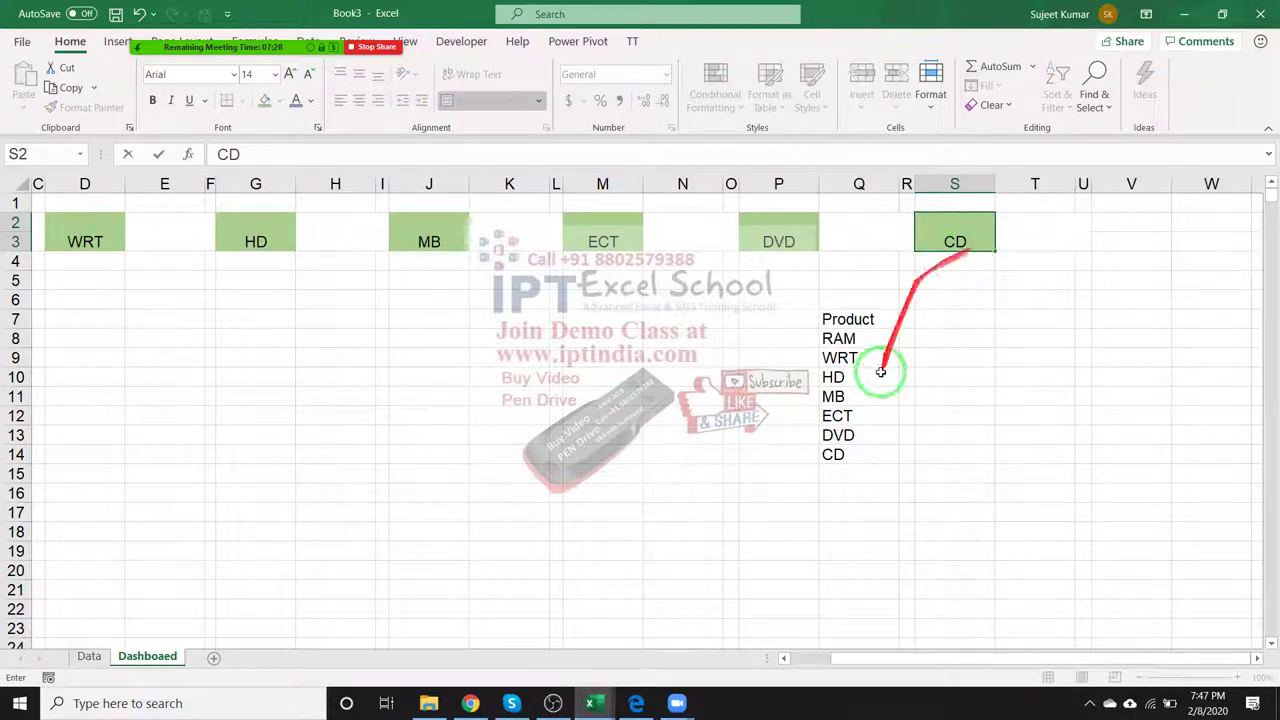
click(882, 372)
Clear the helper product list from column Q.
drag(860, 313, 846, 460)
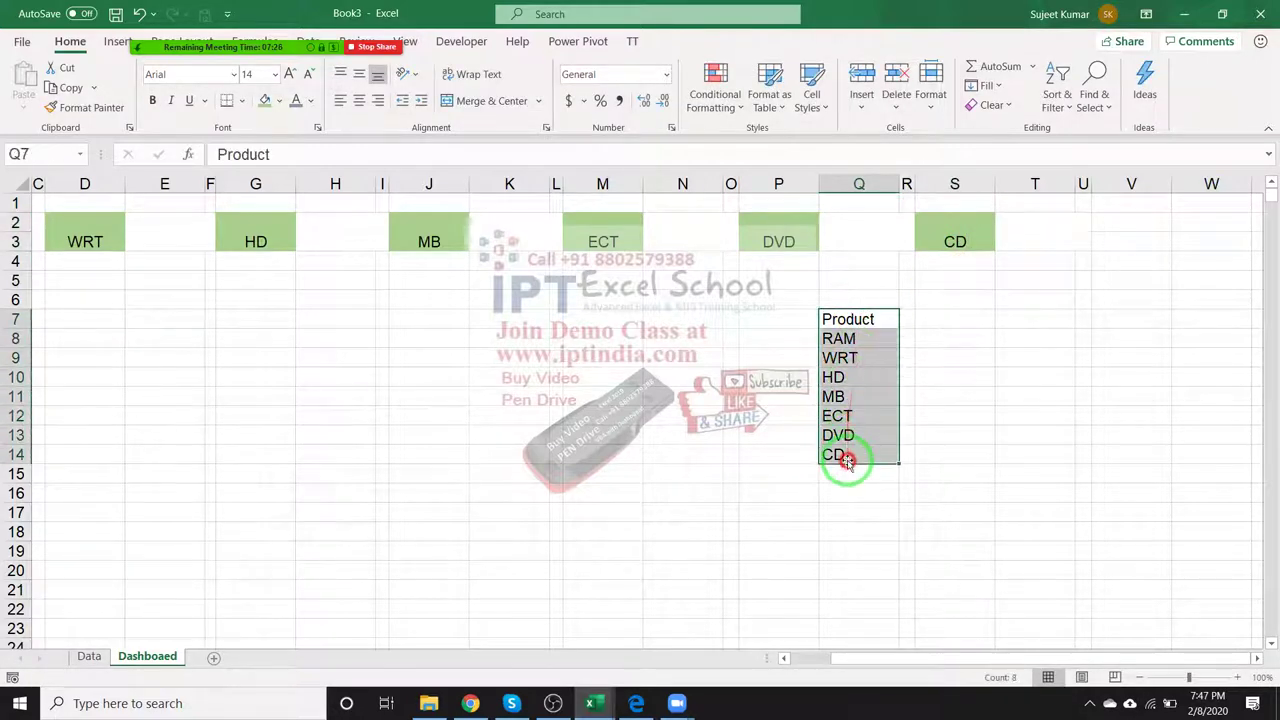
key(Delete)
drag(951, 657, 825, 648)
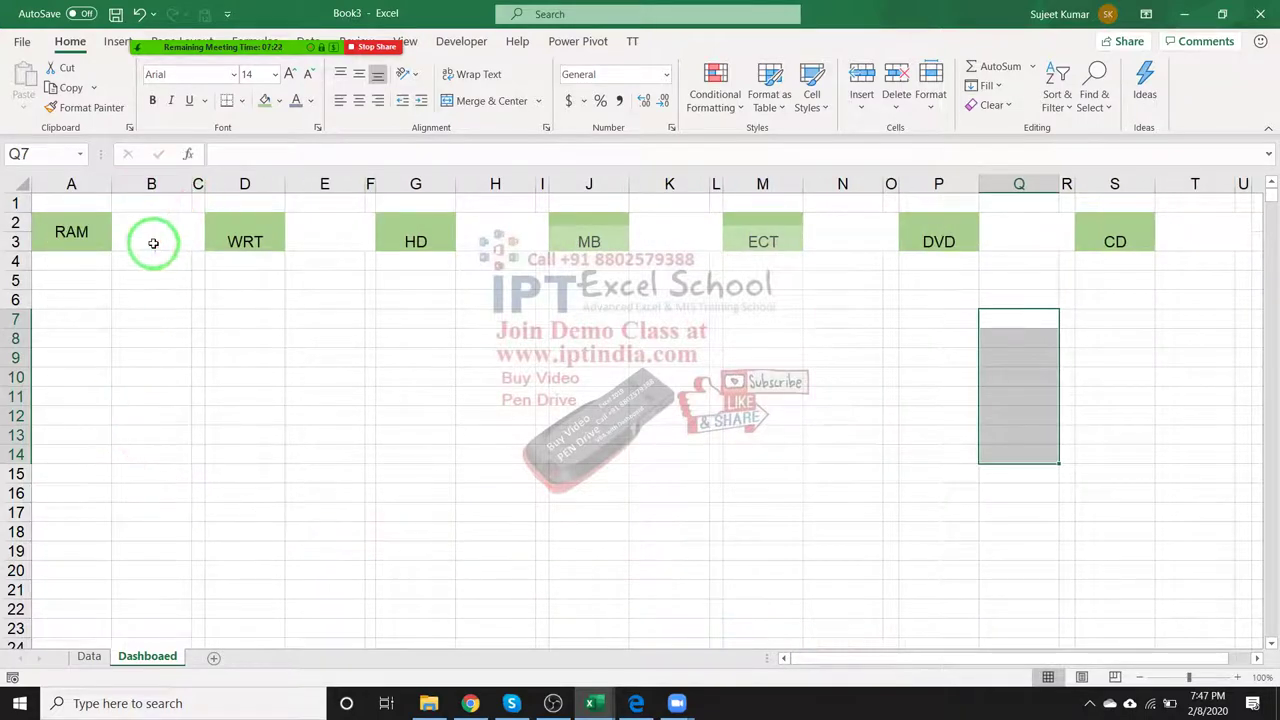
Abandon the unfinished SUM formula and re-merge the two blank cells beside RAM.
click(94, 240)
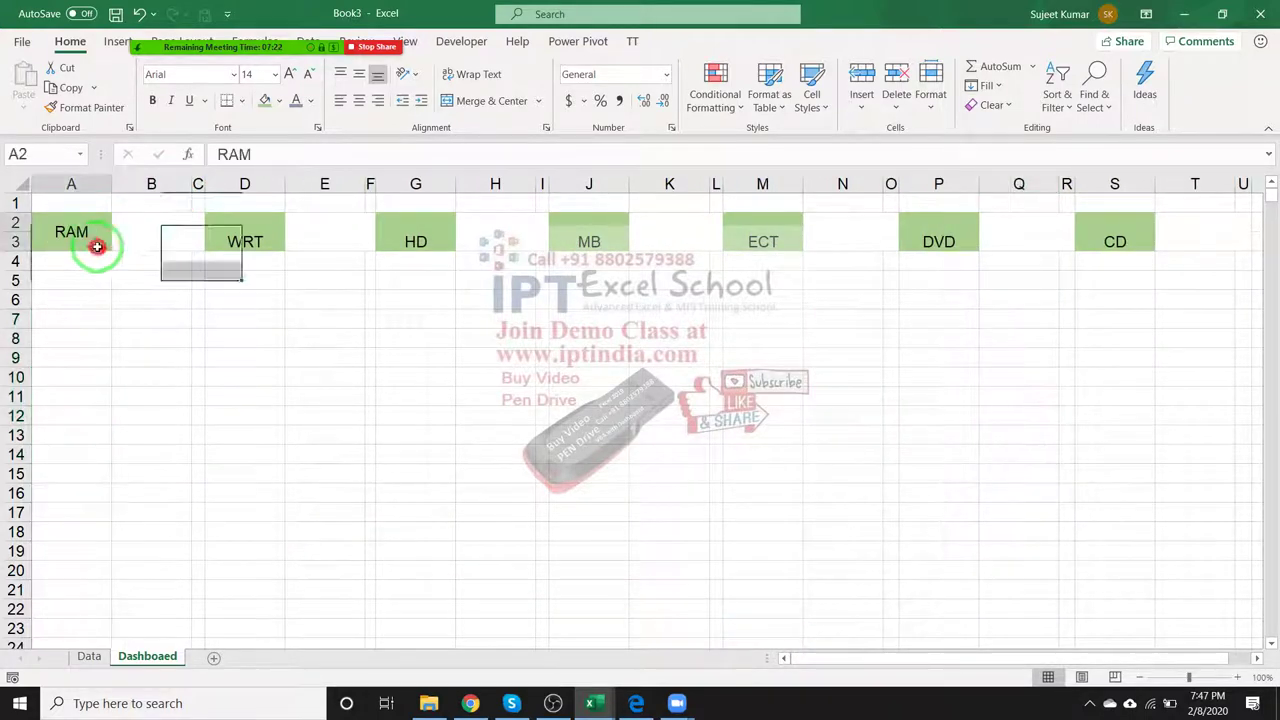
click(145, 235)
text(=sum)
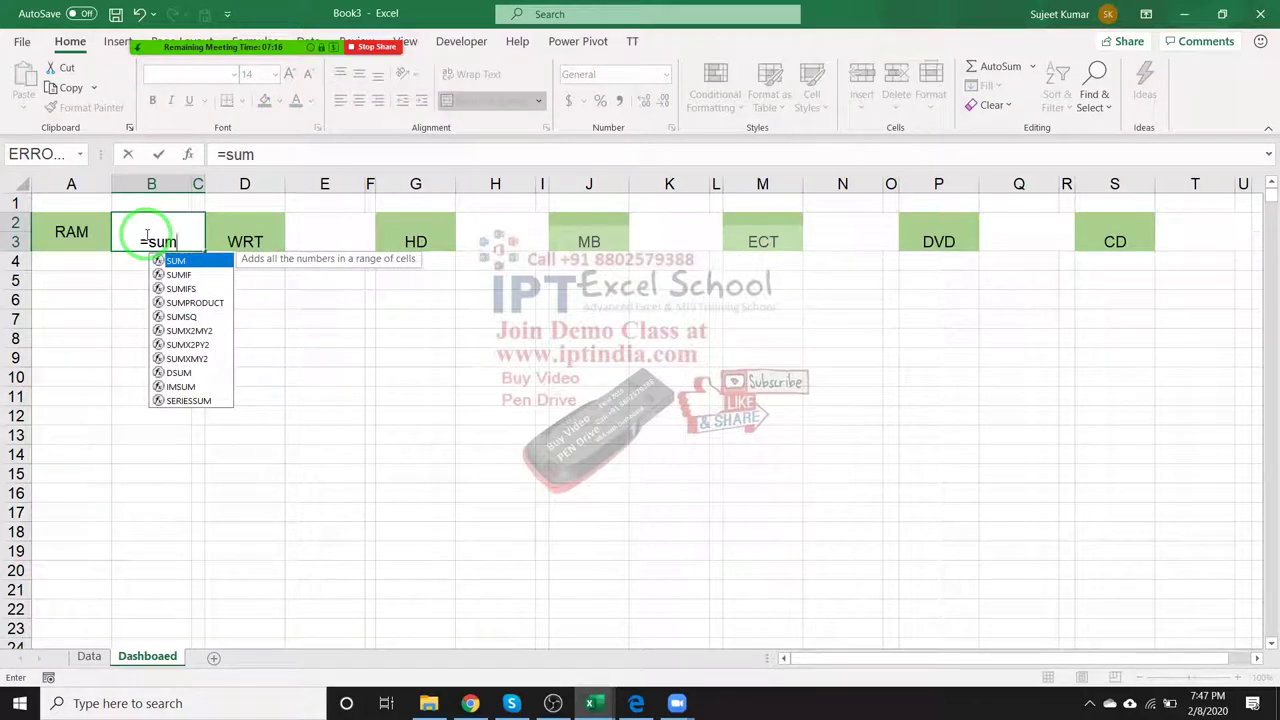
key(Down)
key(Down)
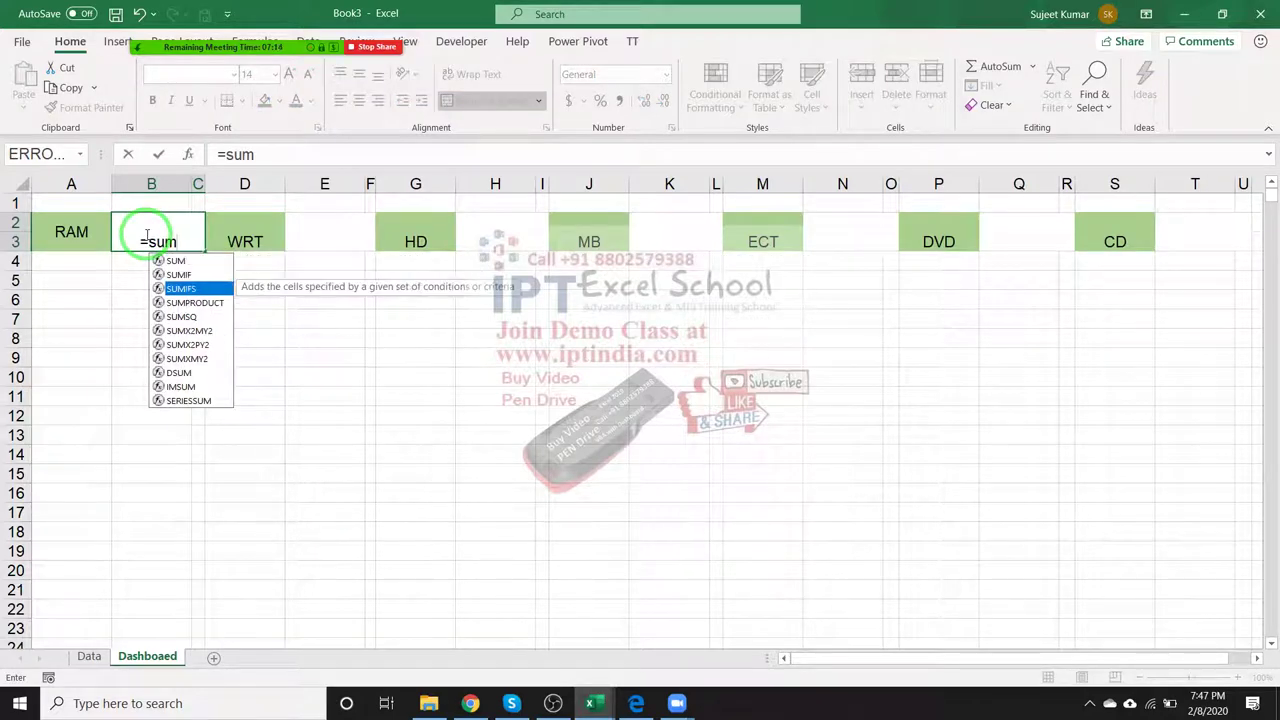
key(Escape)
key(Escape)
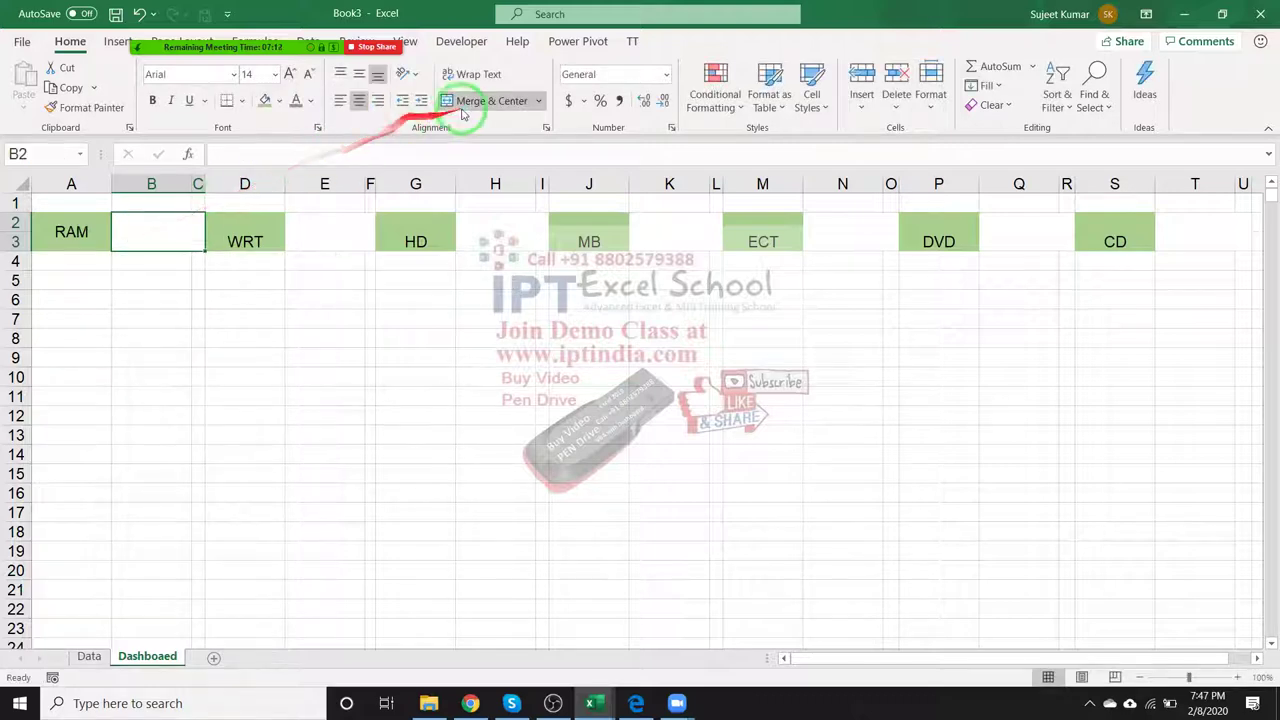
click(470, 102)
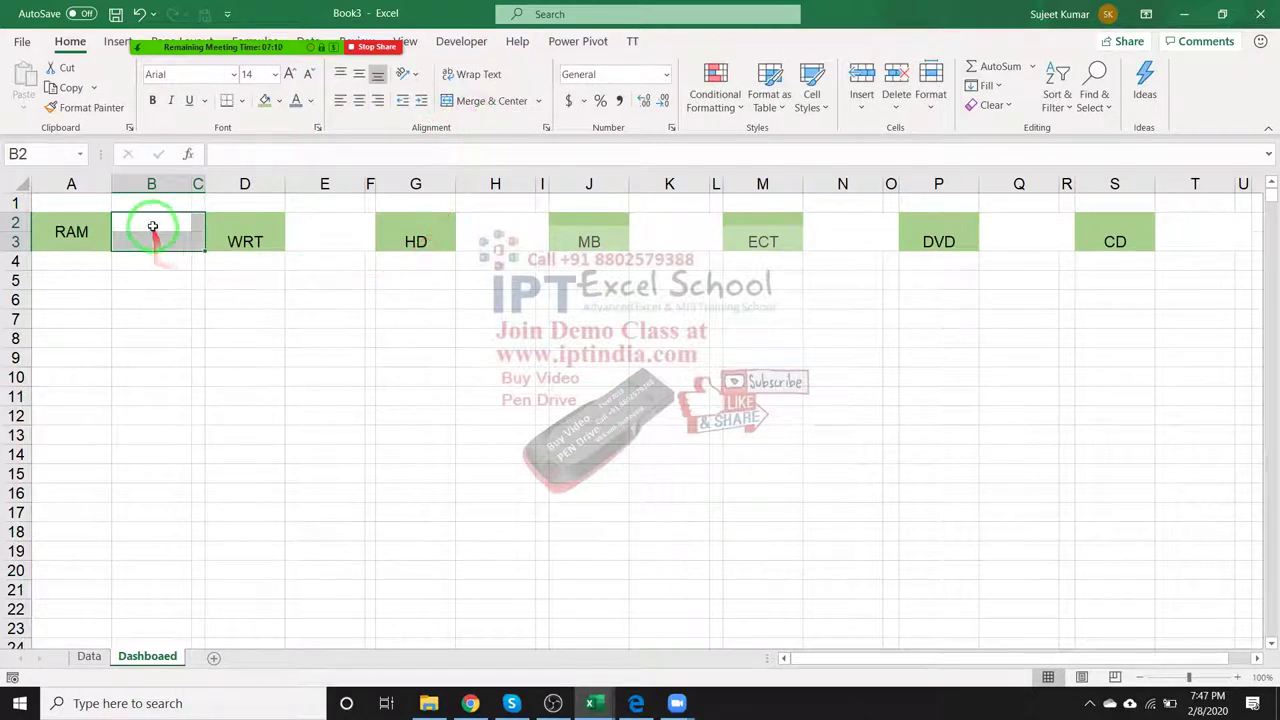
drag(151, 225, 151, 241)
click(480, 102)
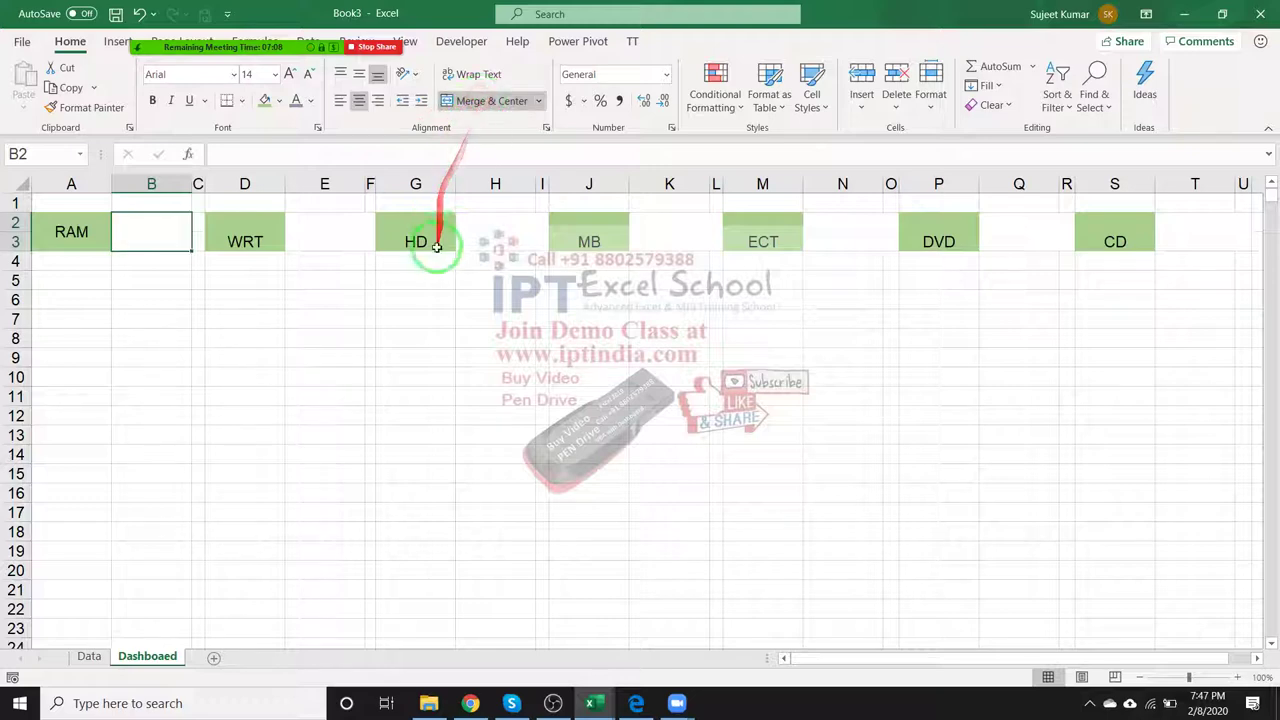
Multi-select the blank cells beside WRT, HD, MB, ECT and DVD and merge them.
click(320, 228)
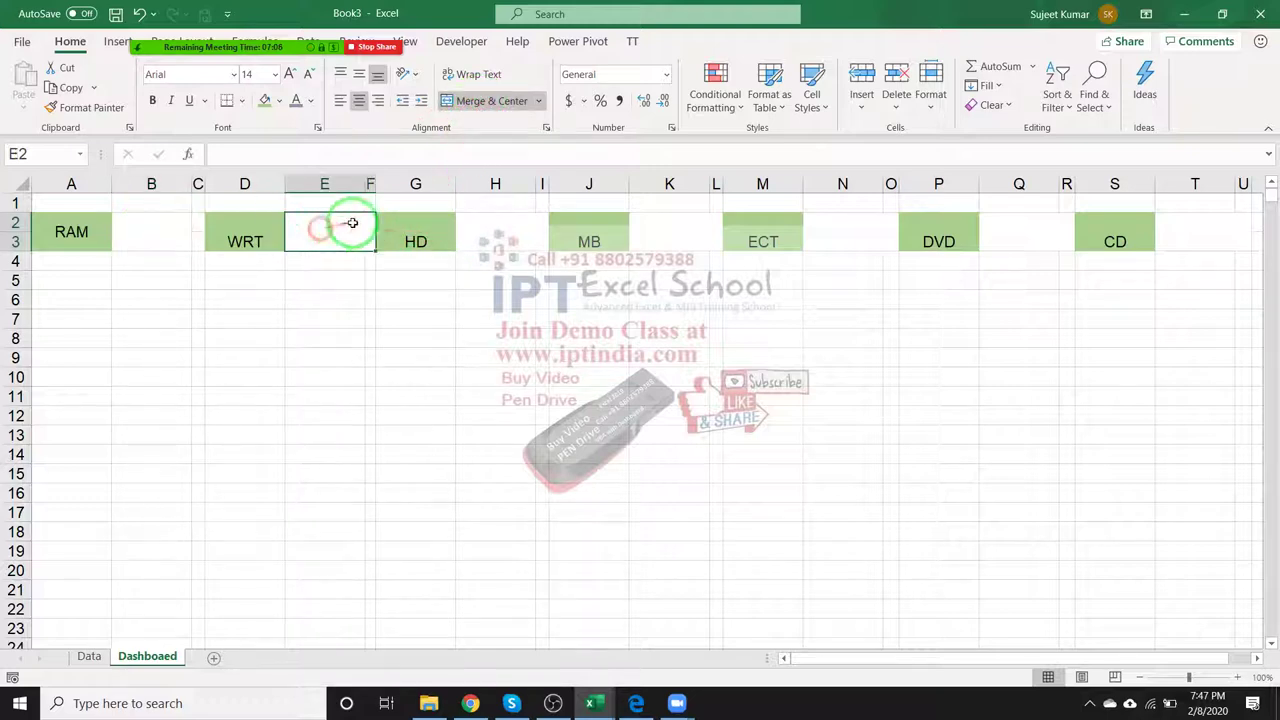
ctrl+click(495, 225)
ctrl+click(668, 222)
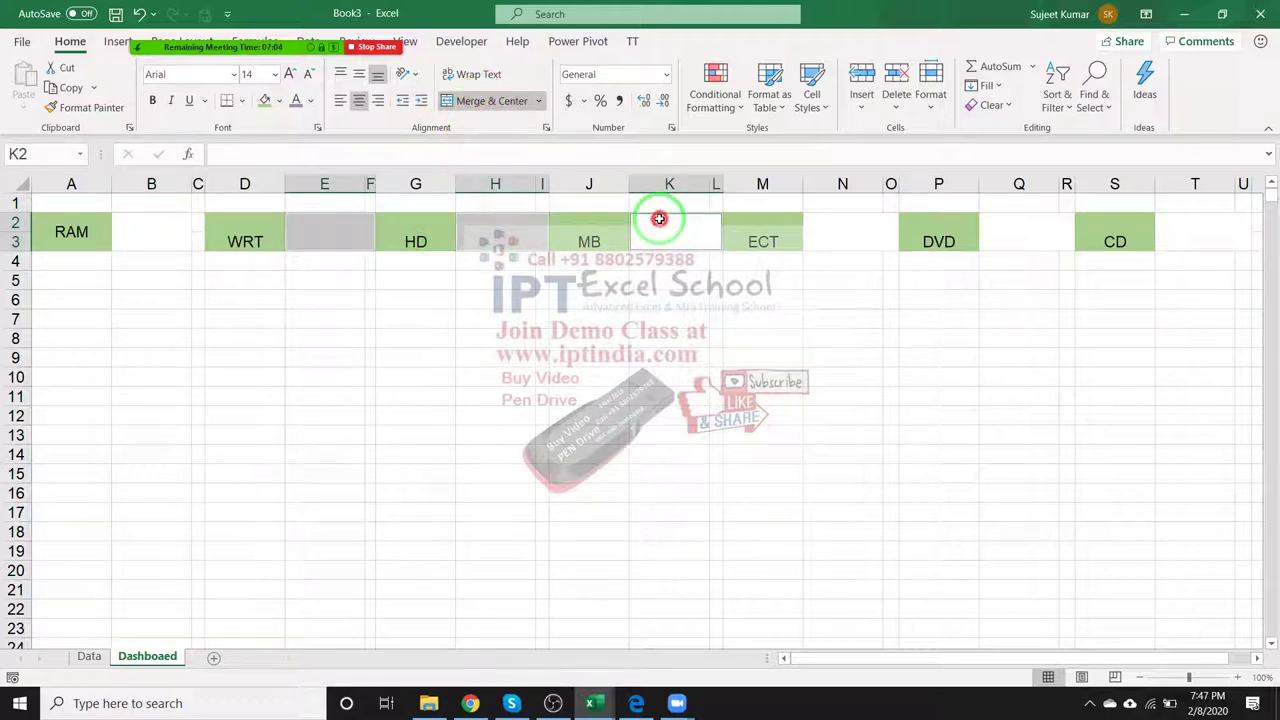
ctrl+click(858, 222)
ctrl+click(1020, 222)
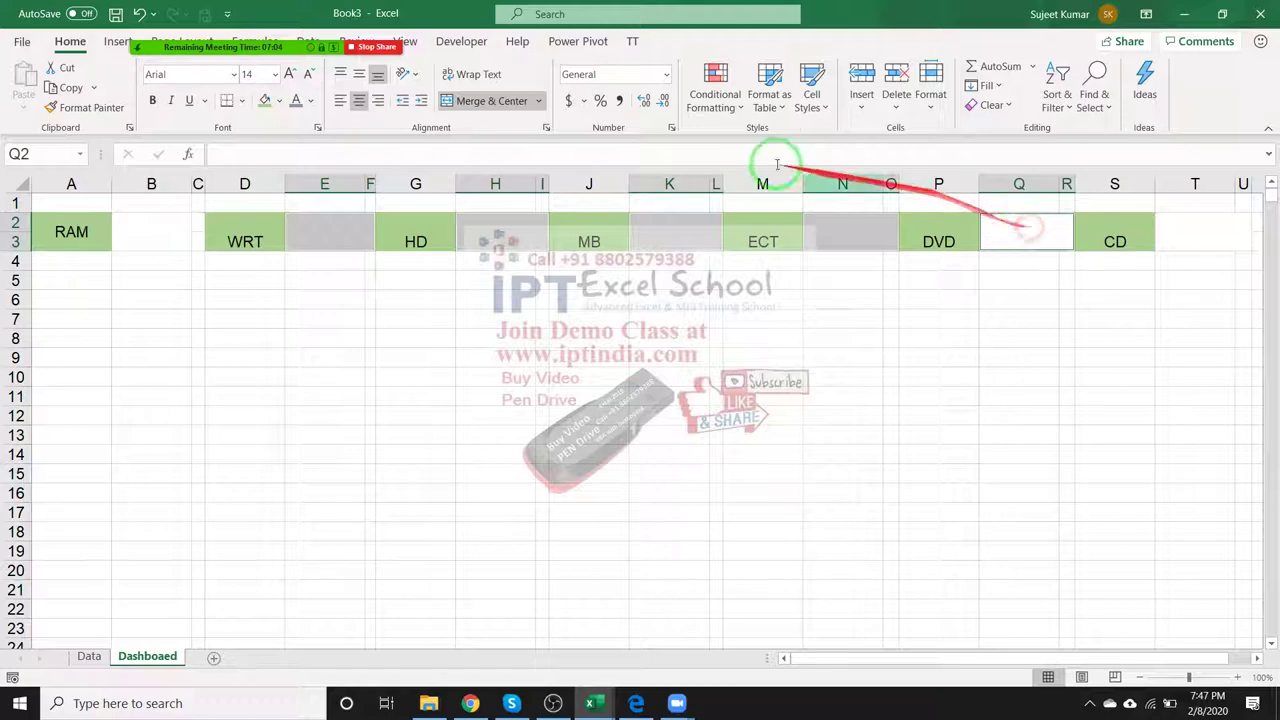
click(482, 104)
click(325, 292)
Merge each blank pair beside WRT, HD, MB, ECT and DVD individually, then reselect RAM's value cell.
click(318, 228)
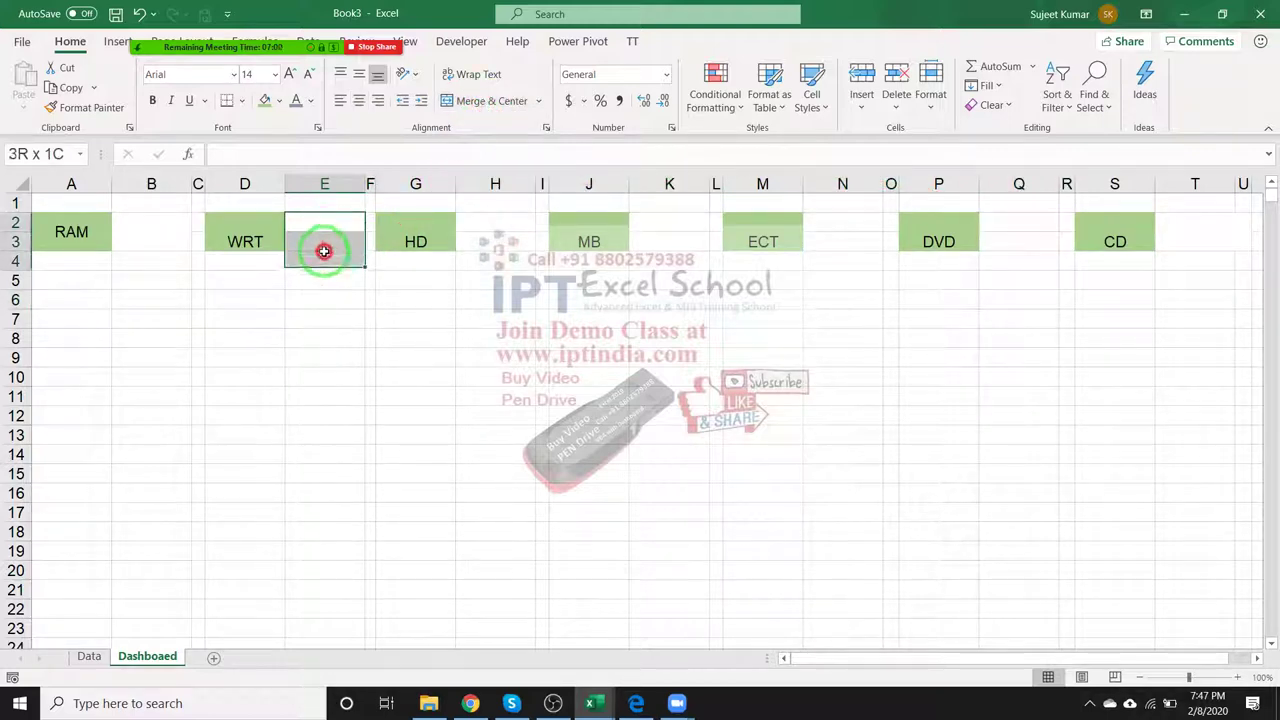
click(333, 236)
click(480, 103)
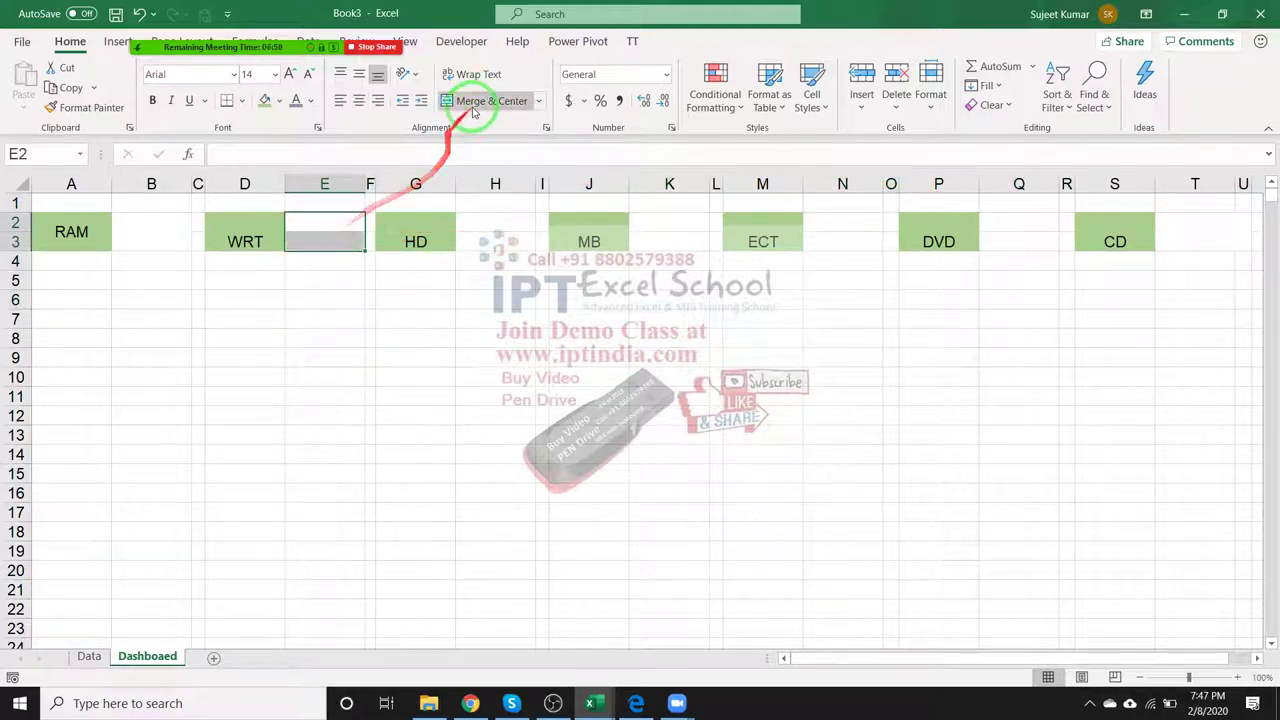
drag(490, 222, 494, 245)
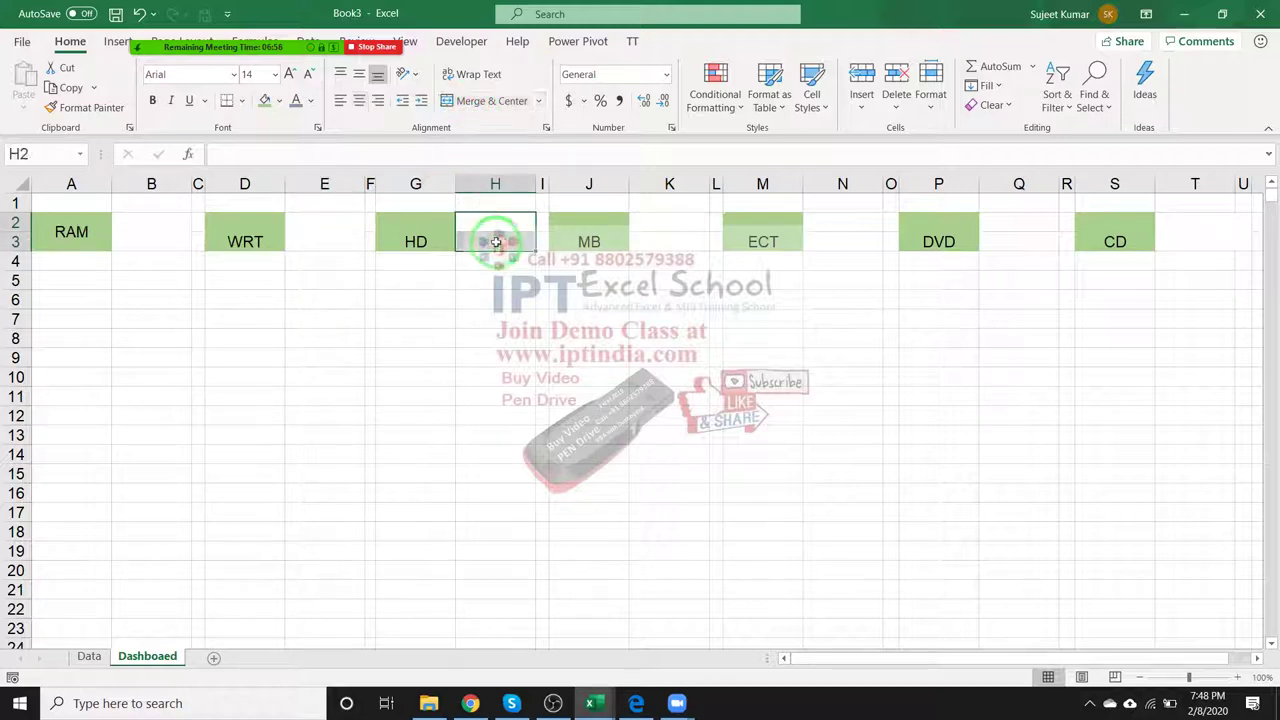
click(675, 219)
drag(675, 219, 676, 240)
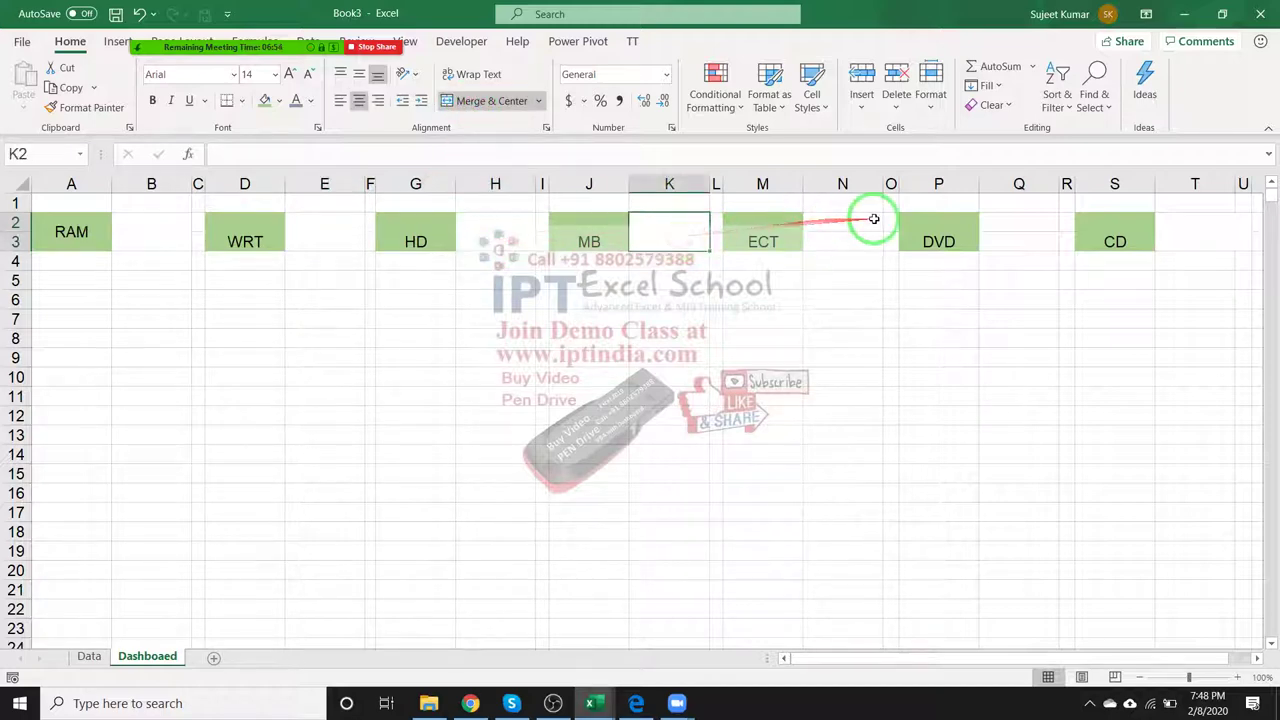
drag(857, 226, 877, 238)
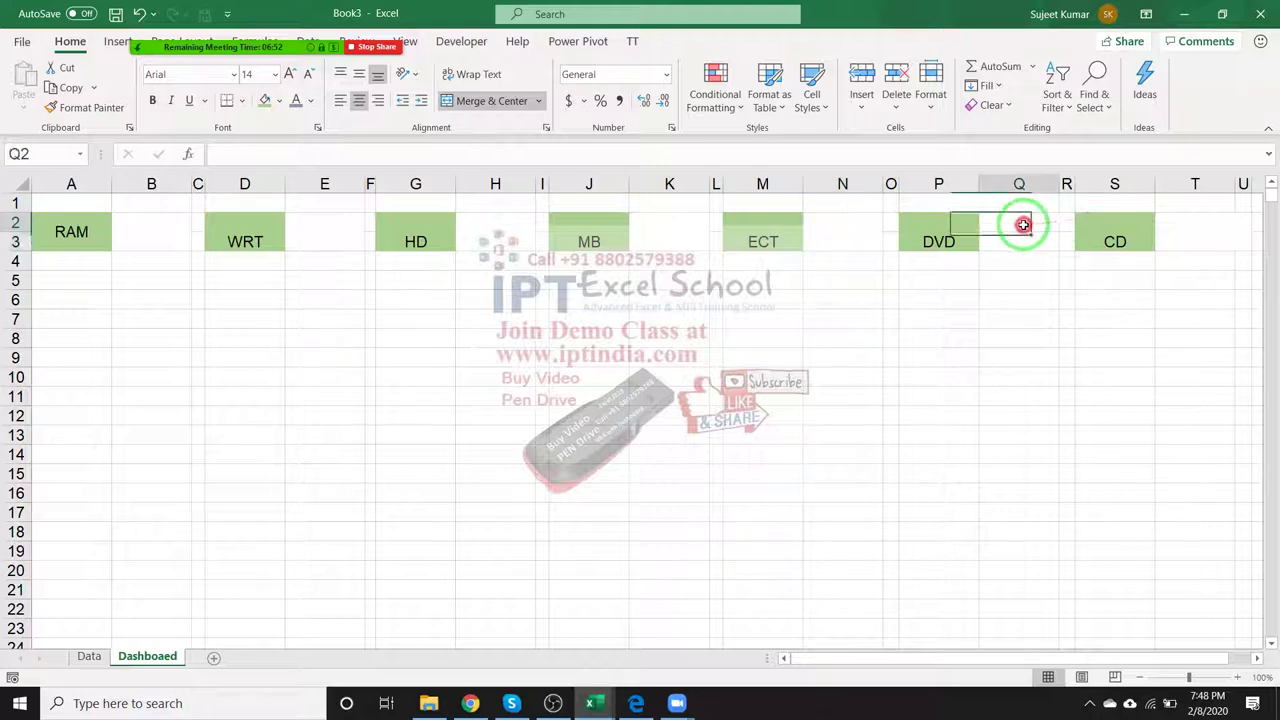
drag(1020, 222, 1021, 240)
click(400, 277)
click(137, 285)
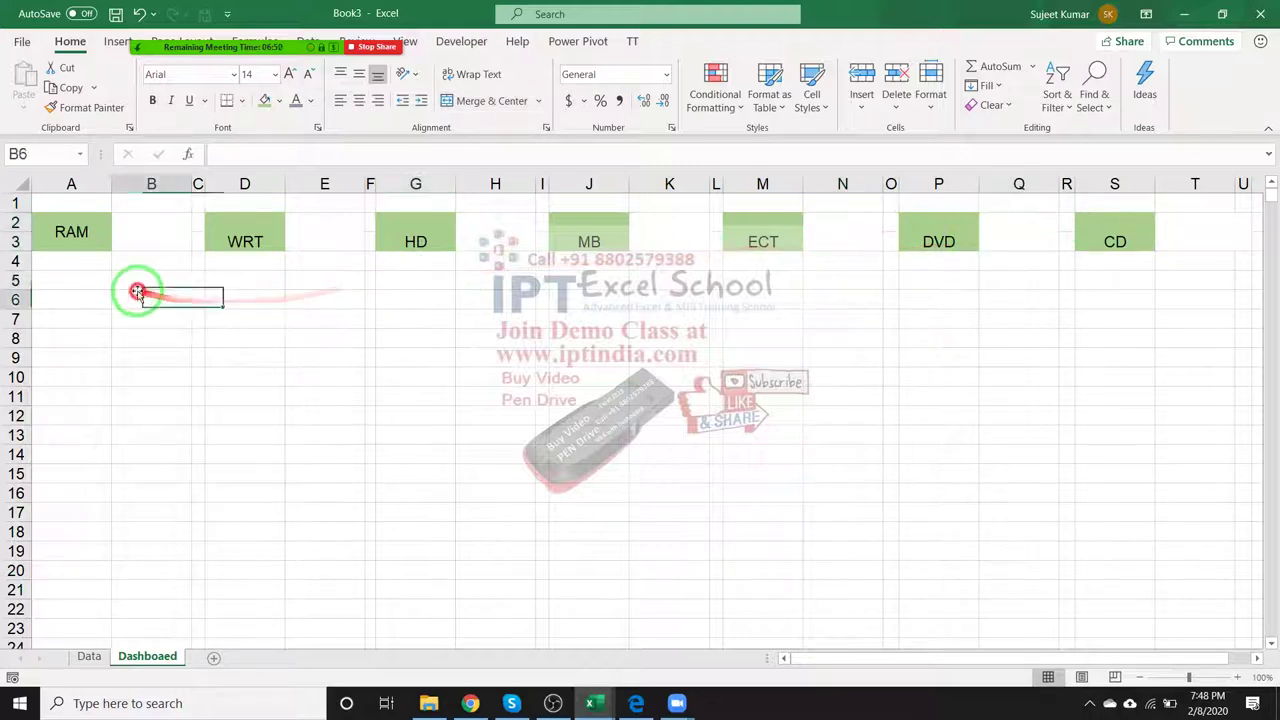
drag(137, 222, 138, 242)
Enter a SUMIF in B2 totalling Data sheet Qty (column J) by Product (column I).
text(=su)
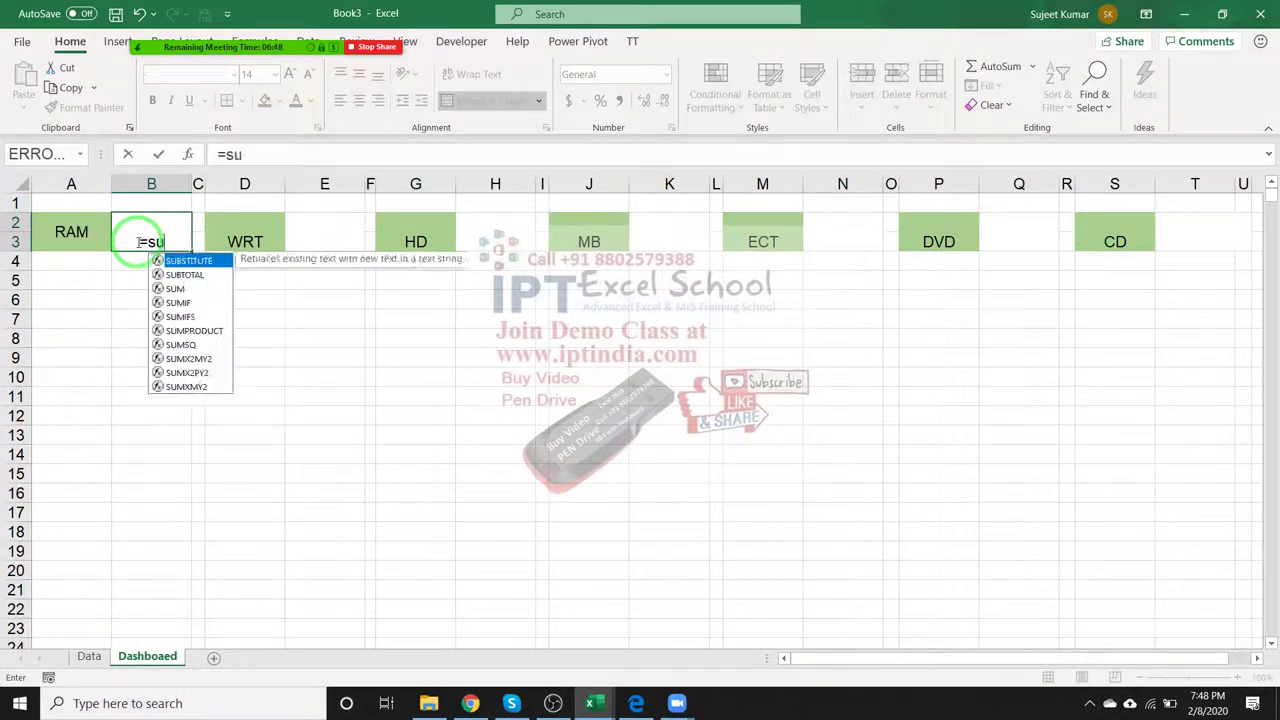
text(m)
key(Down)
key(Tab)
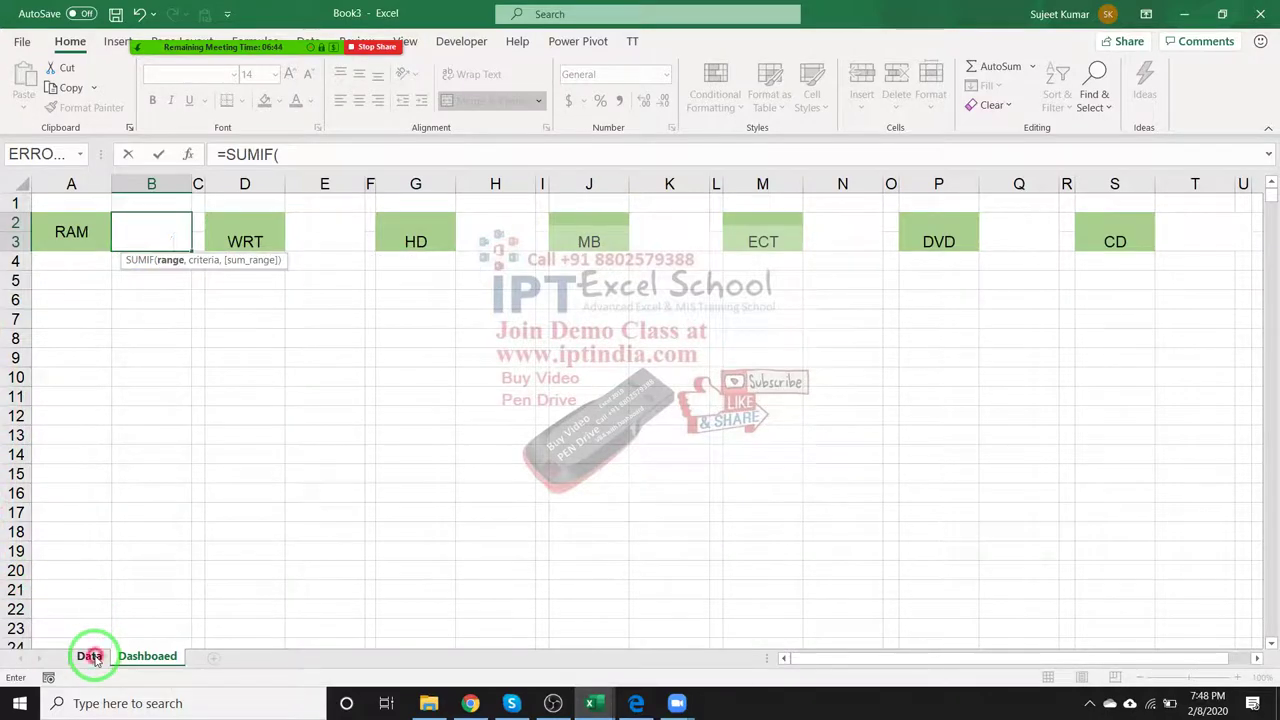
click(90, 656)
click(809, 184)
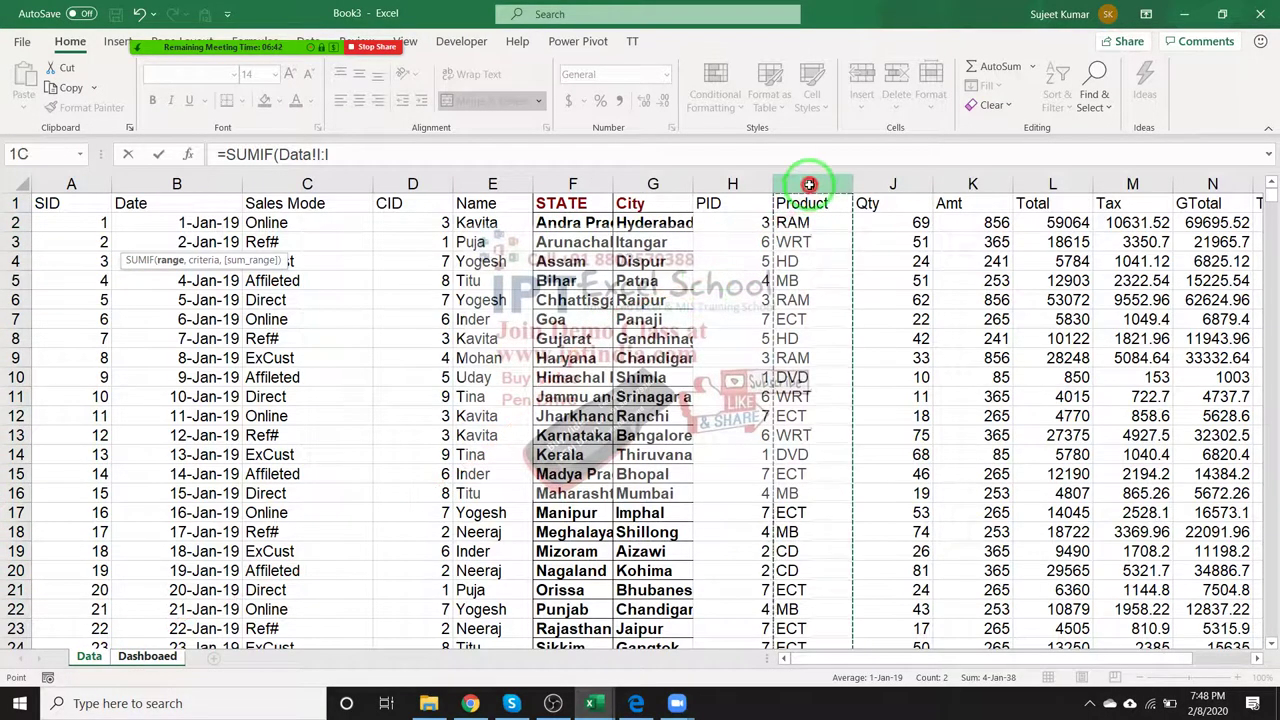
text(,Data!)
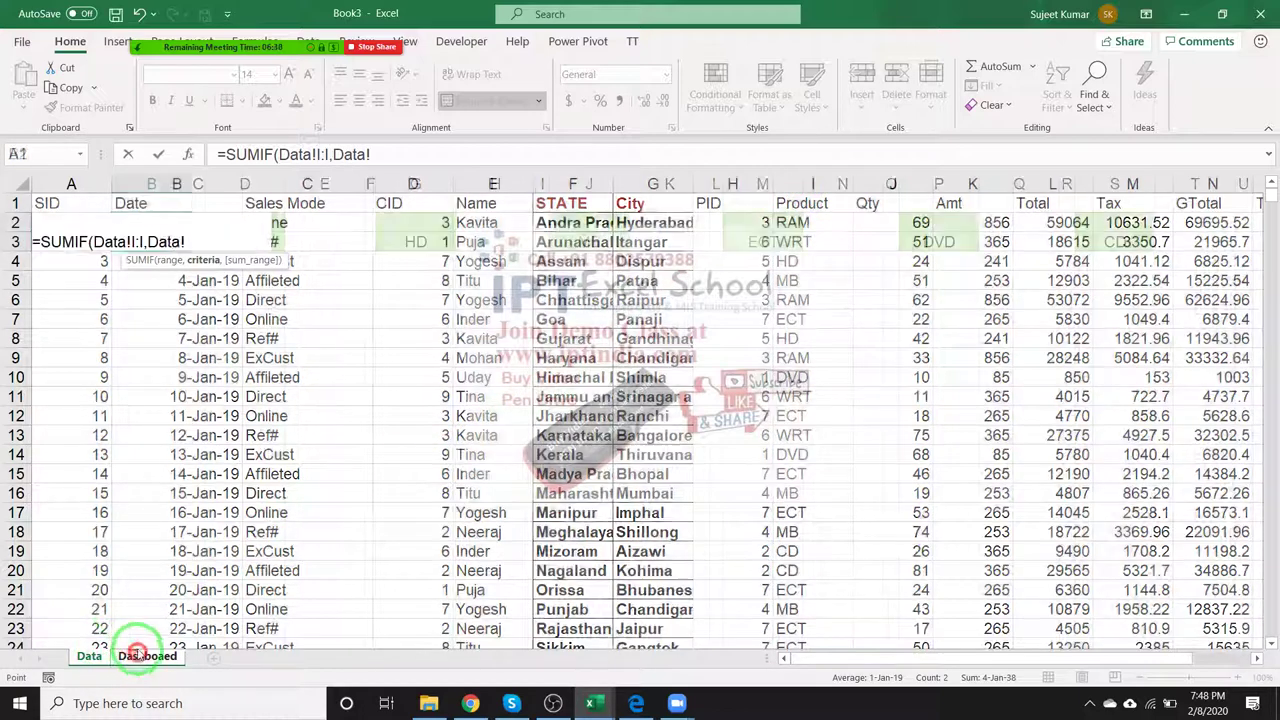
click(130, 656)
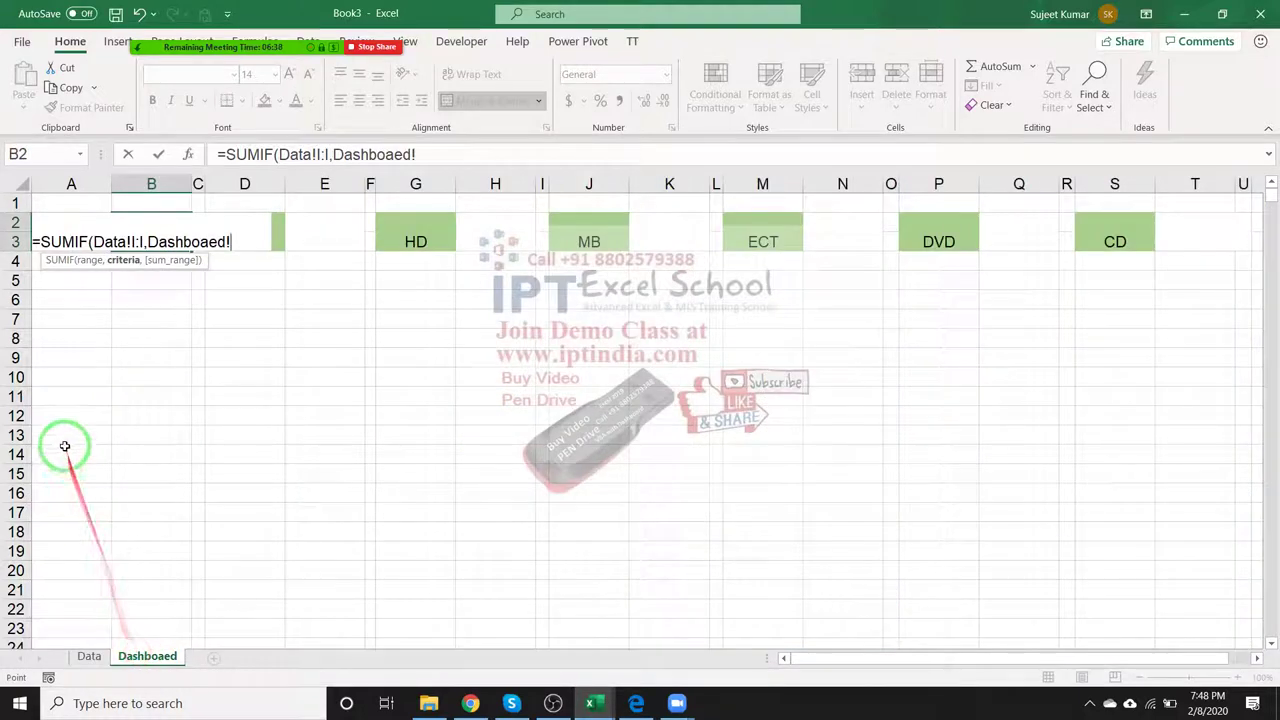
click(152, 201)
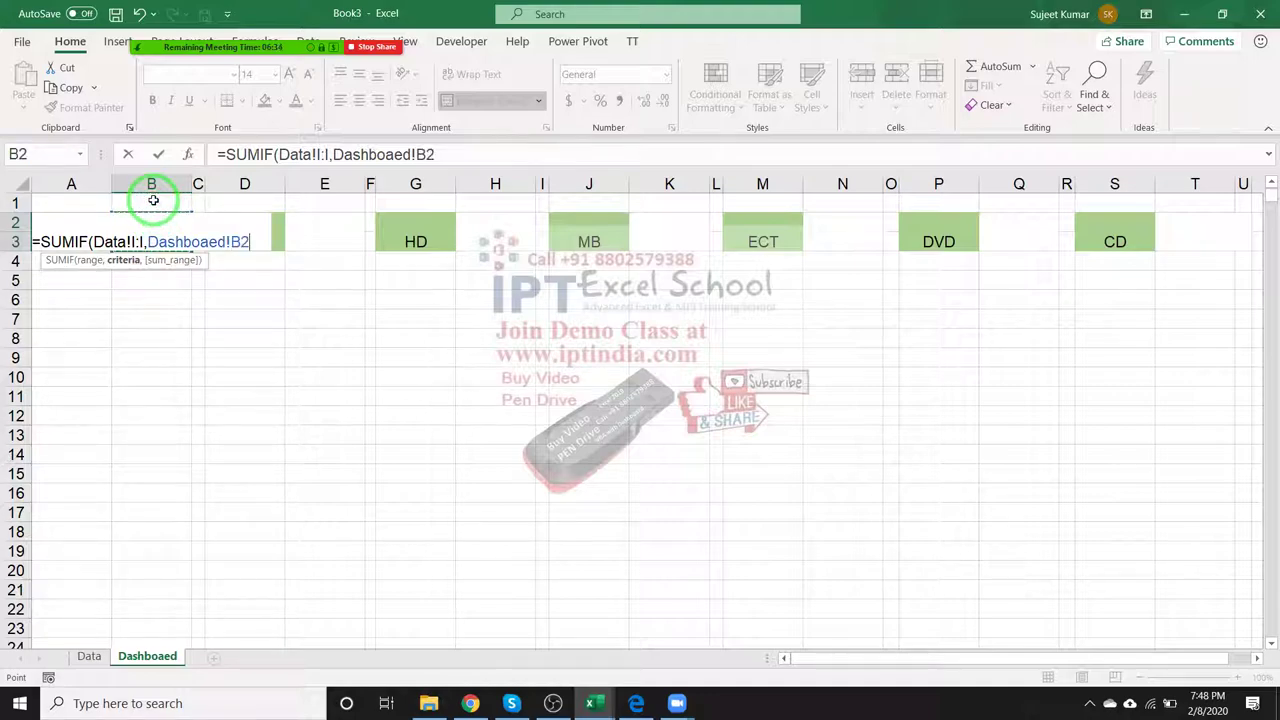
click(89, 656)
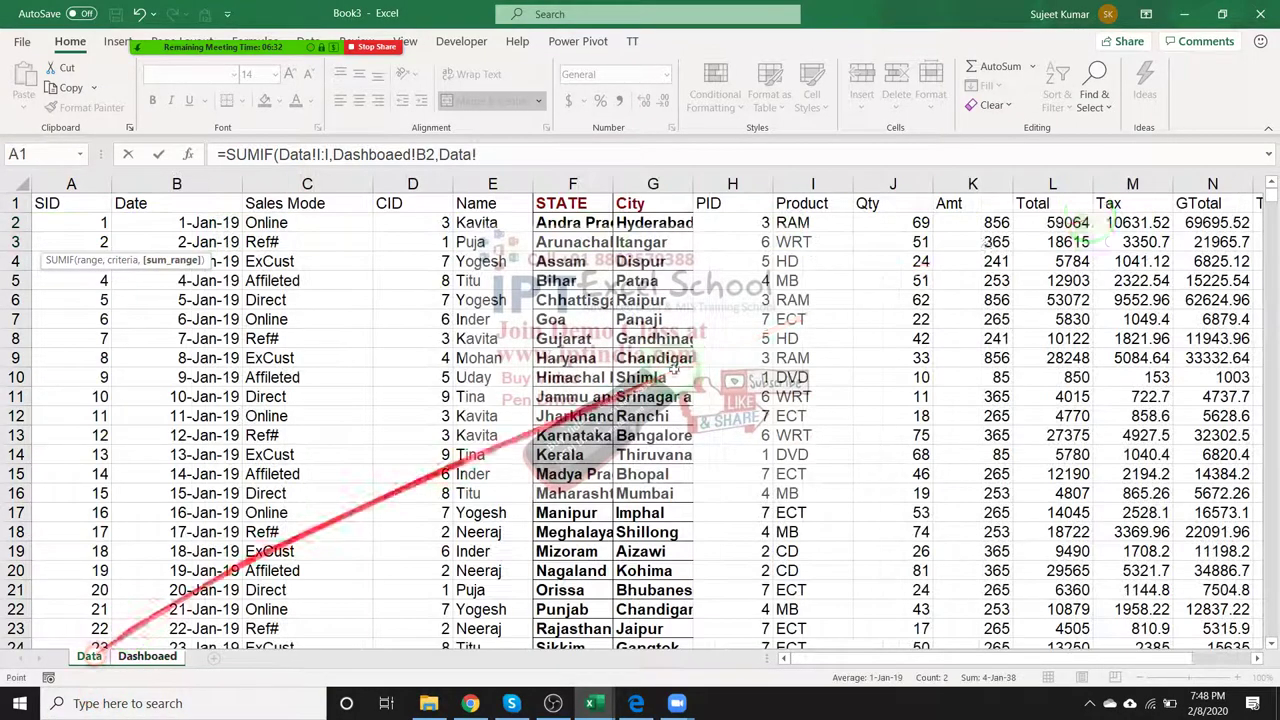
click(908, 183)
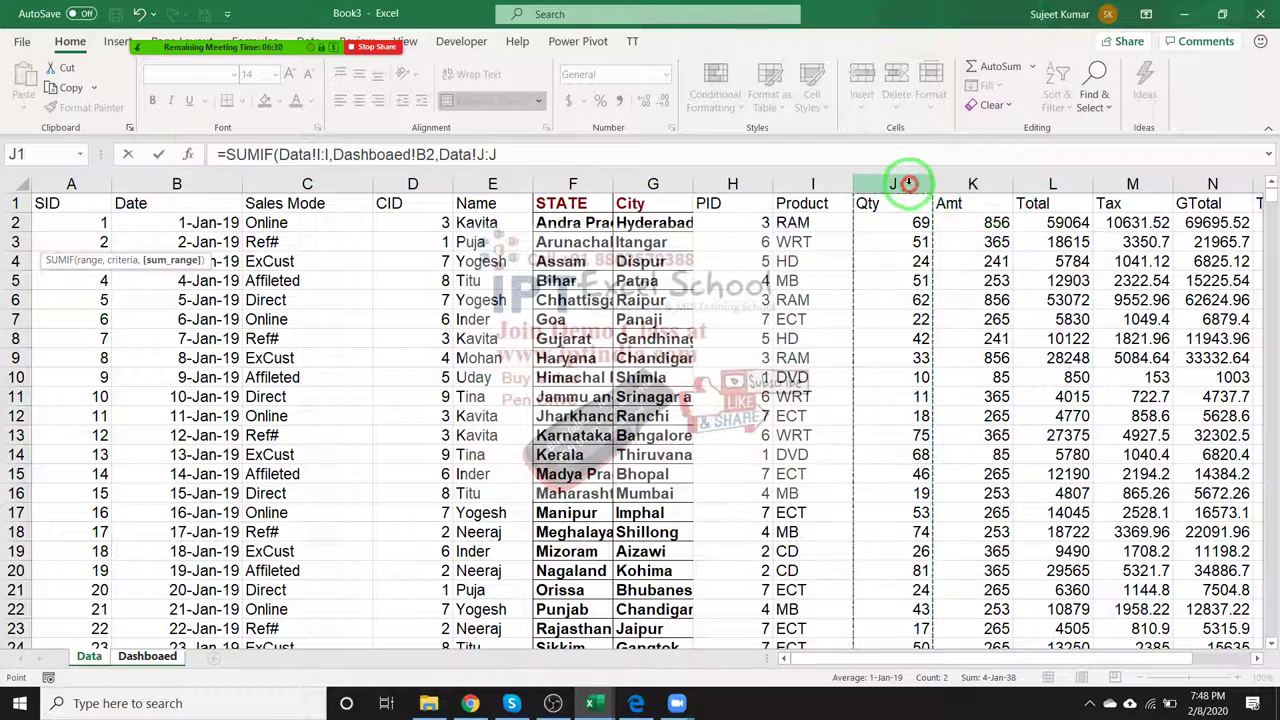
key(Return)
key(Return)
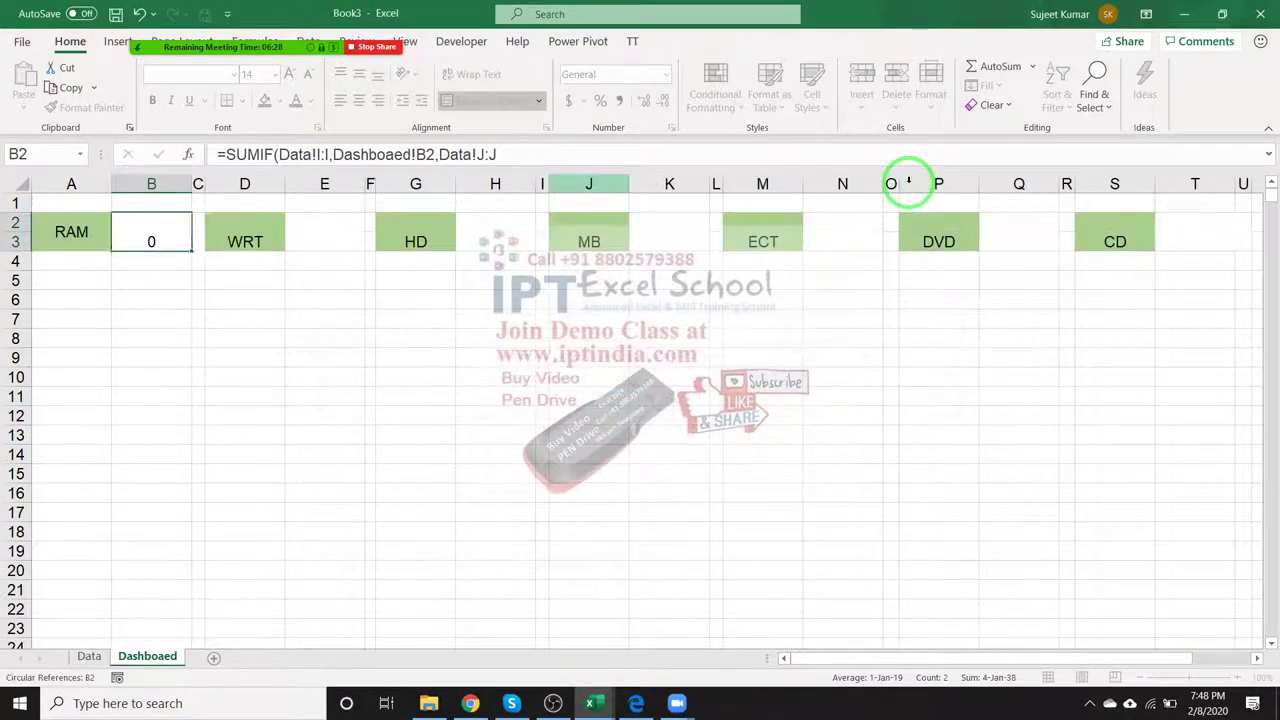
Dismiss the circular-reference warning and change the criterion to A2, giving 27495.
key(Up)
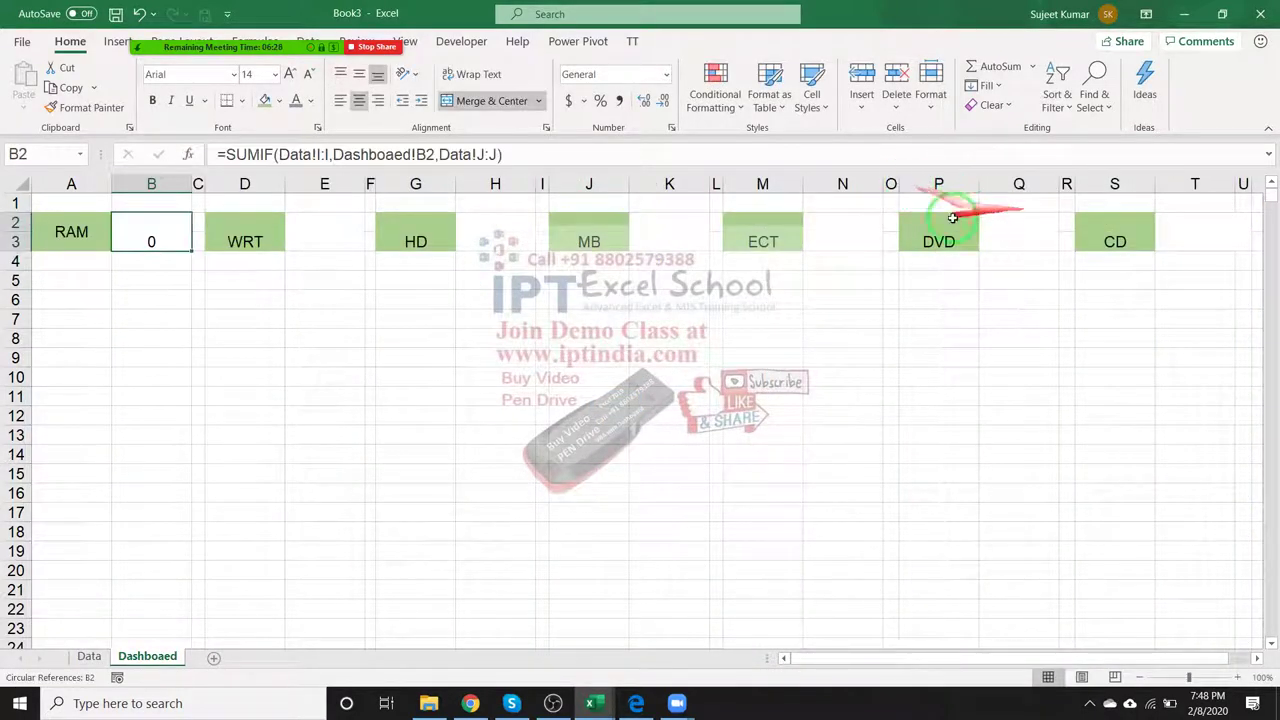
click(416, 153)
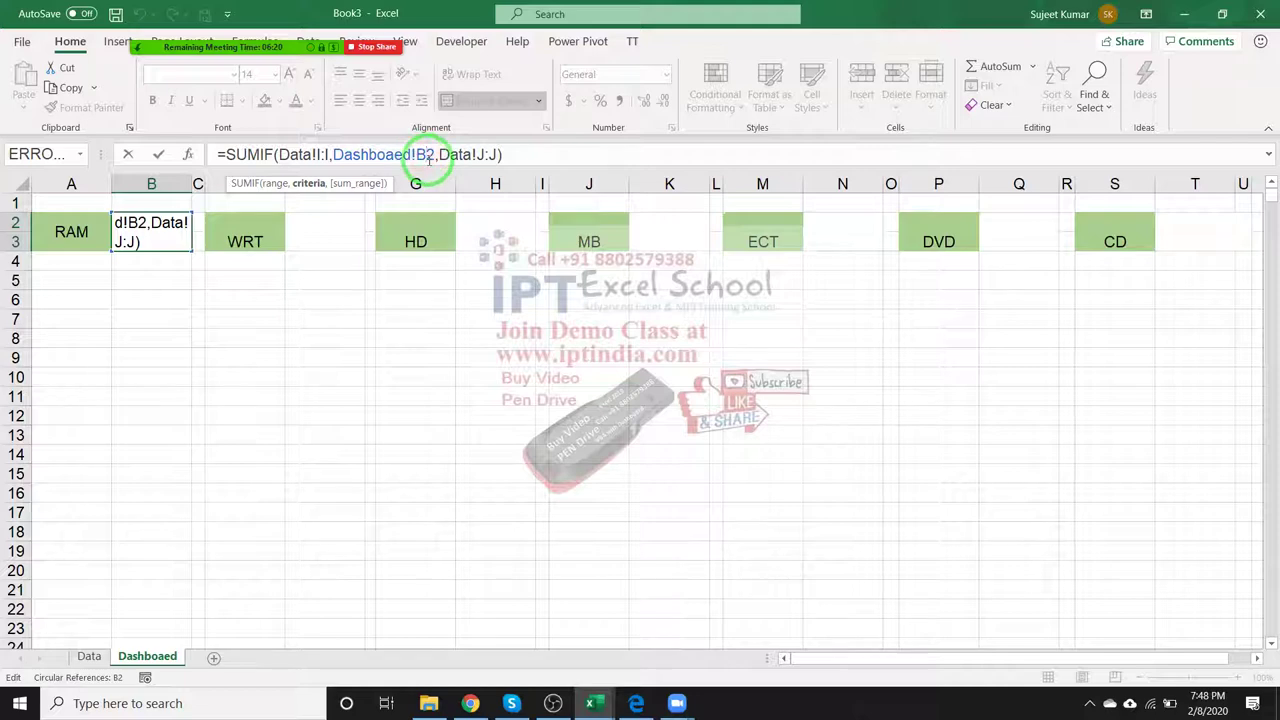
key(BackSpace)
text(r)
key(Return)
Copy the RAM total formula into the cell beside WRT and inspect the pasted formula.
drag(455, 176, 160, 260)
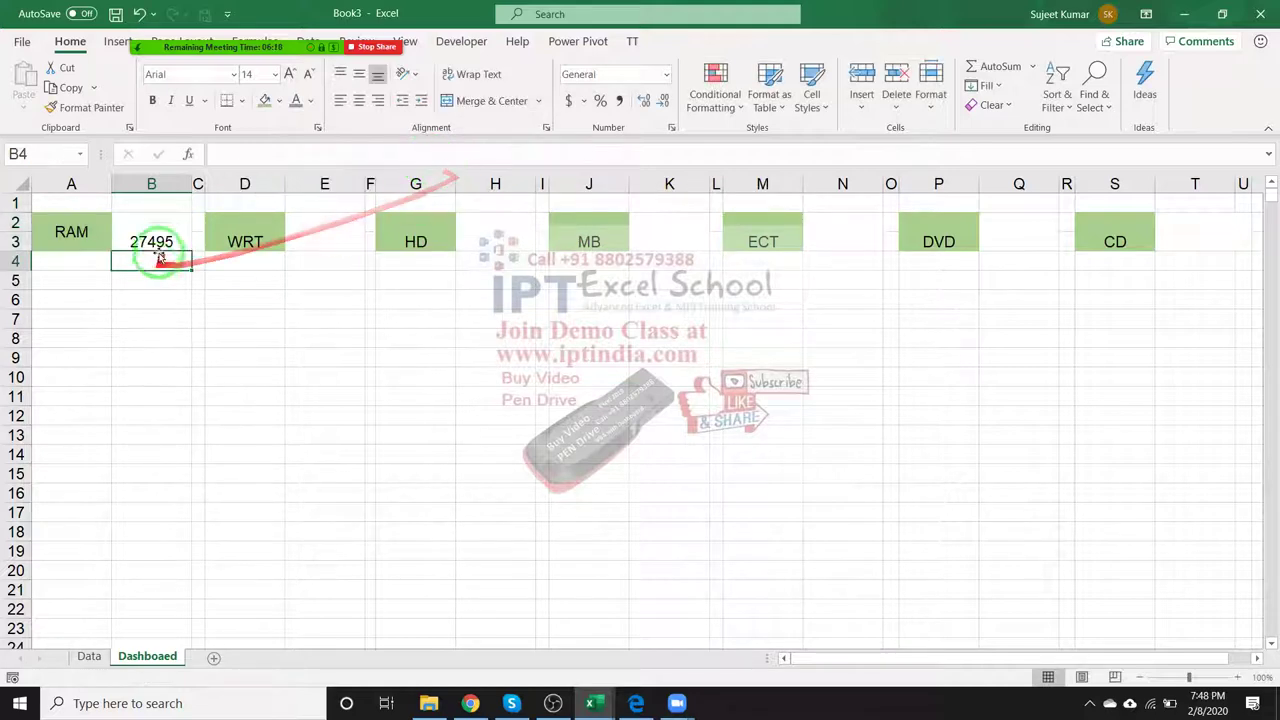
click(170, 243)
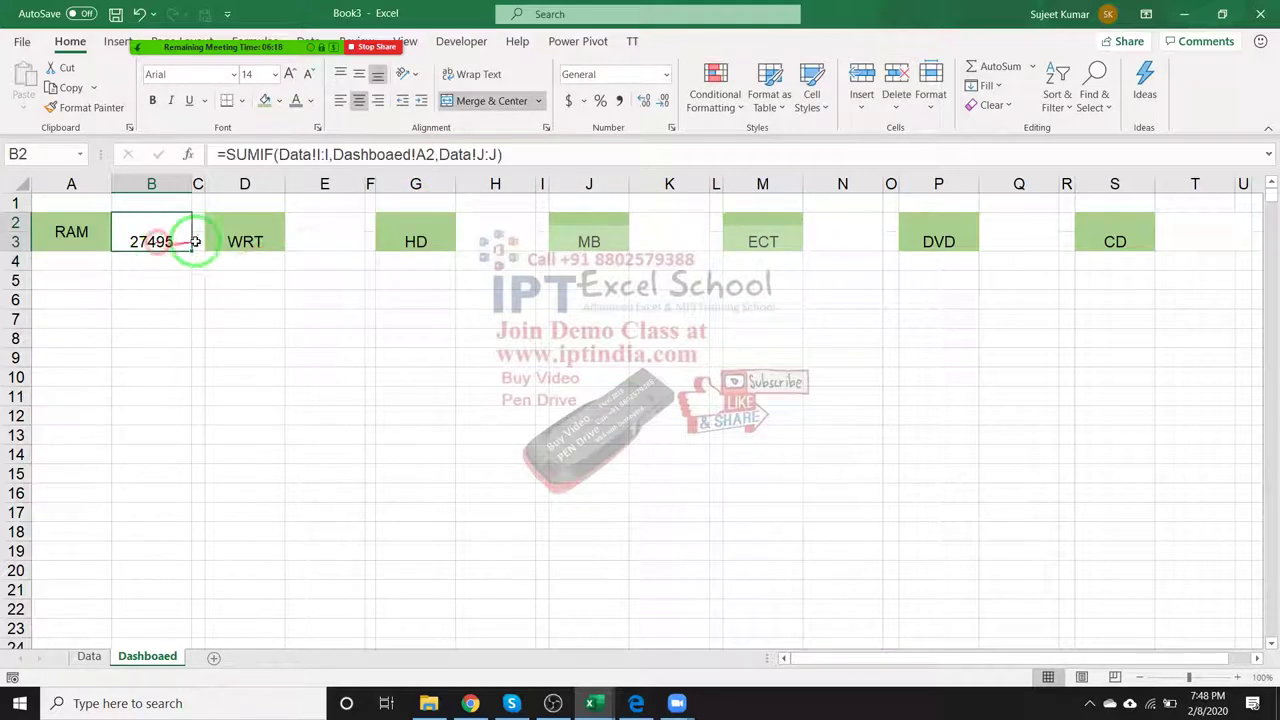
key(ctrl+c)
click(332, 243)
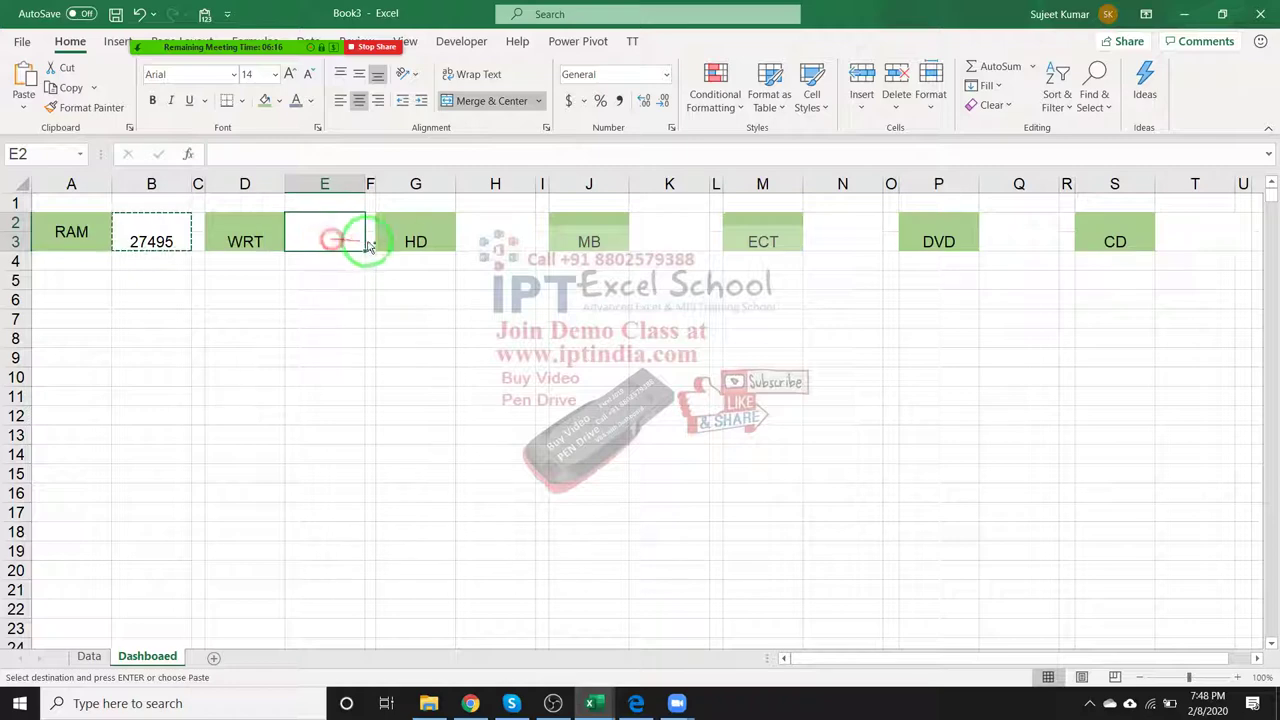
key(ctrl+v)
click(475, 243)
click(339, 241)
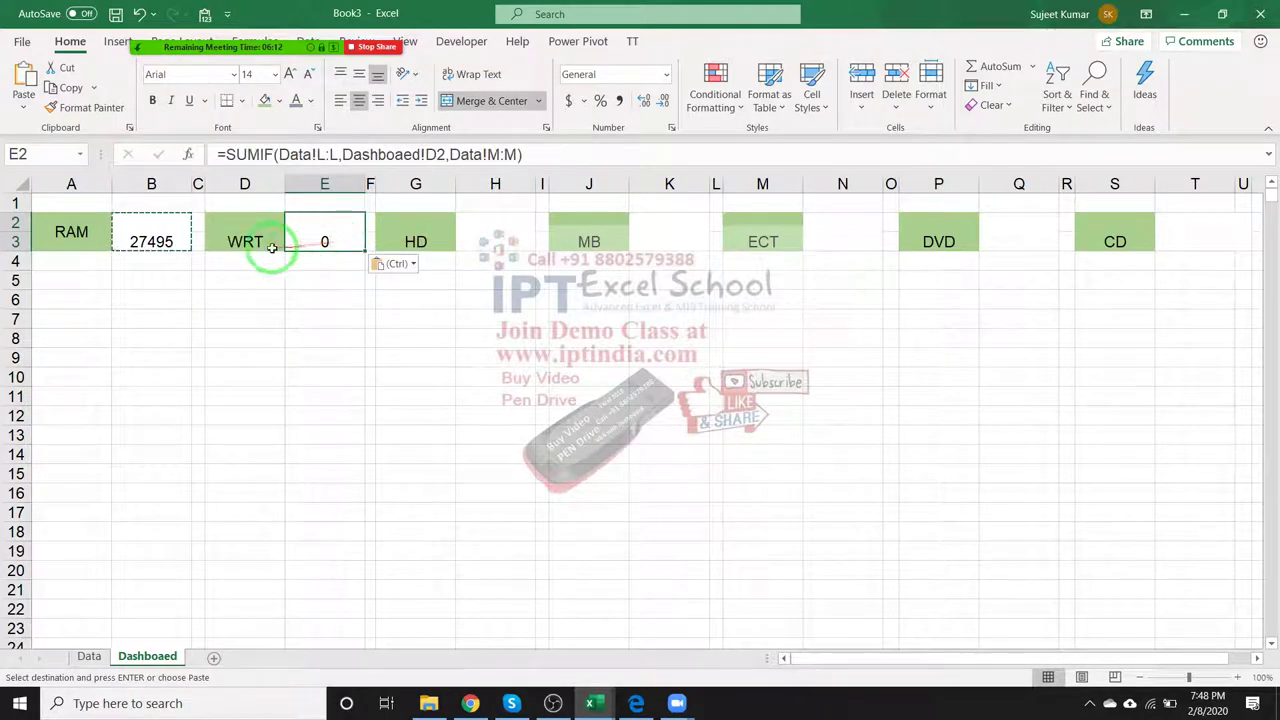
click(164, 236)
key(Escape)
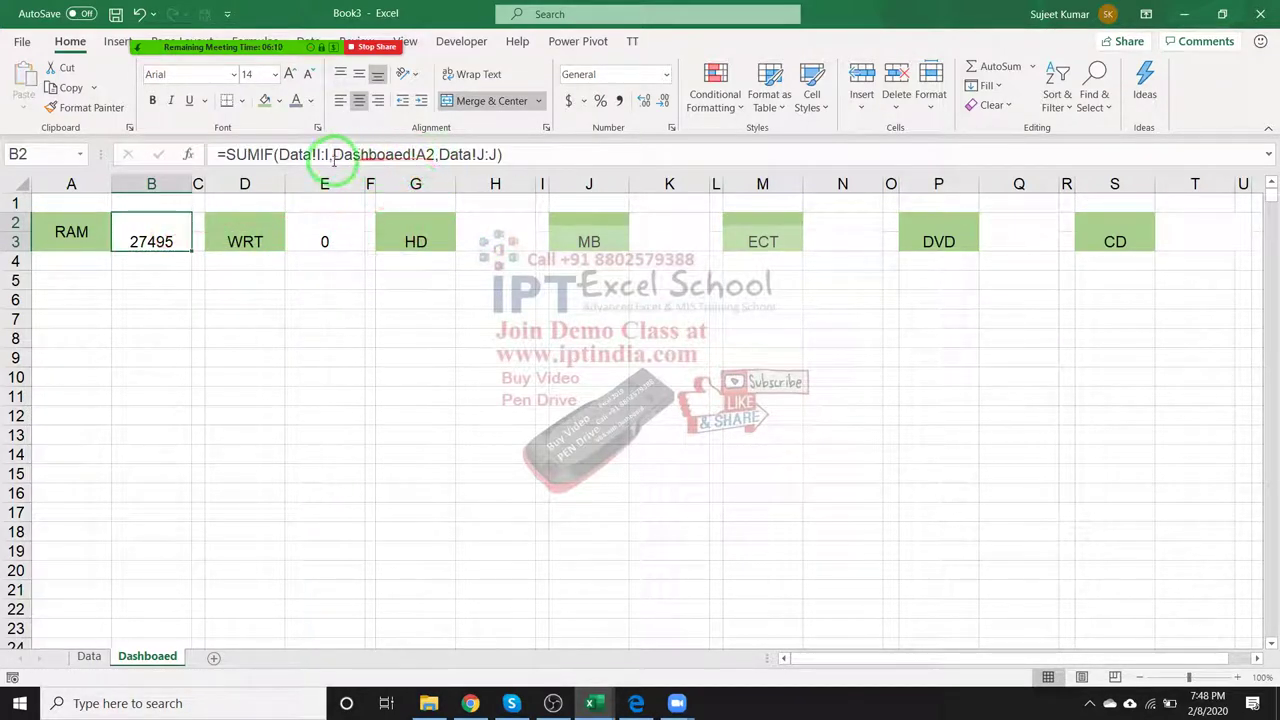
Make the ranges absolute as $I:$I and $J:$J in B2, then copy it again.
click(330, 157)
key(F4)
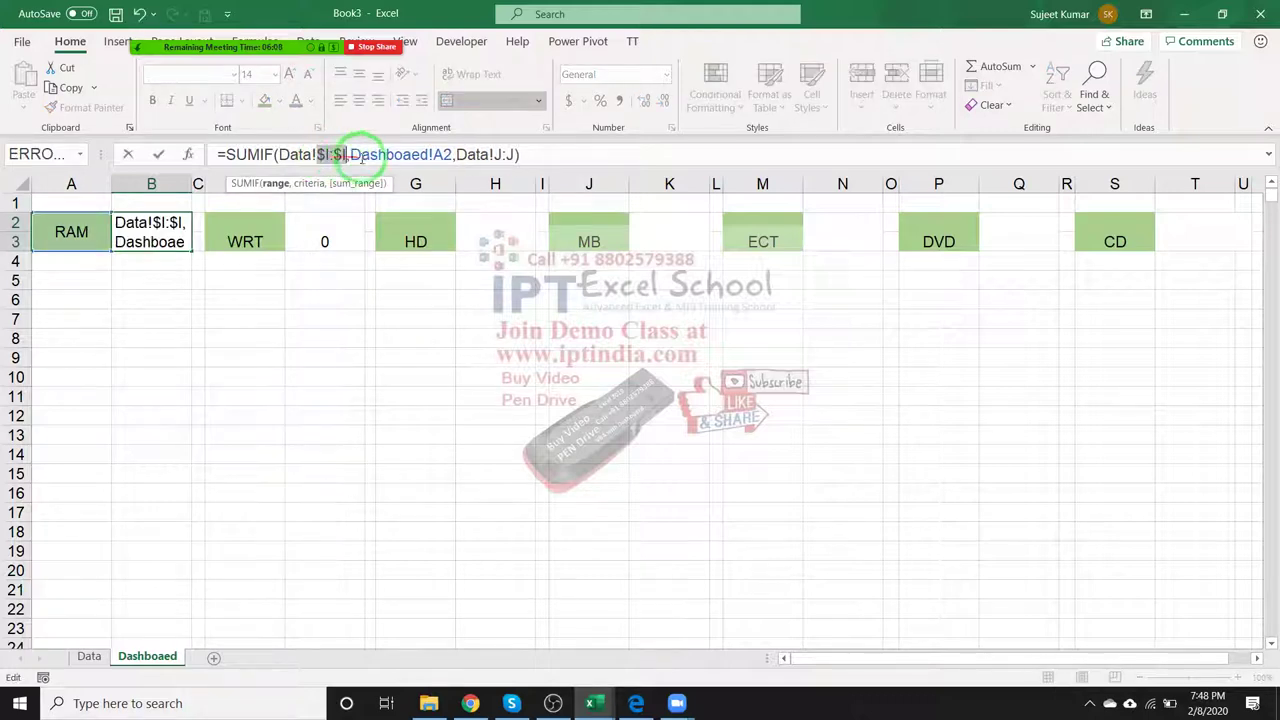
click(500, 156)
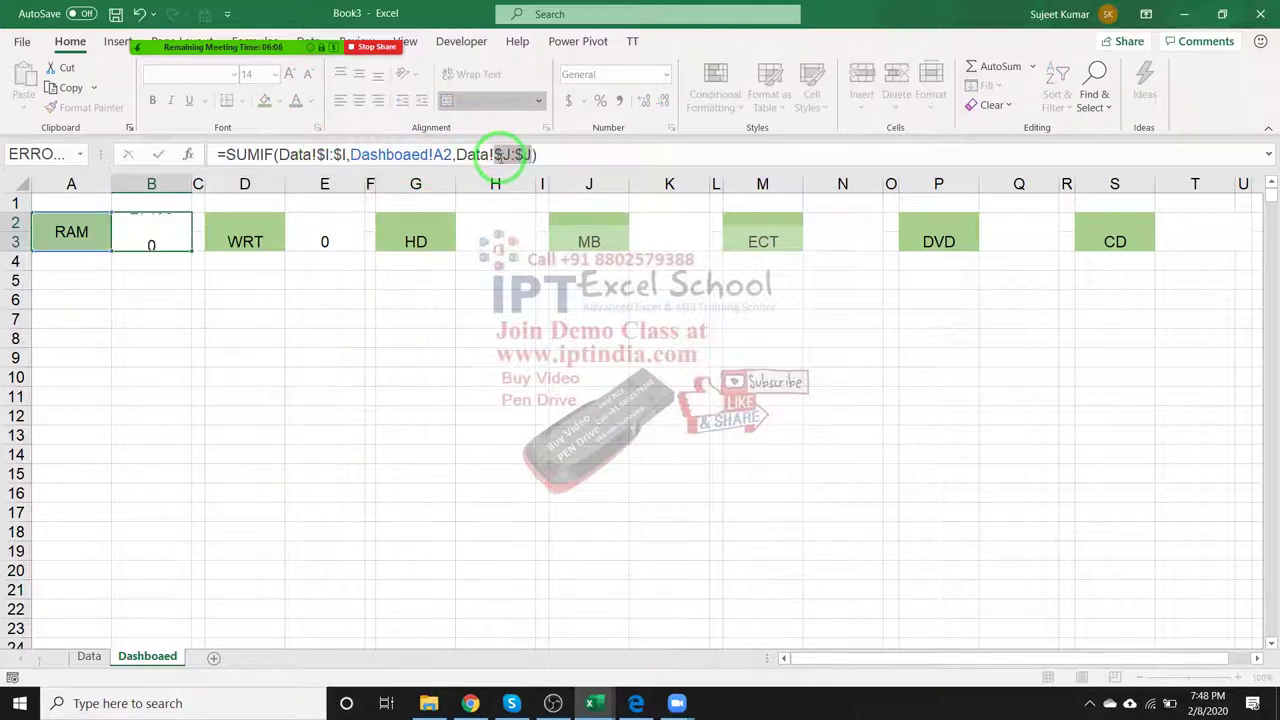
key(ctrl+Return)
key(ctrl+c)
Paste the corrected SUMIF total beside the WRT, HD, MB, ECT and DVD cards.
click(341, 239)
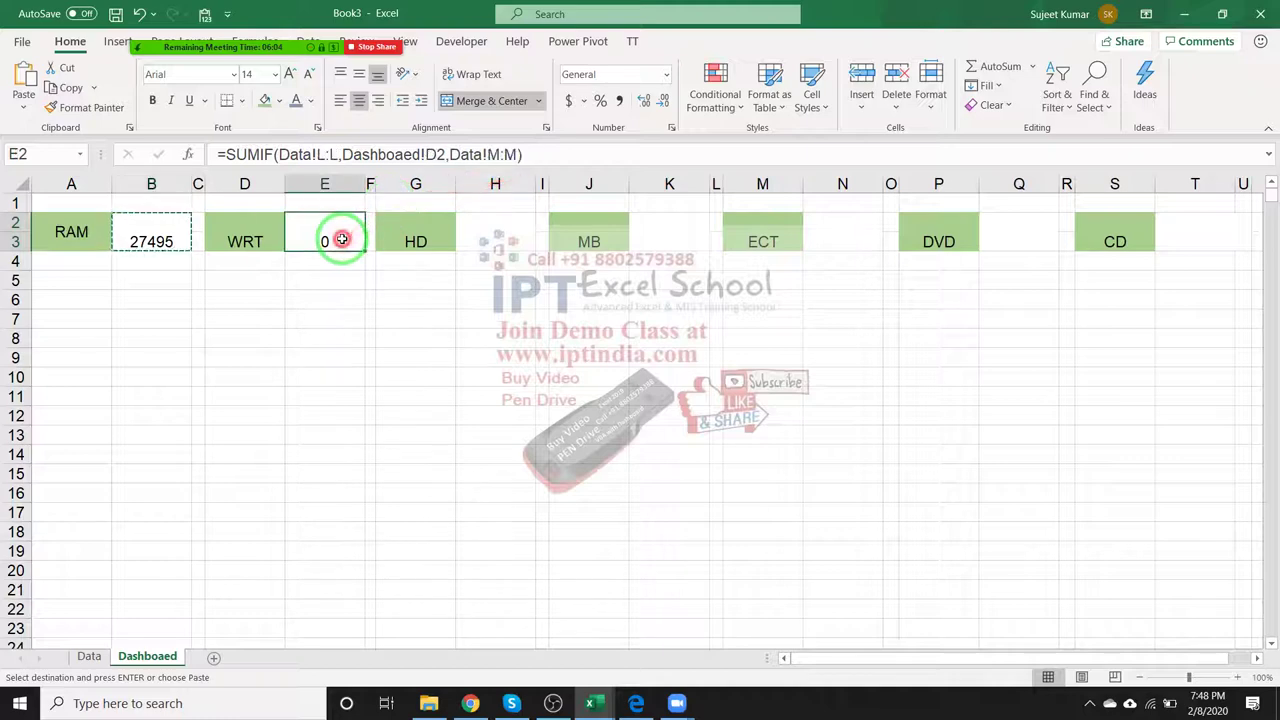
key(ctrl+v)
click(482, 232)
key(ctrl+v)
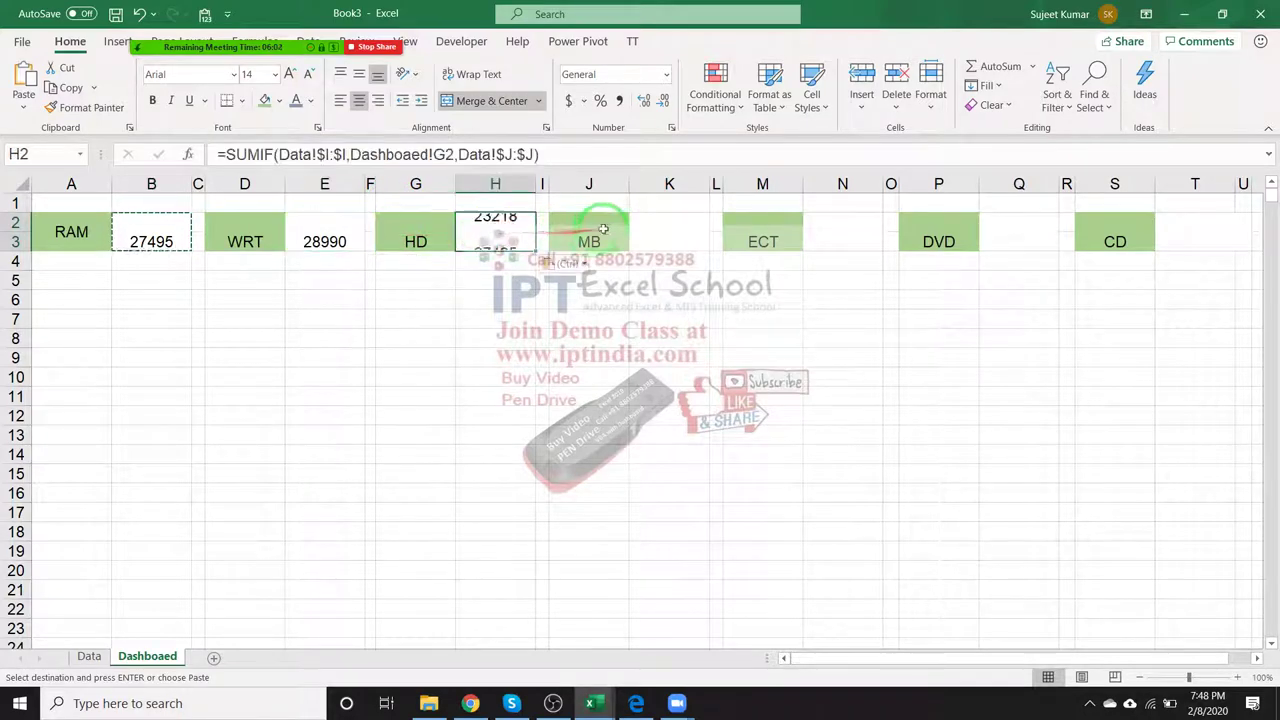
click(640, 230)
key(ctrl+v)
click(826, 225)
key(ctrl+v)
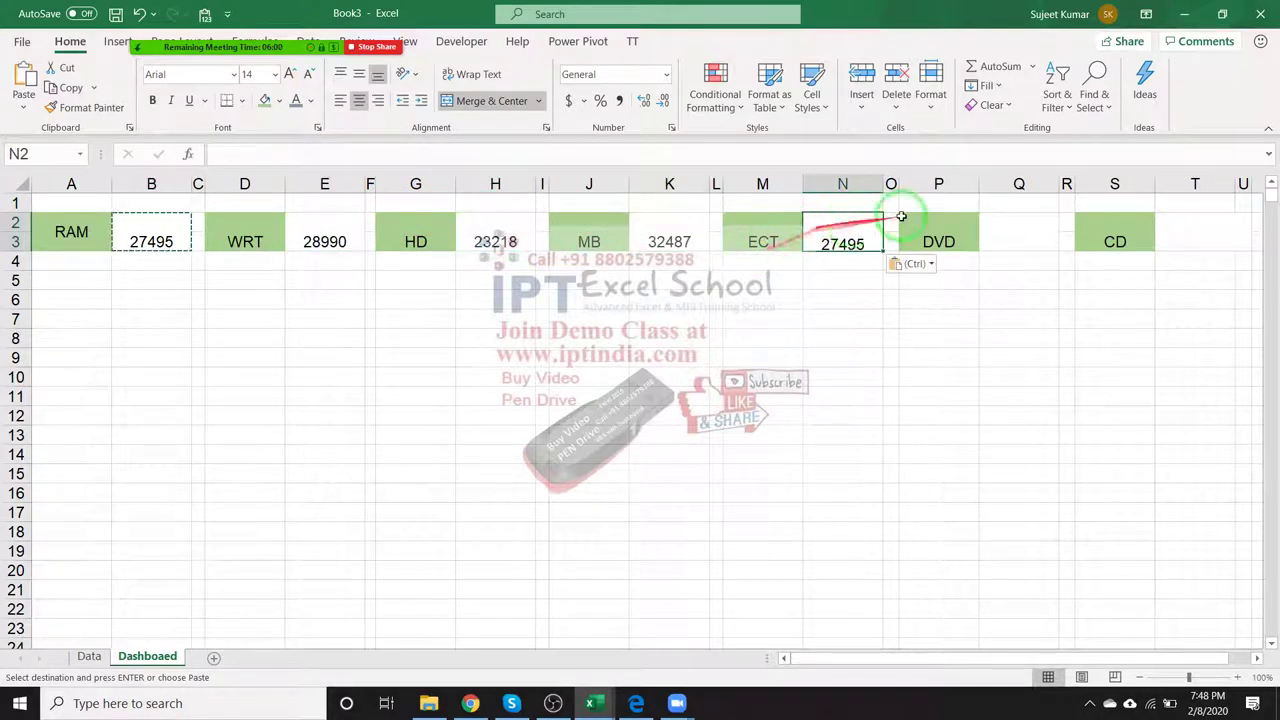
click(1019, 218)
key(ctrl+v)
Undo the wrong paste beside CD and re-merge T2:T3 into a single cell.
click(1168, 230)
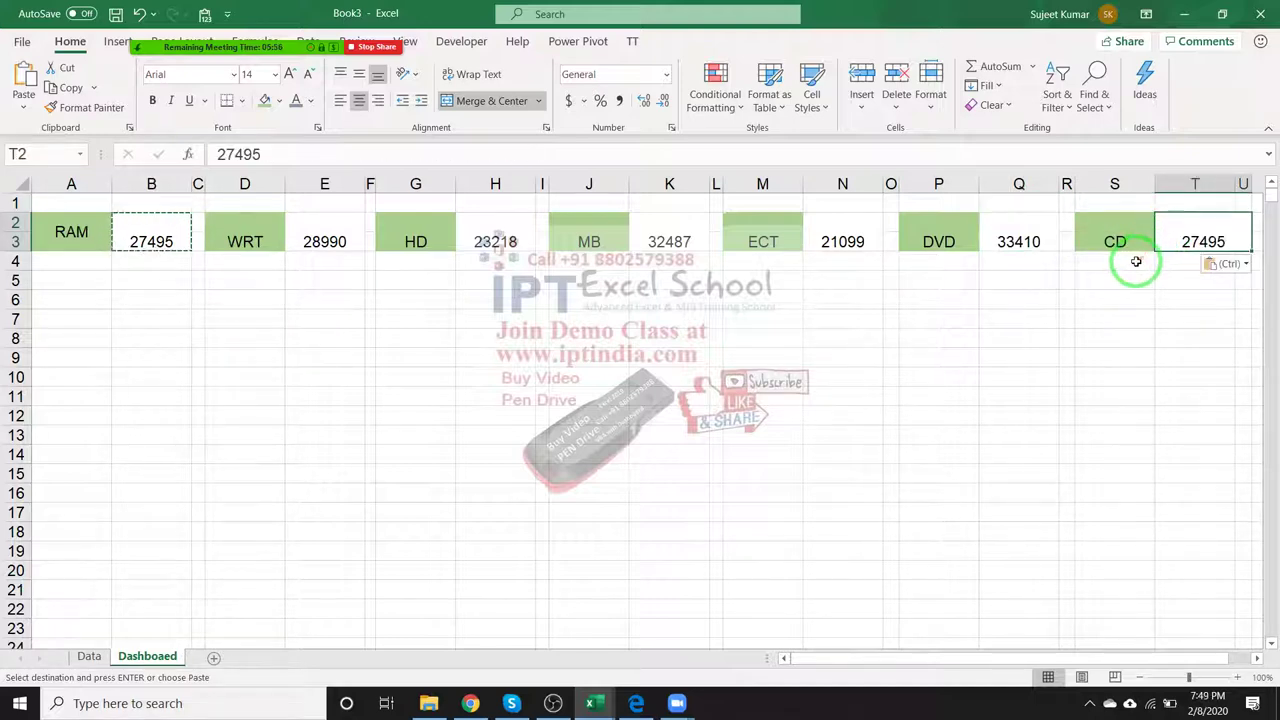
key(ctrl+z)
click(1171, 283)
click(1188, 240)
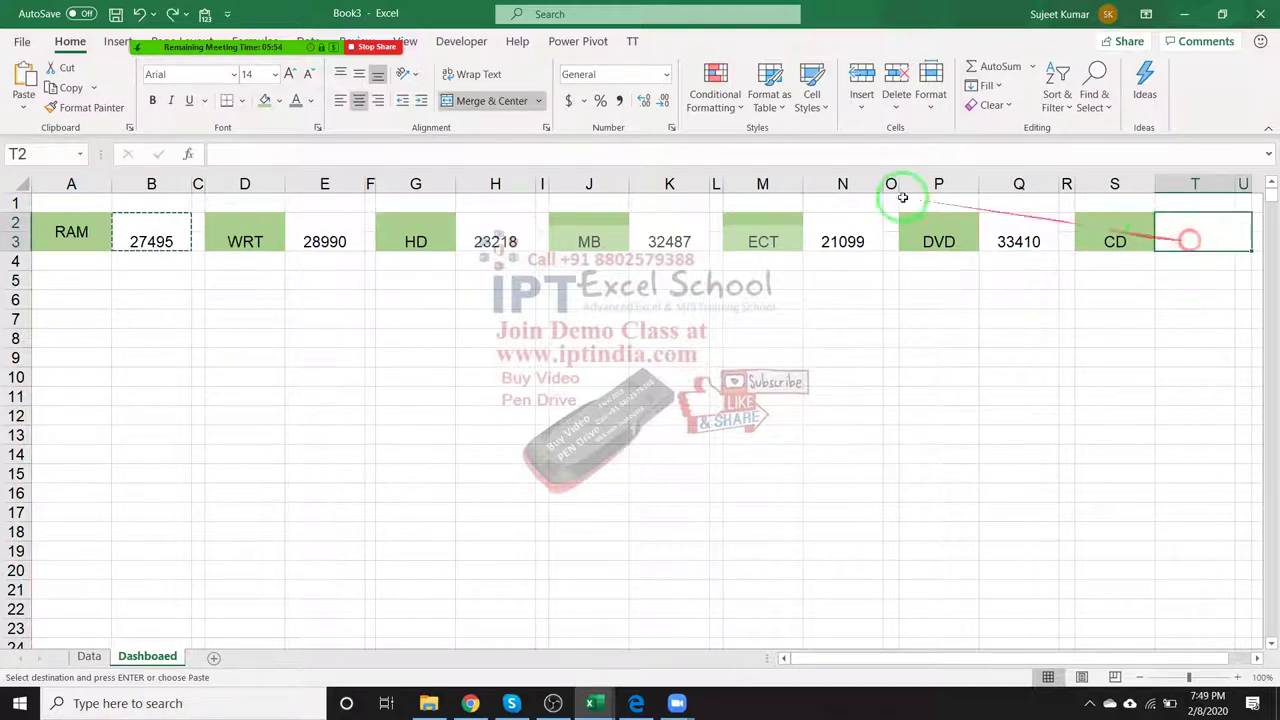
click(490, 100)
click(1184, 227)
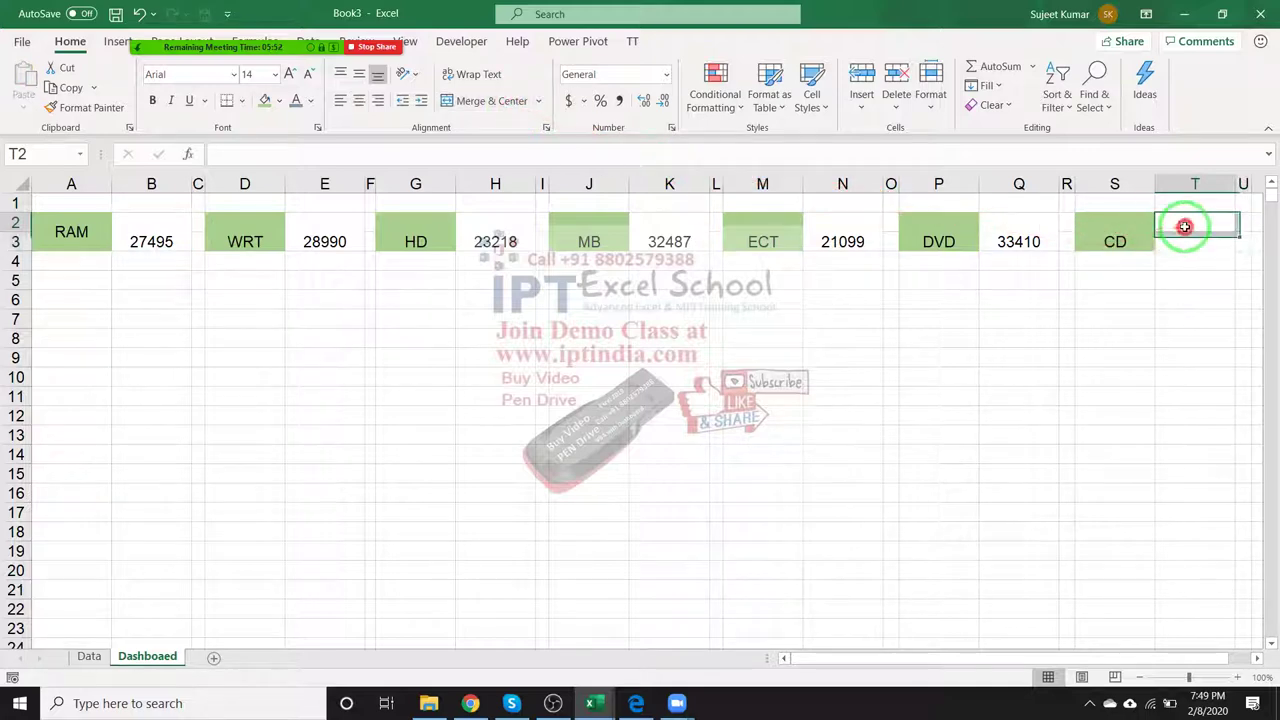
drag(1184, 227, 1188, 245)
click(490, 100)
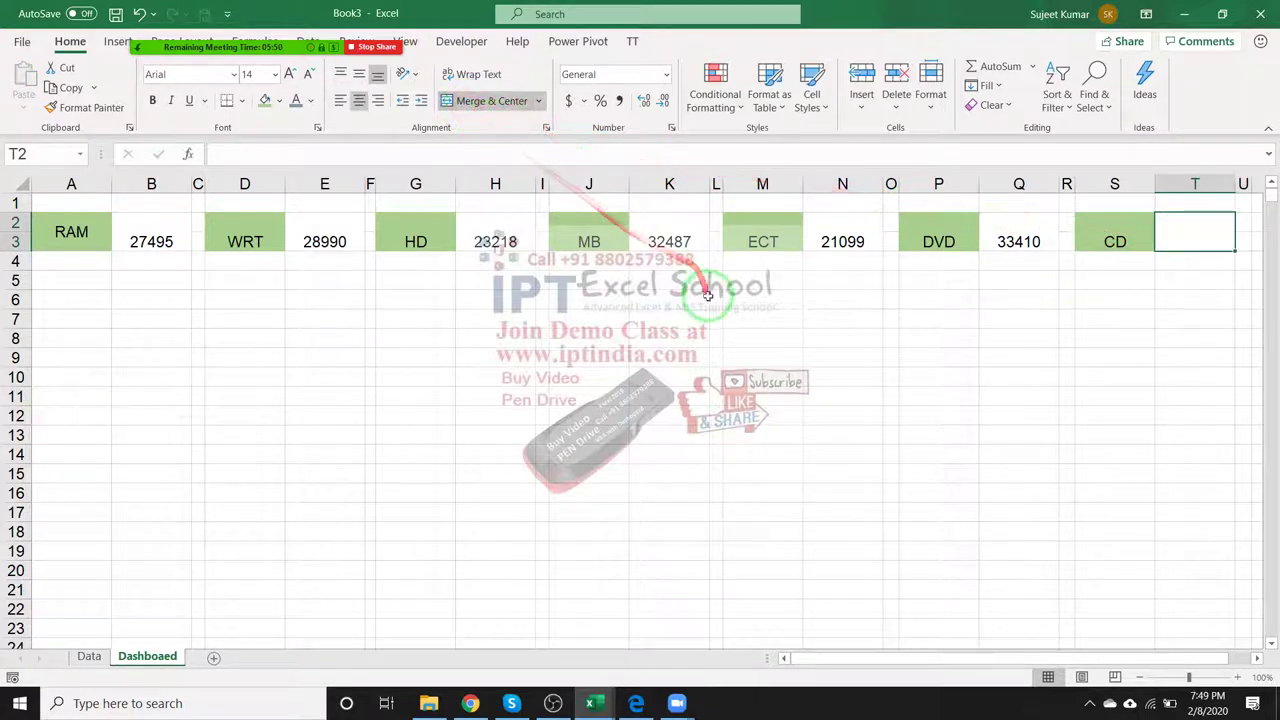
Copy Q2's SUMIF formula into T2 so the CD card shows 29185.
click(1000, 245)
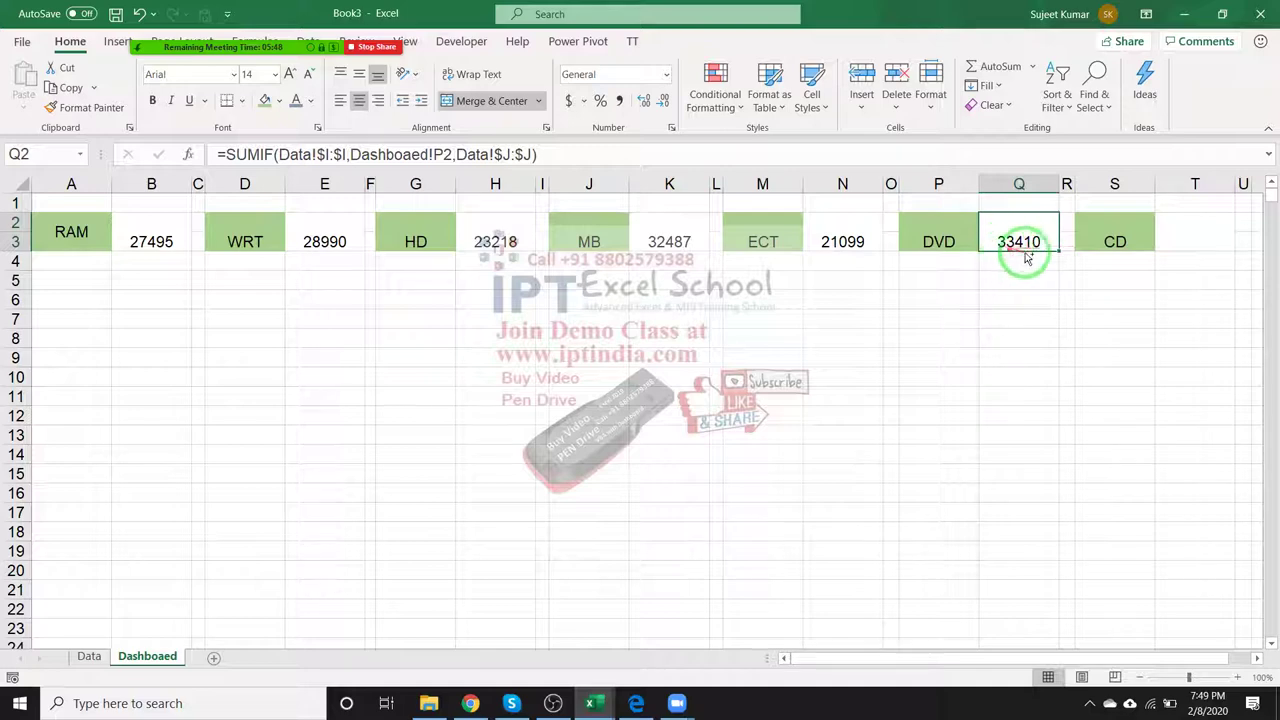
key(ctrl+c)
click(1184, 245)
key(ctrl+v)
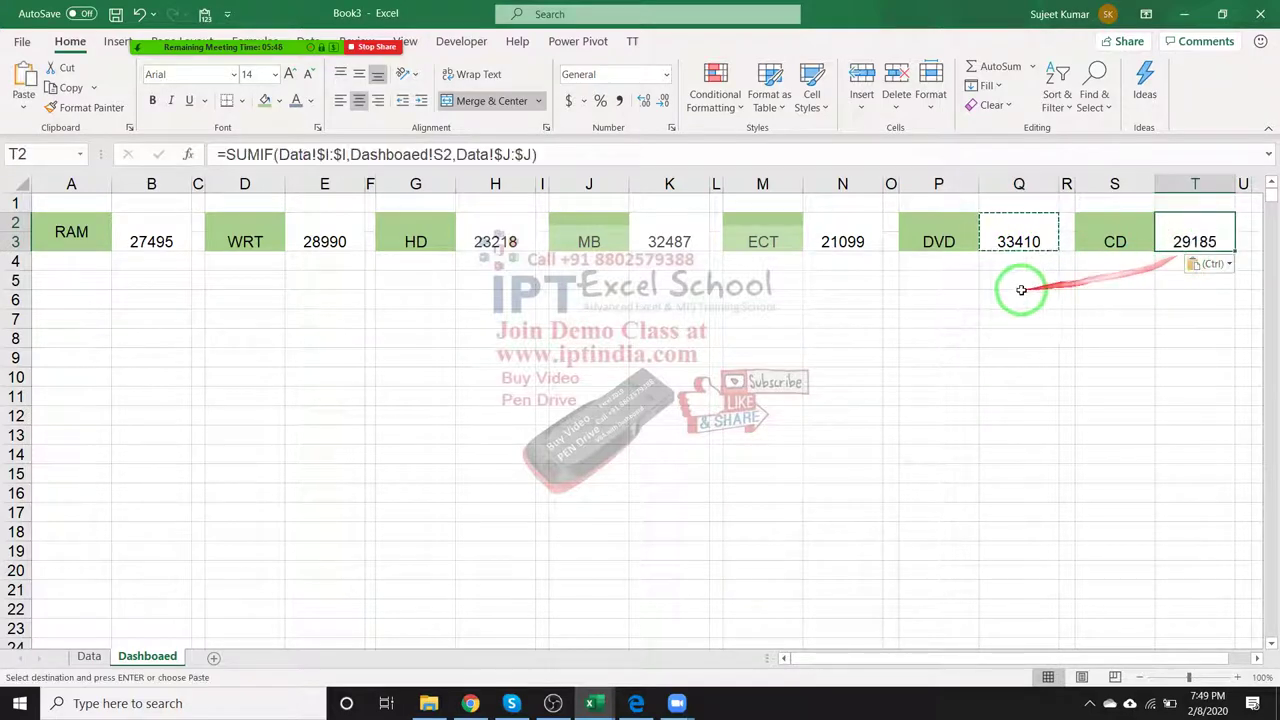
key(Escape)
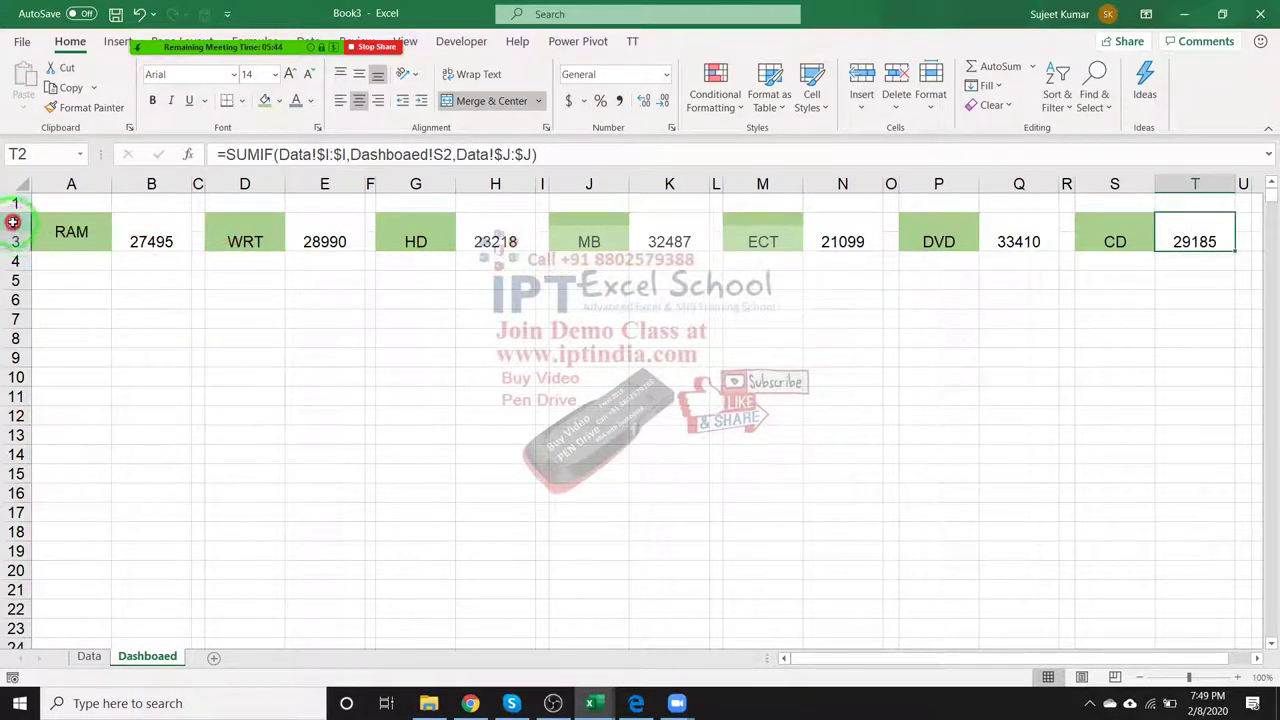
drag(13, 222, 13, 242)
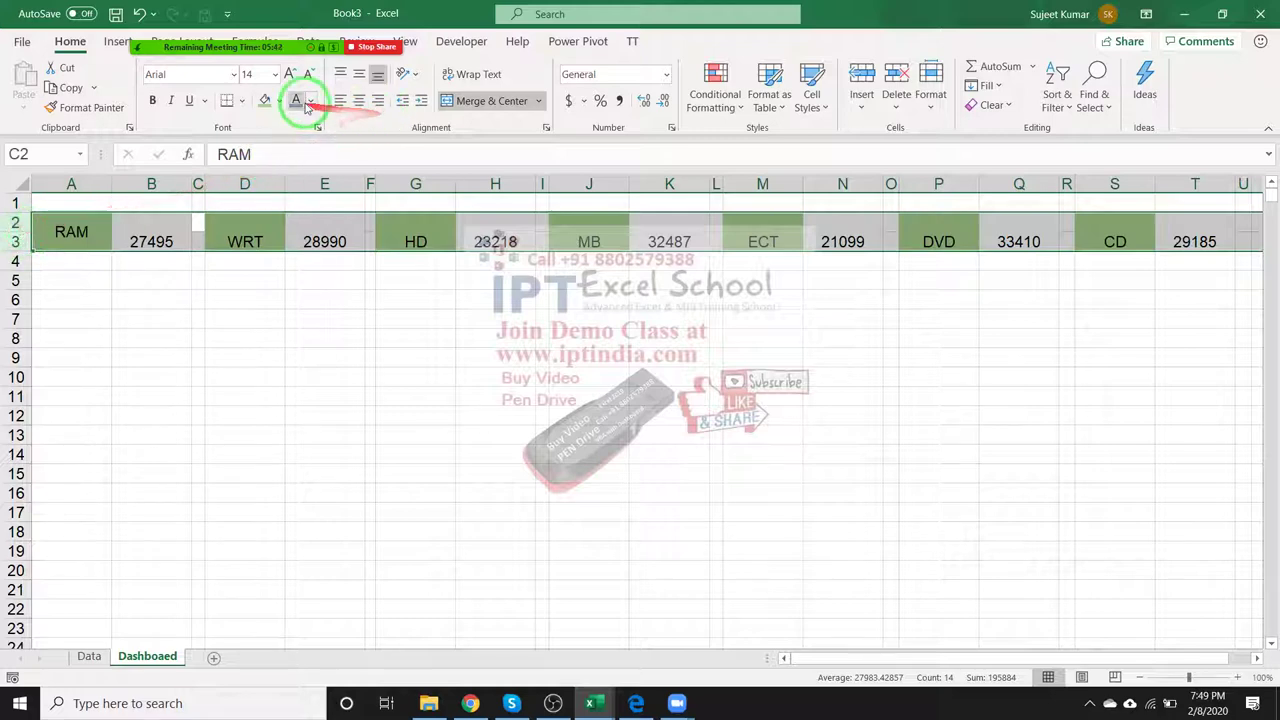
Apply Middle Align to rows 2–3 so every product name and total sits vertically centred.
click(359, 83)
click(331, 277)
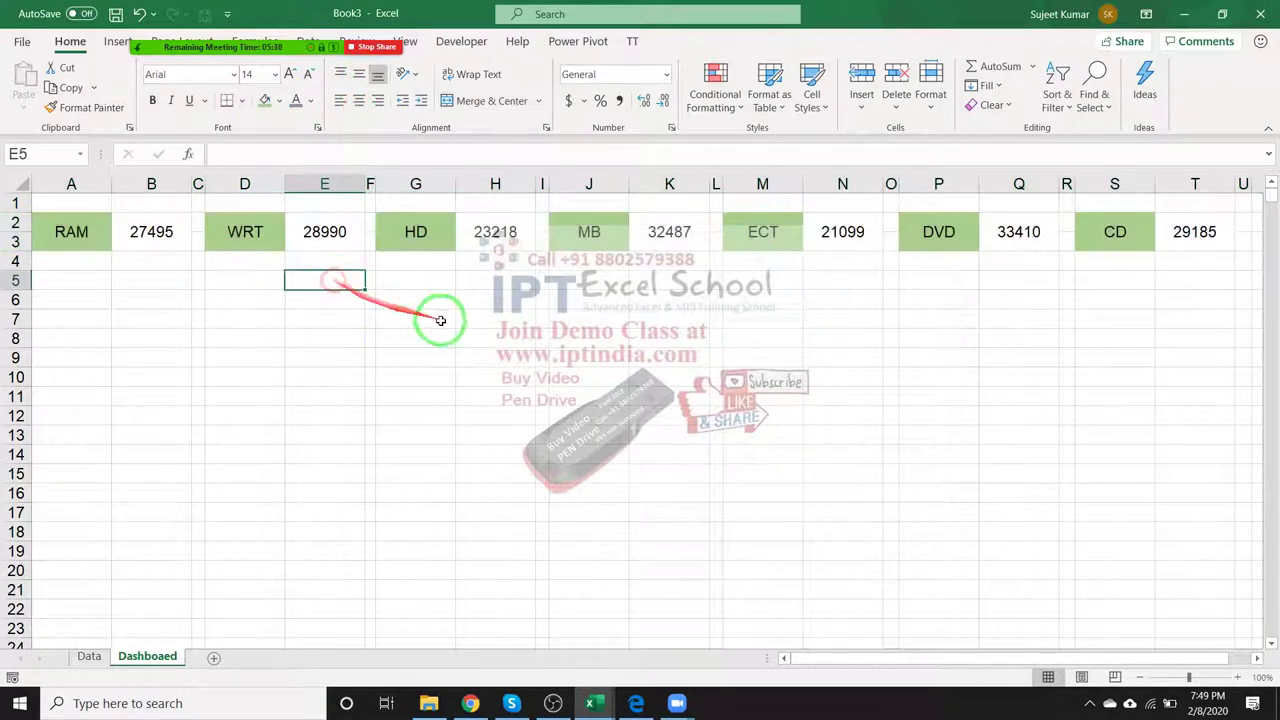
click(195, 223)
click(198, 236)
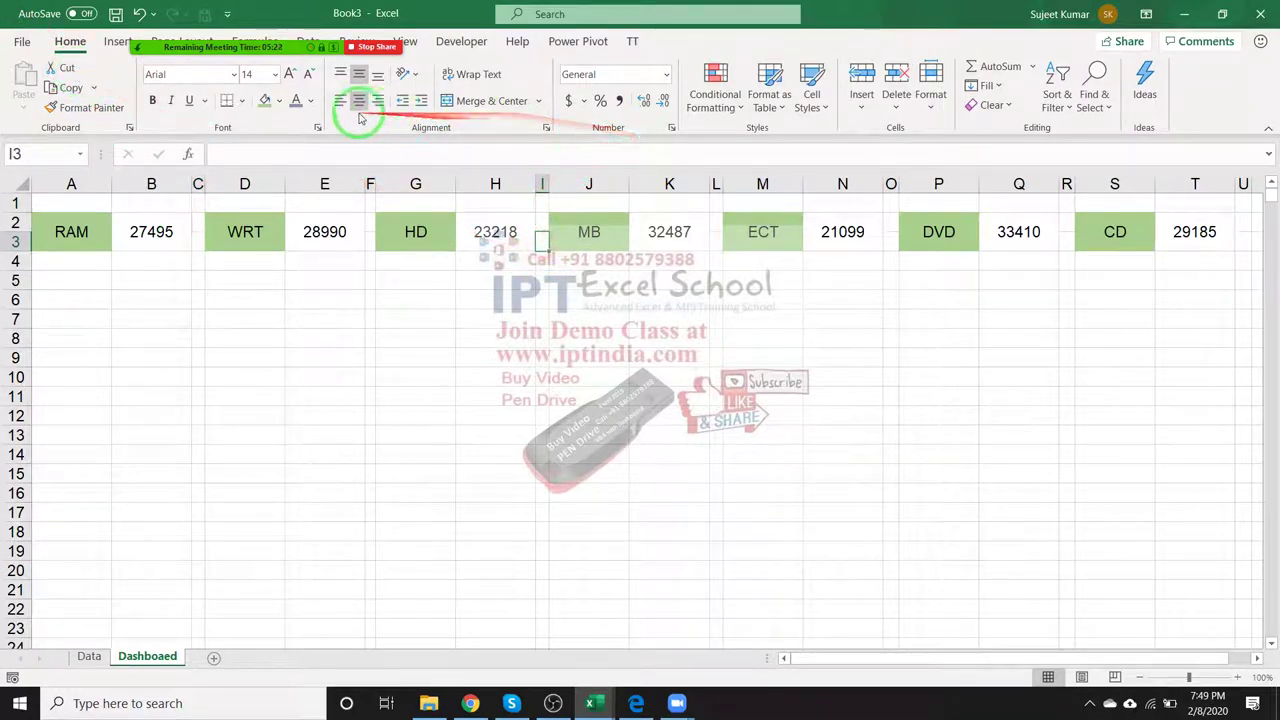
Fill spacer cells I3 and O3 red as indicators beside the HD and ECT totals.
click(278, 103)
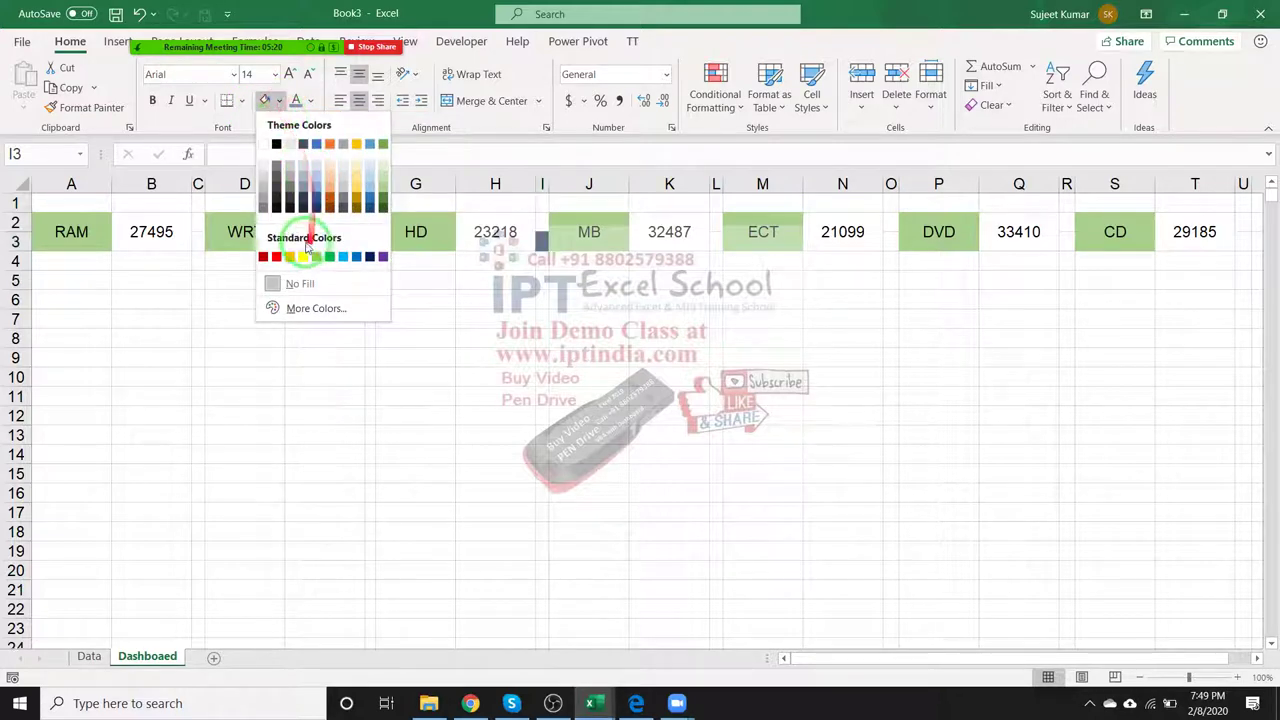
click(276, 257)
click(680, 298)
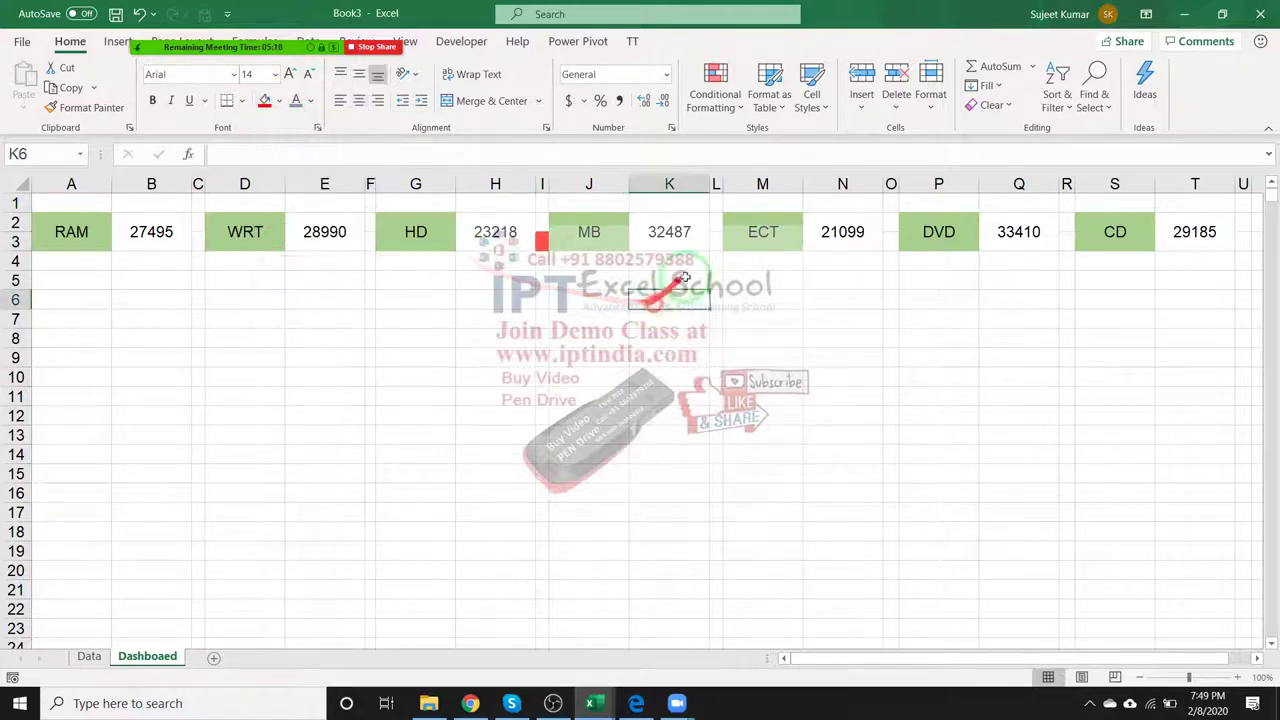
click(711, 226)
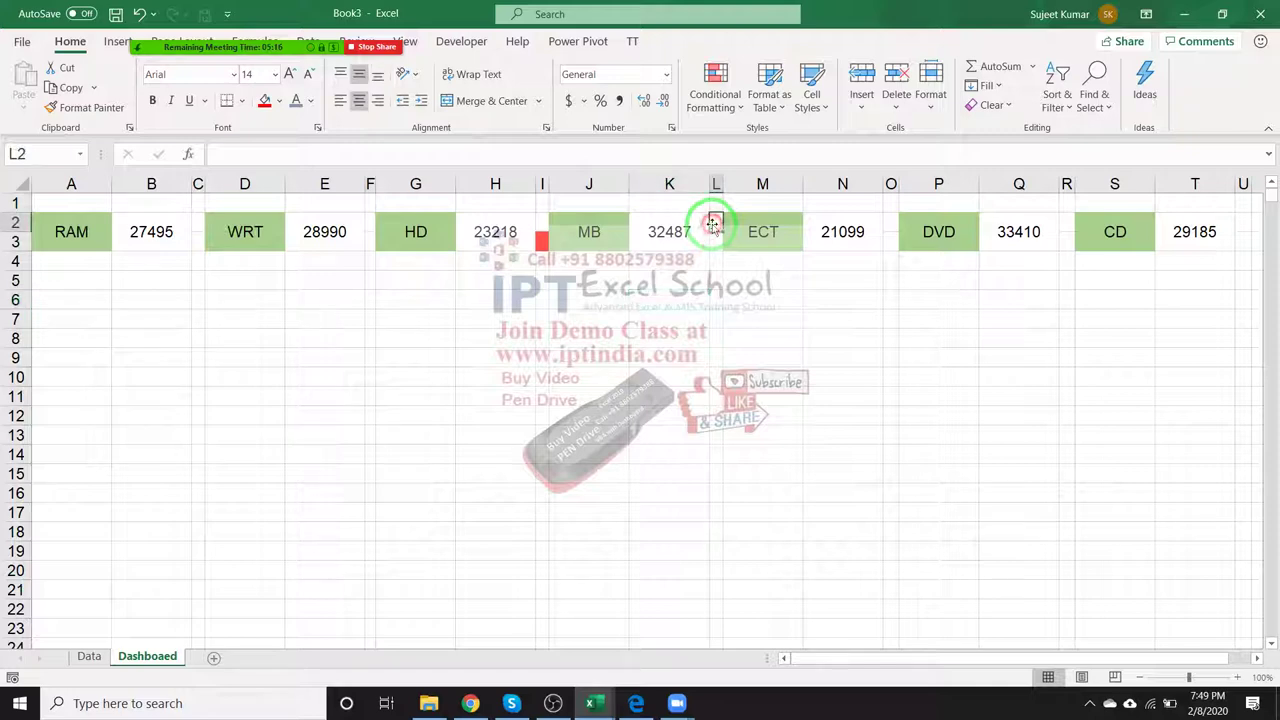
click(889, 244)
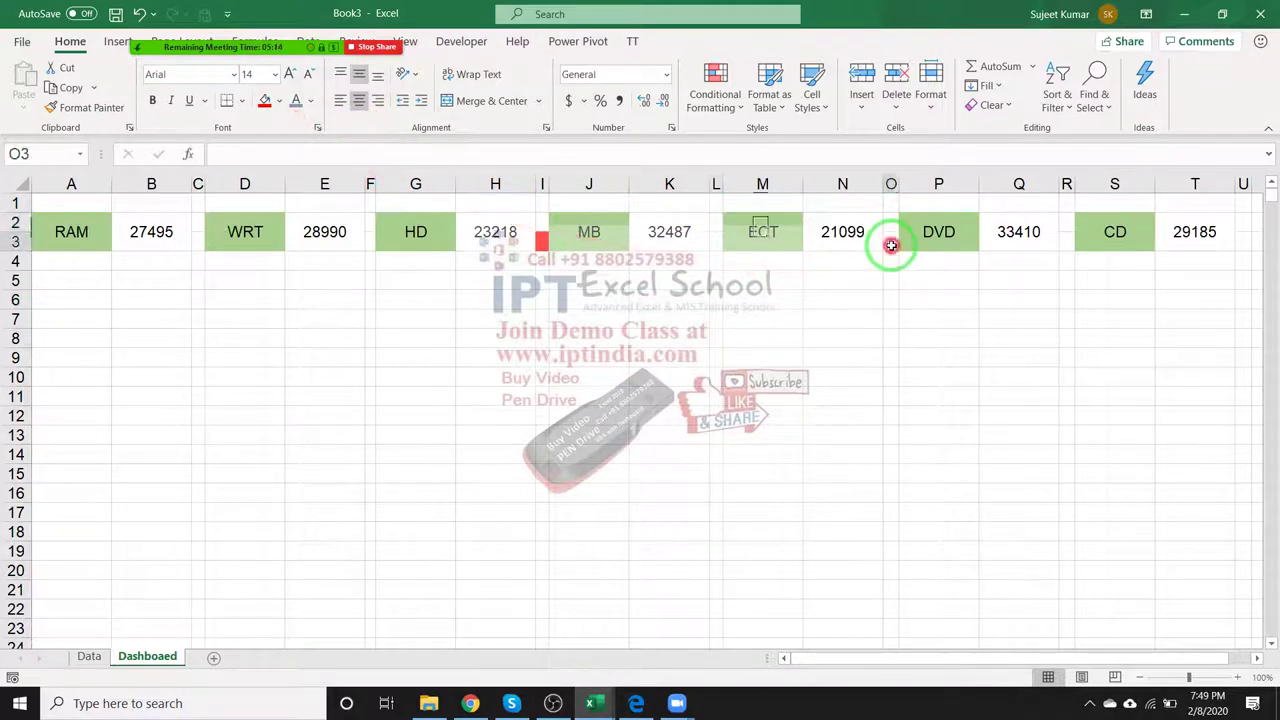
click(265, 101)
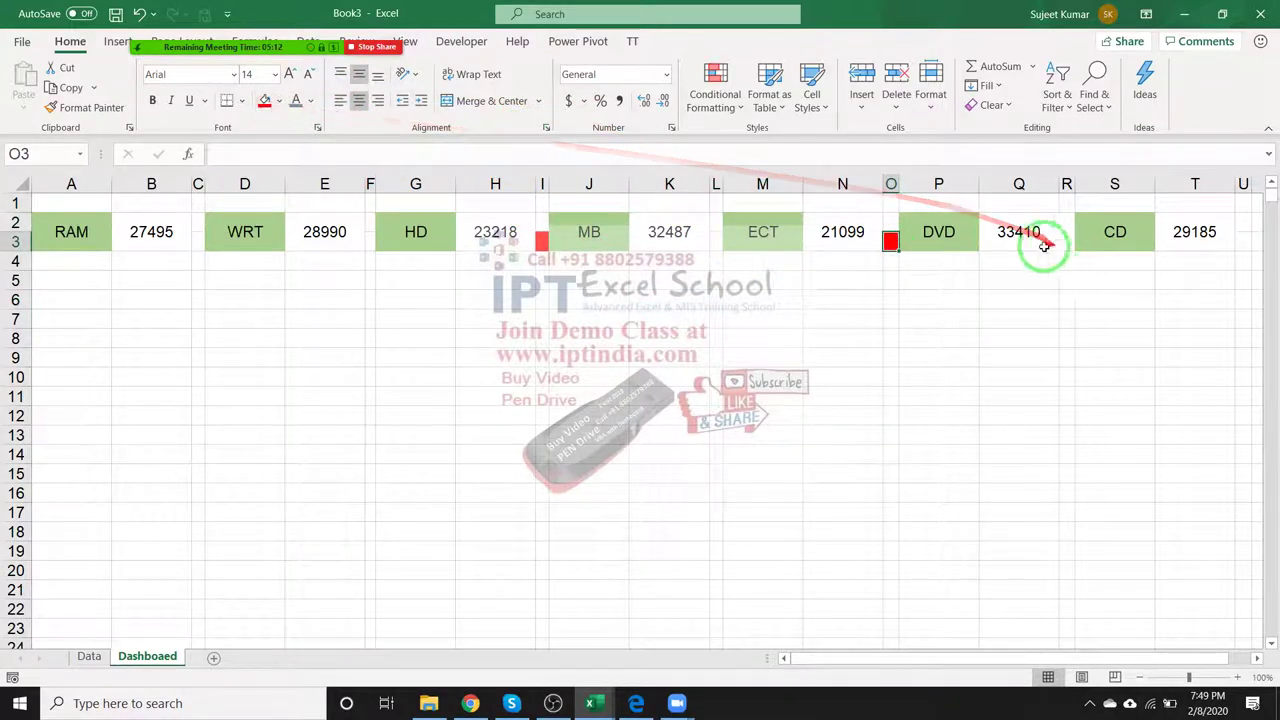
click(1237, 244)
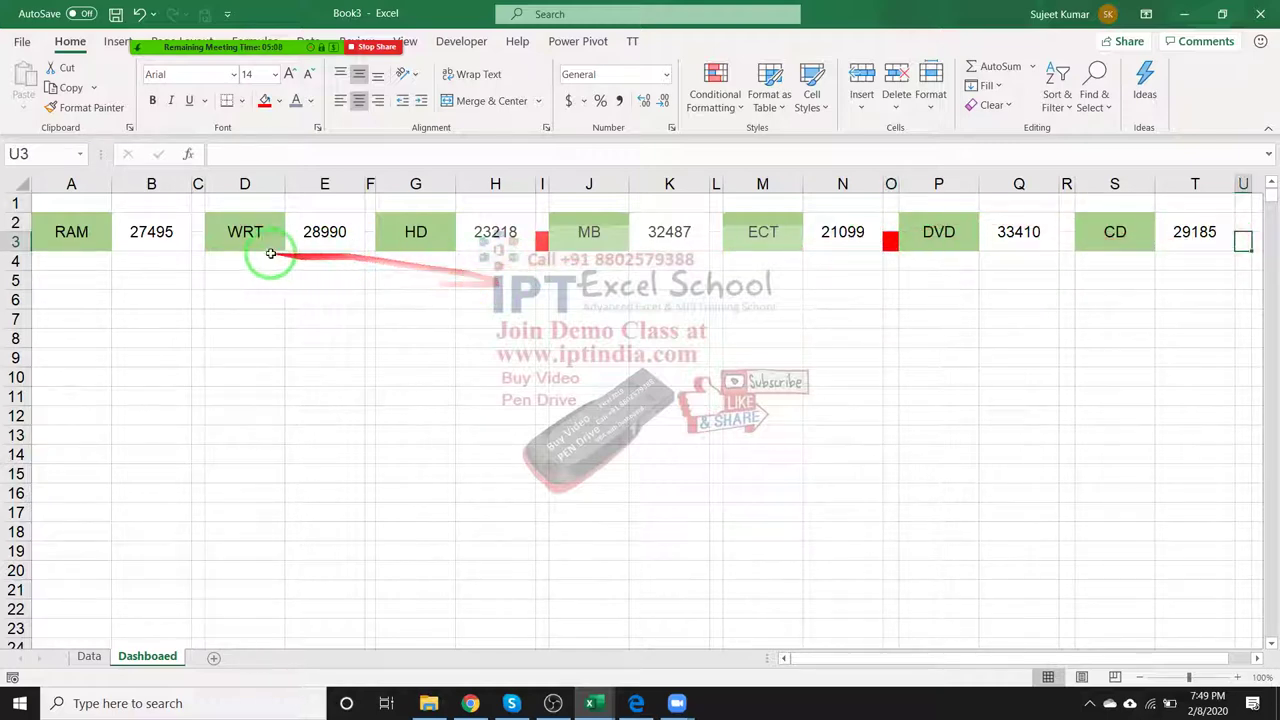
click(203, 226)
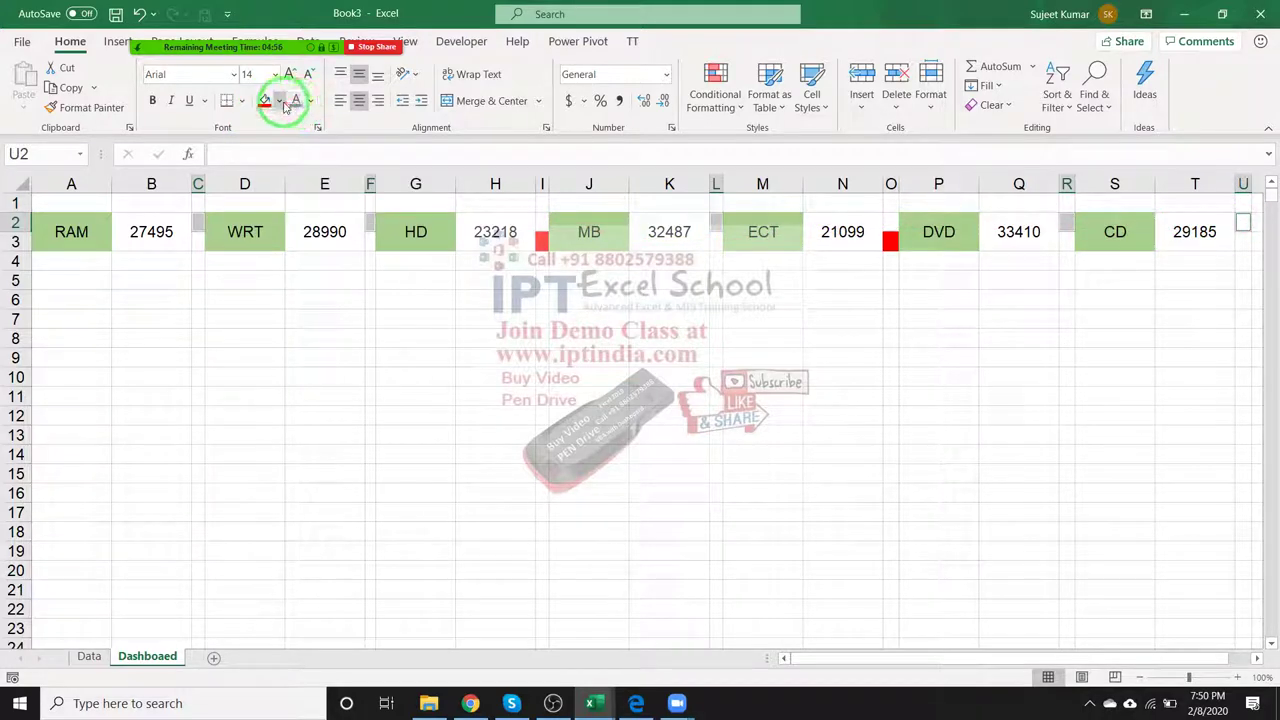
Fill indicator cells C2, F2, L2, R2 and U2 green.
click(280, 102)
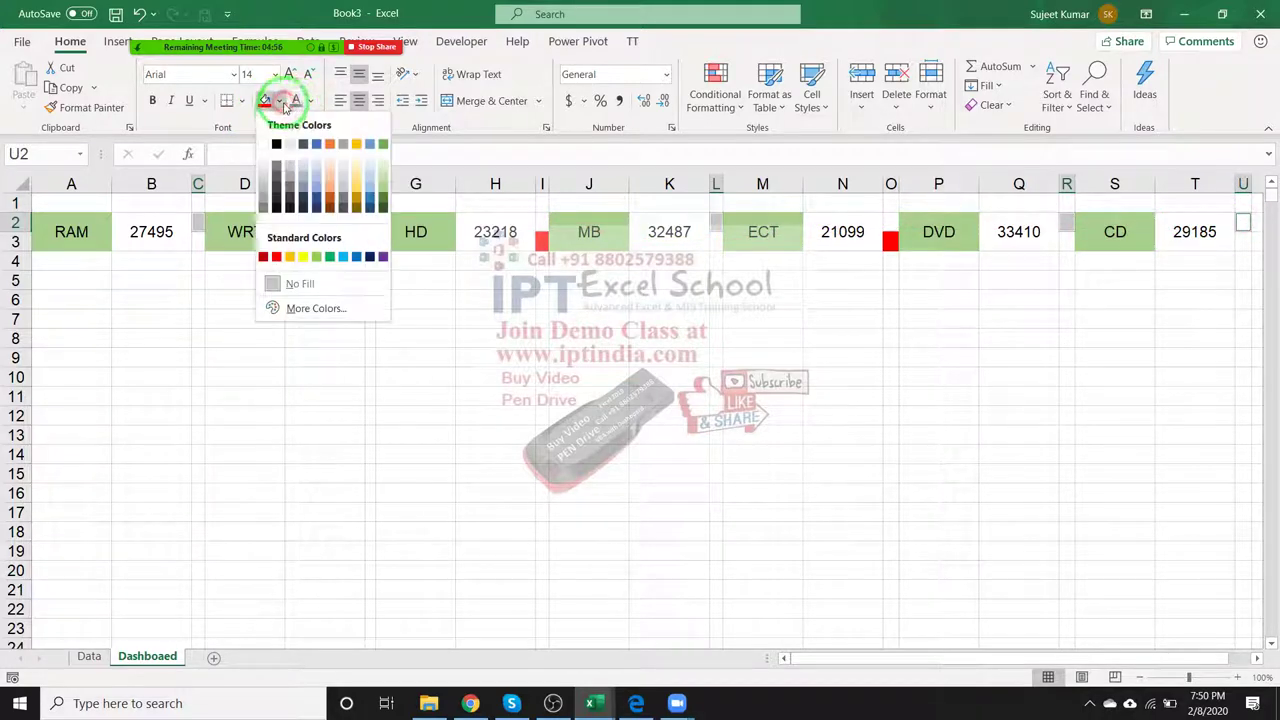
click(331, 257)
click(314, 316)
click(443, 354)
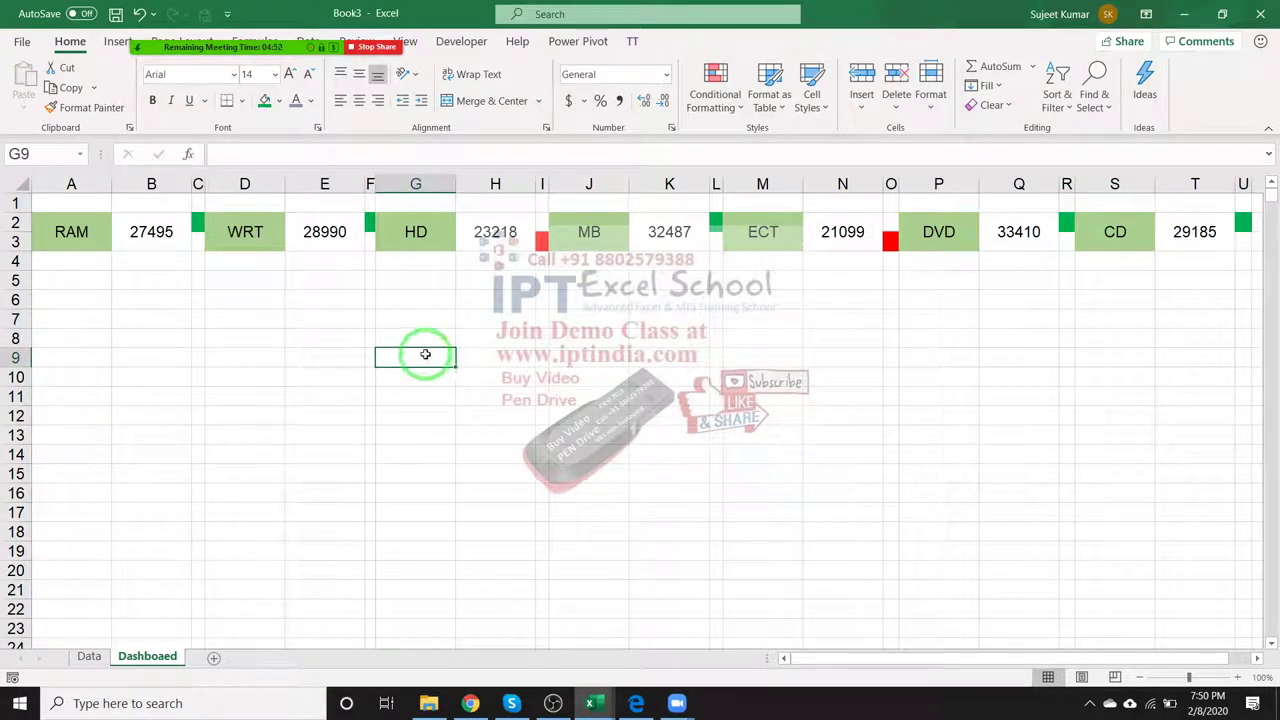
click(100, 298)
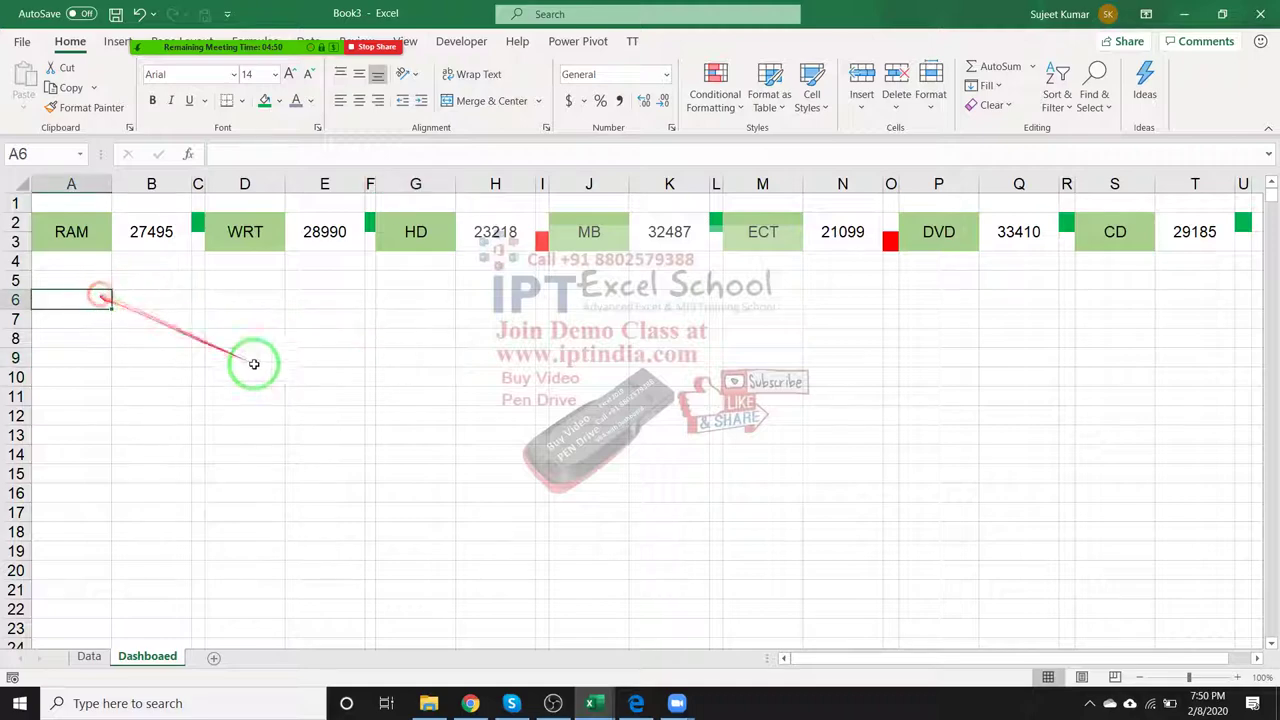
Switch to the Data sheet and select the Total value in L5.
click(90, 657)
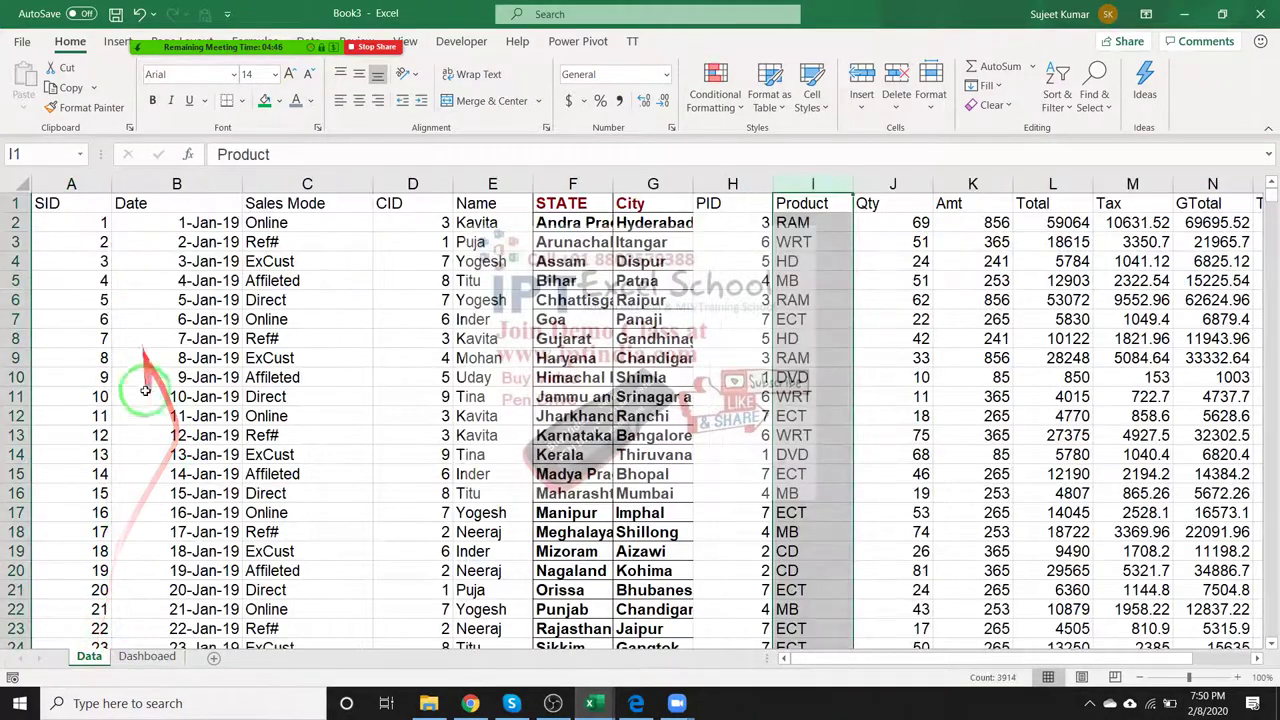
click(158, 662)
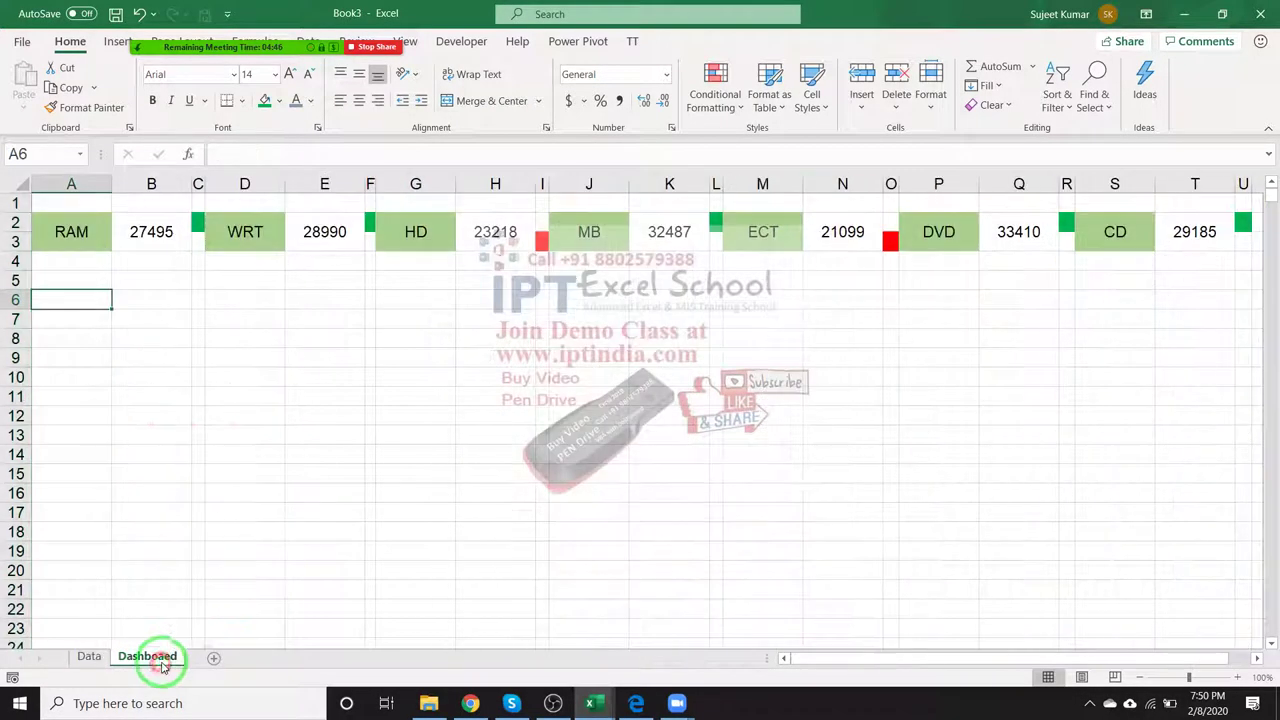
click(100, 657)
click(1077, 281)
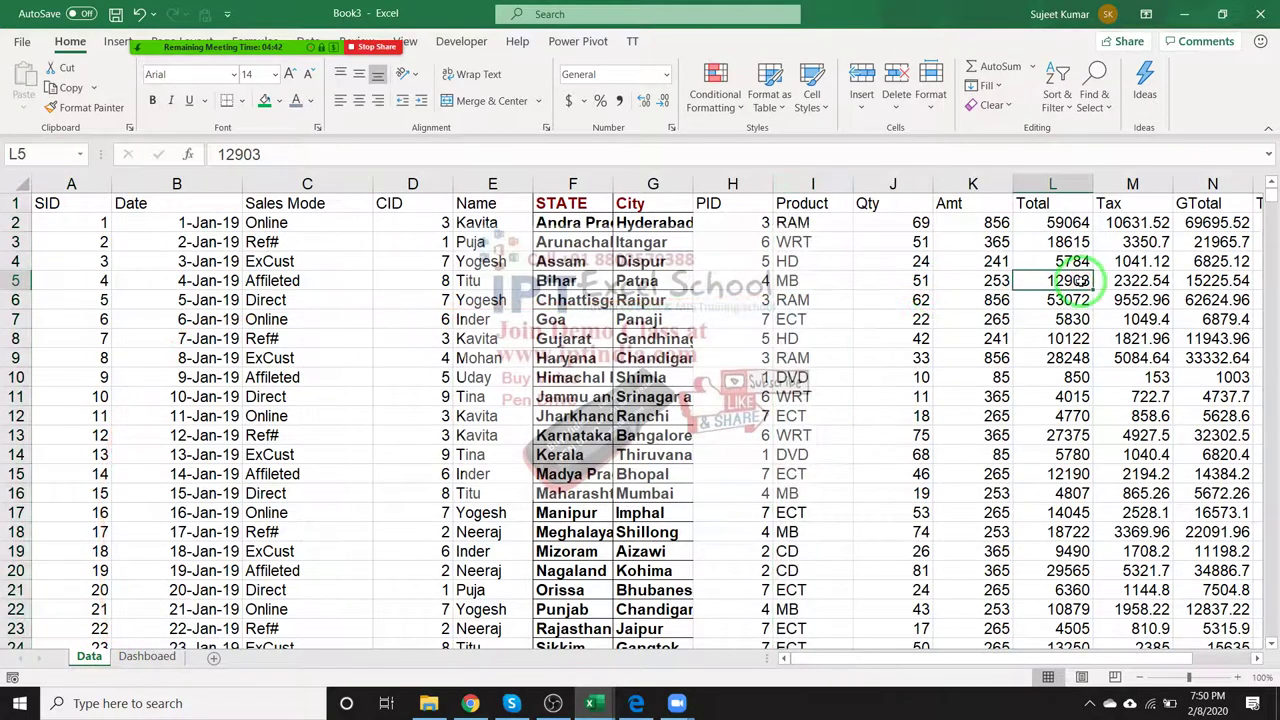
Locate the two Site entries in P4:P5 on the Data sheet.
key(ctrl+Right)
key(Up)
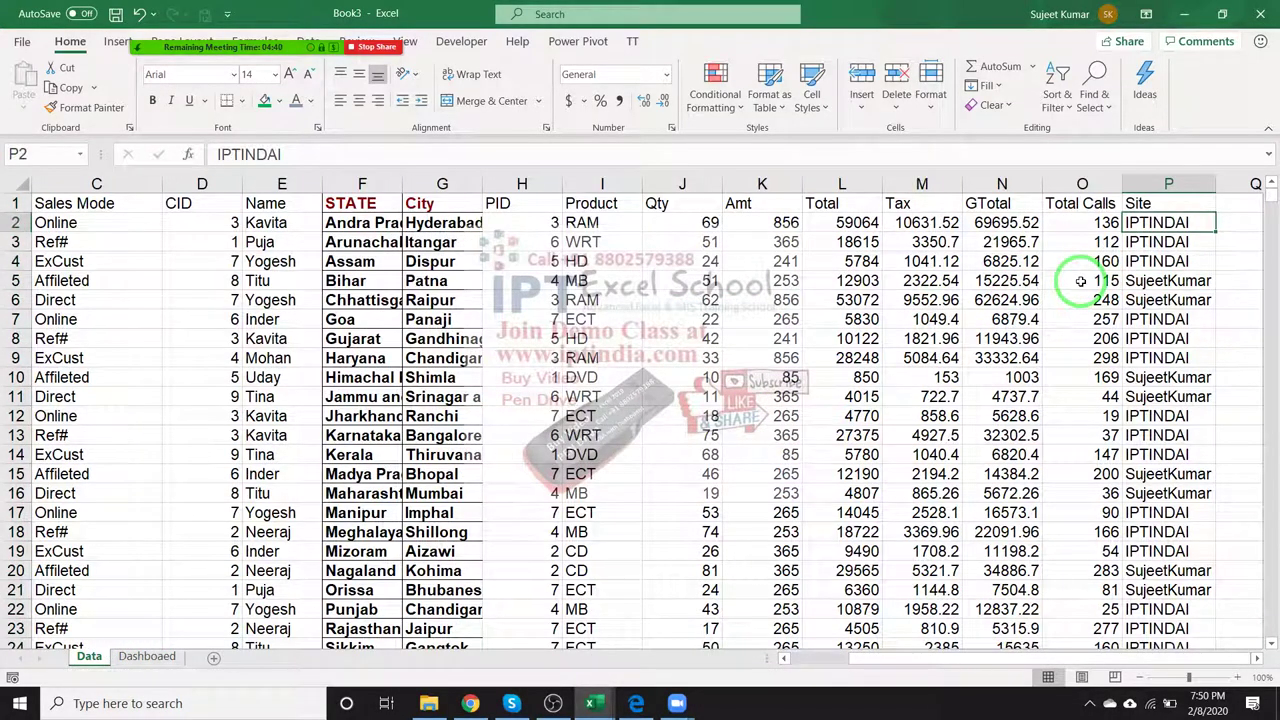
key(ctrl+Down)
key(ctrl+Up)
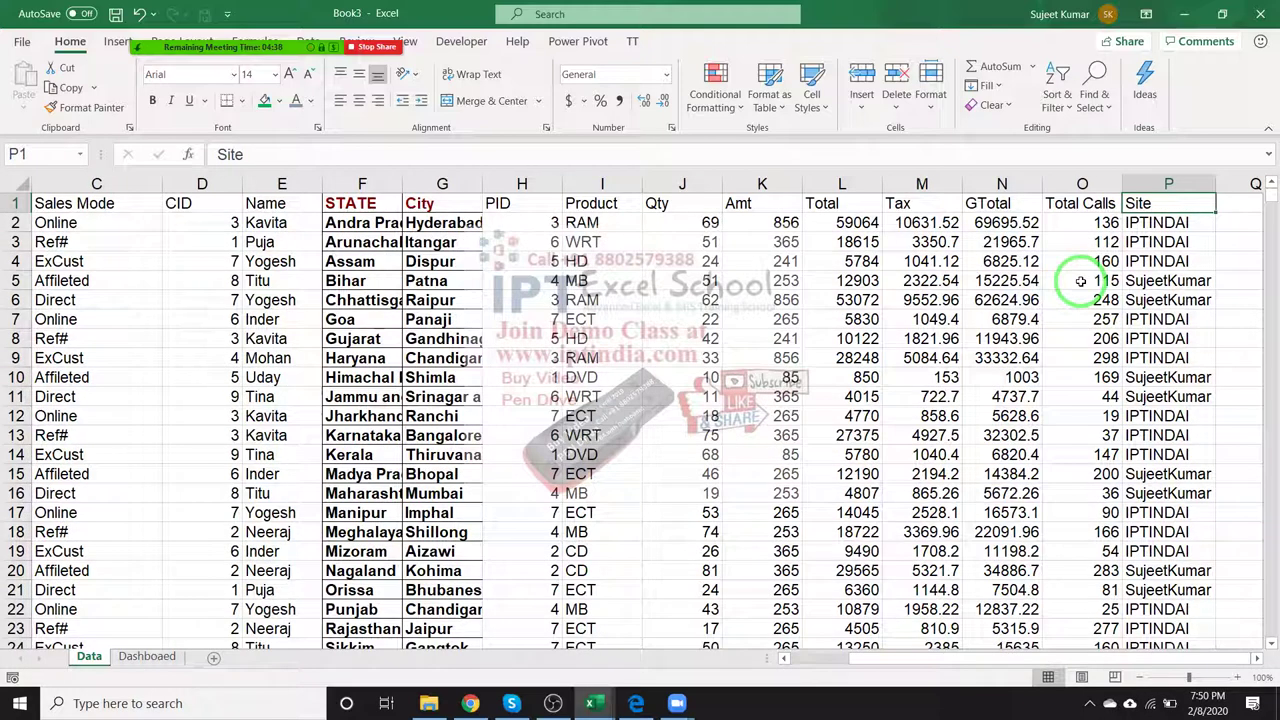
click(145, 656)
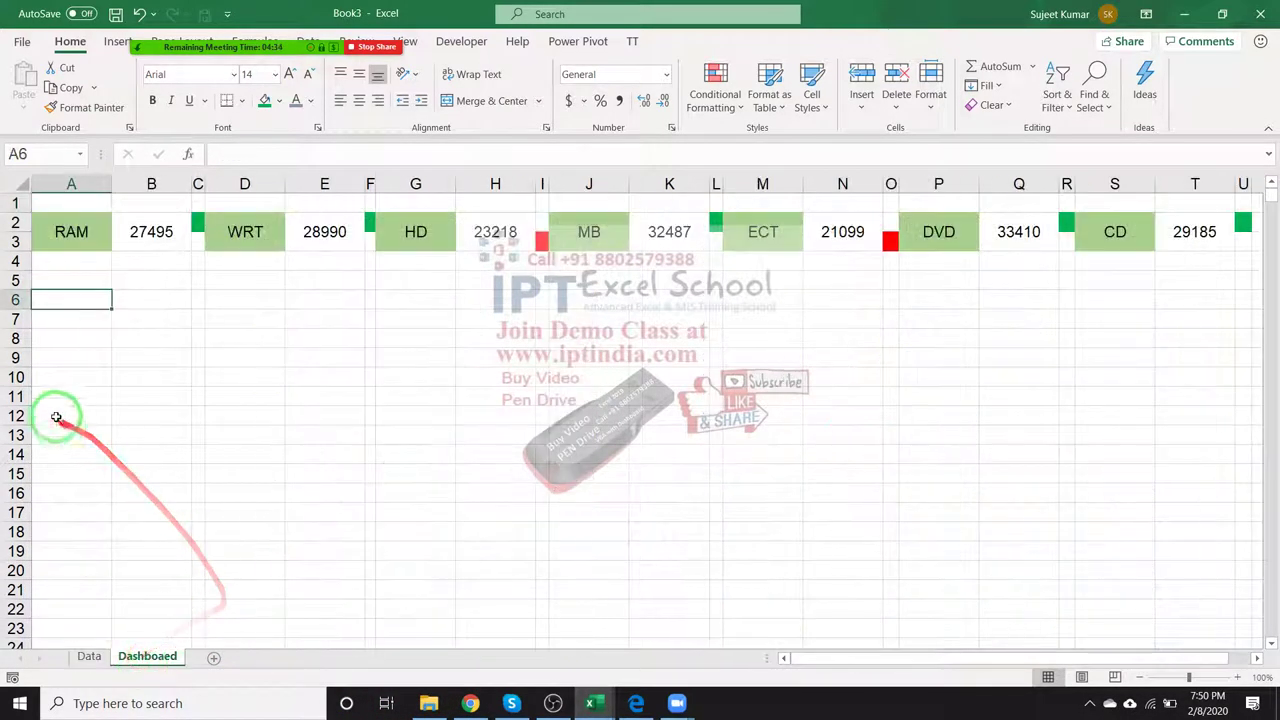
click(63, 352)
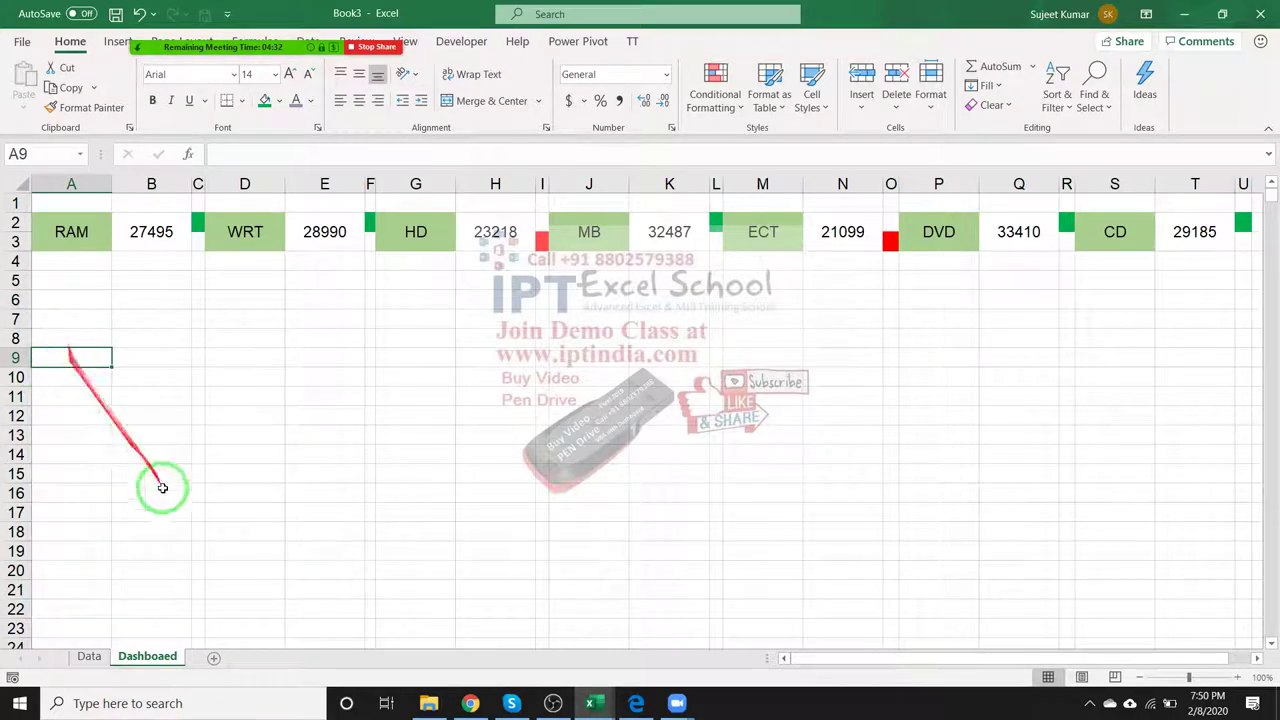
click(85, 645)
click(89, 656)
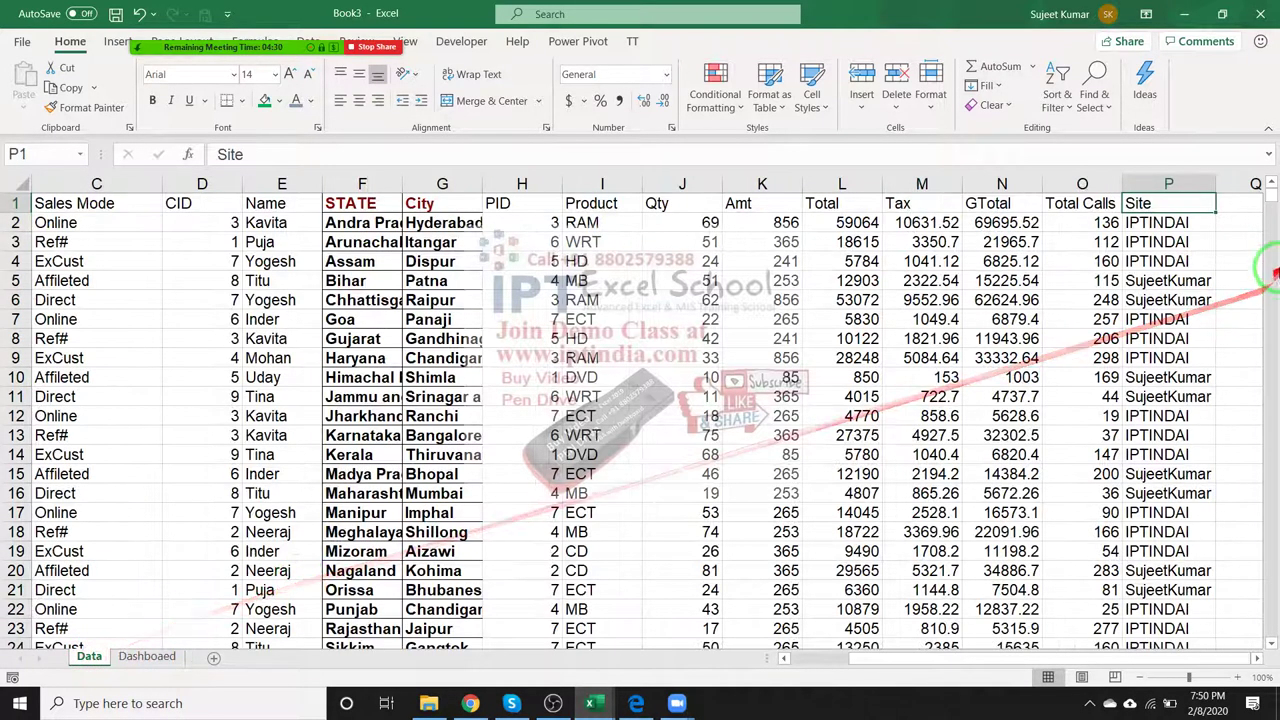
Copy P4:P5 and paste the two site names into Dashboard cells A7:A8.
key(ctrl+c)
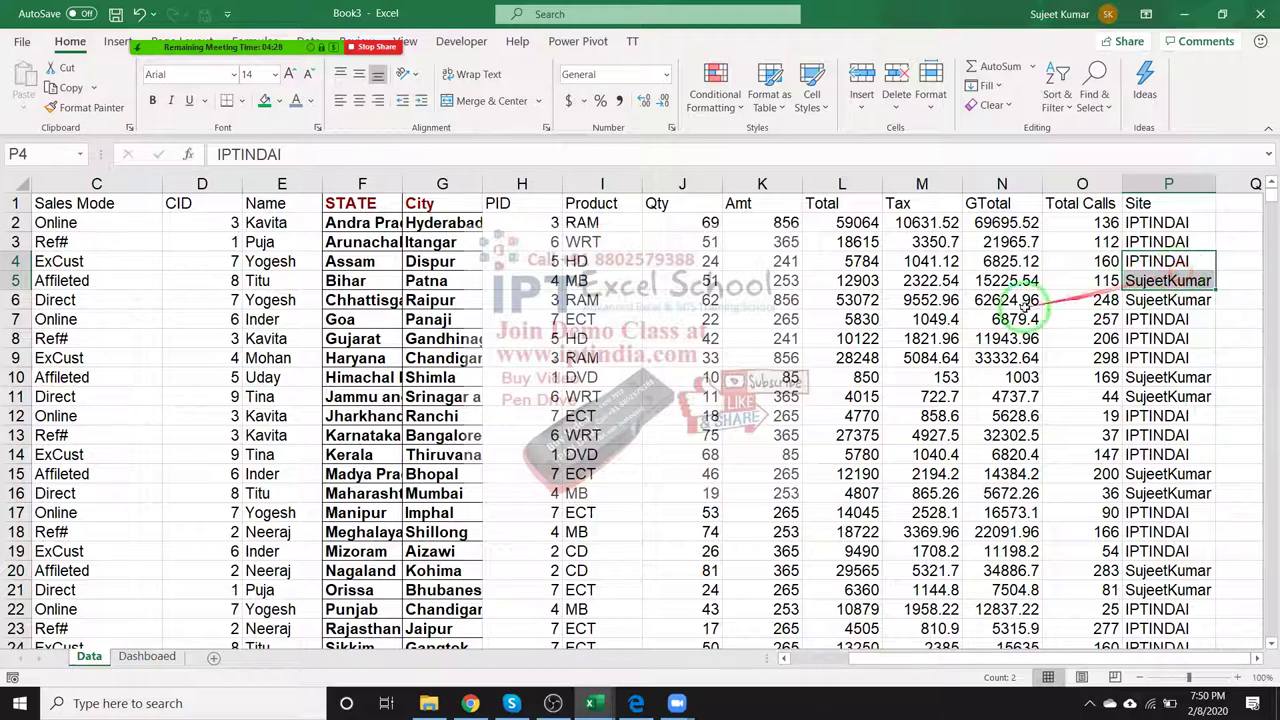
click(145, 658)
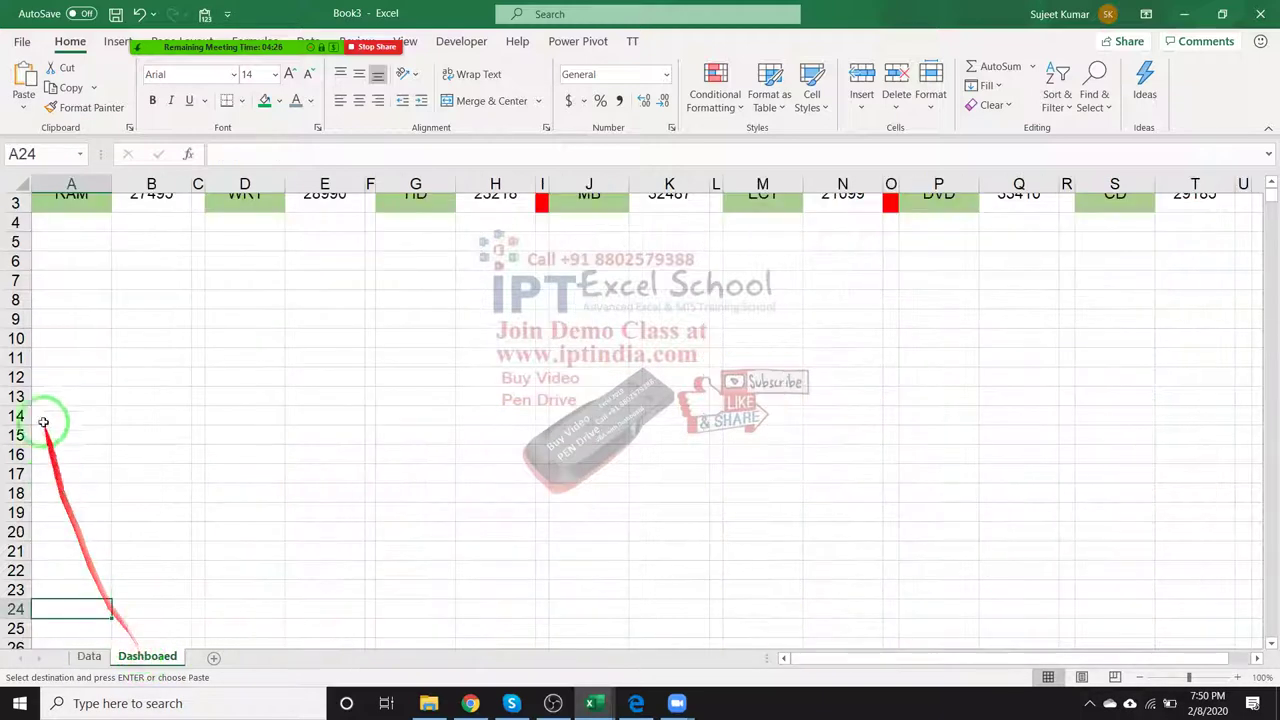
scroll(63, 351, up, 1)
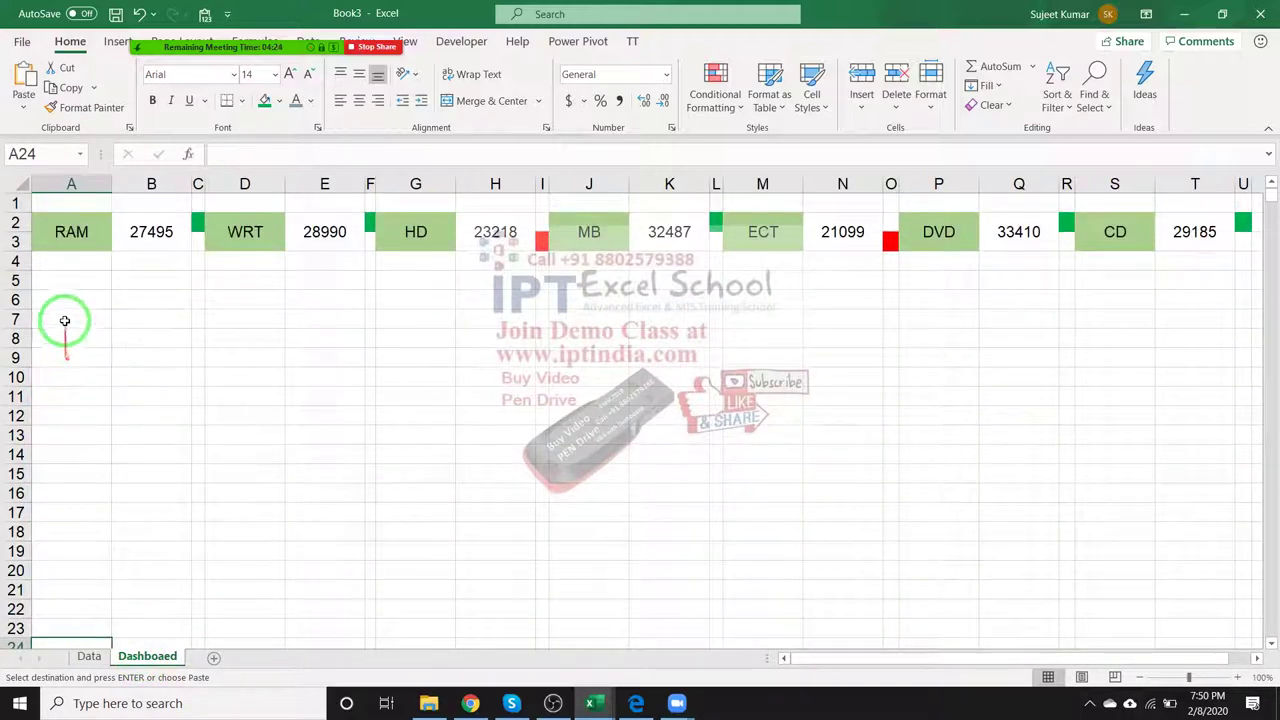
click(65, 319)
key(ctrl+v)
Enter =SUMIF(Data!P:P, A7, Data!J:J) for both sites, giving 117182 and 78702.
click(124, 321)
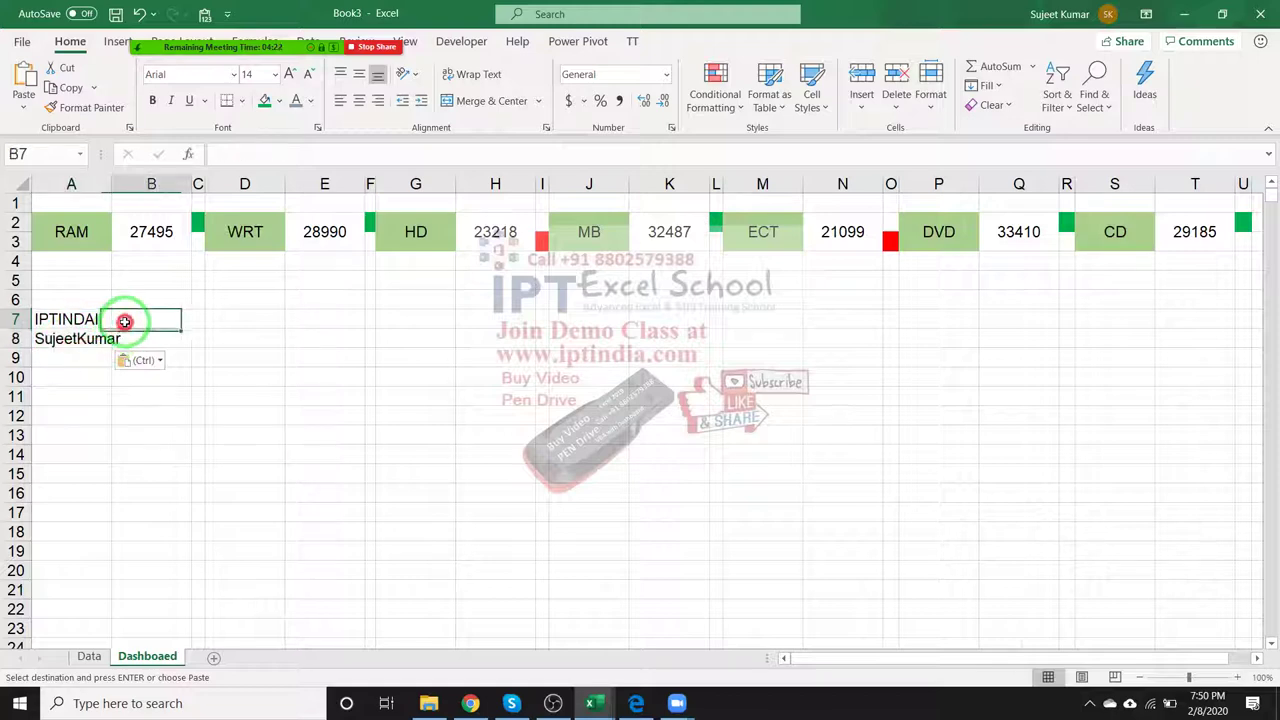
text(=su)
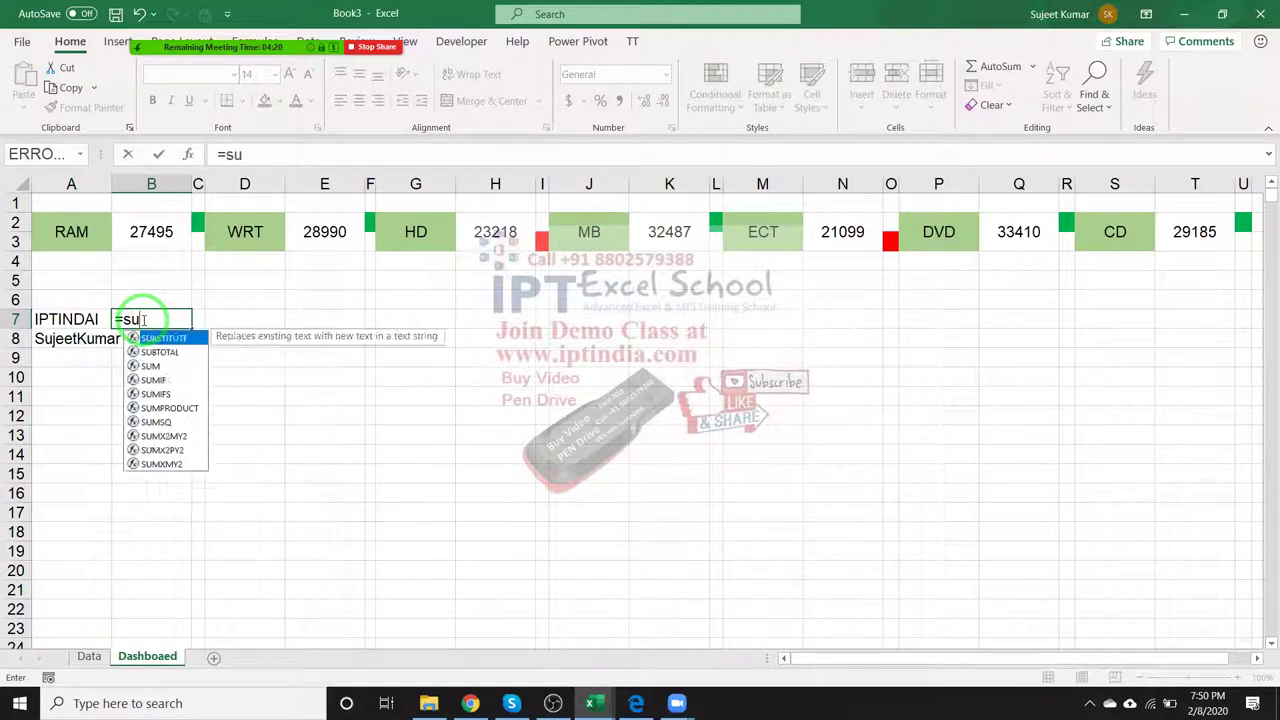
text(m)
key(Down)
key(Down)
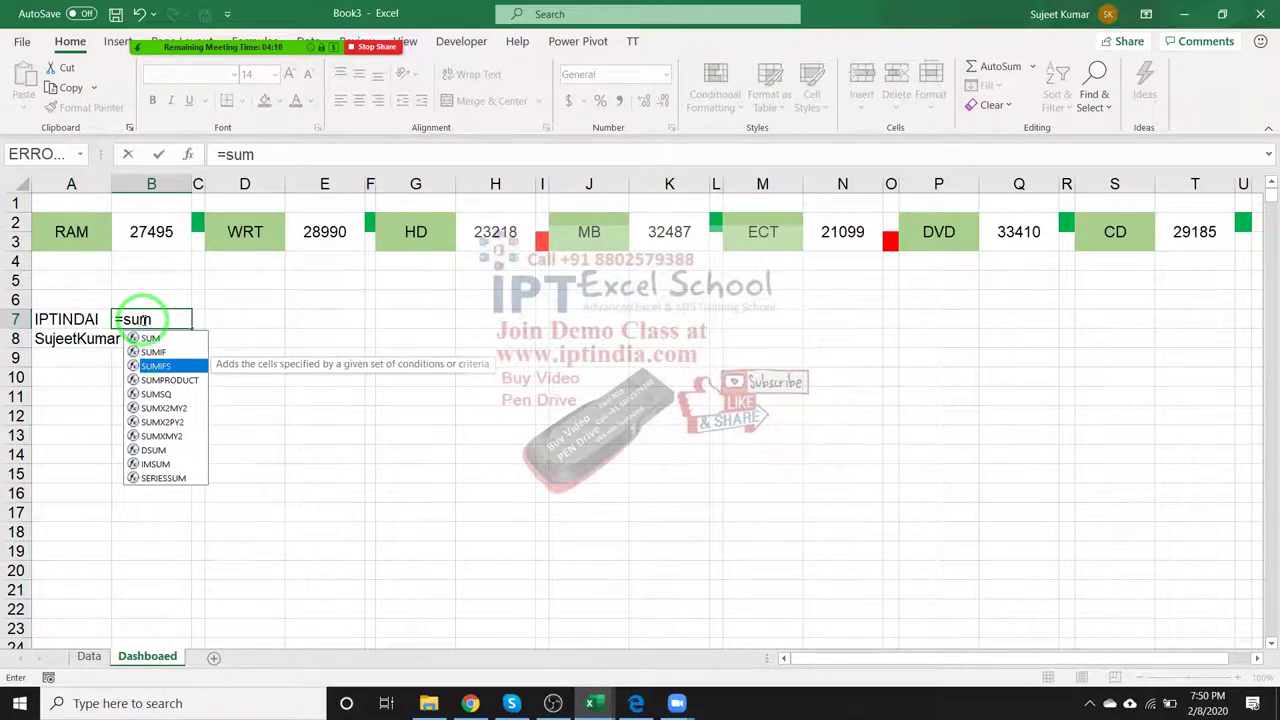
key(Tab)
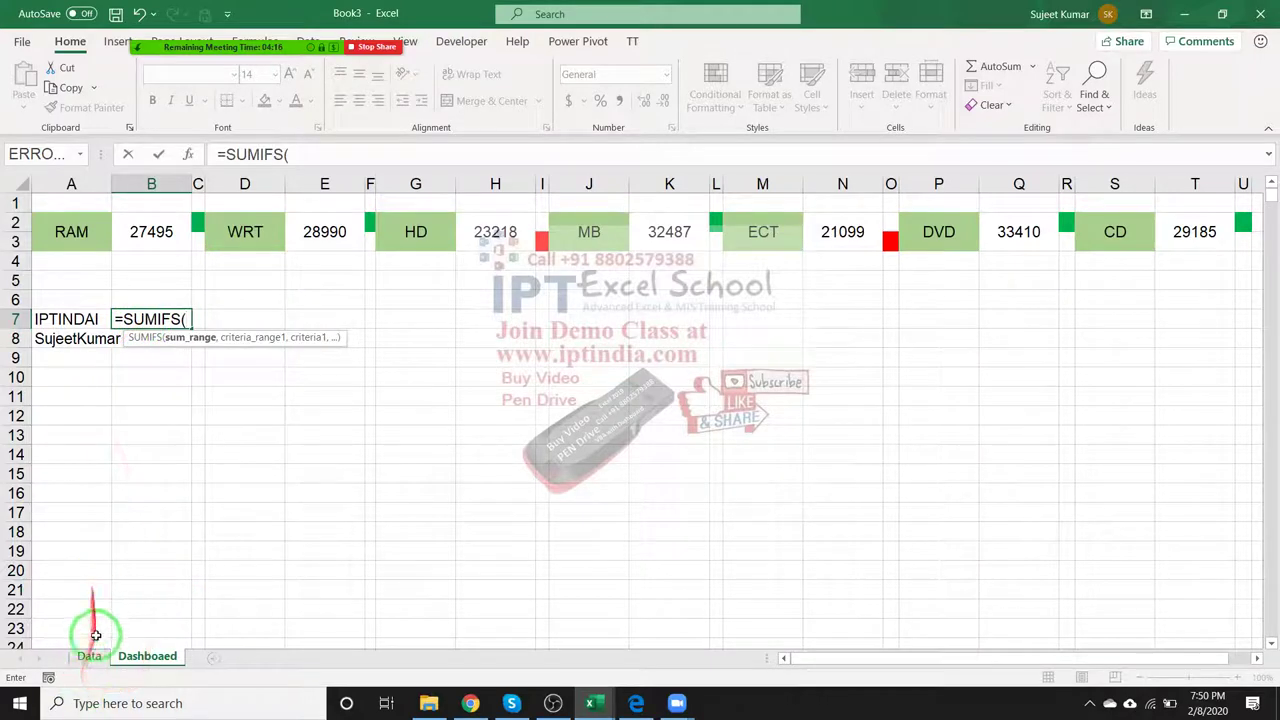
key(BackSpace)
key(BackSpace)
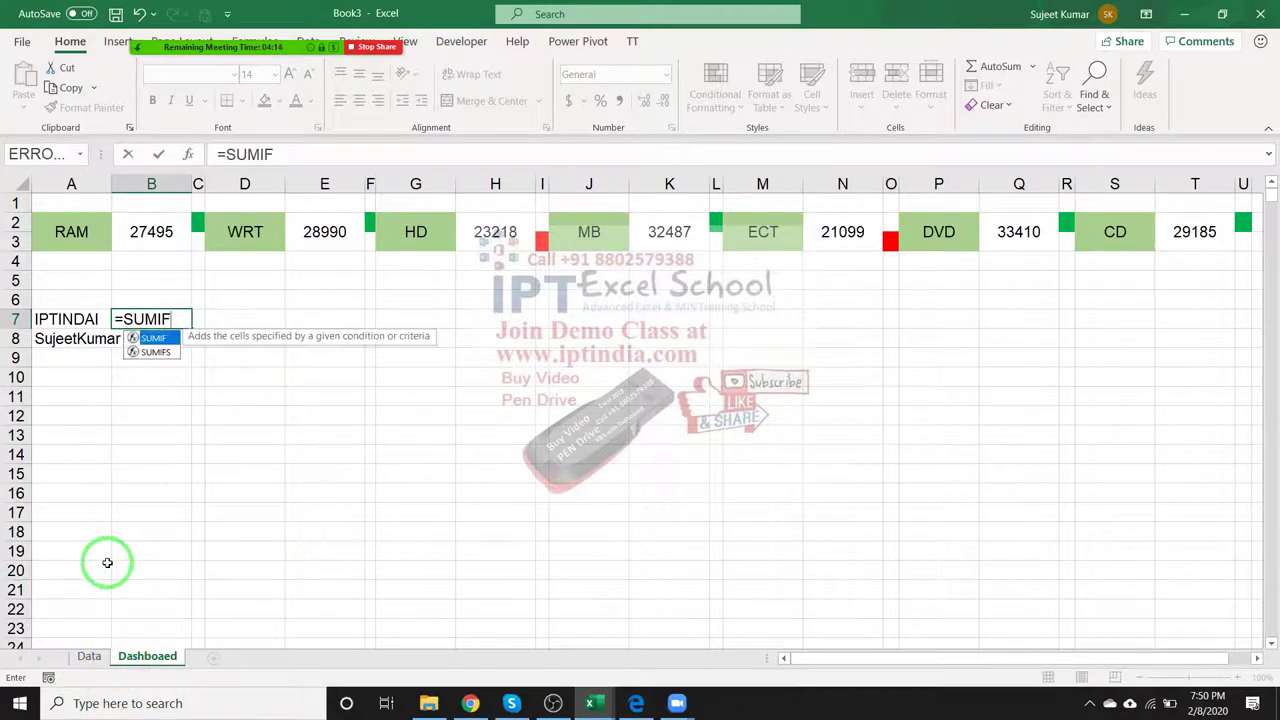
key(Tab)
click(92, 657)
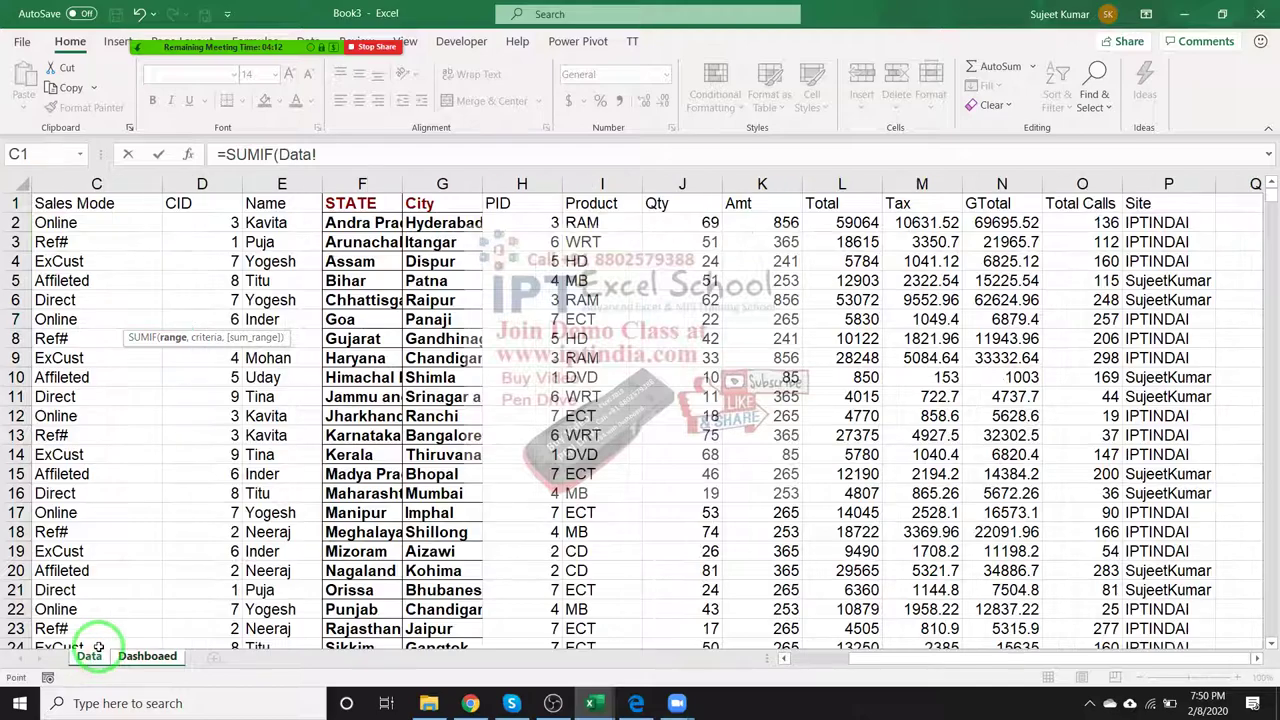
click(1166, 184)
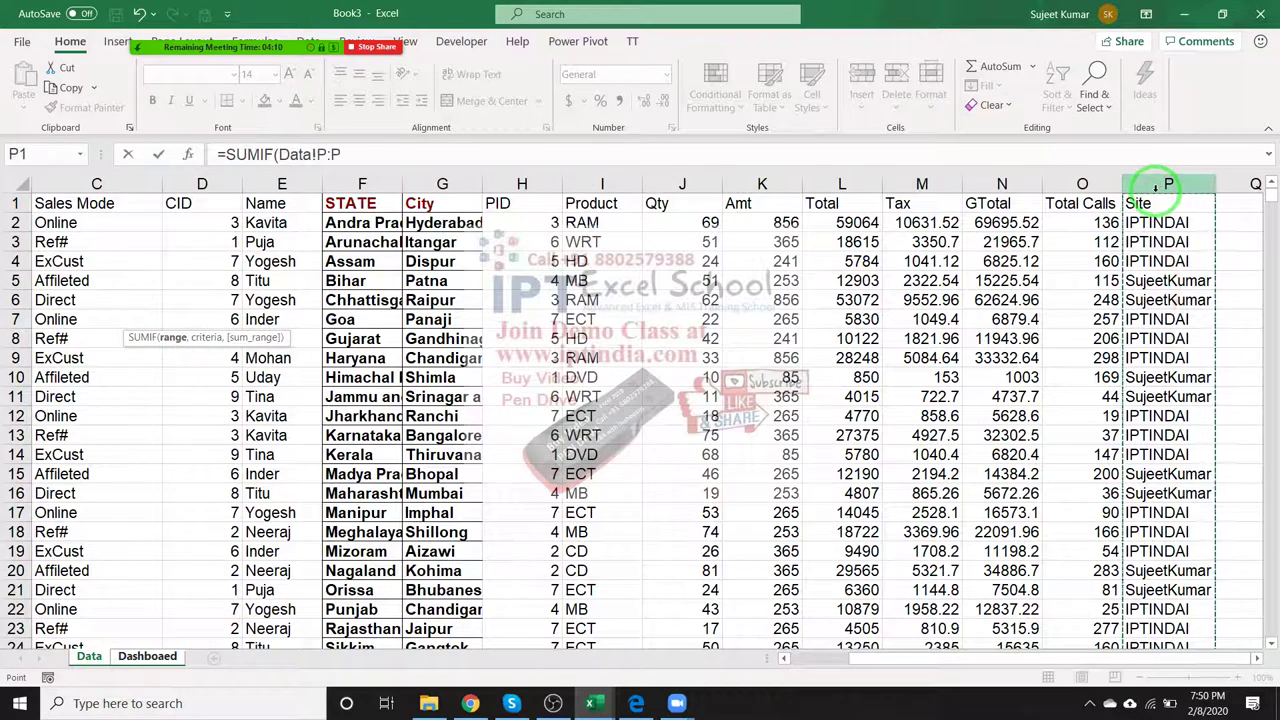
text(,)
click(150, 656)
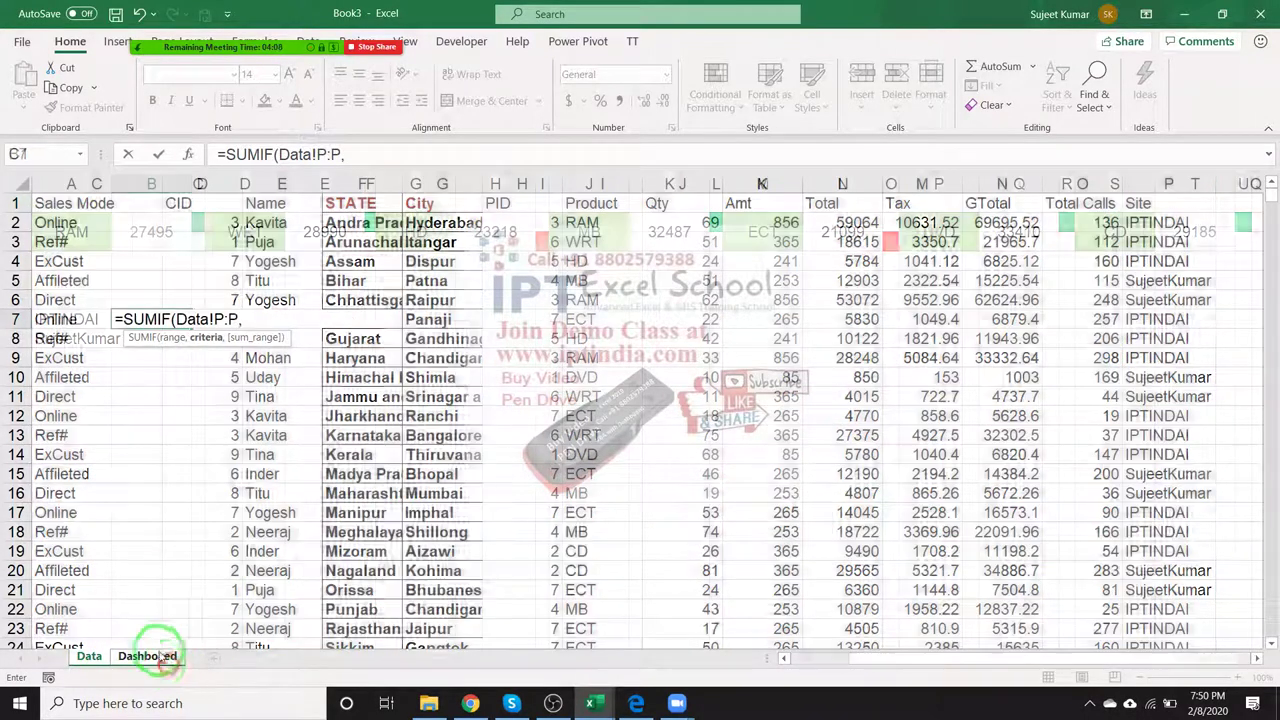
click(66, 319)
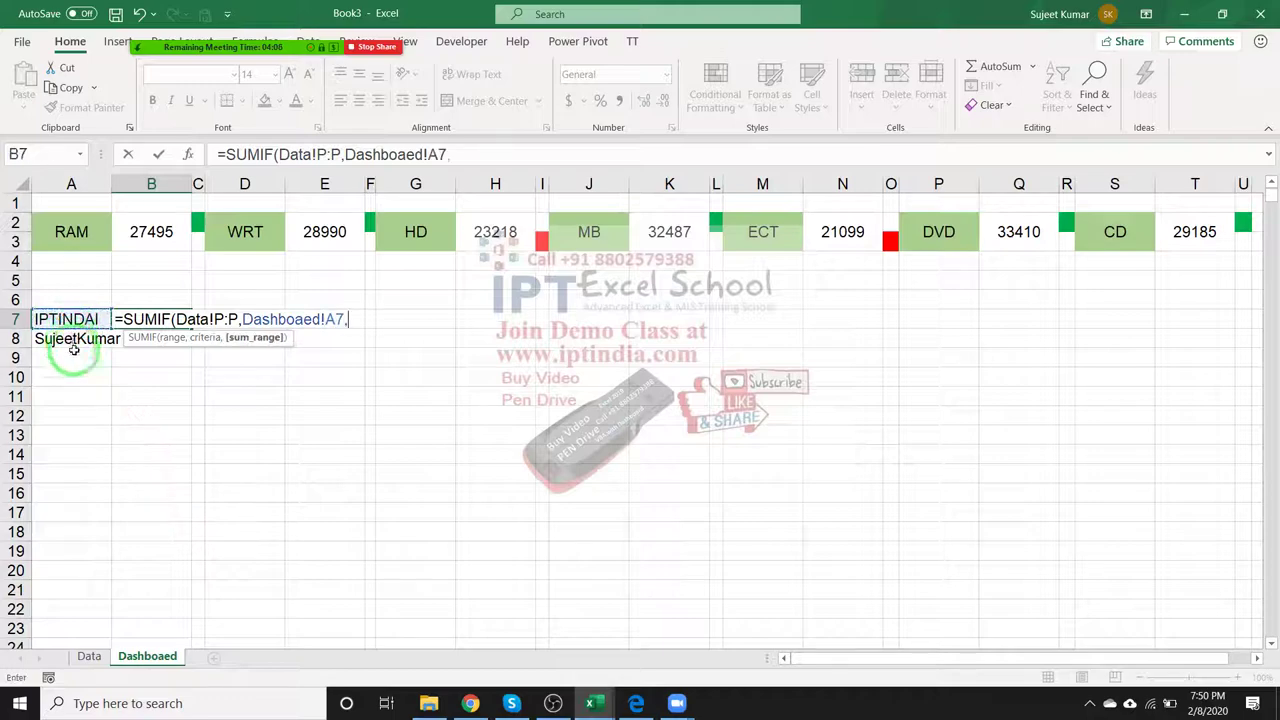
click(89, 656)
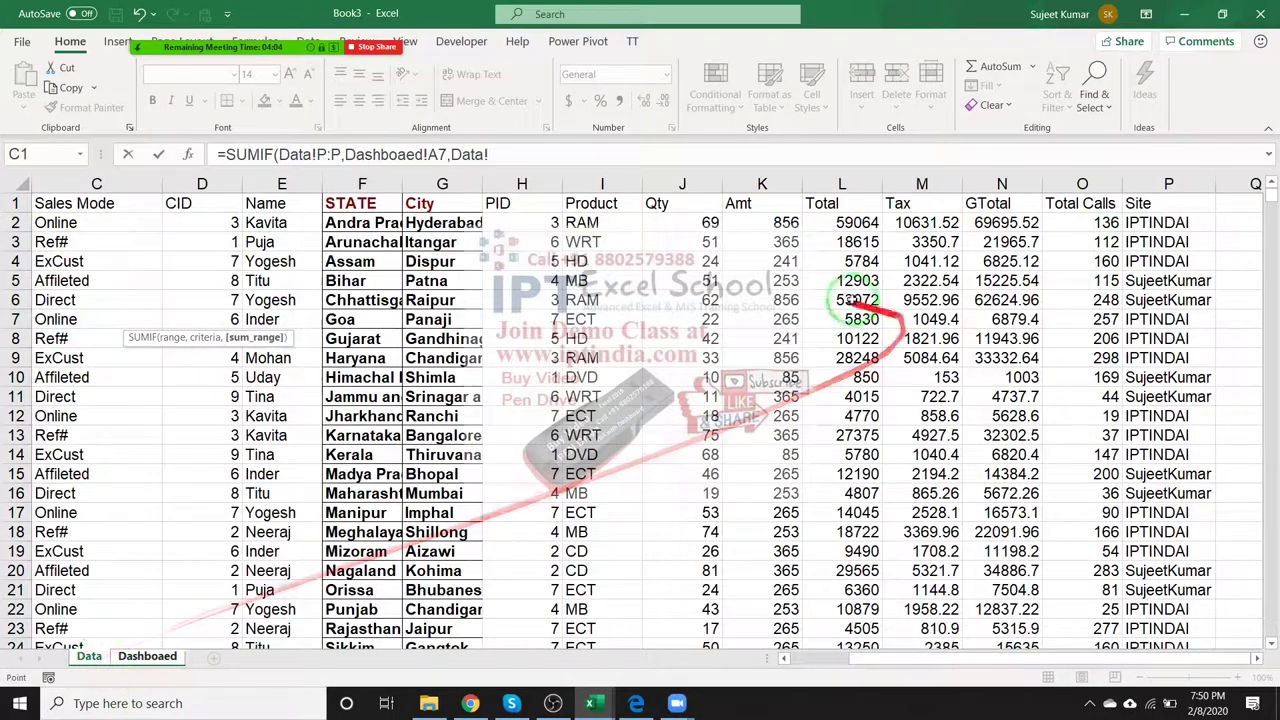
click(682, 184)
key(Return)
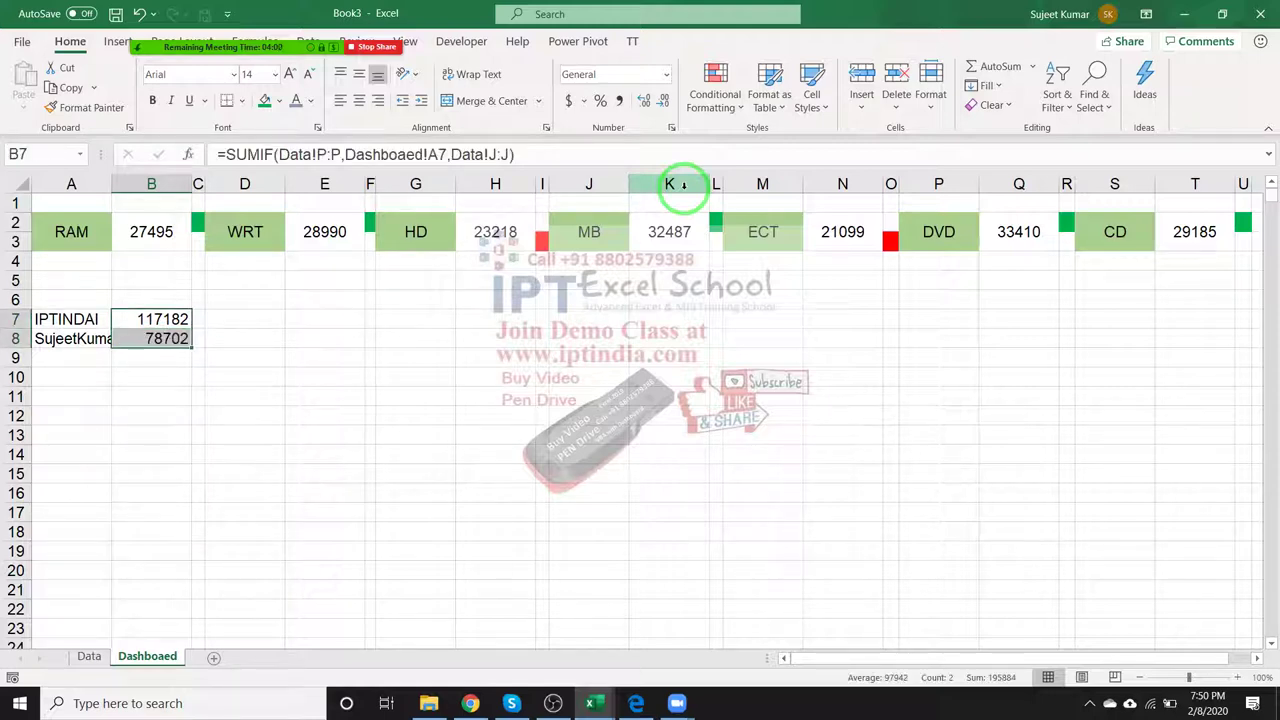
Select the site names and their totals in A7:B8.
key(Left)
key(shift+Right)
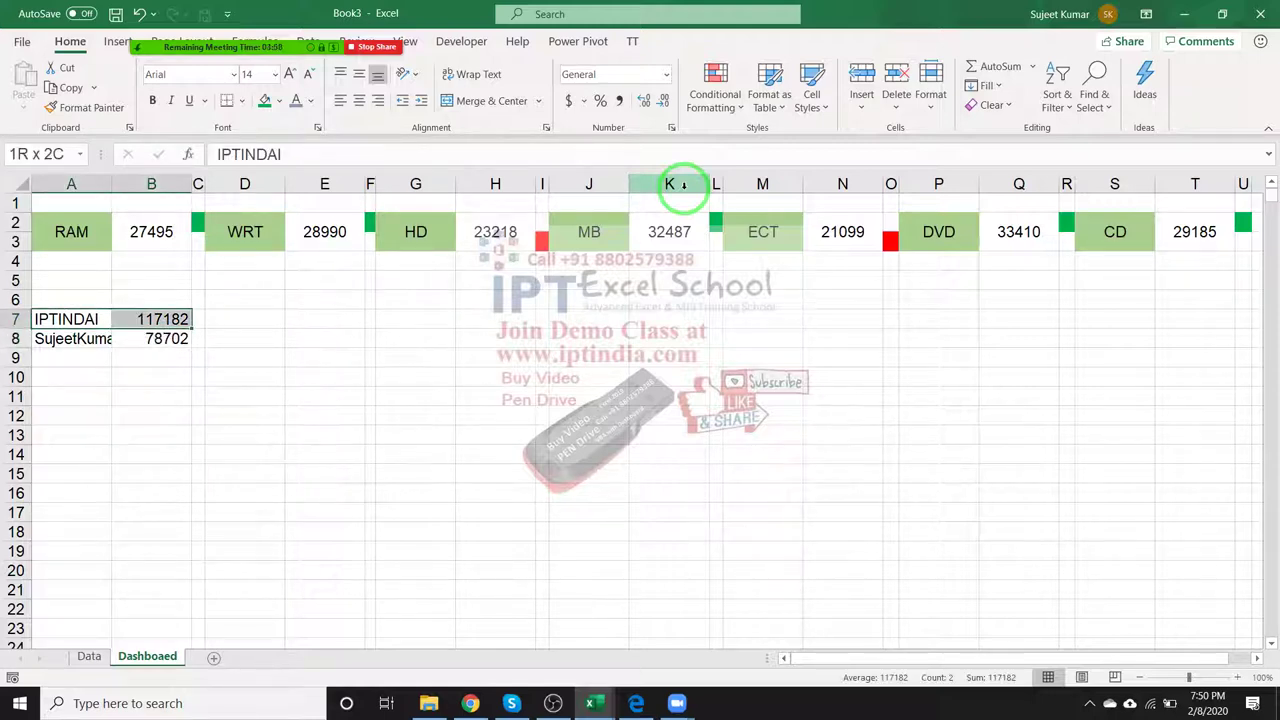
key(shift+Down)
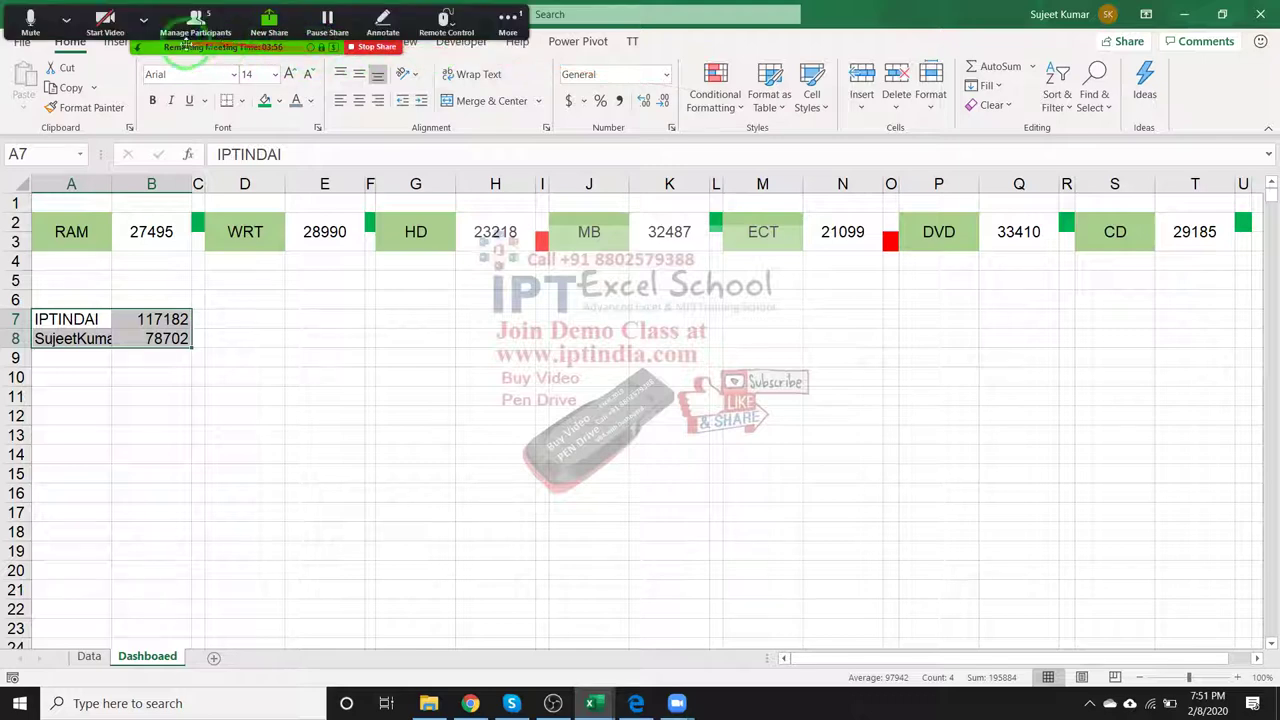
Insert a doughnut chart of the A7:B8 site totals and move it left below the product cards.
click(142, 56)
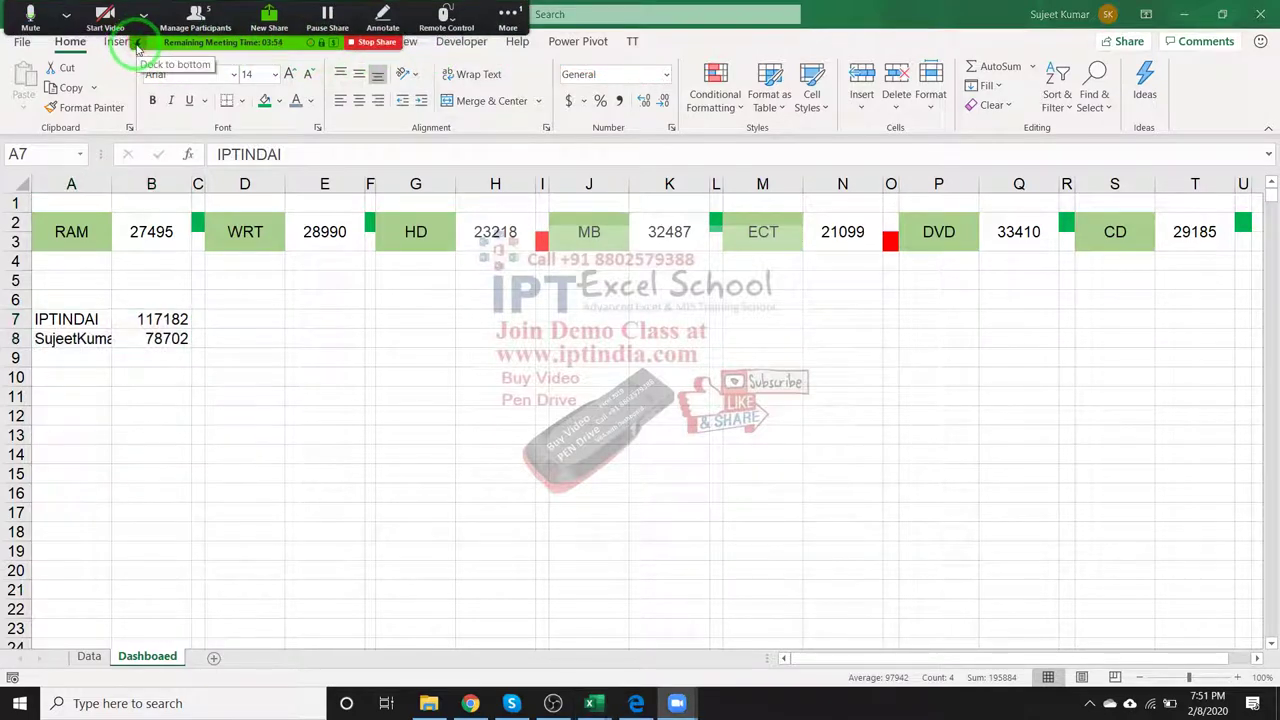
click(138, 48)
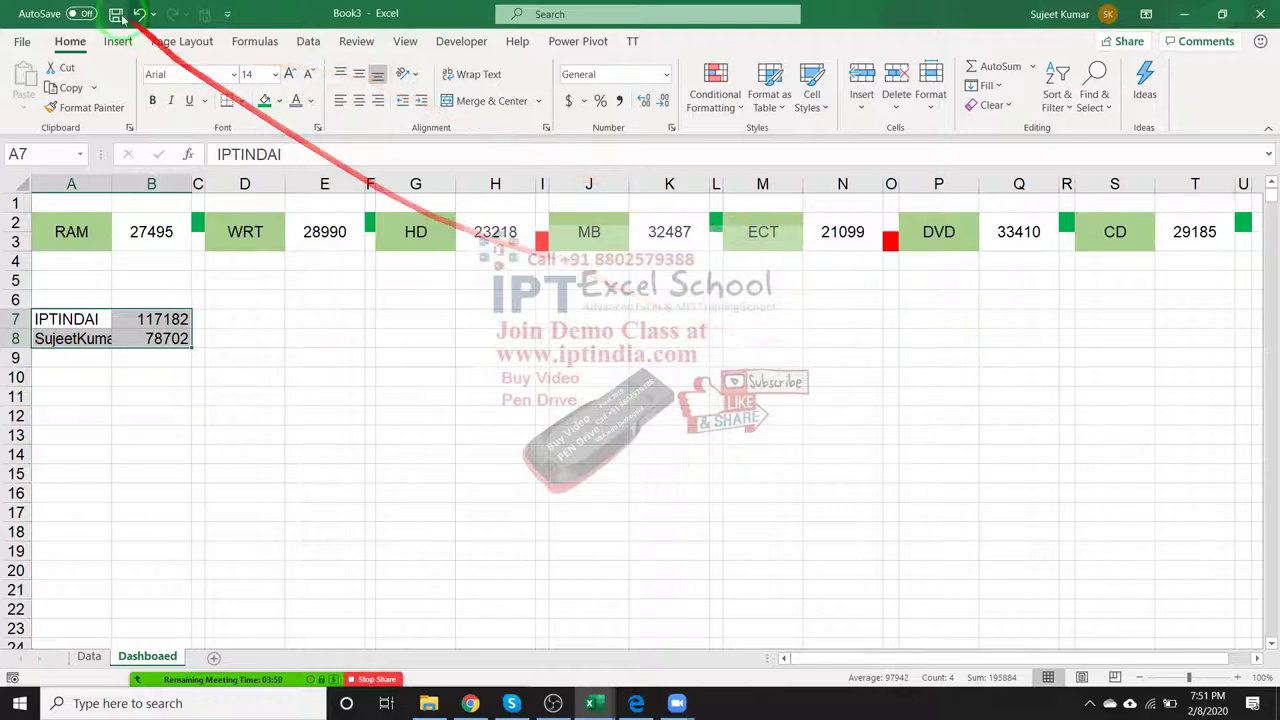
click(118, 44)
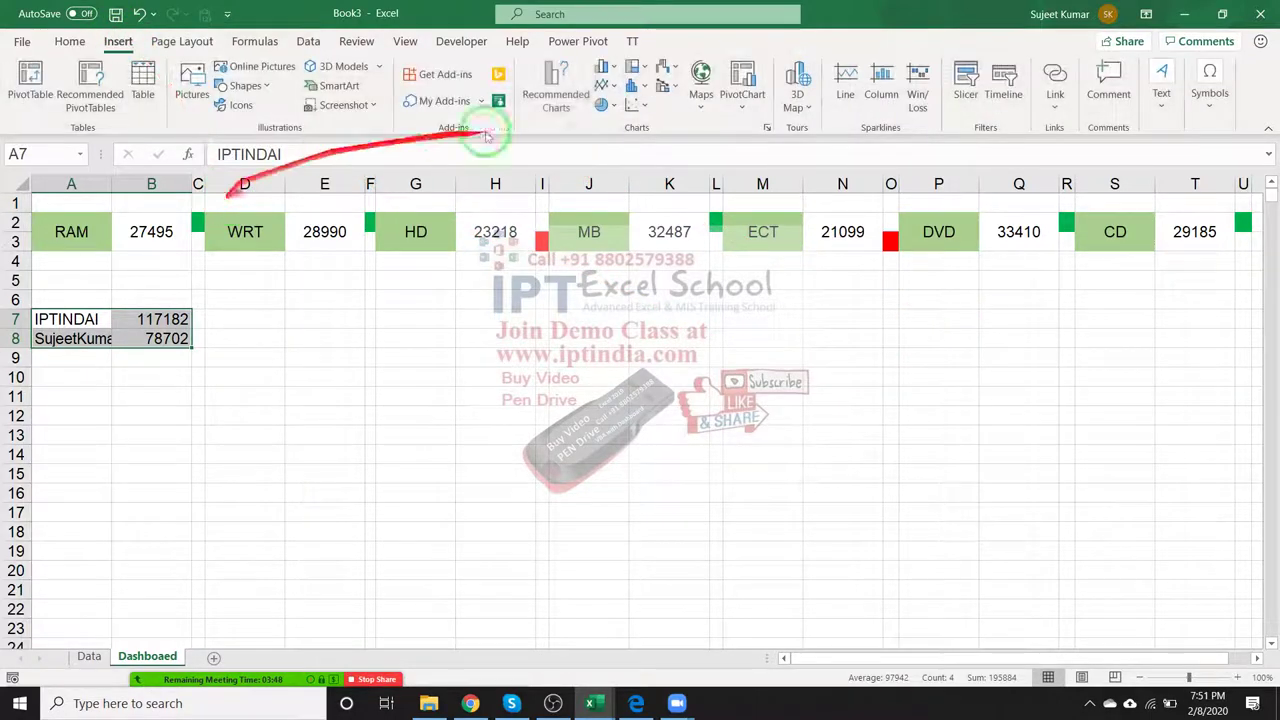
click(606, 104)
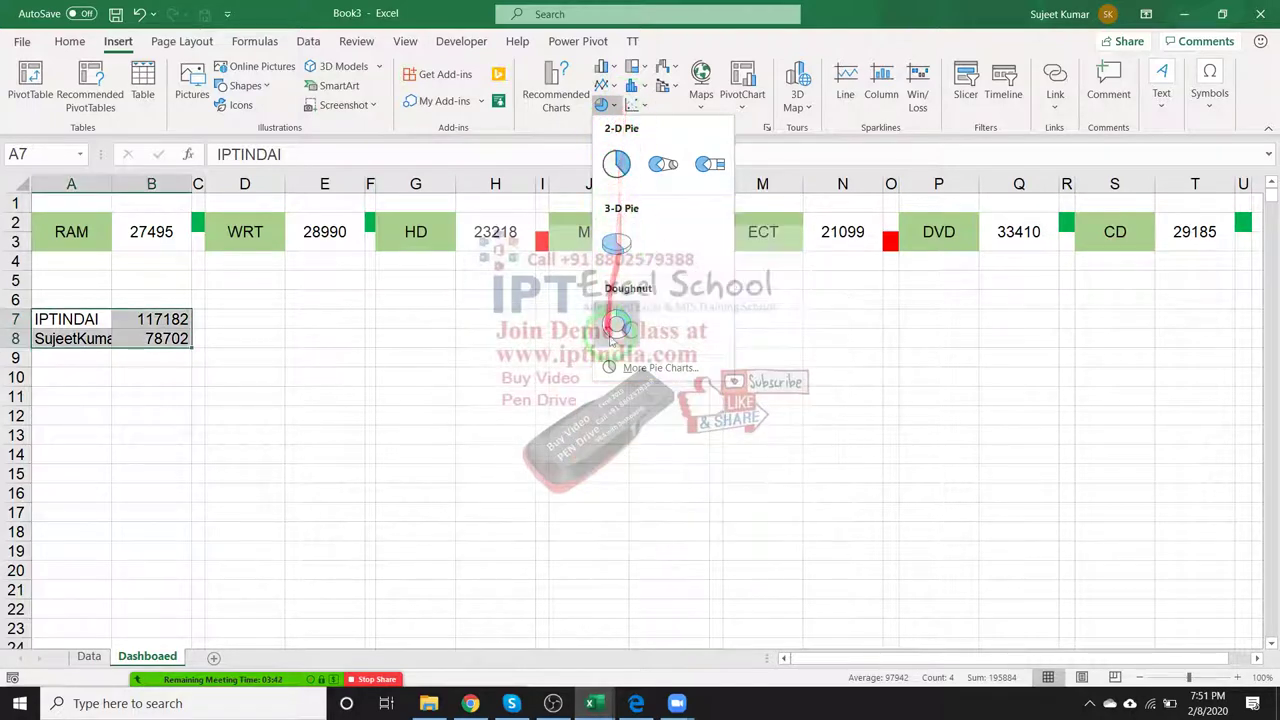
click(616, 325)
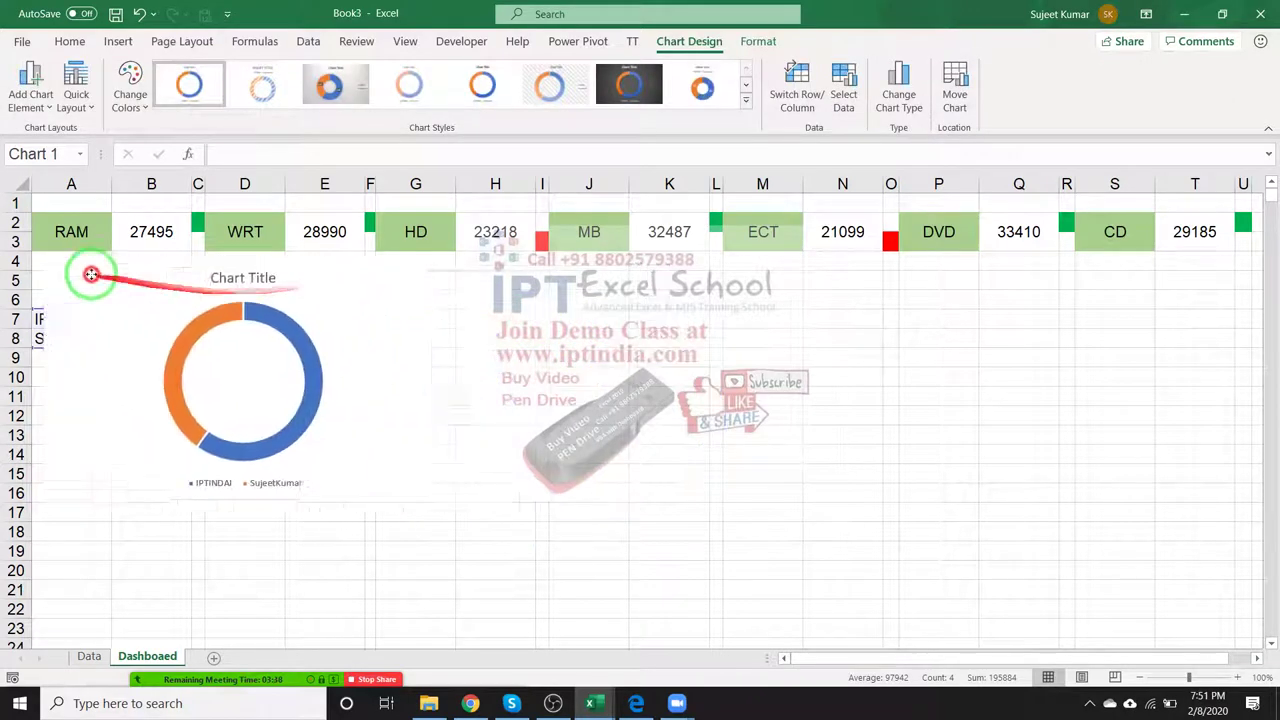
drag(526, 319, 112, 269)
Style the chart with the white Style 10, showing percentage labels and a bottom legend.
click(735, 105)
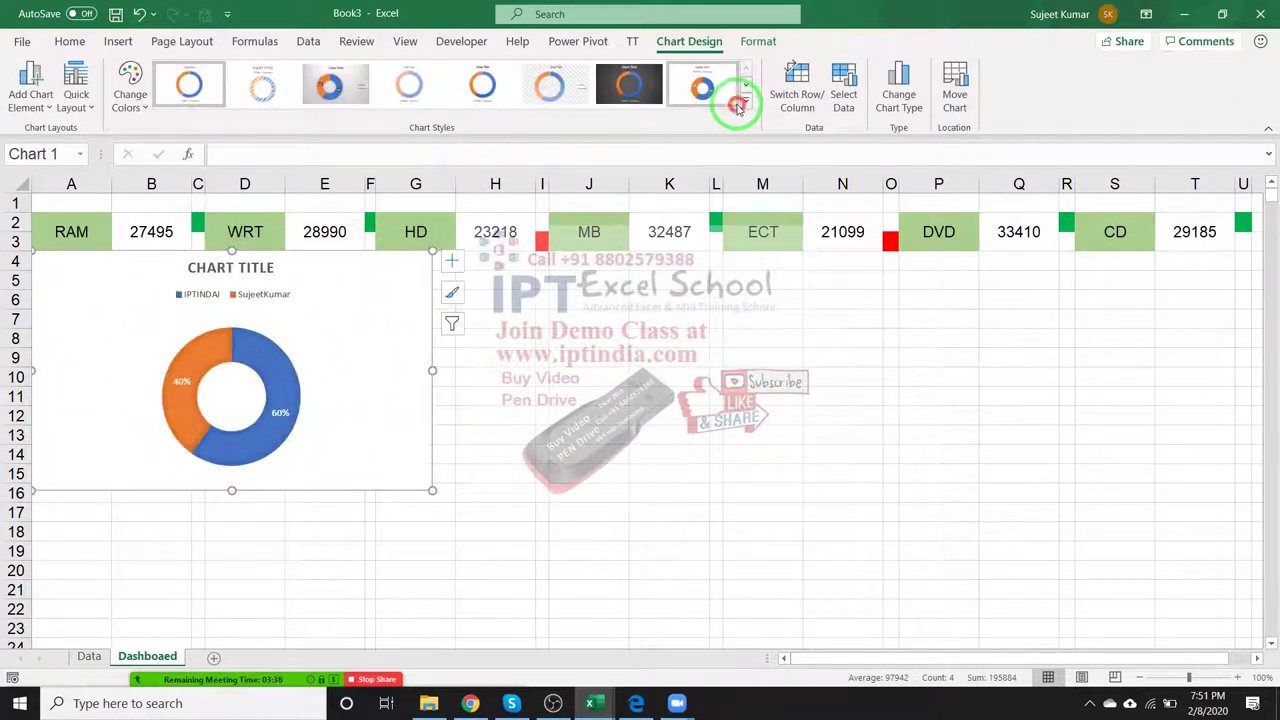
click(745, 100)
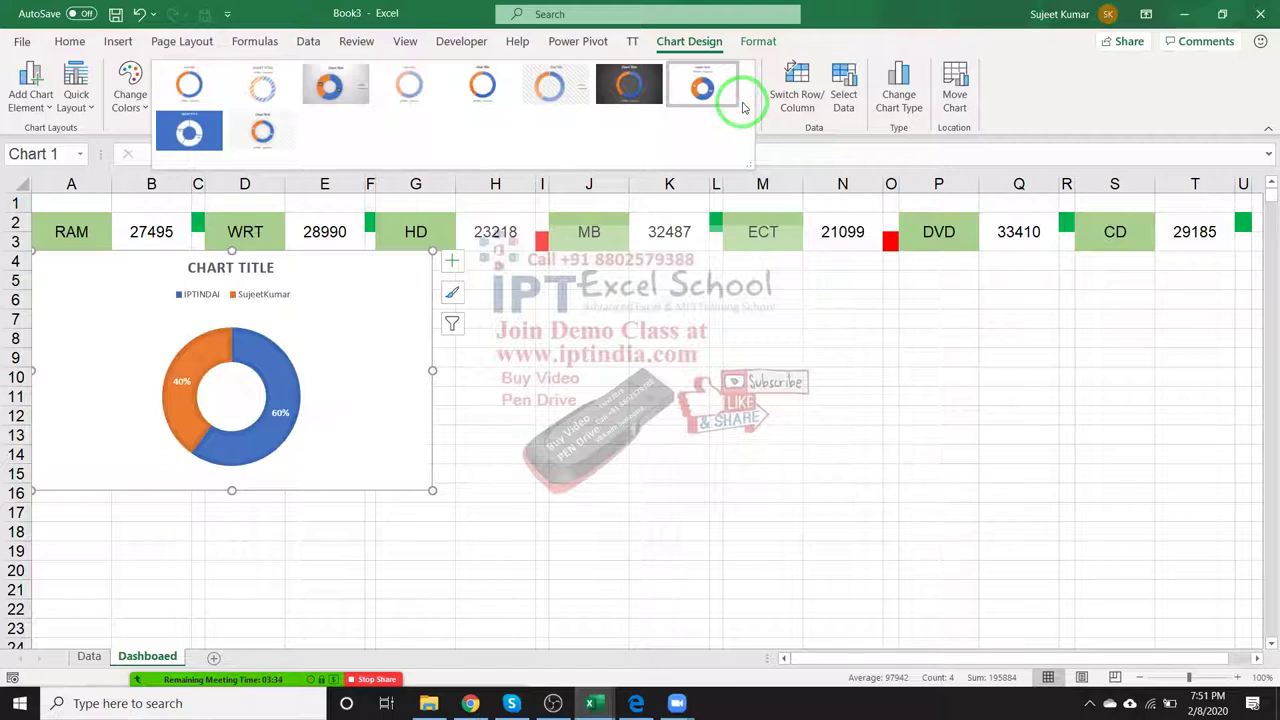
click(189, 128)
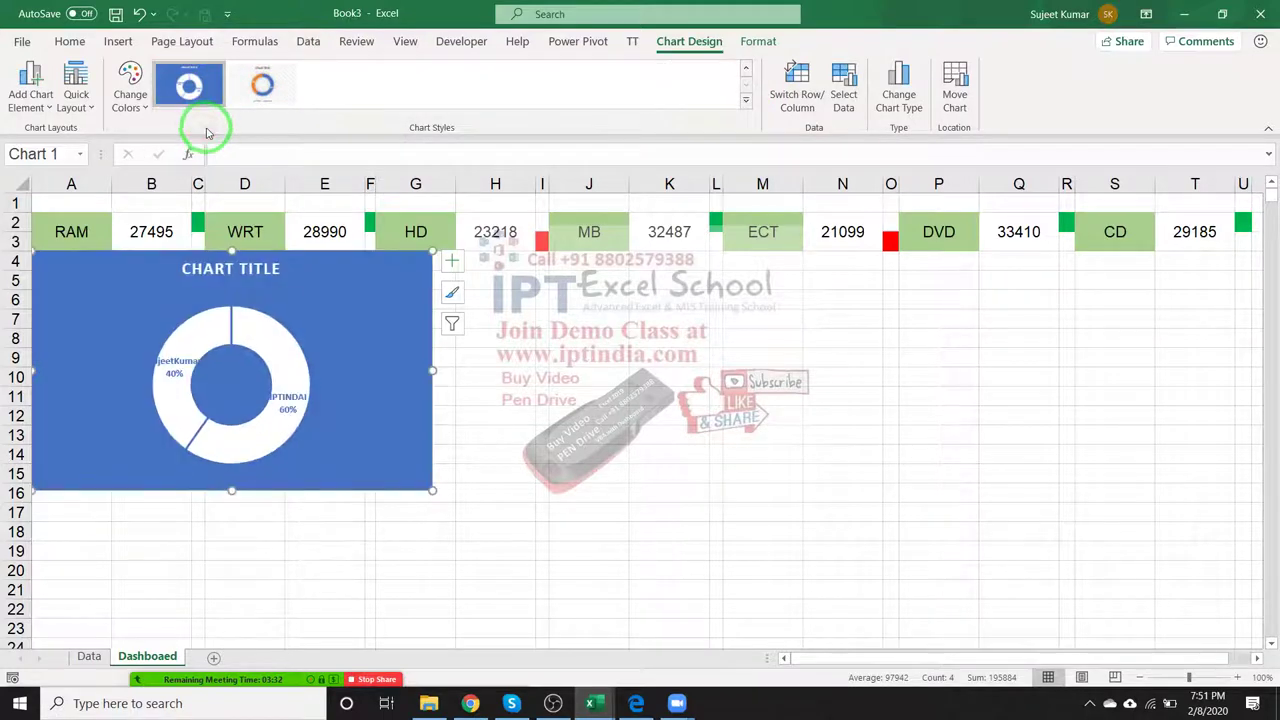
click(266, 90)
click(170, 97)
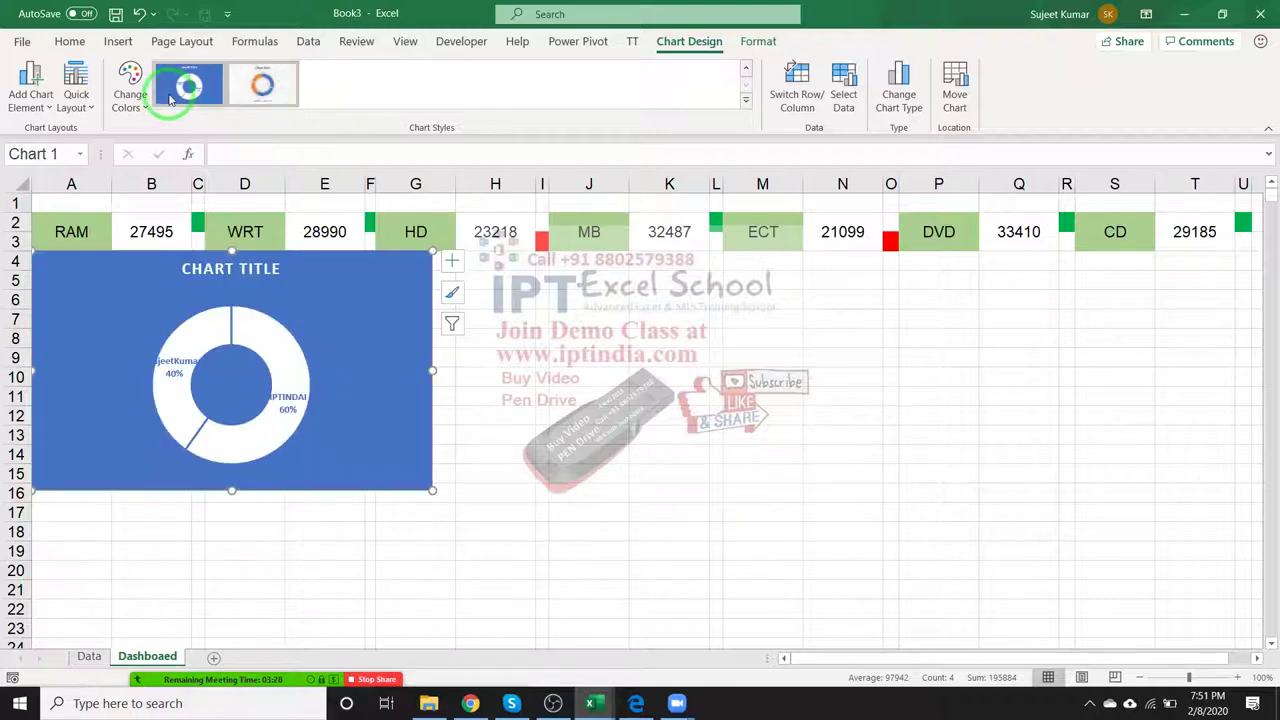
click(236, 104)
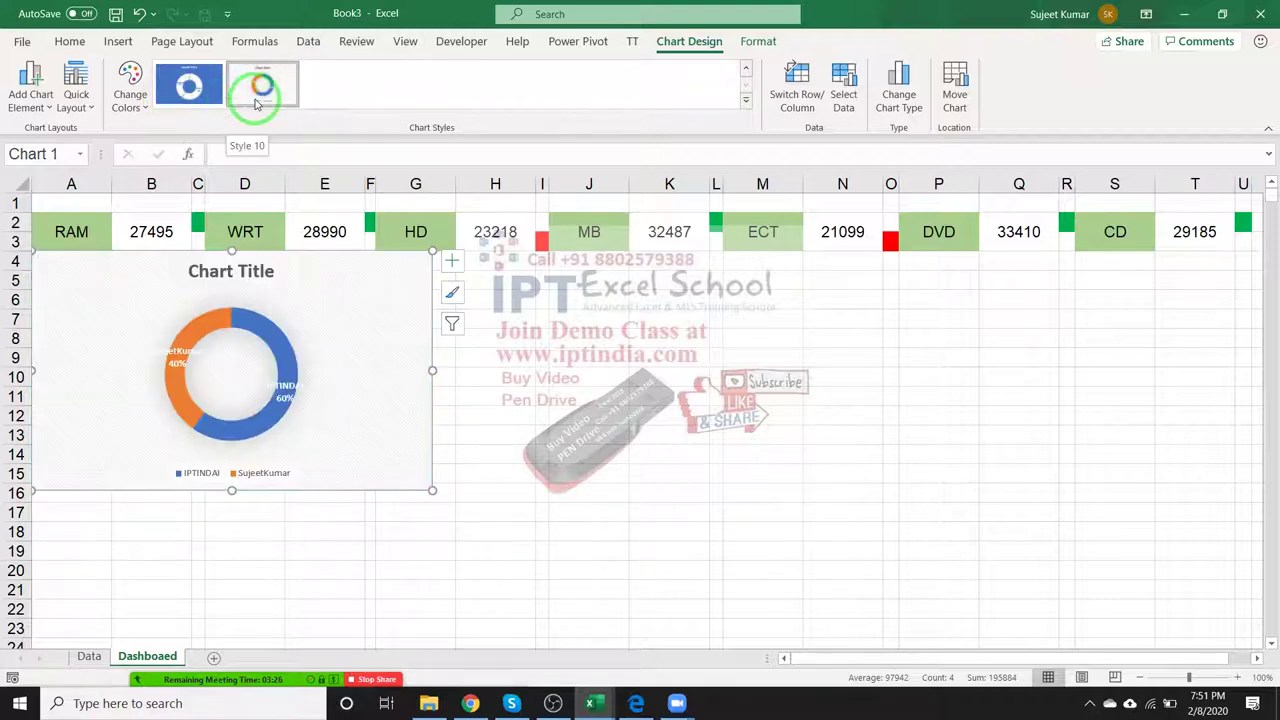
click(677, 494)
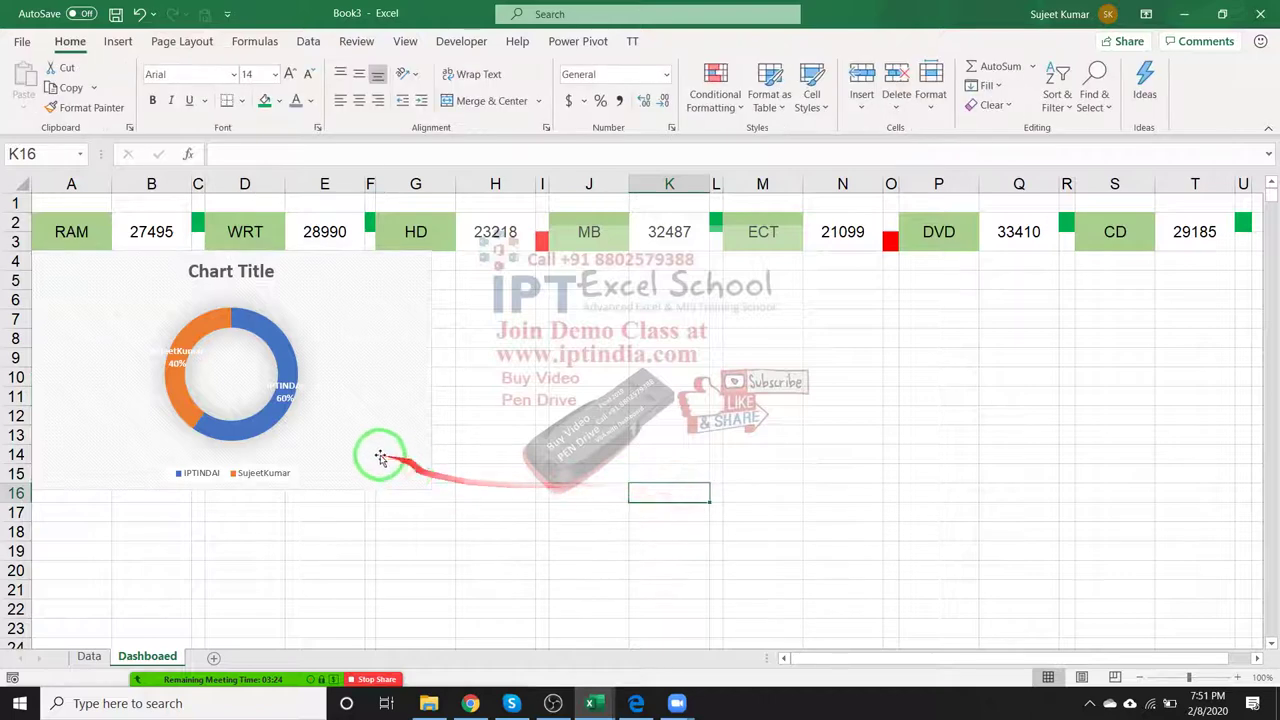
drag(380, 451, 372, 478)
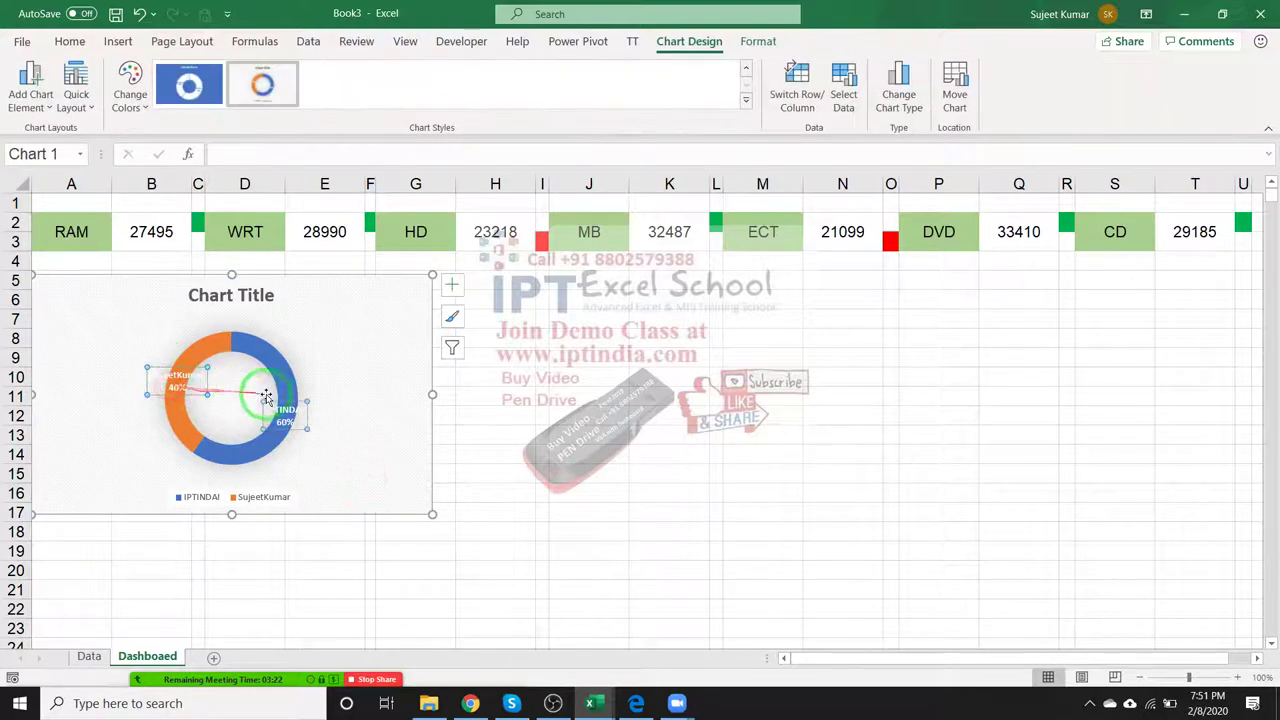
click(172, 390)
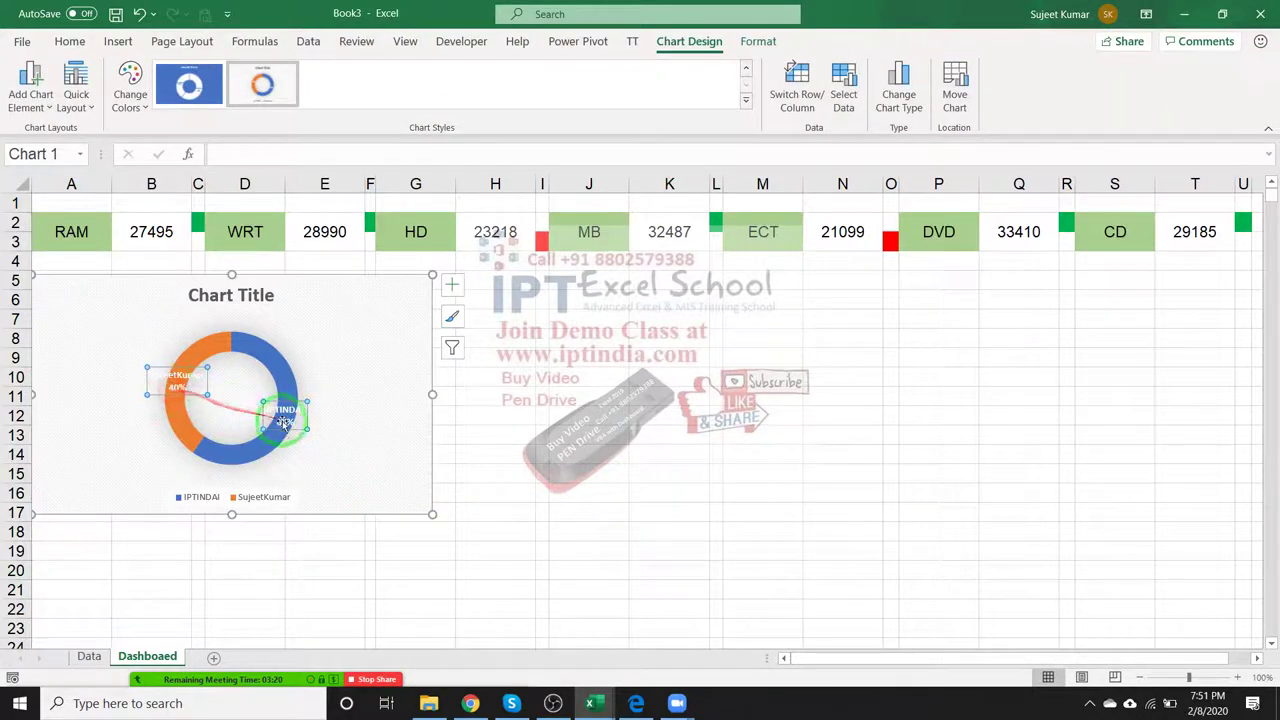
click(118, 41)
click(70, 41)
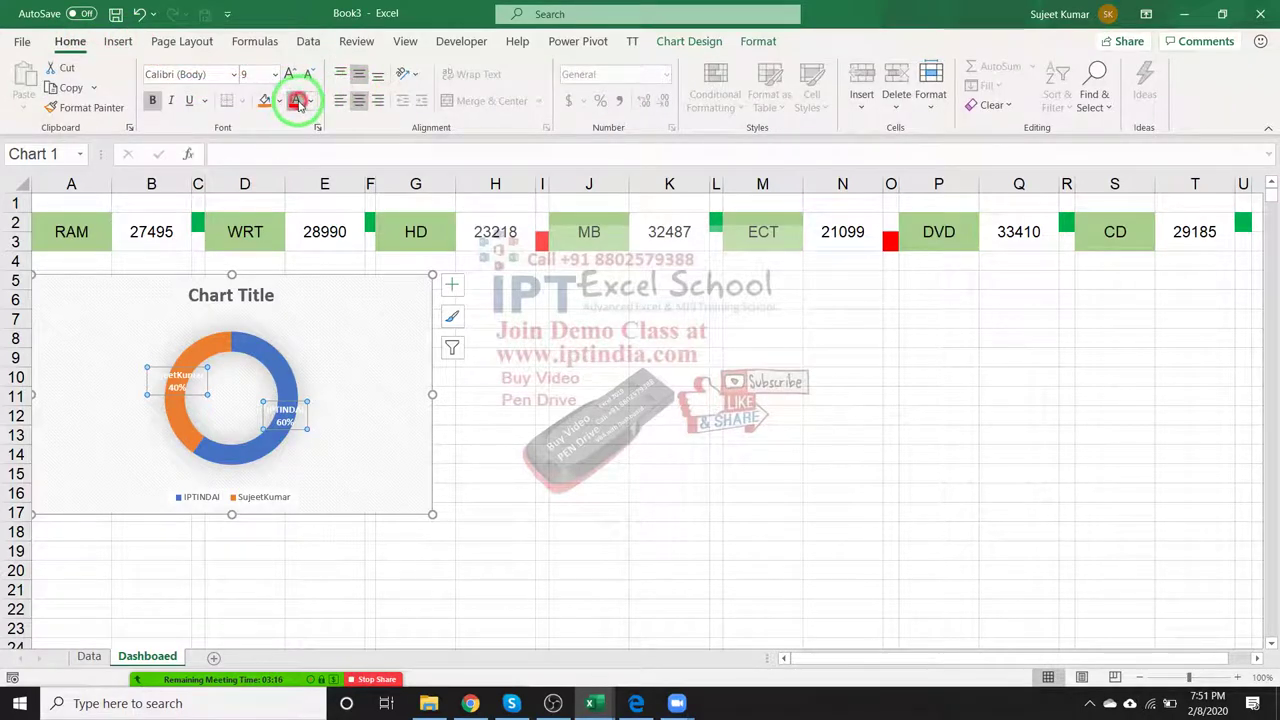
click(310, 104)
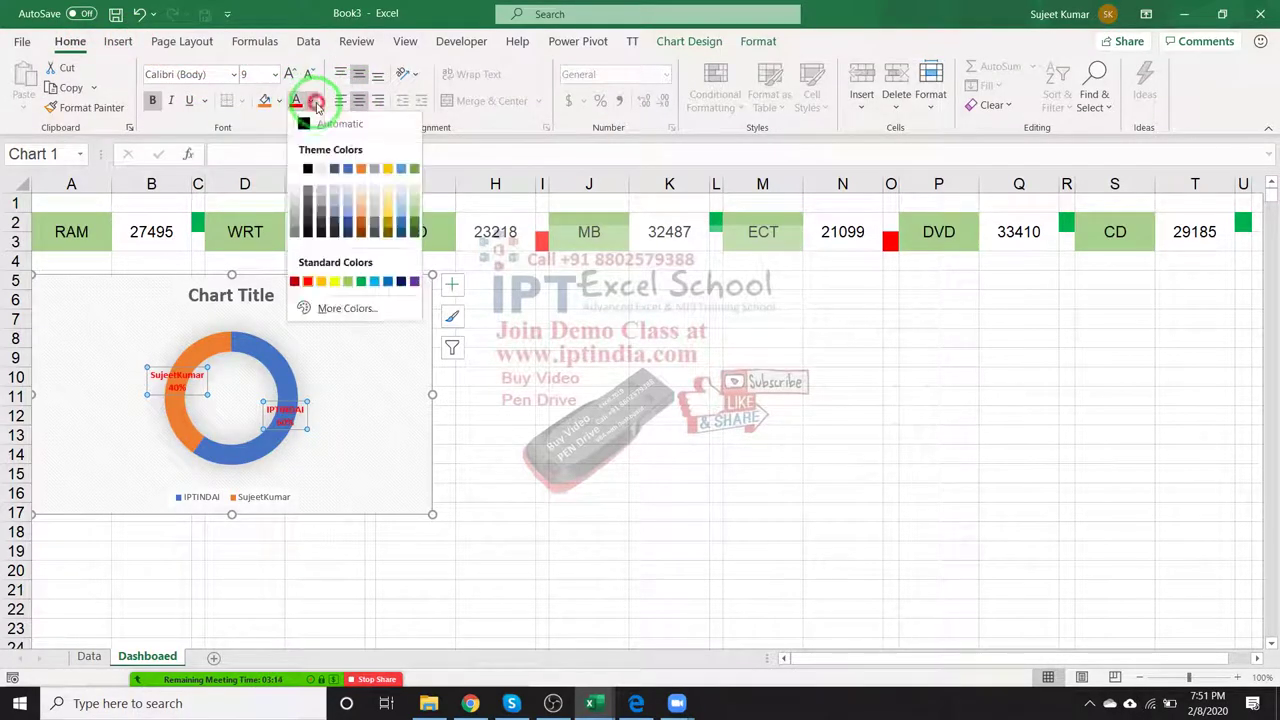
click(314, 122)
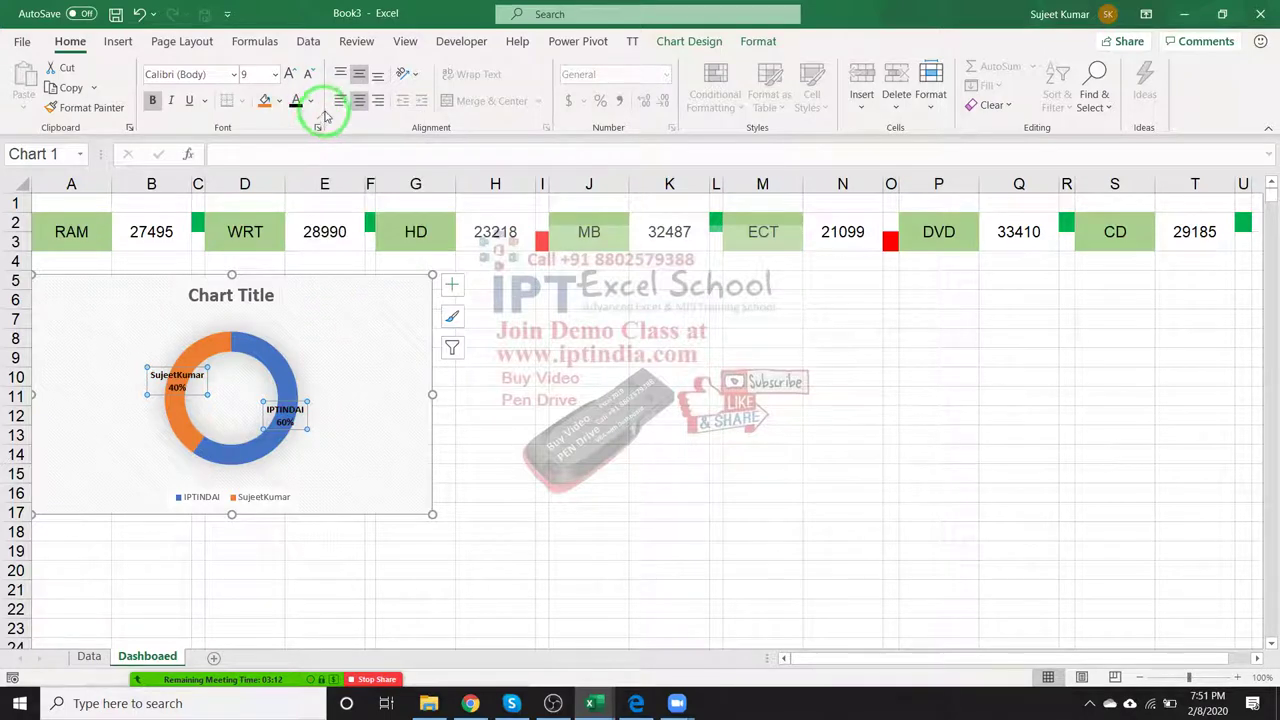
click(312, 104)
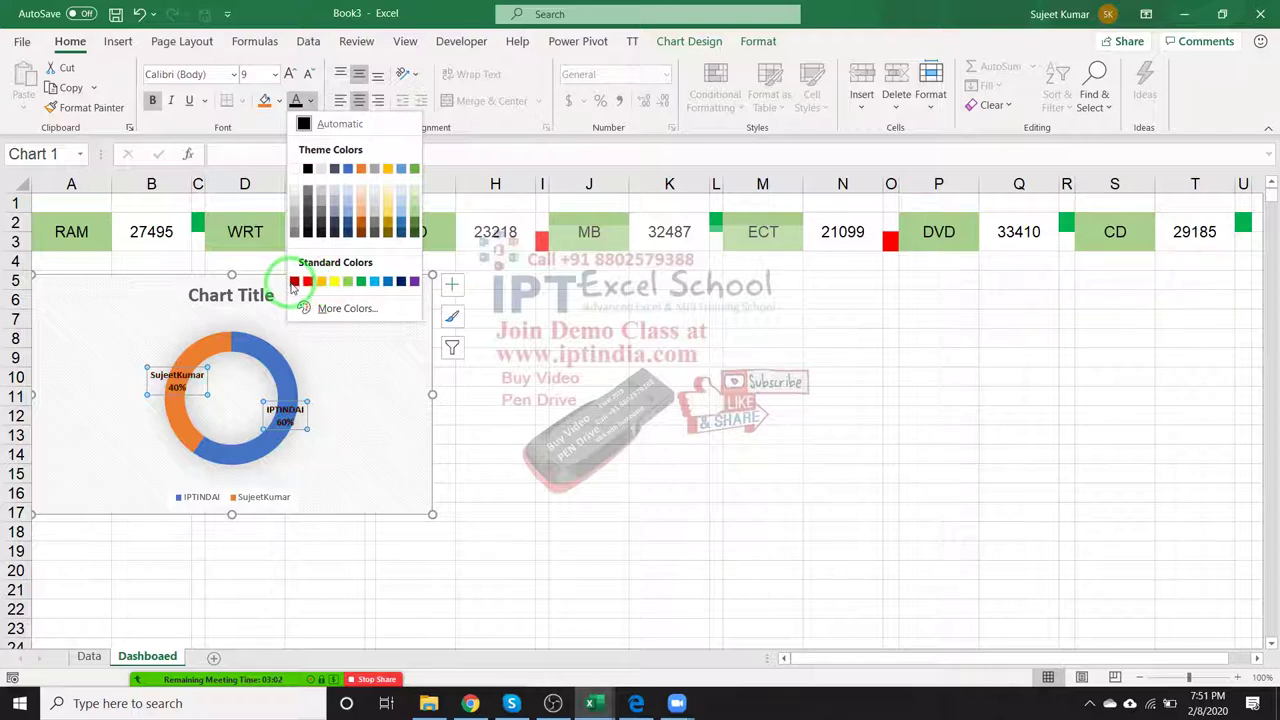
click(371, 389)
click(580, 416)
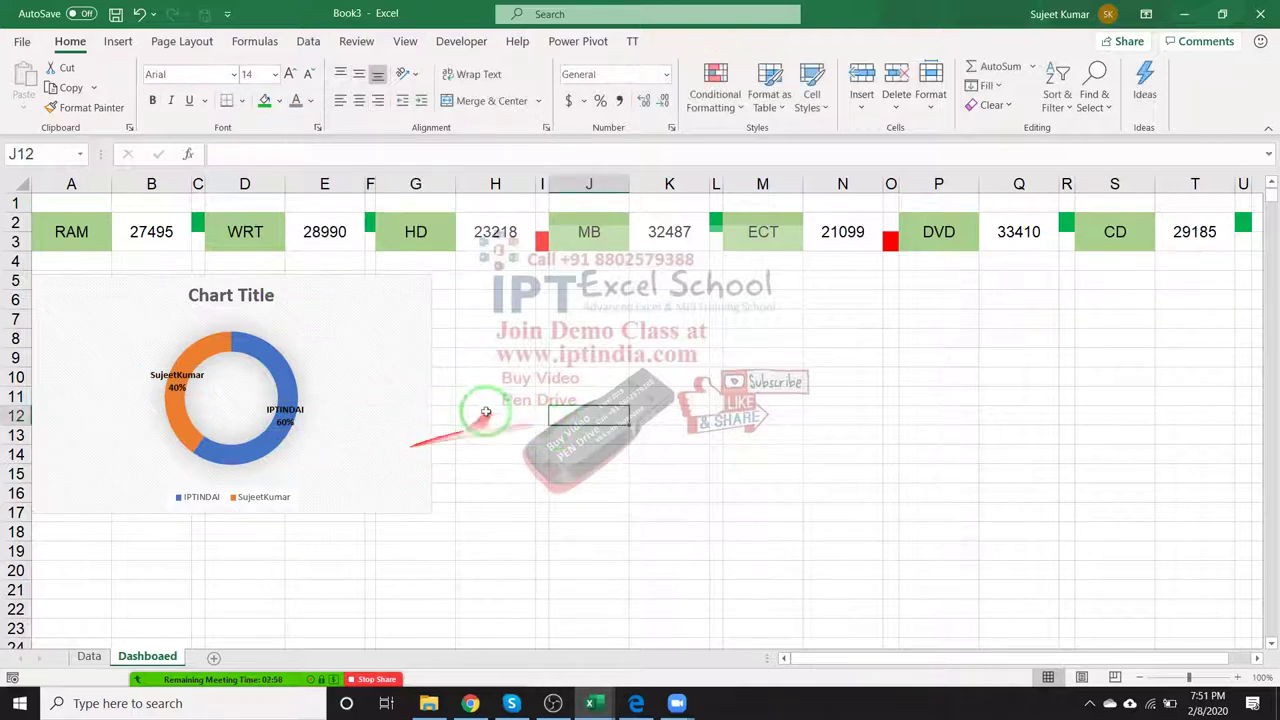
click(495, 376)
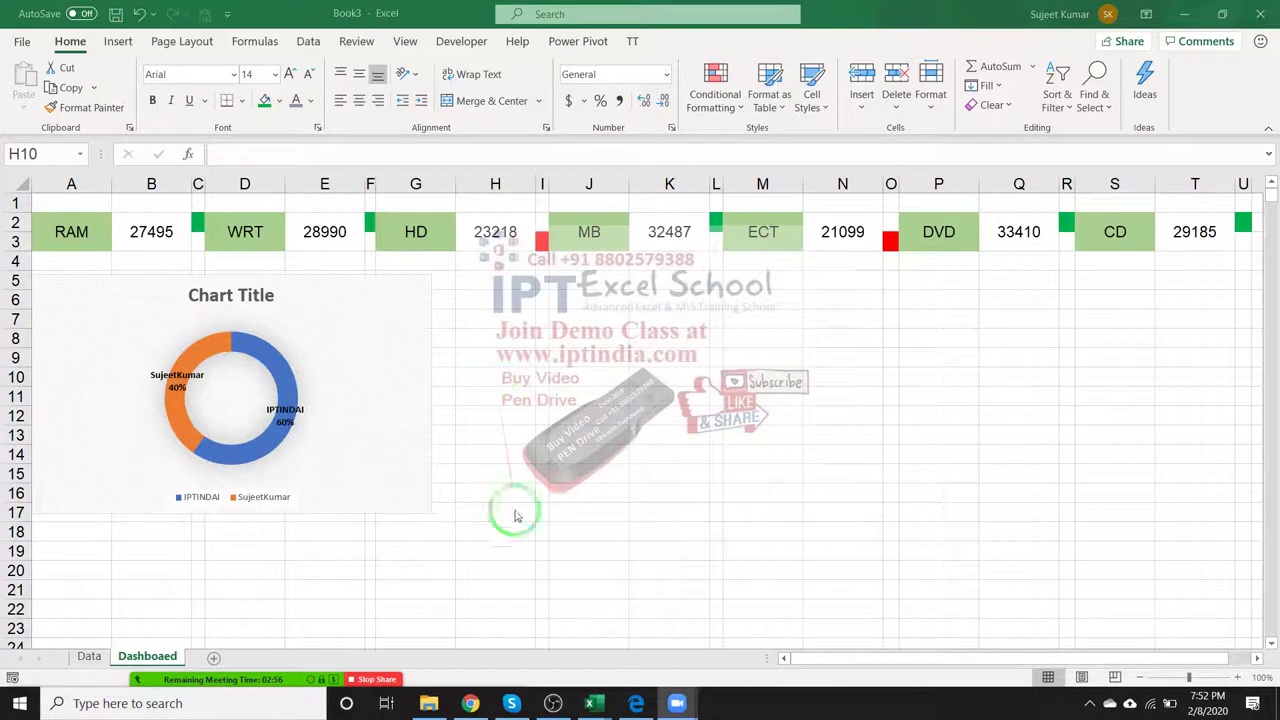
click(470, 700)
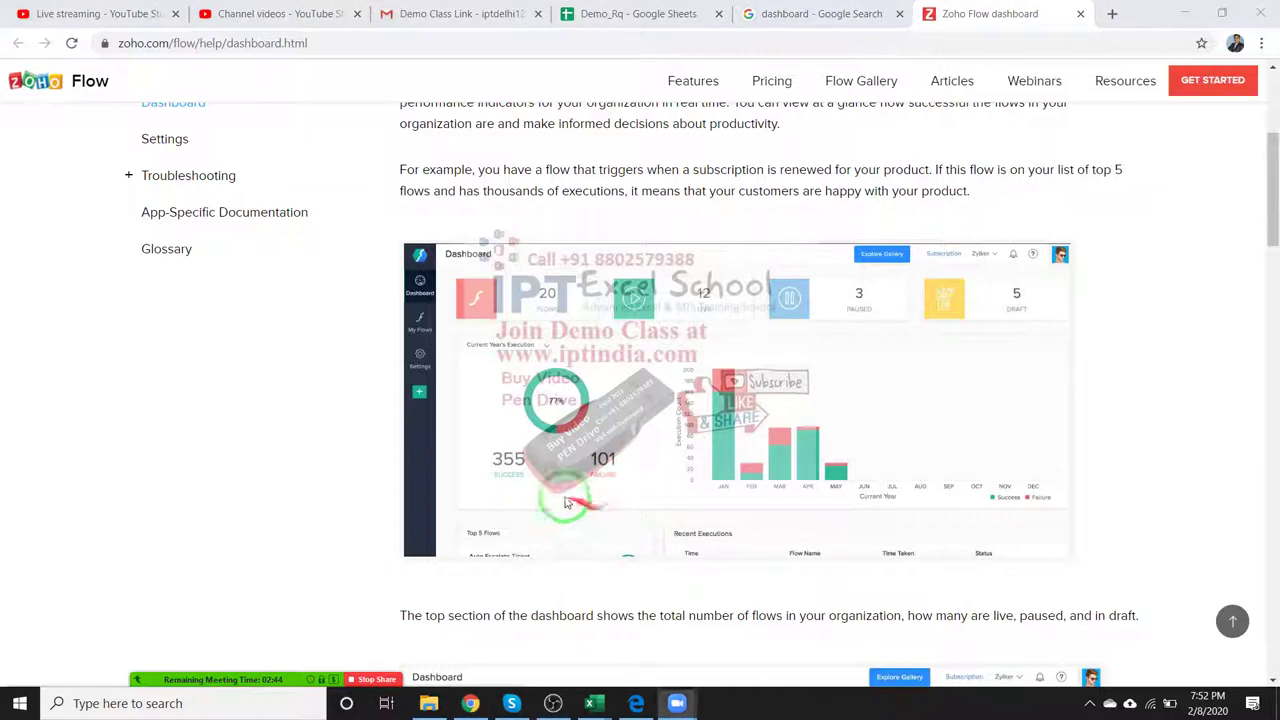
View the Zoho Flow dashboard help page in Chrome, then return to the Excel workbook.
click(625, 475)
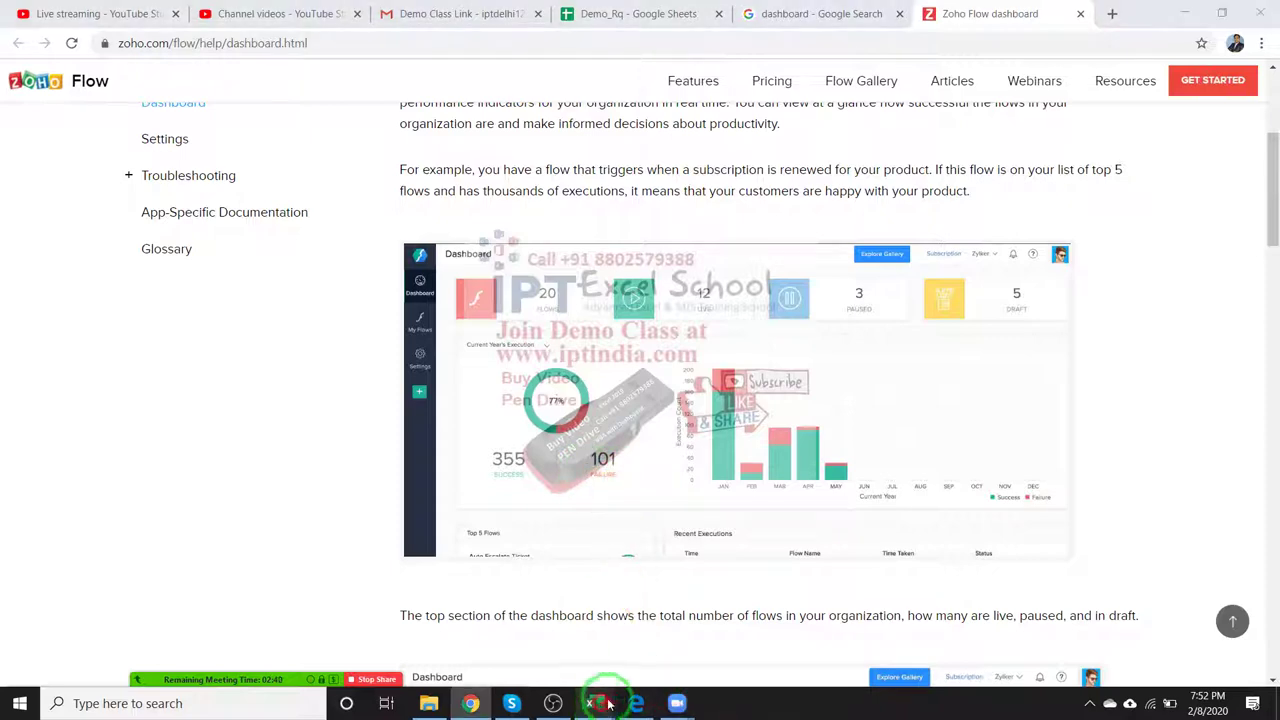
mouse_move(594, 703)
click(810, 640)
Drag the doughnut chart right, off the totals in A7:B8.
click(314, 510)
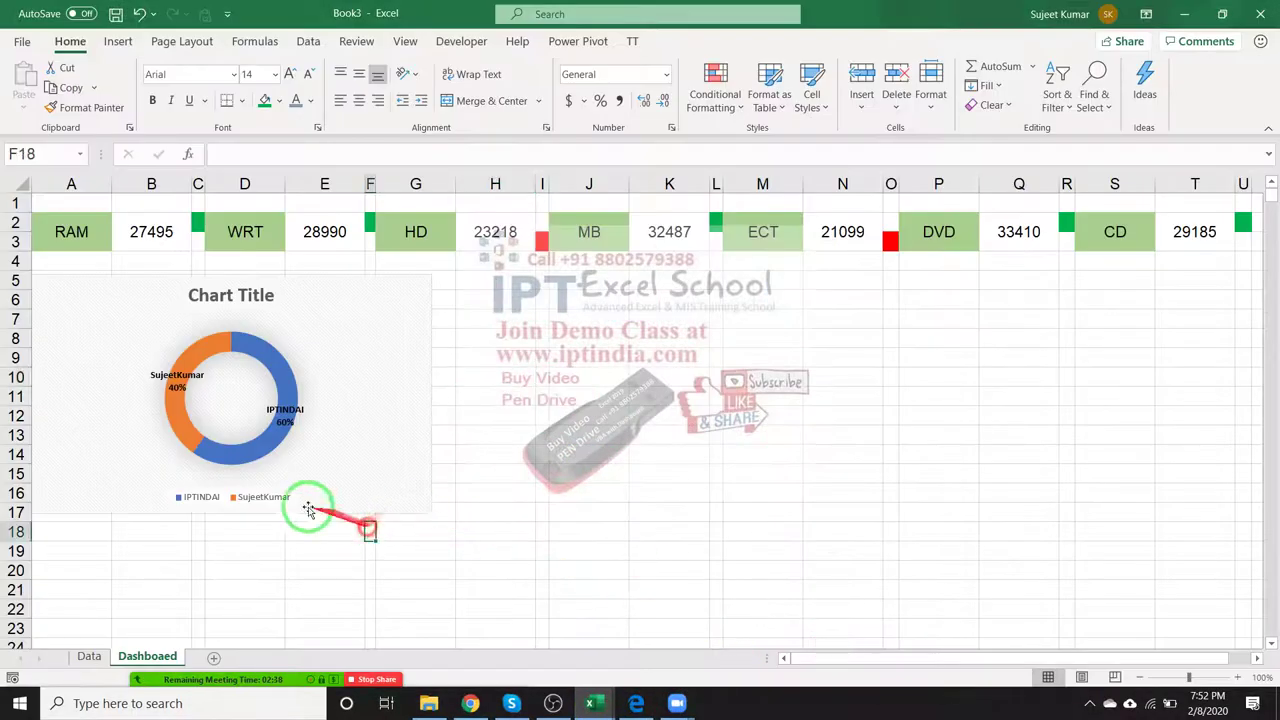
click(211, 466)
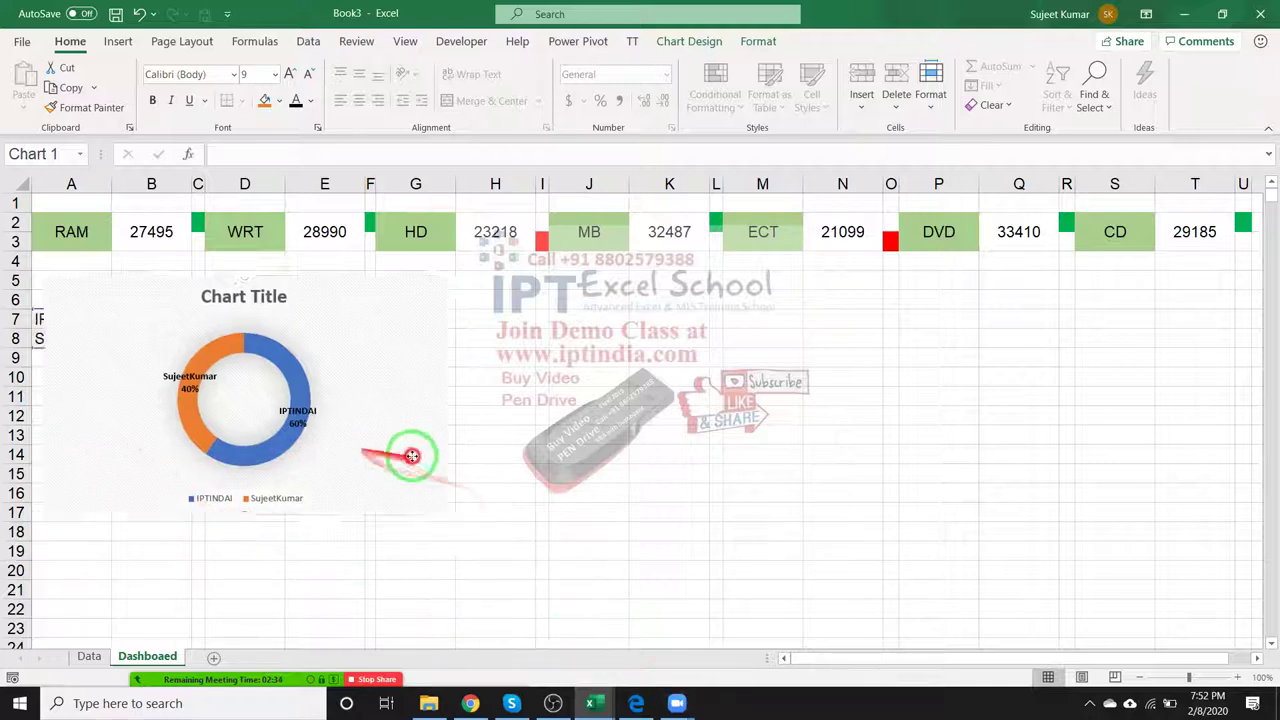
mouse_move(358, 448)
mouse_down()
mouse_move(600, 433)
mouse_move(443, 417)
mouse_up()
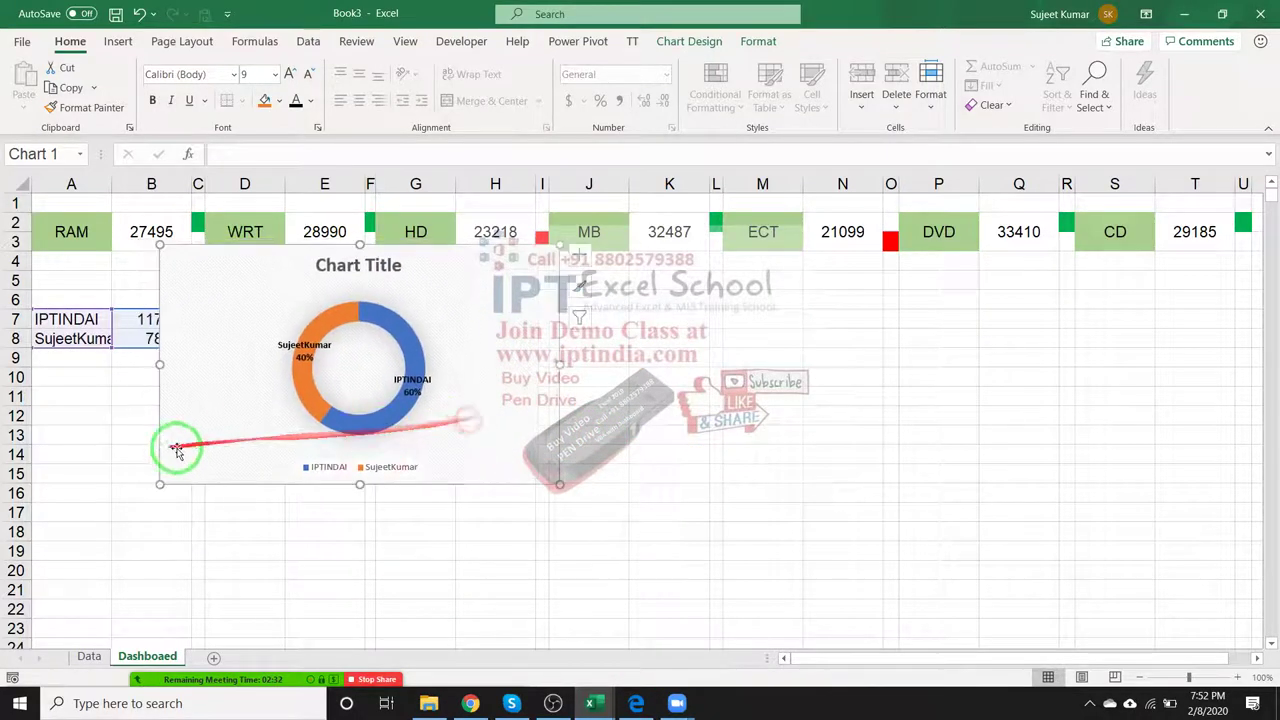
drag(213, 438, 372, 450)
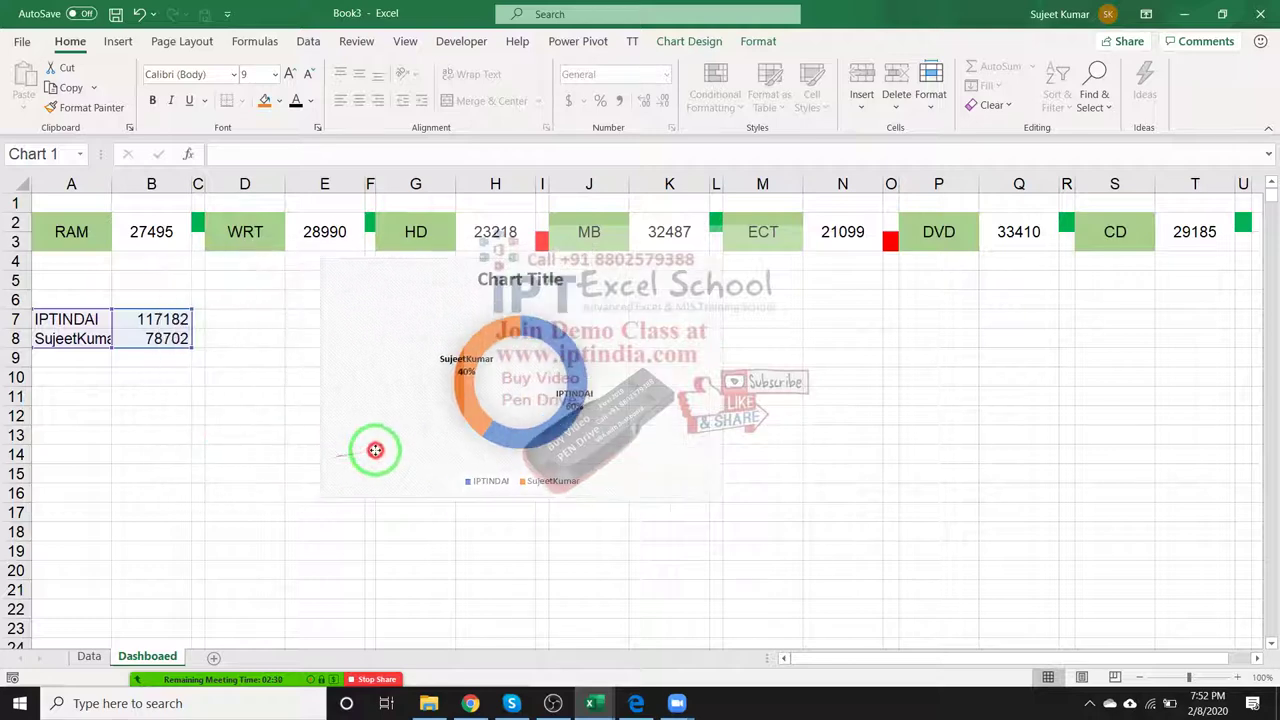
click(150, 452)
Reposition the chart clear of the totals and copy the 117182 total in B7.
click(148, 319)
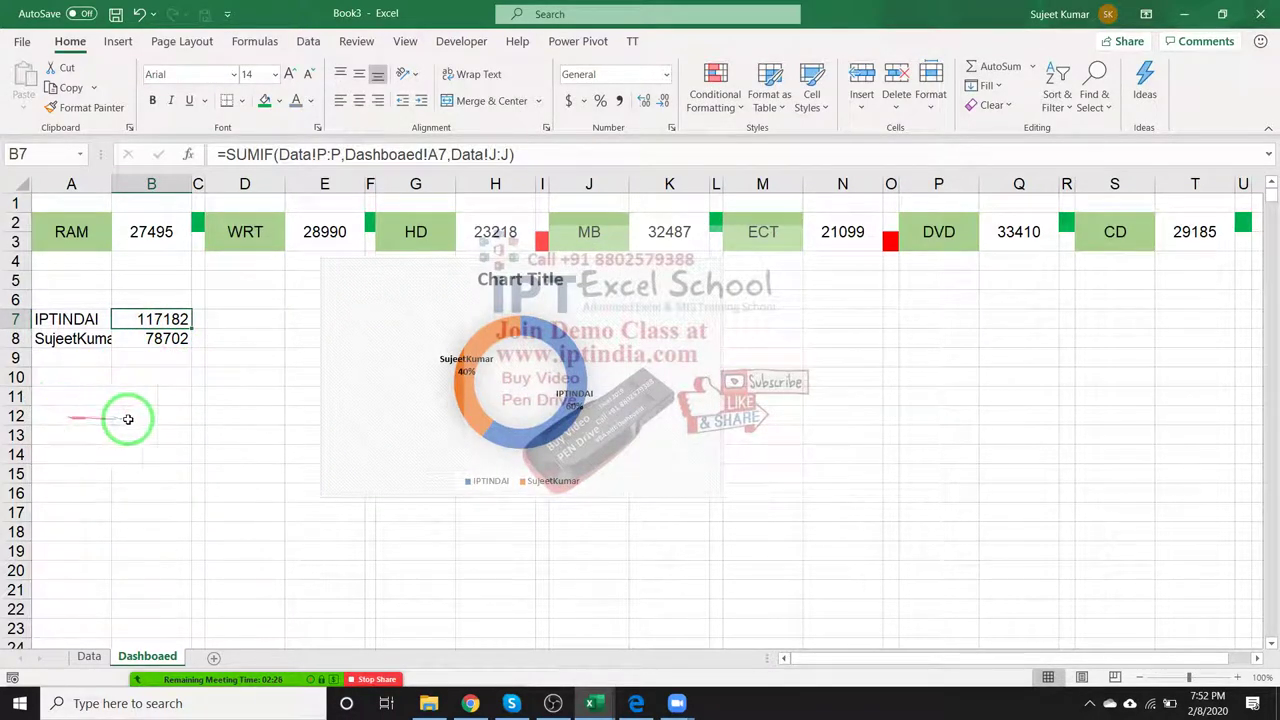
drag(385, 429, 93, 421)
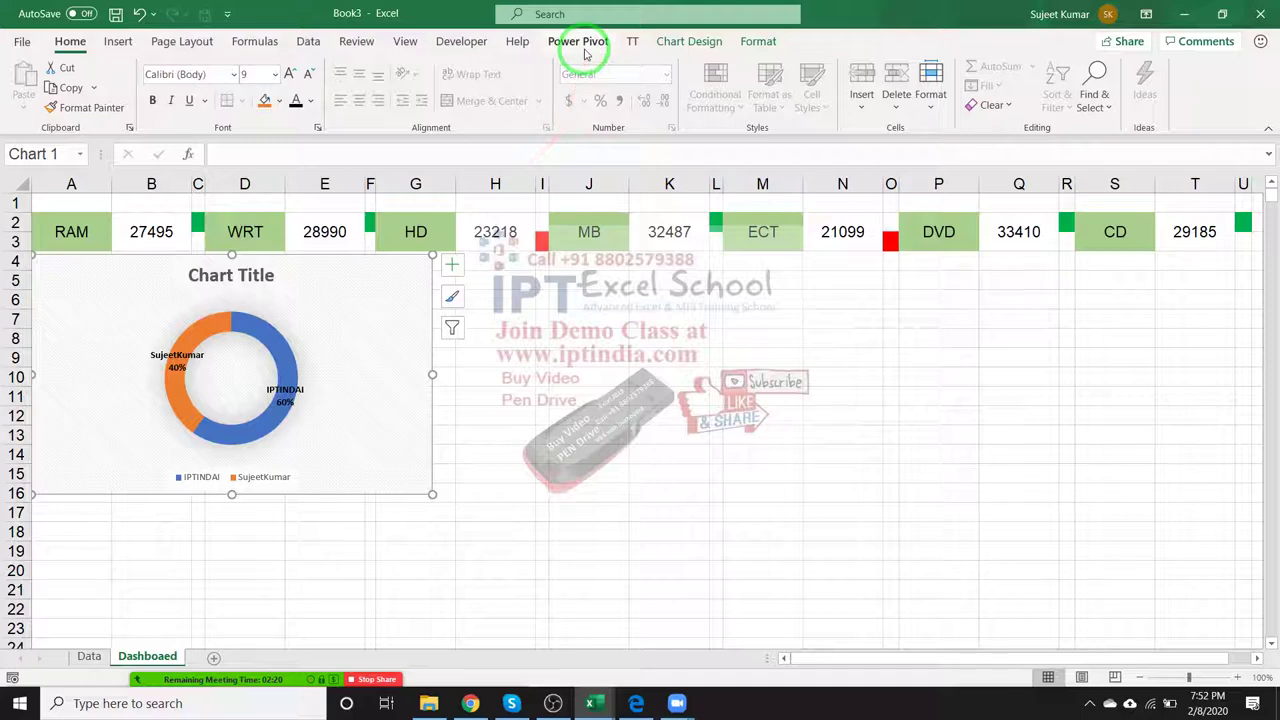
drag(353, 293, 343, 329)
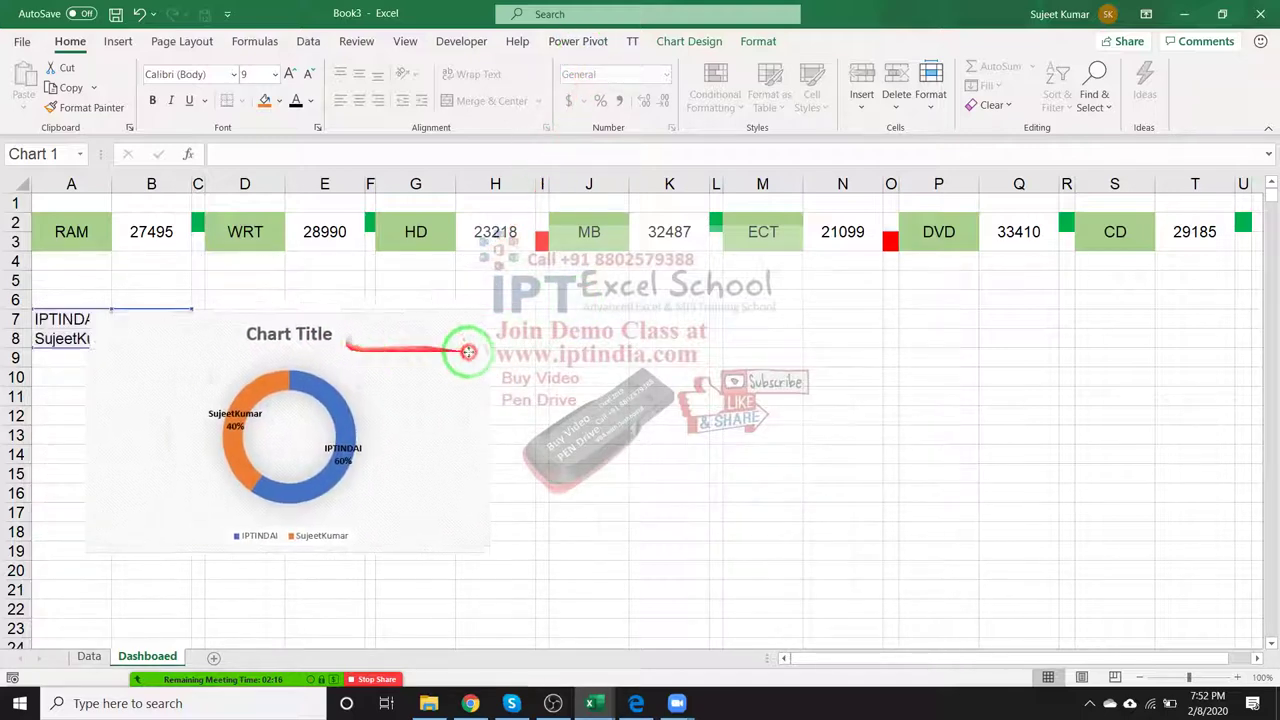
drag(343, 329, 542, 338)
click(186, 321)
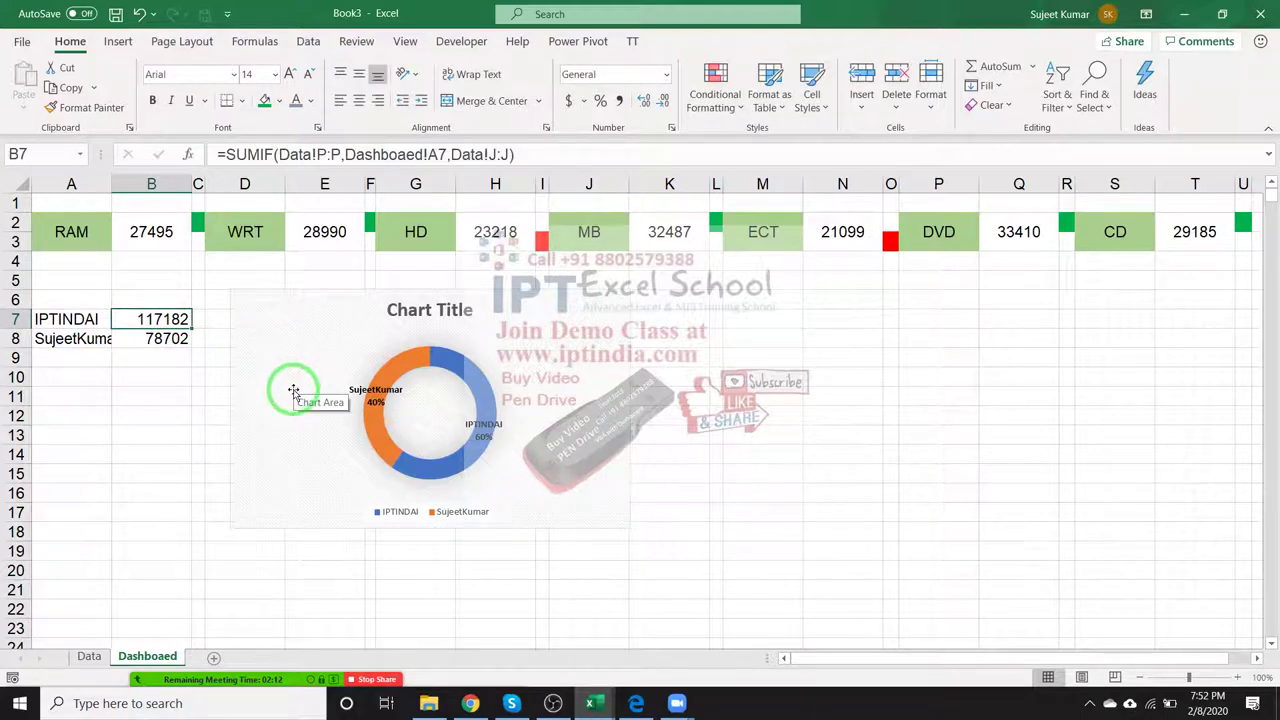
key(ctrl+c)
Hide the worksheet gridlines on the Dashboard sheet.
click(23, 100)
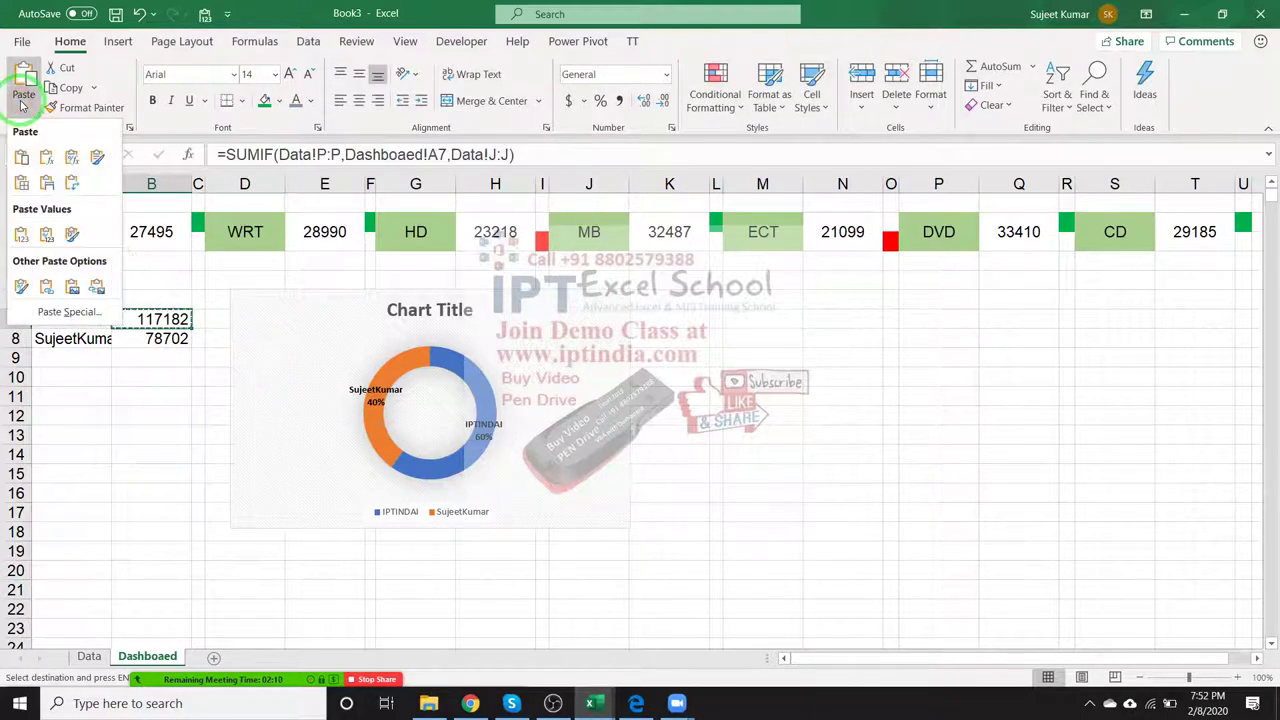
key(Escape)
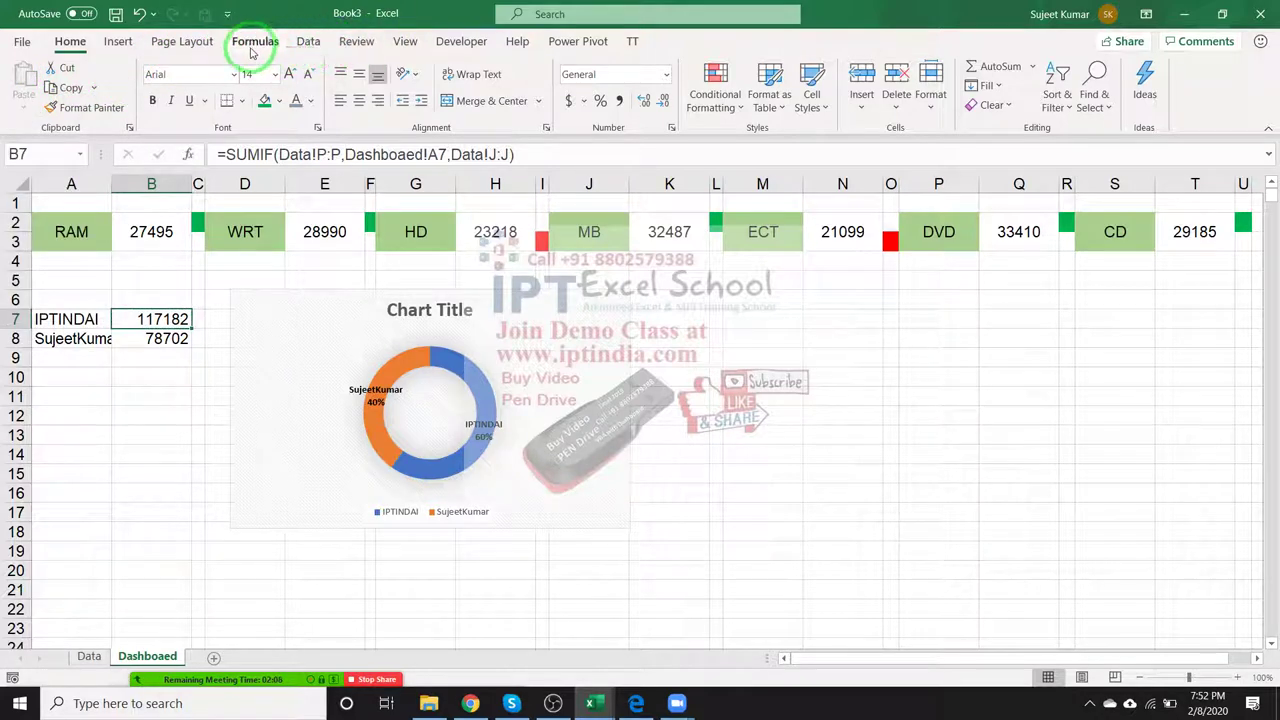
click(182, 41)
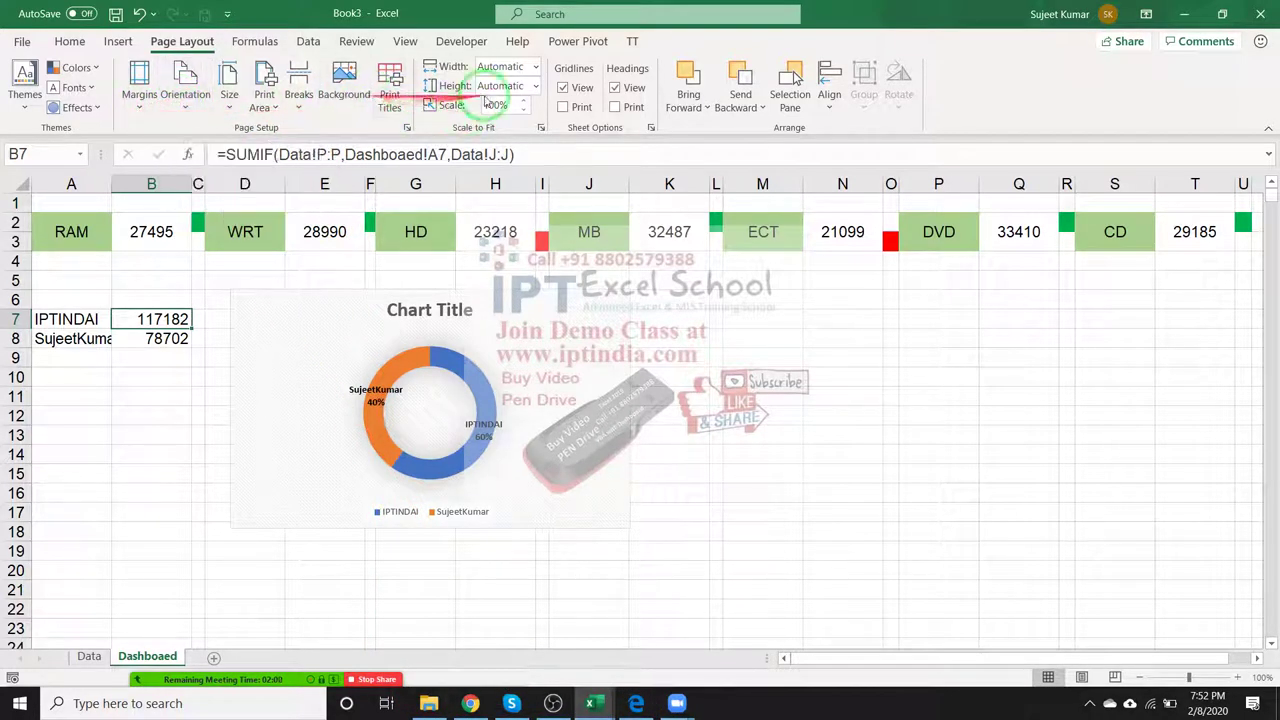
click(565, 88)
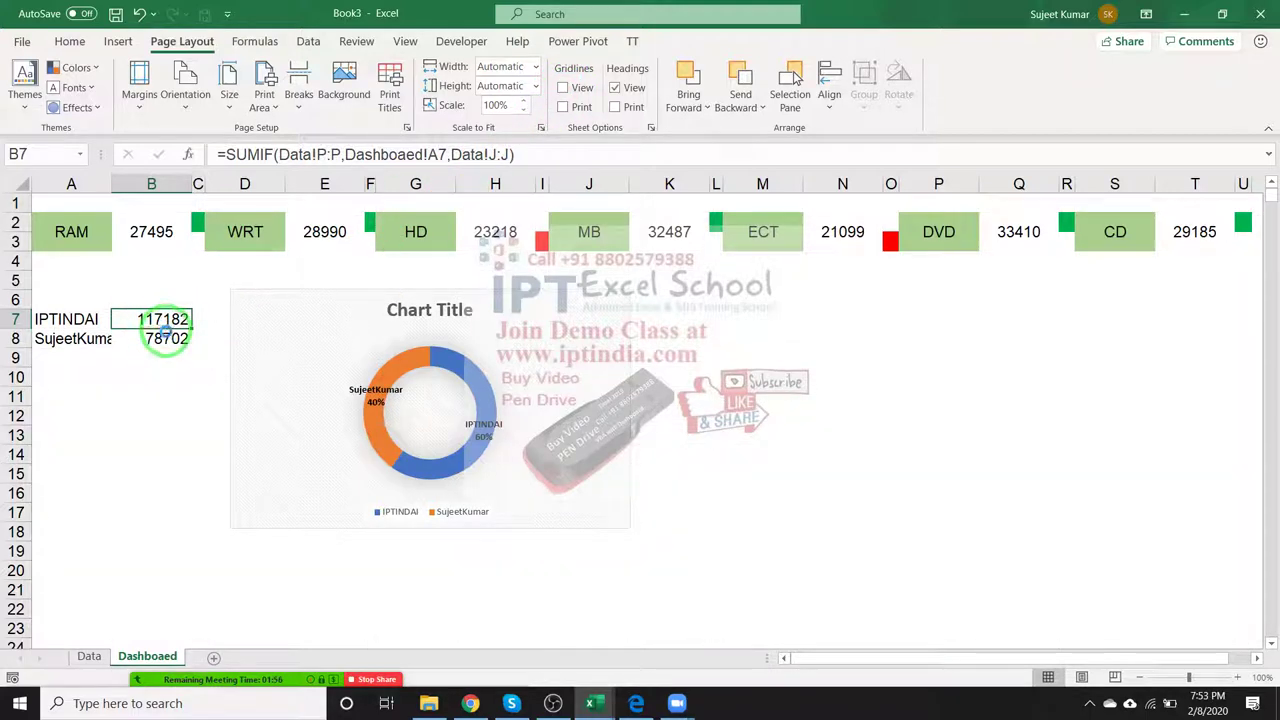
click(69, 41)
Paste the B7 total 117182 as a linked picture and drag it onto the chart.
click(70, 88)
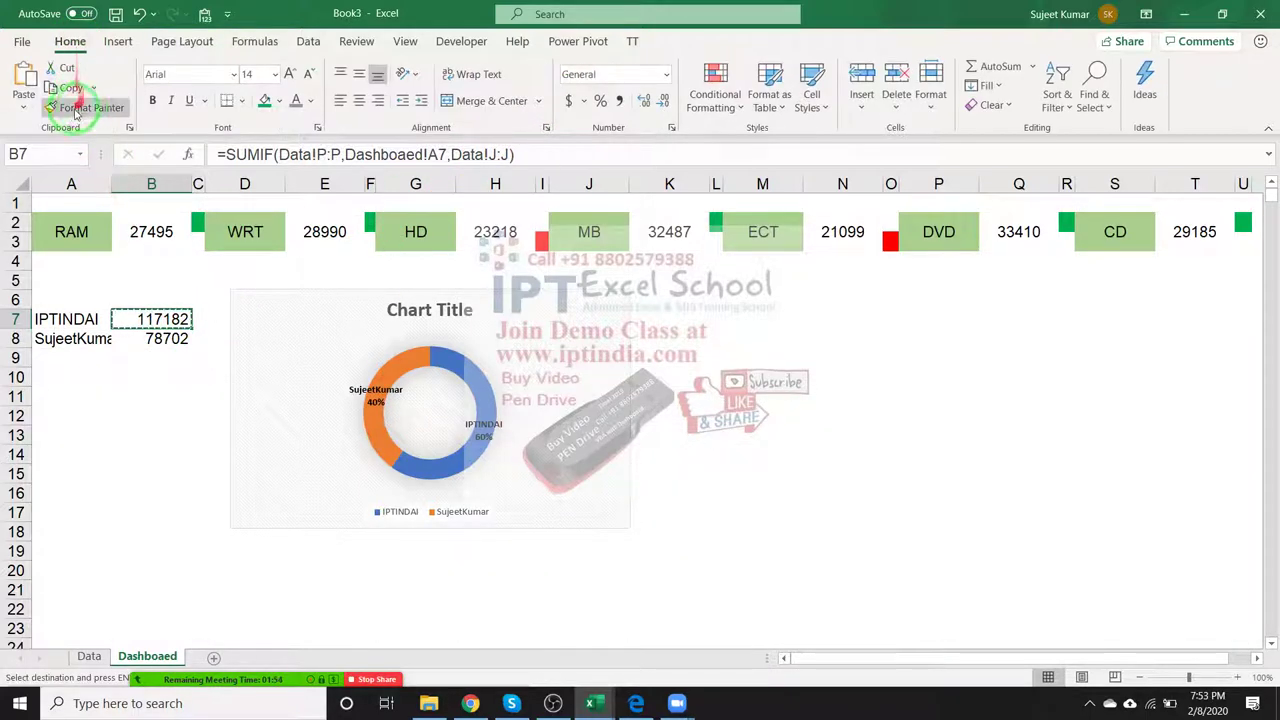
click(23, 107)
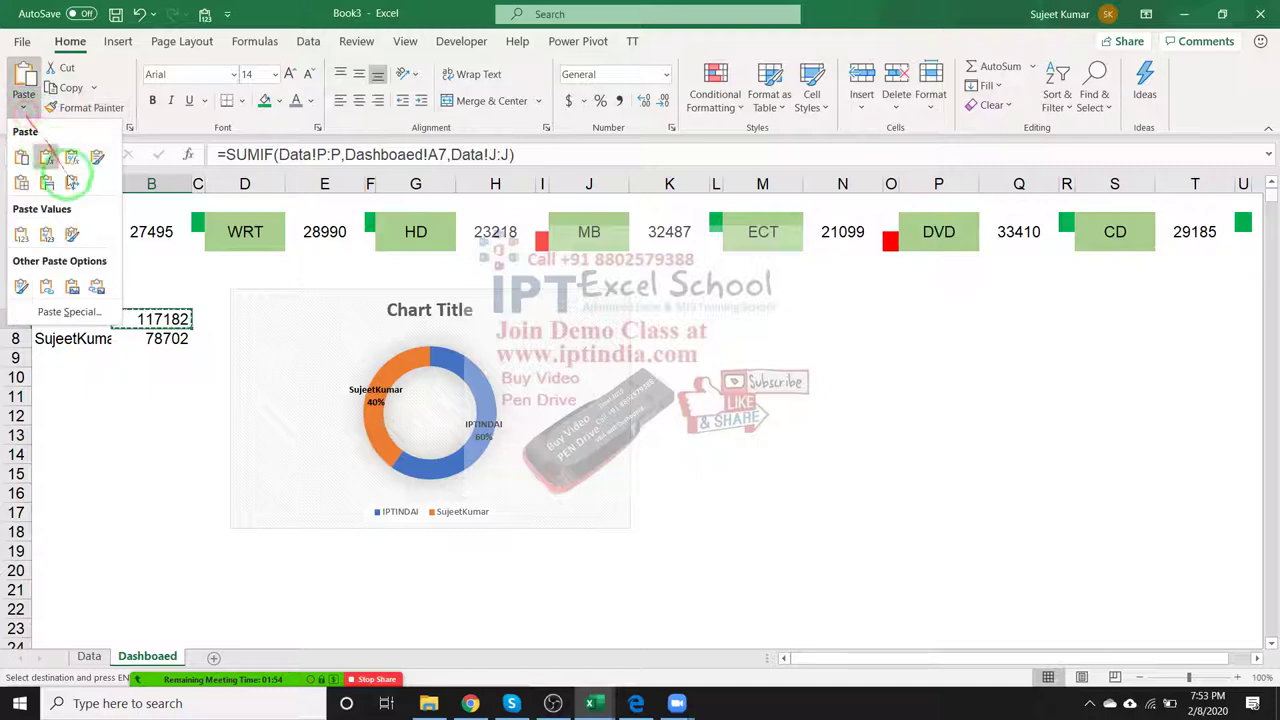
click(99, 288)
mouse_move(165, 320)
mouse_down()
mouse_move(355, 452)
mouse_move(314, 480)
mouse_up()
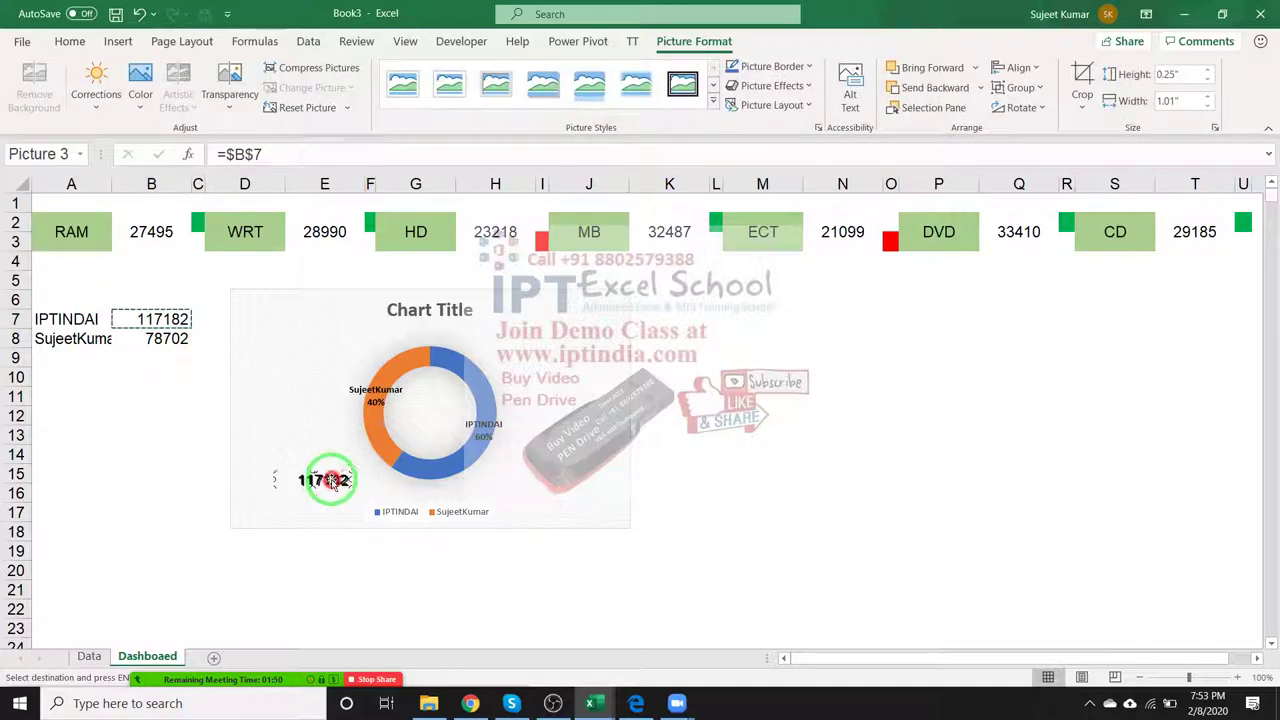
click(165, 355)
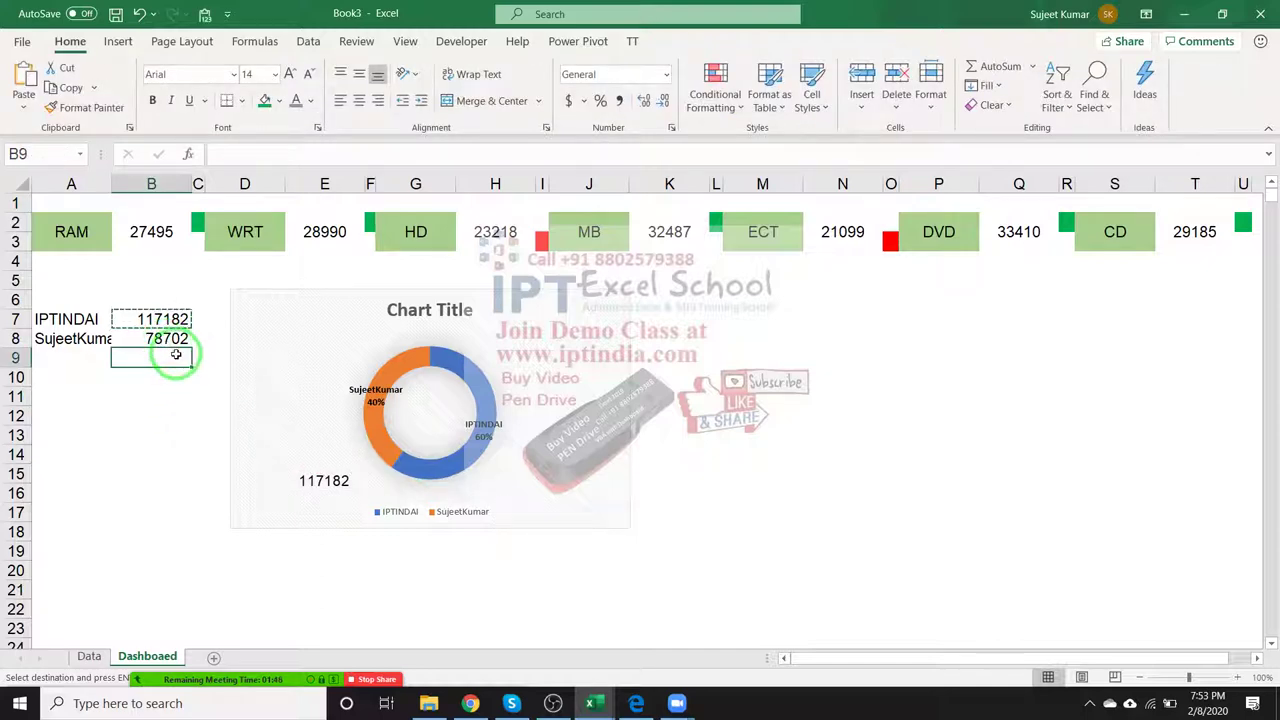
Paste the B8 total 78702 as a linked picture near the chart, then move the chart left.
click(175, 340)
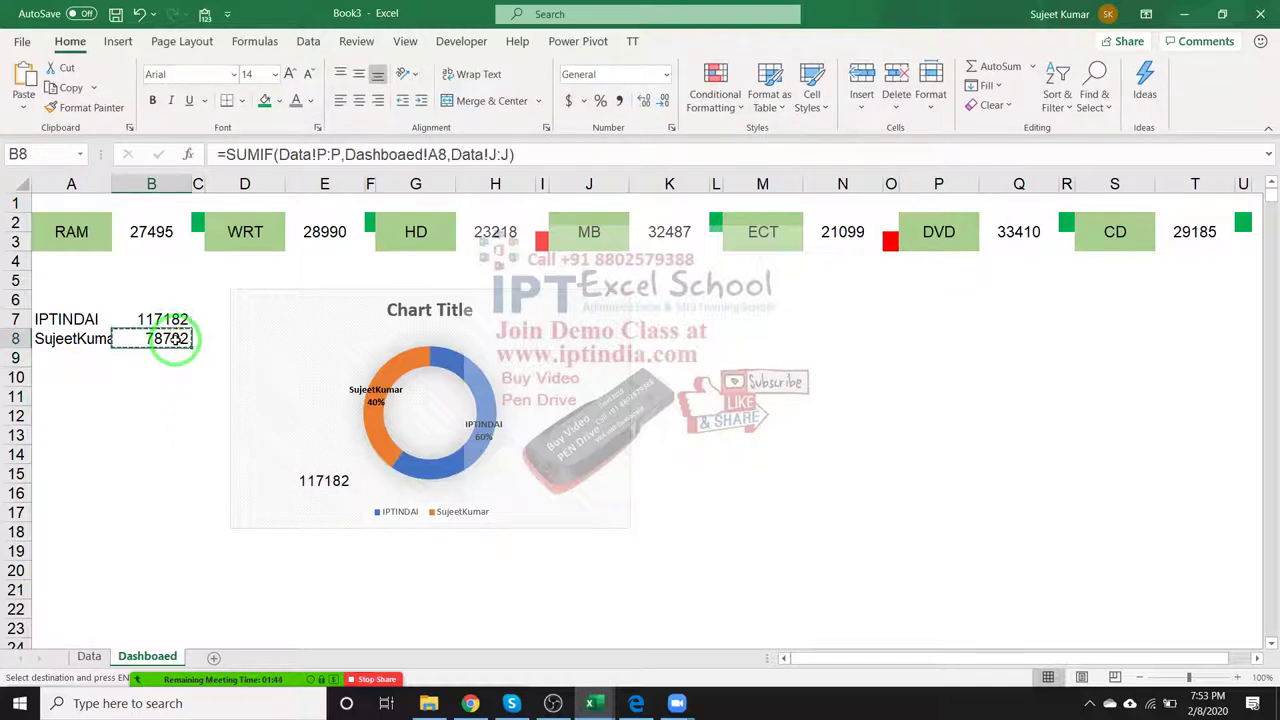
click(24, 110)
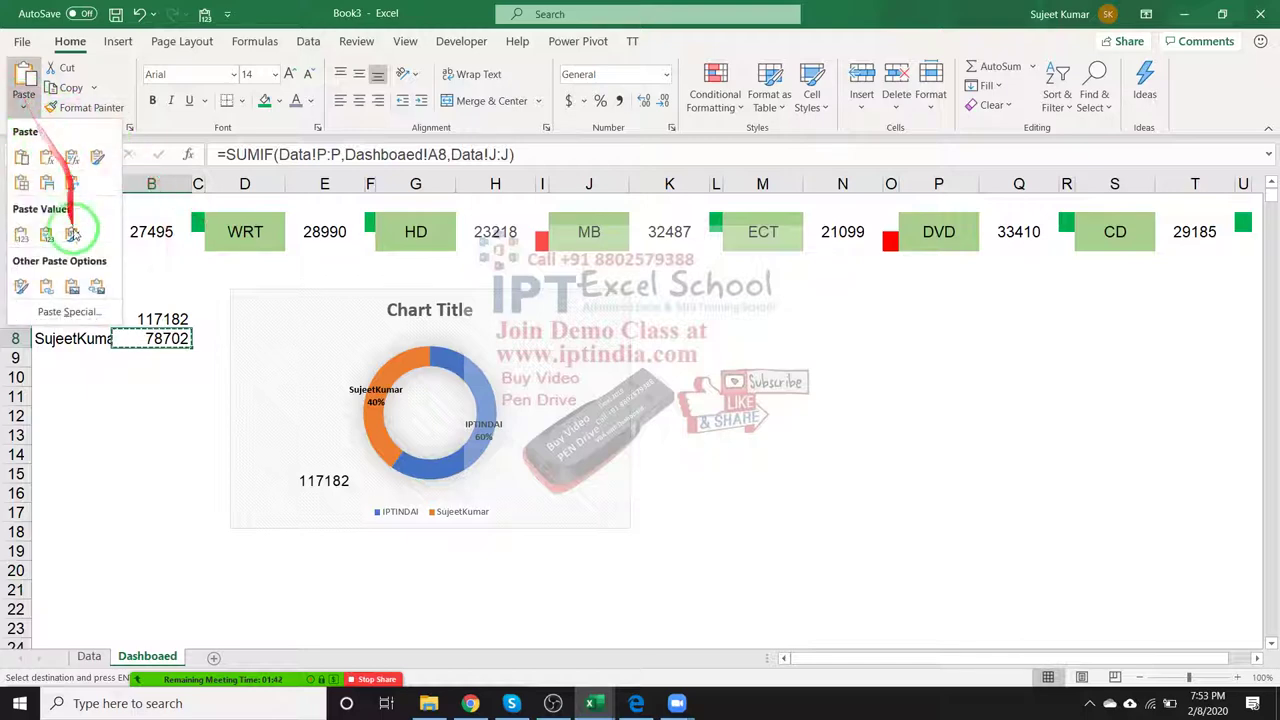
click(97, 288)
drag(157, 341, 537, 497)
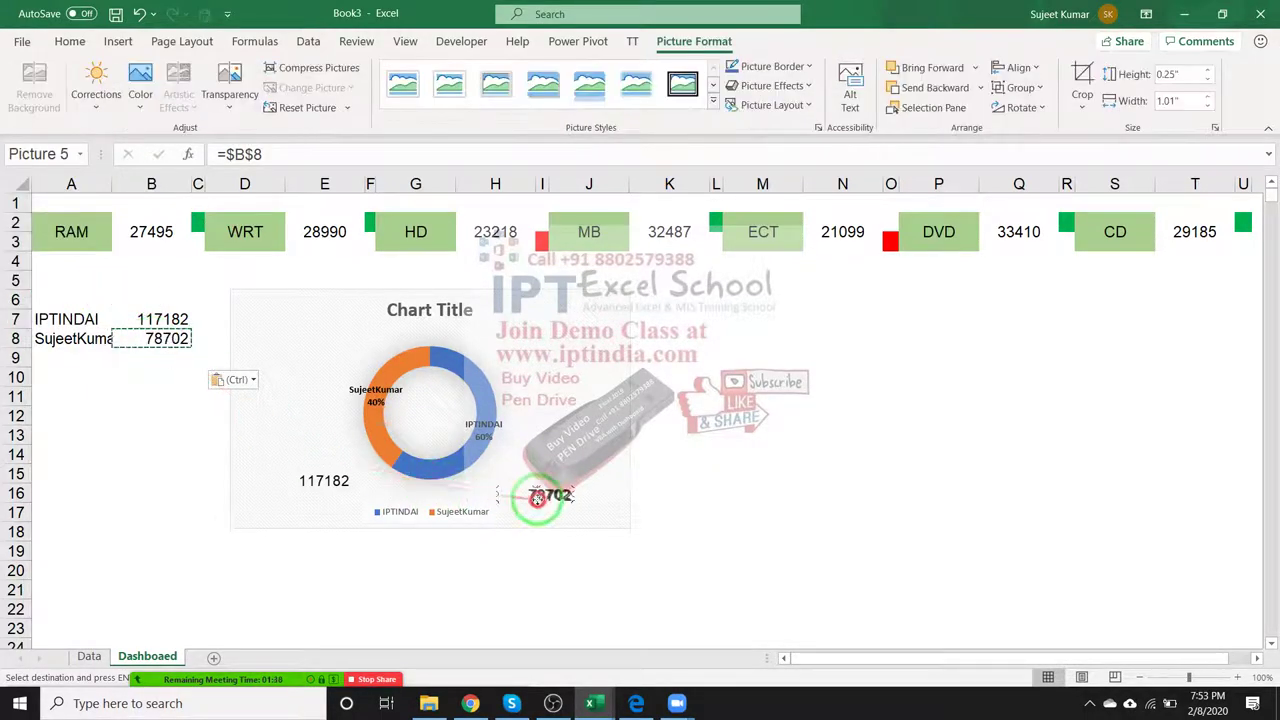
mouse_move(283, 400)
mouse_down()
mouse_move(113, 391)
mouse_move(89, 375)
mouse_up()
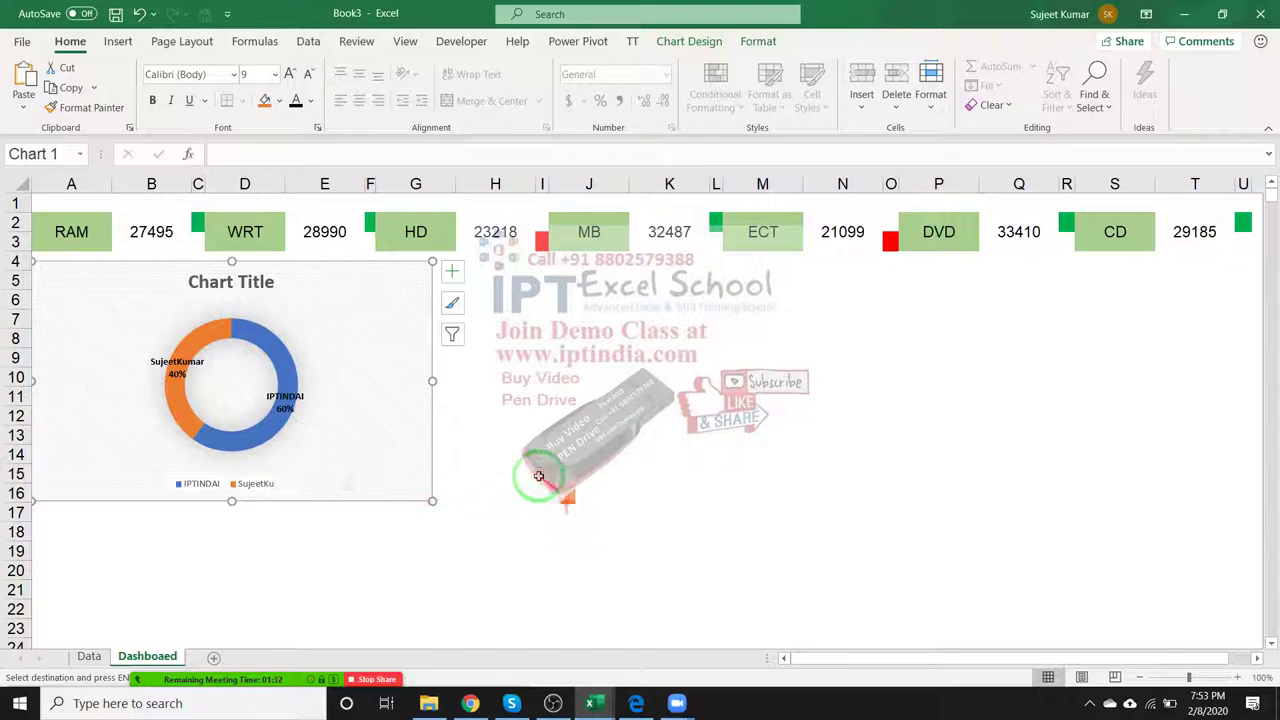
Place 78702 at the doughnut's lower right, restore 117182, and move everything over columns A–F.
drag(300, 286, 897, 361)
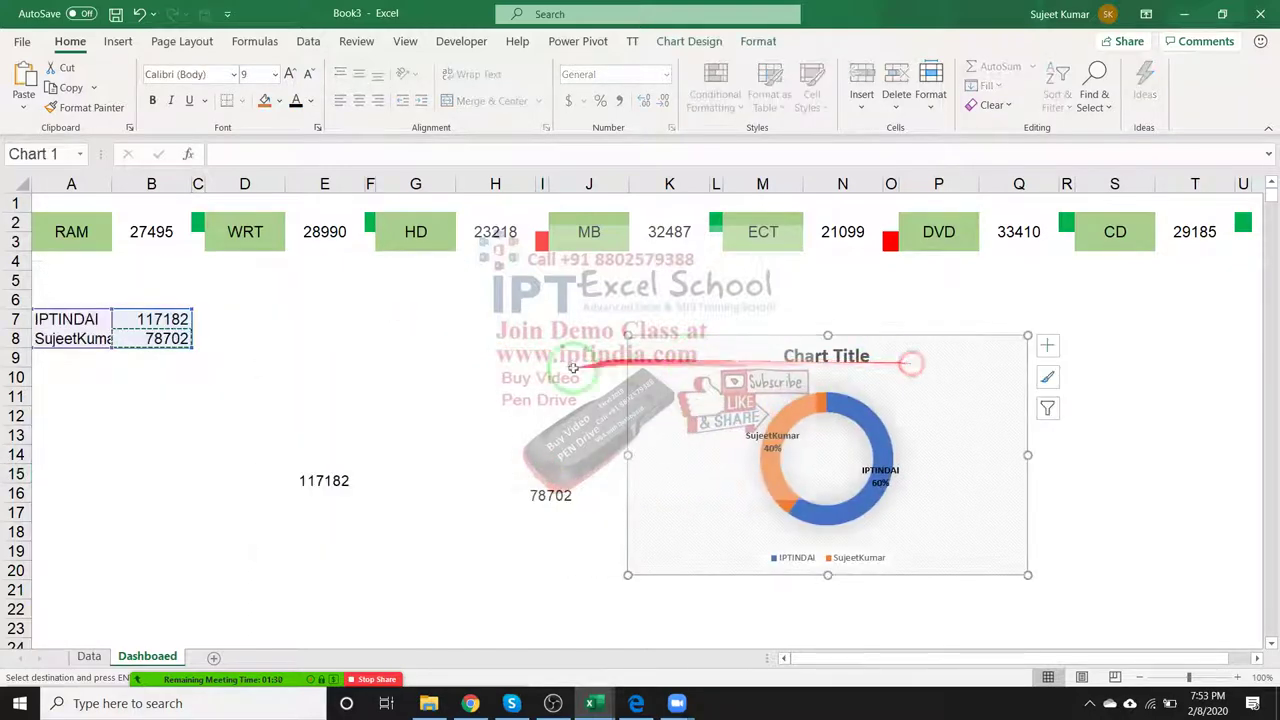
mouse_move(689, 370)
mouse_down()
mouse_move(421, 368)
mouse_move(39, 327)
mouse_up()
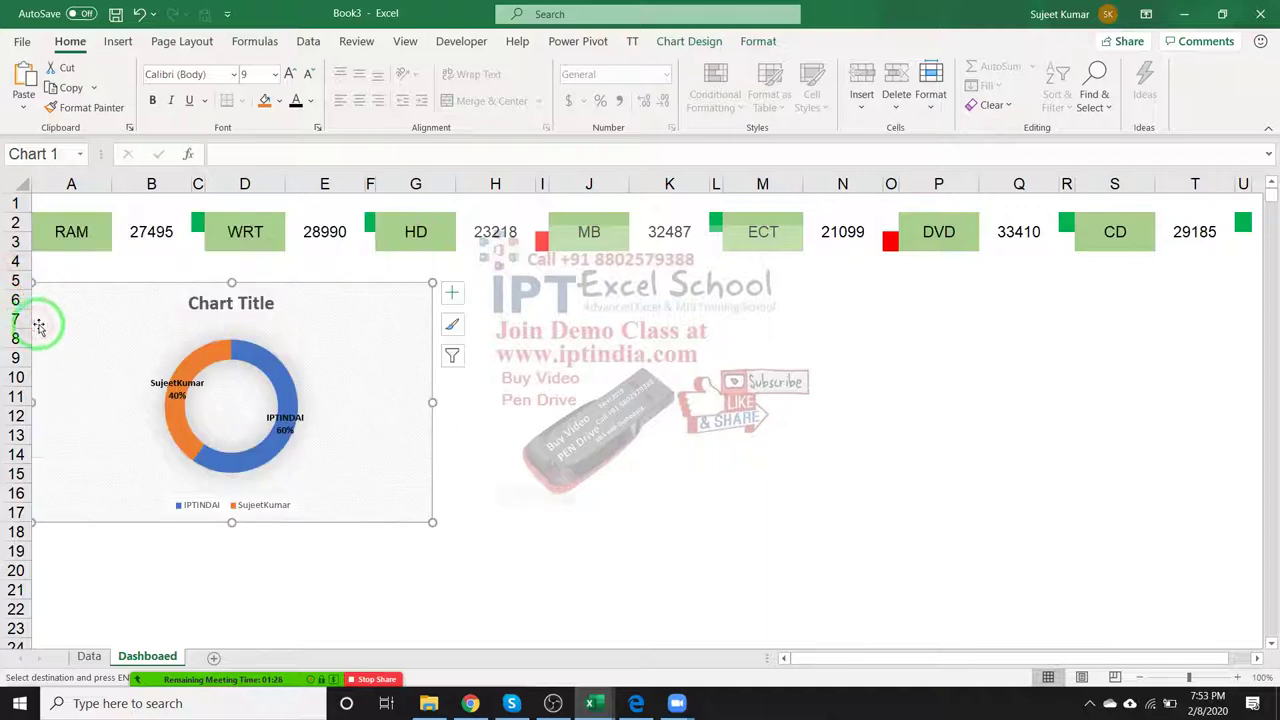
mouse_move(331, 297)
mouse_down()
mouse_move(378, 487)
mouse_move(793, 515)
mouse_up()
mouse_move(555, 502)
mouse_down()
mouse_move(543, 500)
mouse_move(766, 527)
mouse_move(668, 505)
mouse_move(567, 510)
mouse_up()
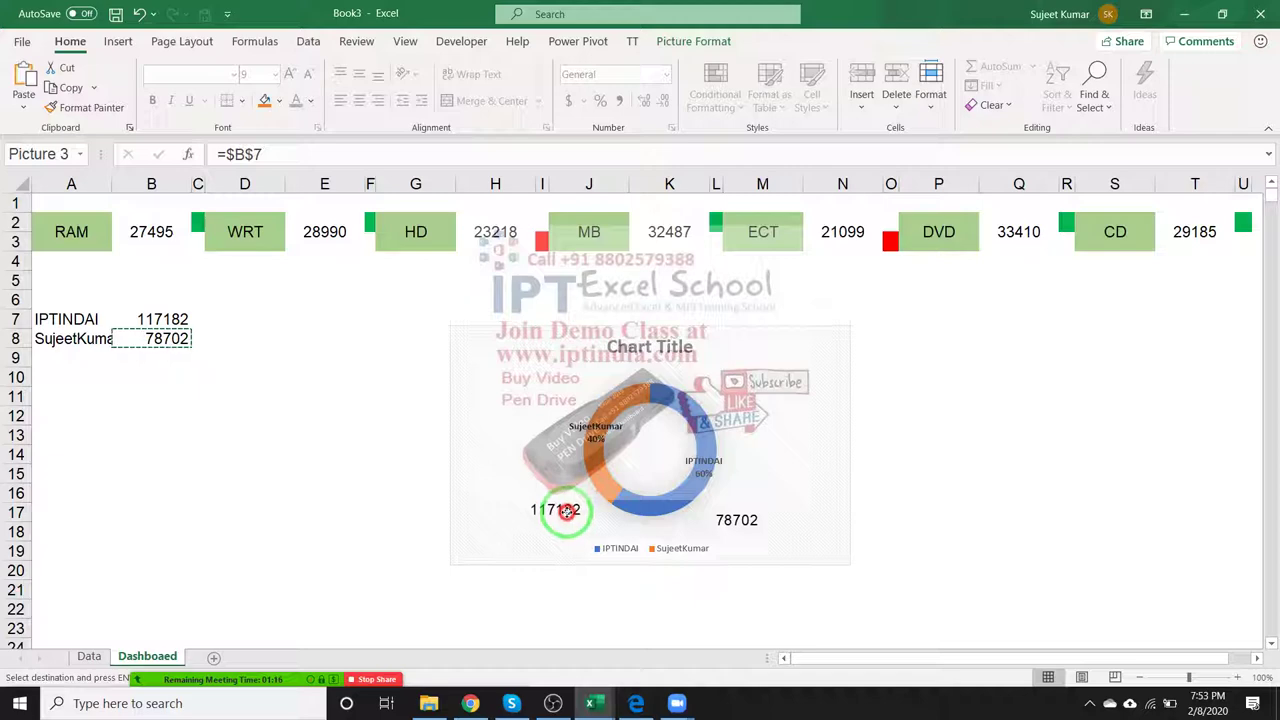
click(738, 520)
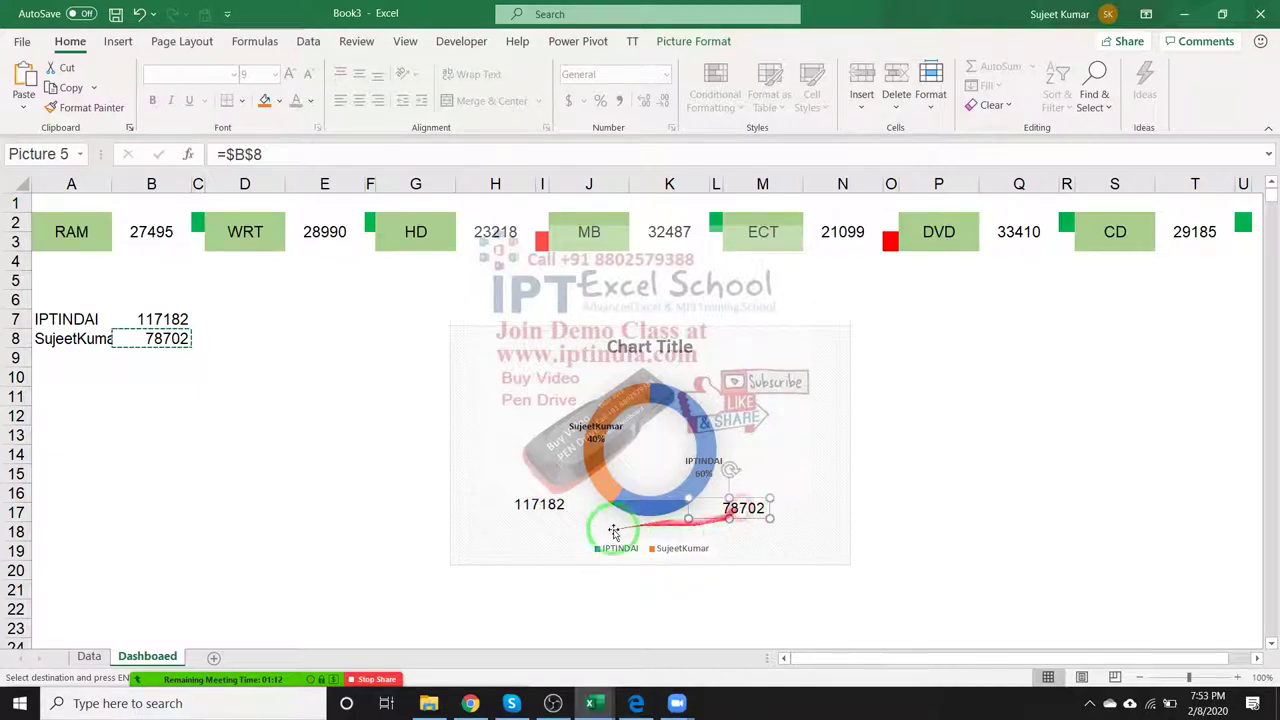
click(773, 462)
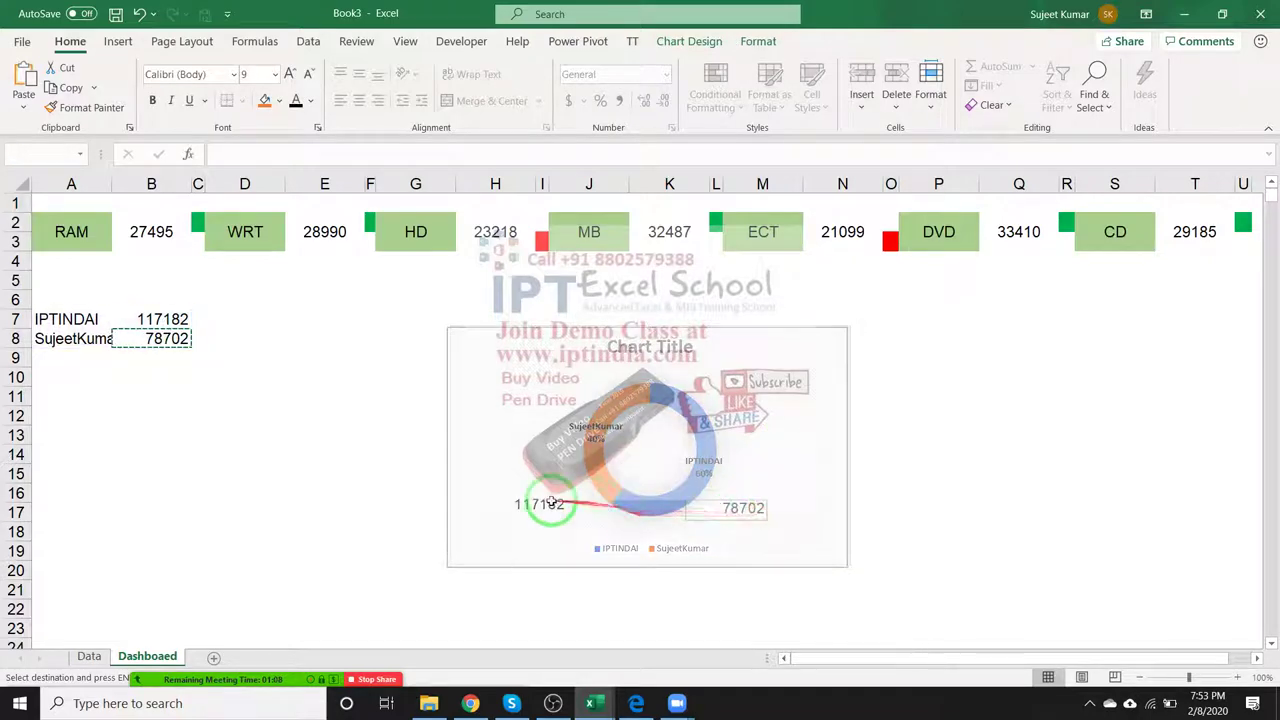
click(541, 506)
key(ctrl+z)
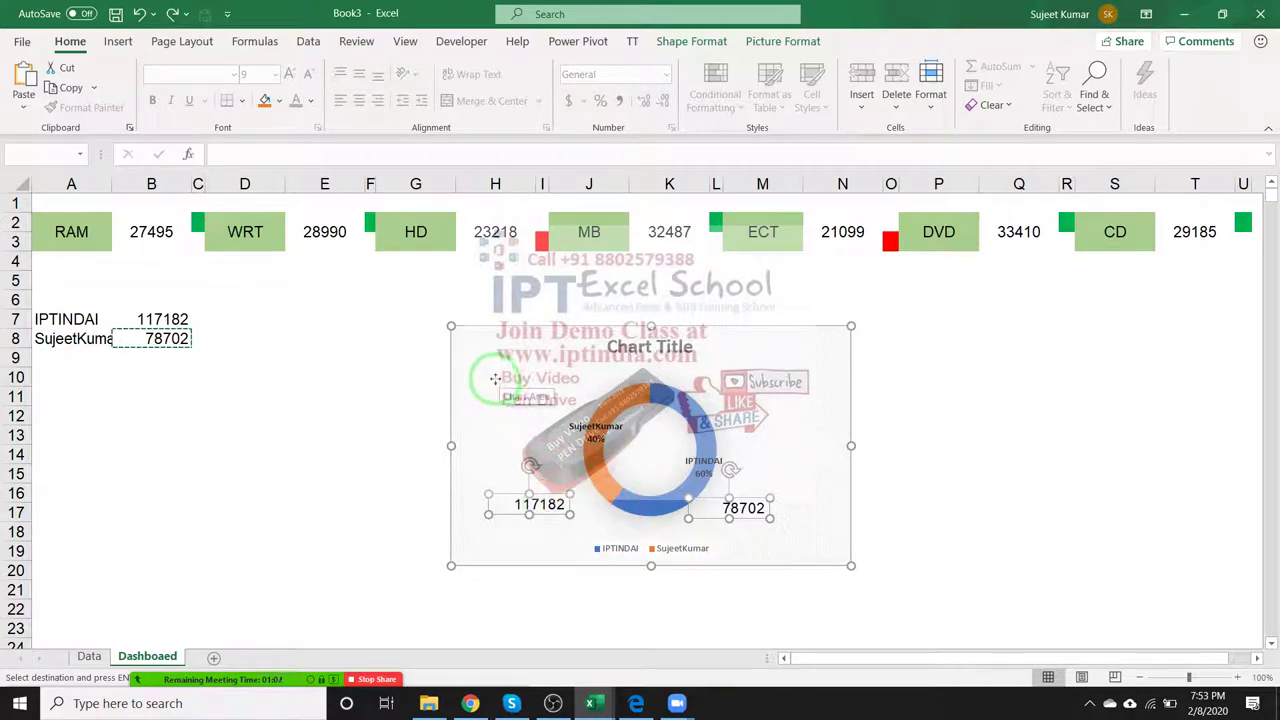
drag(494, 378, 76, 333)
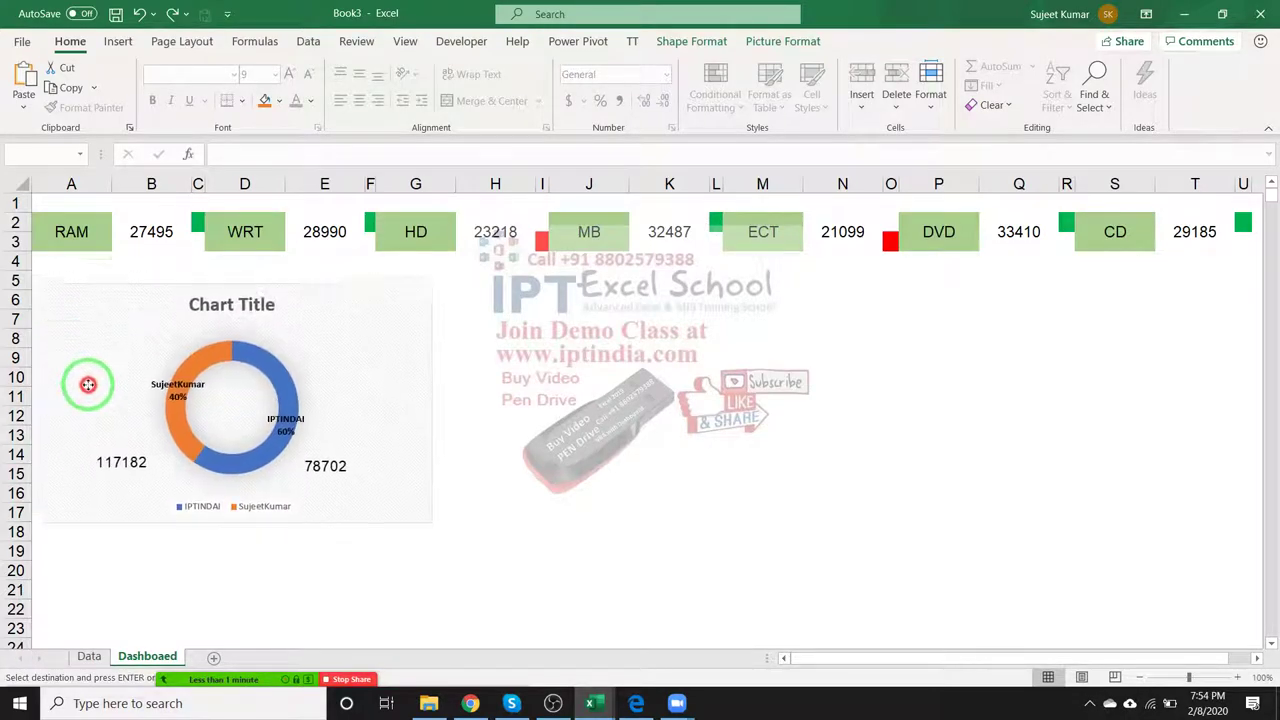
Shift the doughnut chart right to uncover cells A7:B8.
mouse_move(76, 333)
mouse_down()
mouse_move(89, 405)
mouse_move(73, 317)
mouse_up()
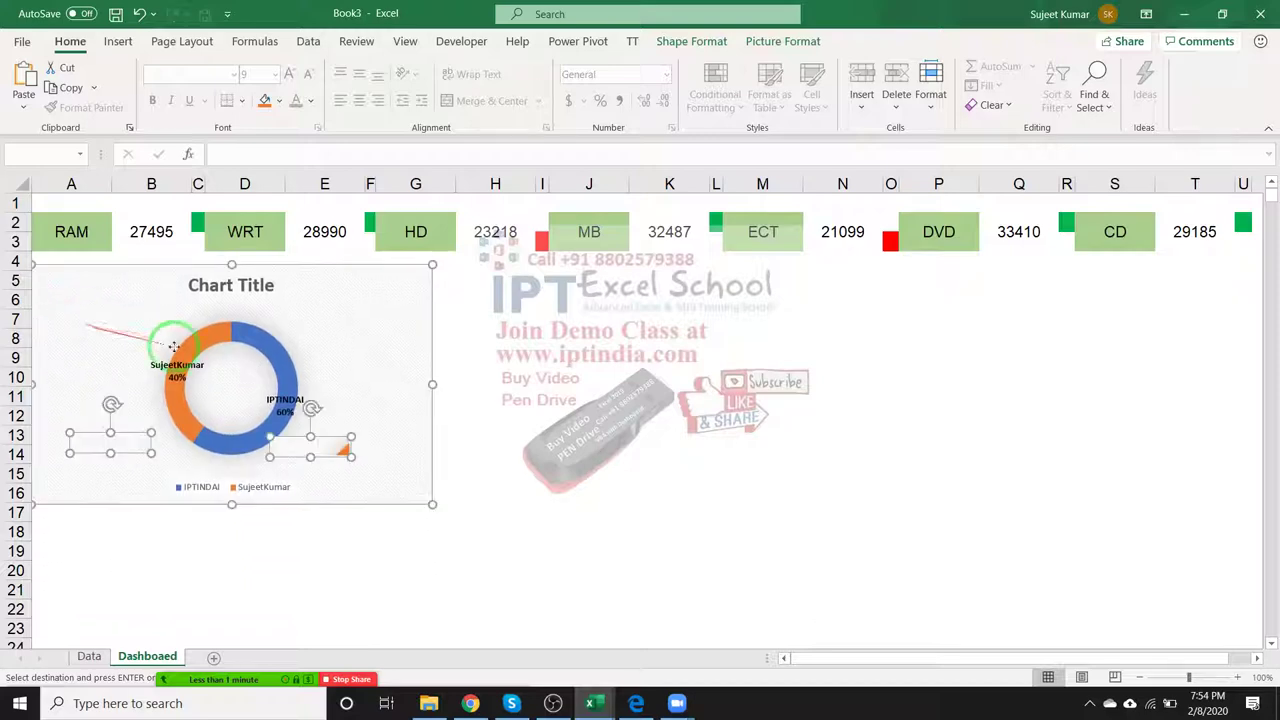
click(690, 435)
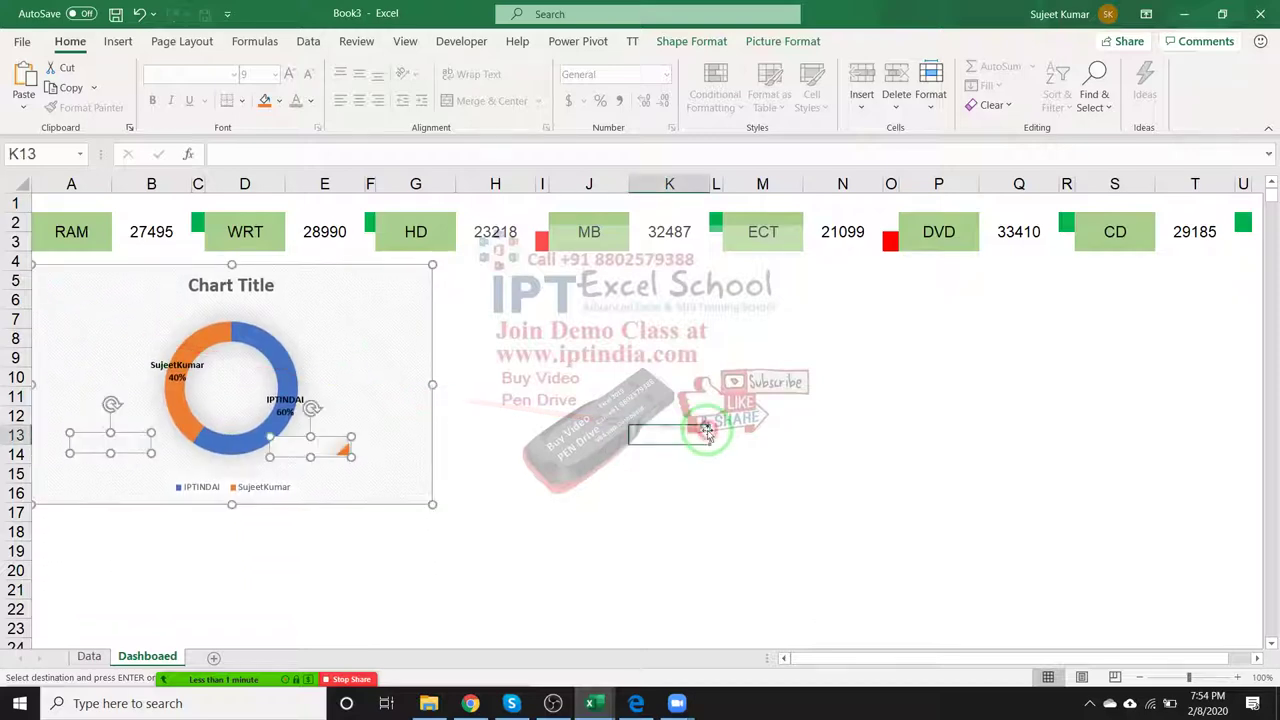
click(340, 450)
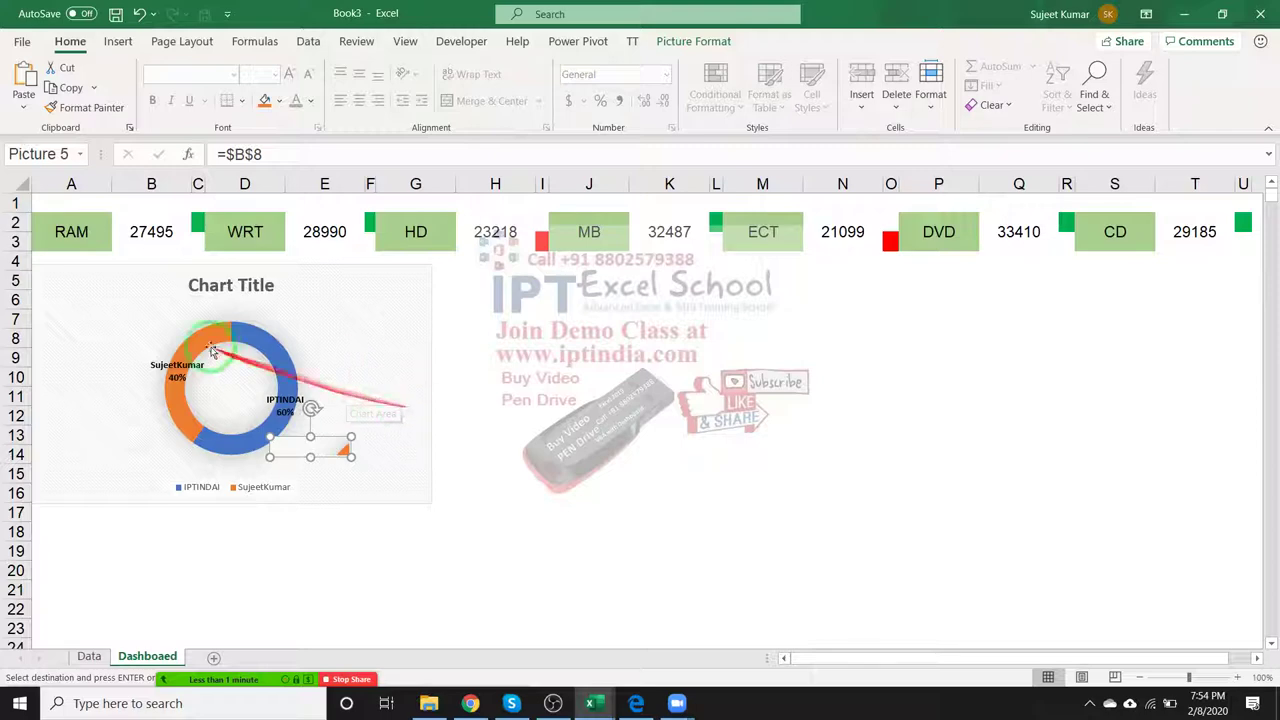
drag(331, 344, 586, 364)
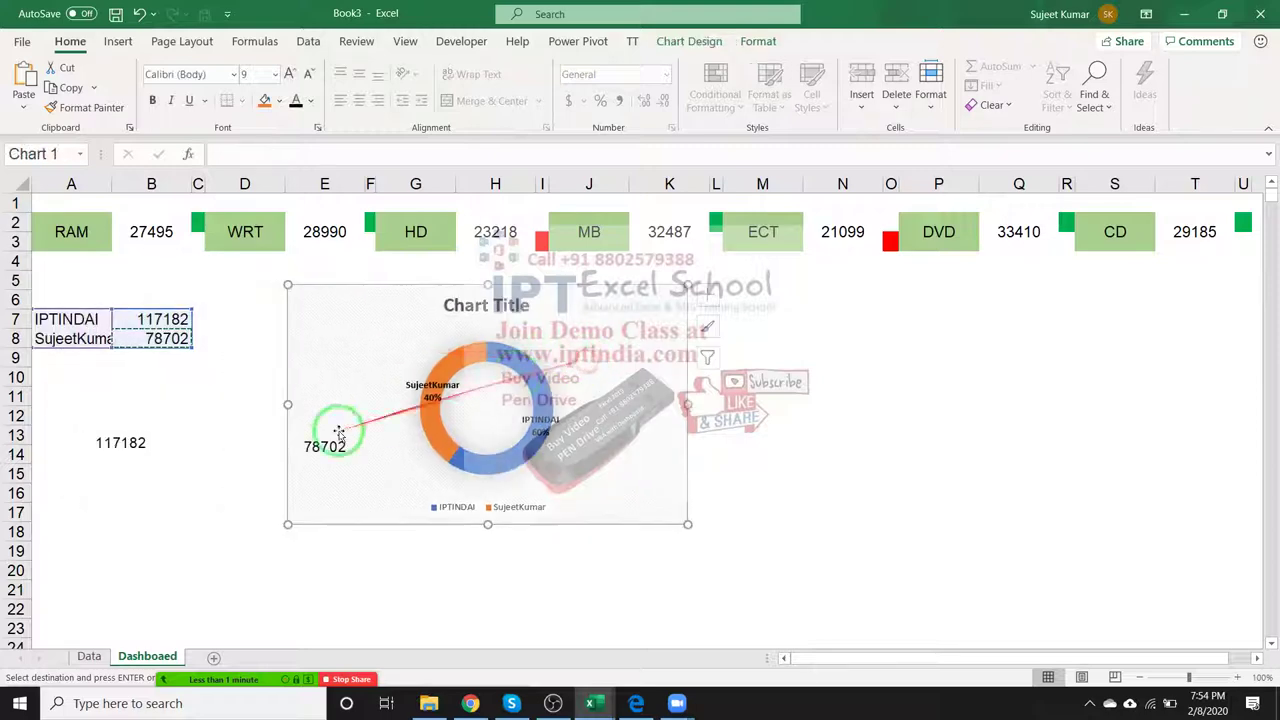
click(250, 588)
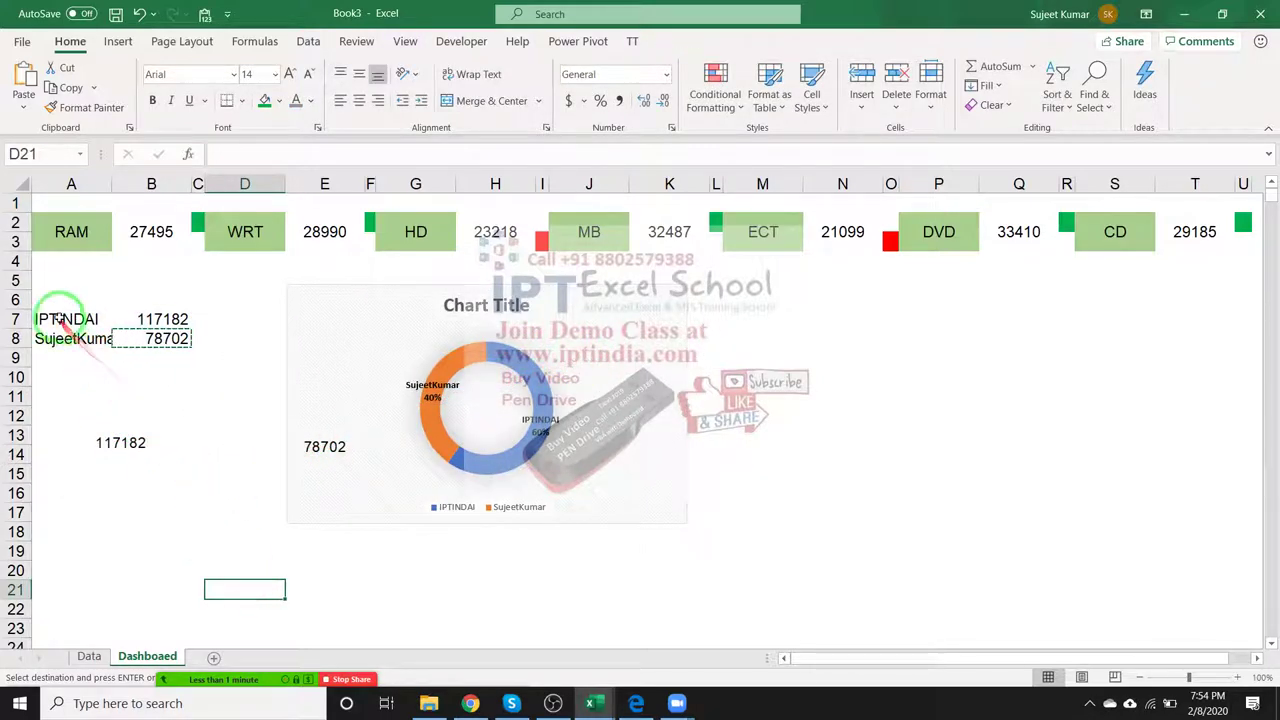
Select the totals 117182 and 78702 in A7:B8 and copy them for moving.
drag(60, 322, 160, 345)
key(Escape)
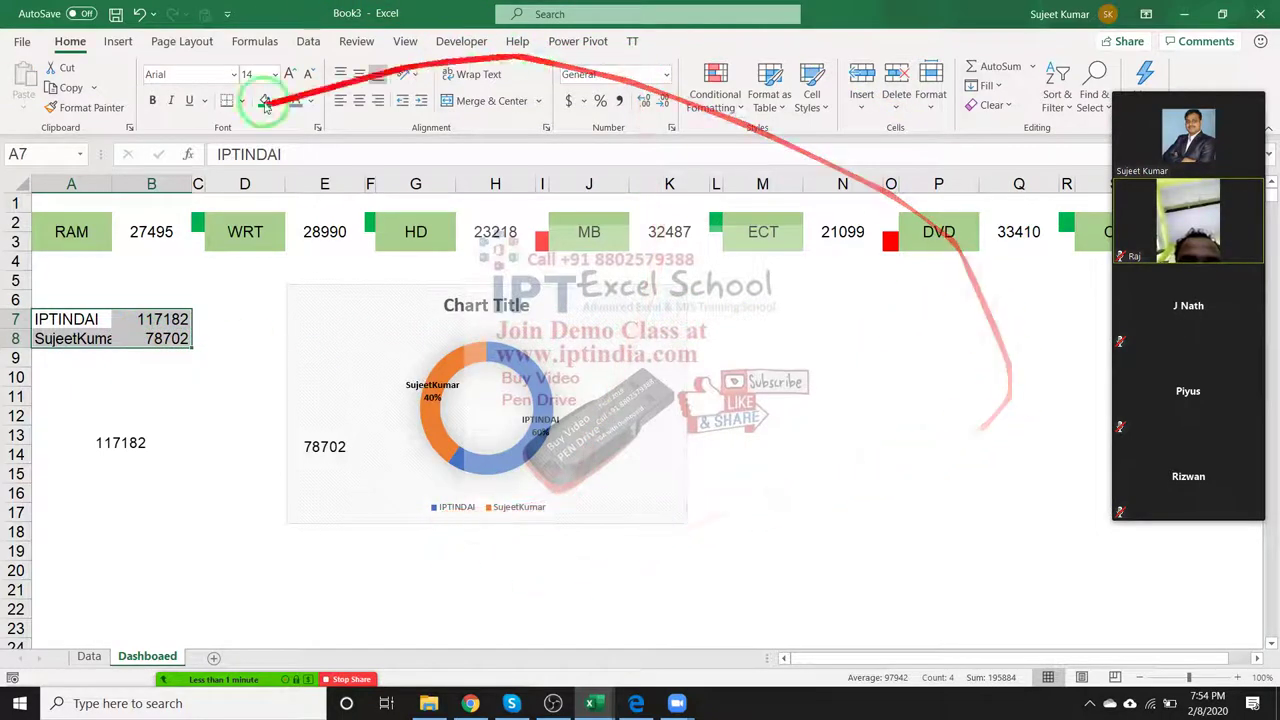
click(197, 678)
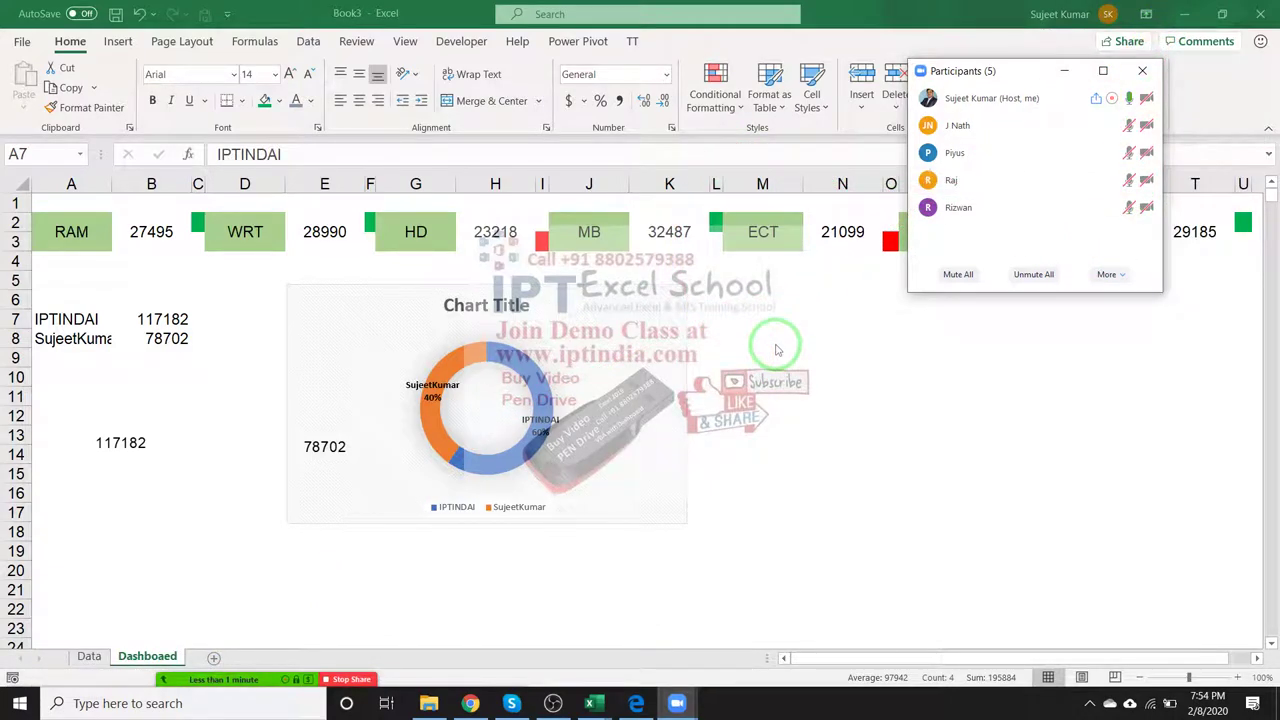
click(776, 349)
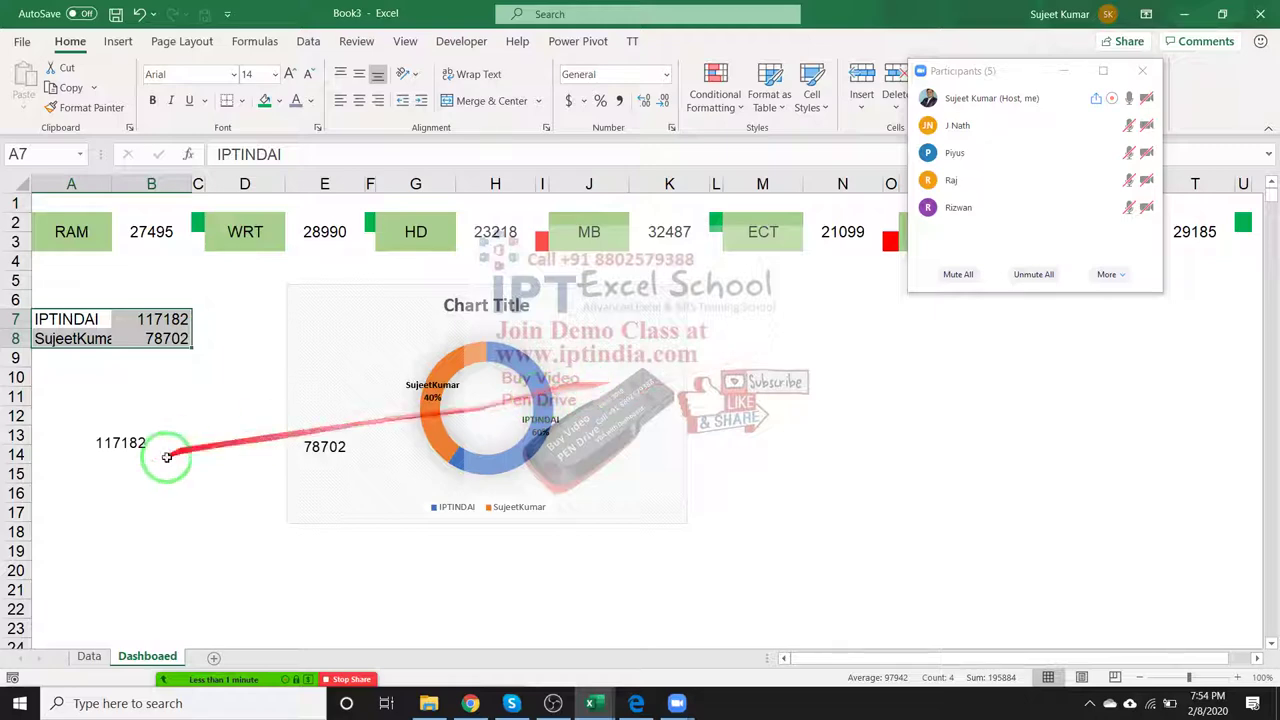
mouse_move(300, 366)
mouse_down()
mouse_move(401, 330)
mouse_move(230, 333)
mouse_up()
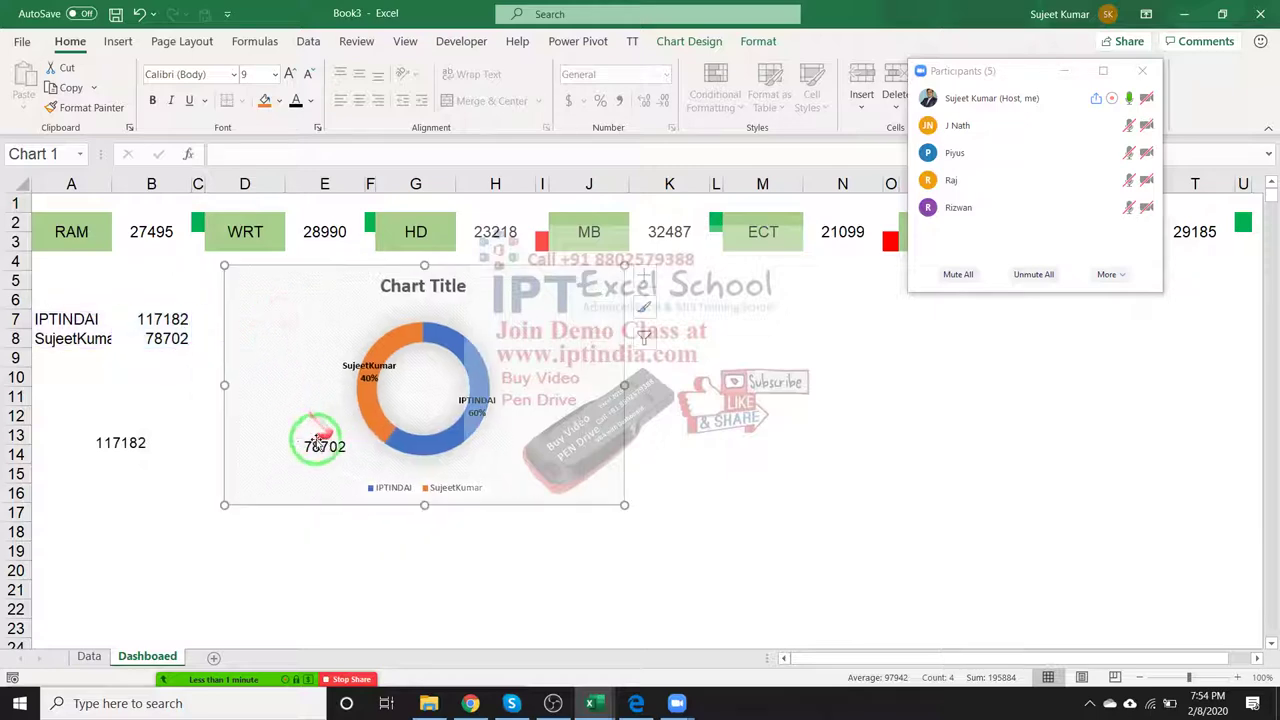
drag(64, 324, 130, 338)
key(ctrl+c)
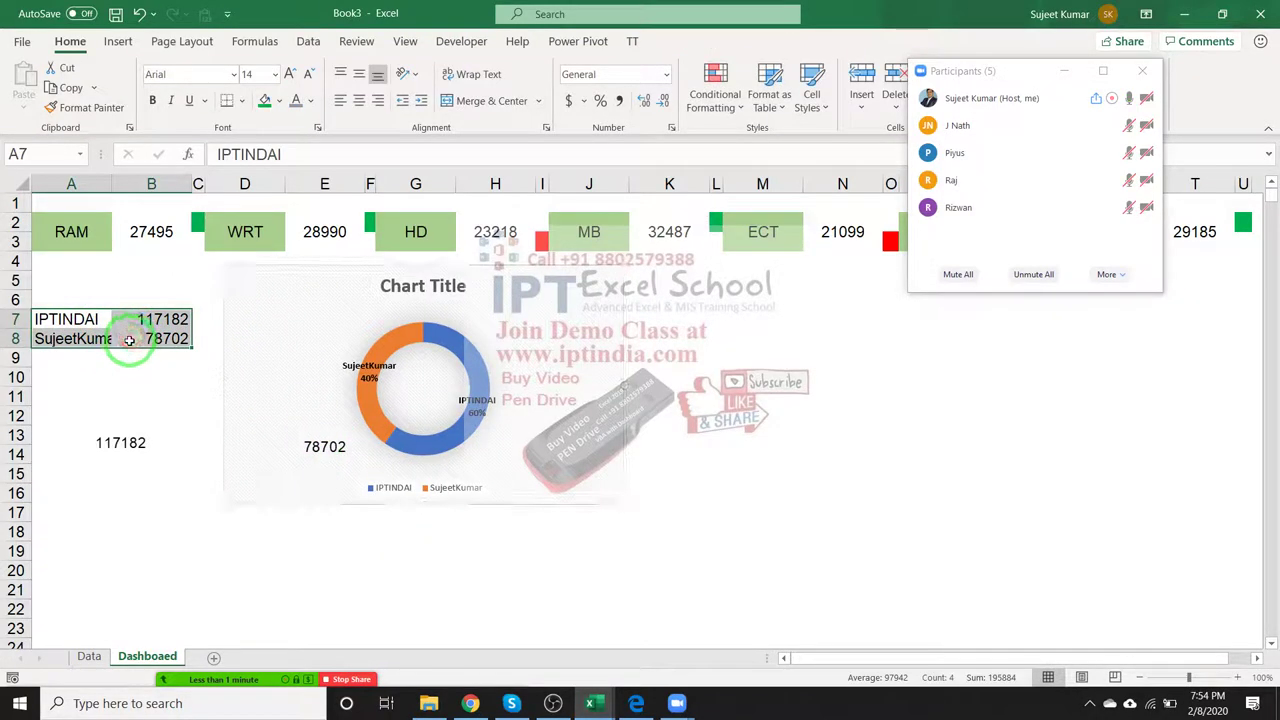
Paste the two totals into A7:B8 of a new Sheet3.
click(214, 660)
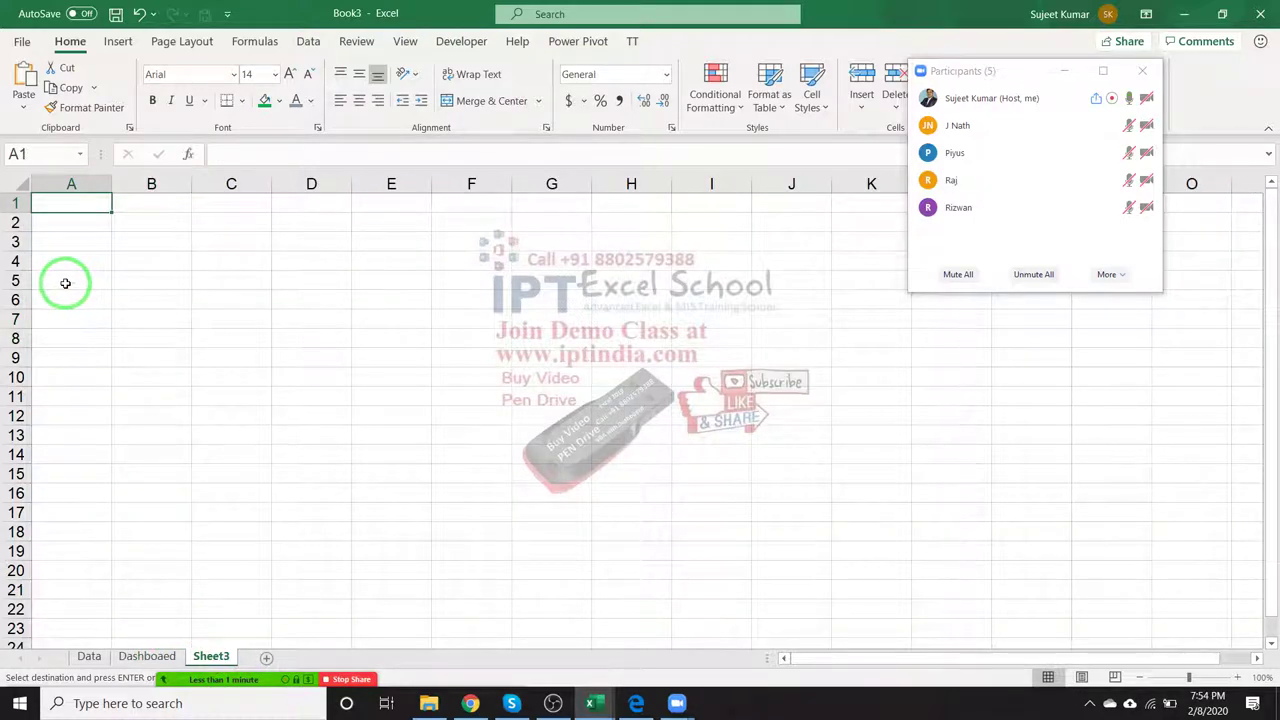
click(60, 322)
key(Return)
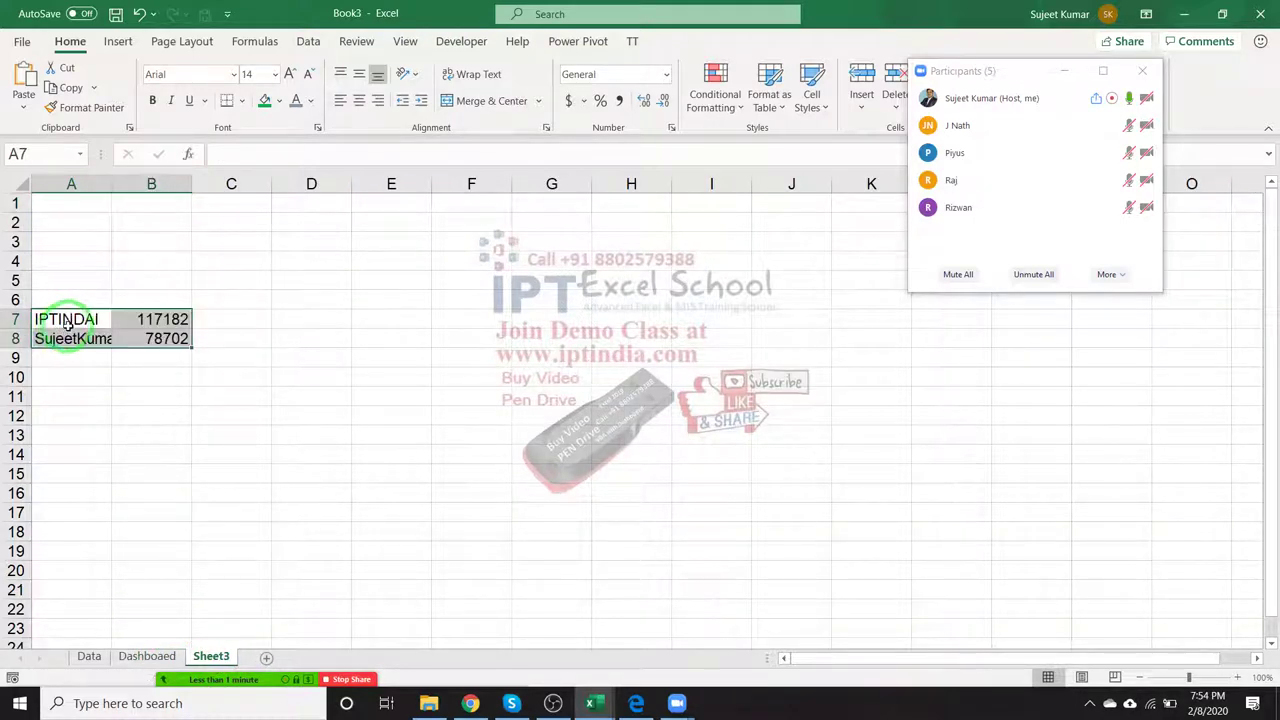
Hide the gridlines on Sheet3.
click(118, 41)
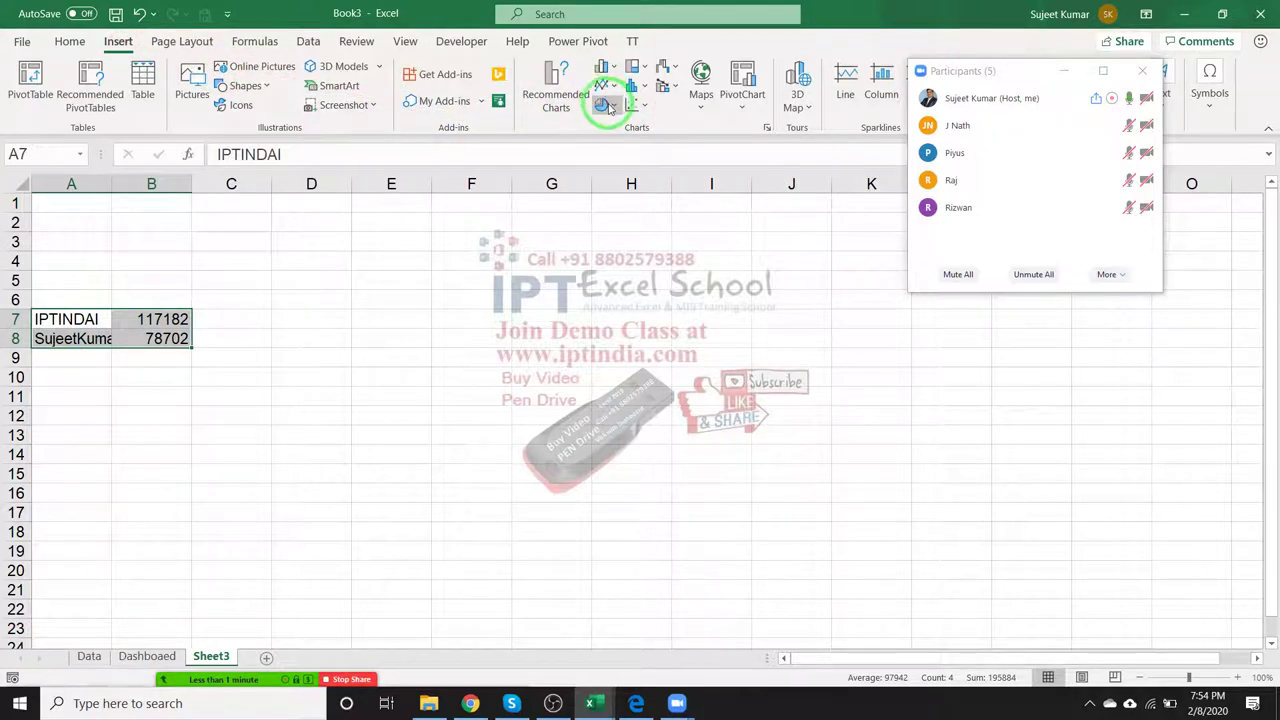
click(240, 41)
click(165, 45)
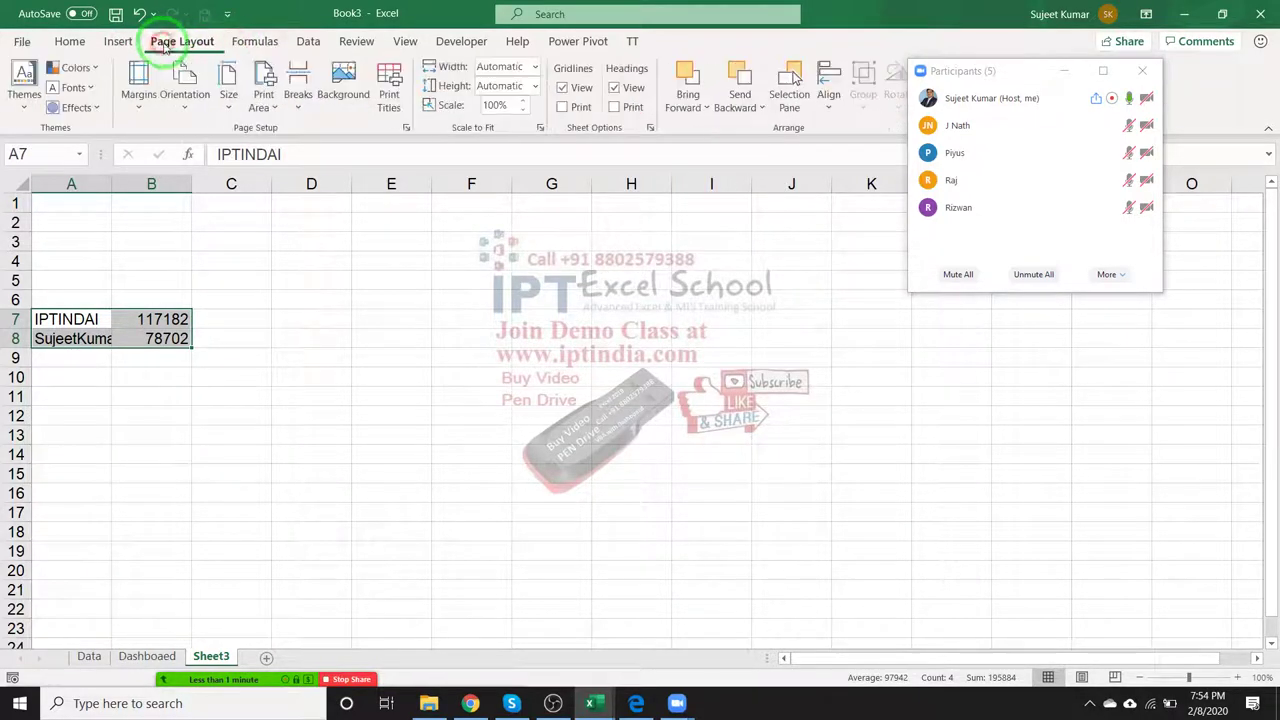
click(575, 92)
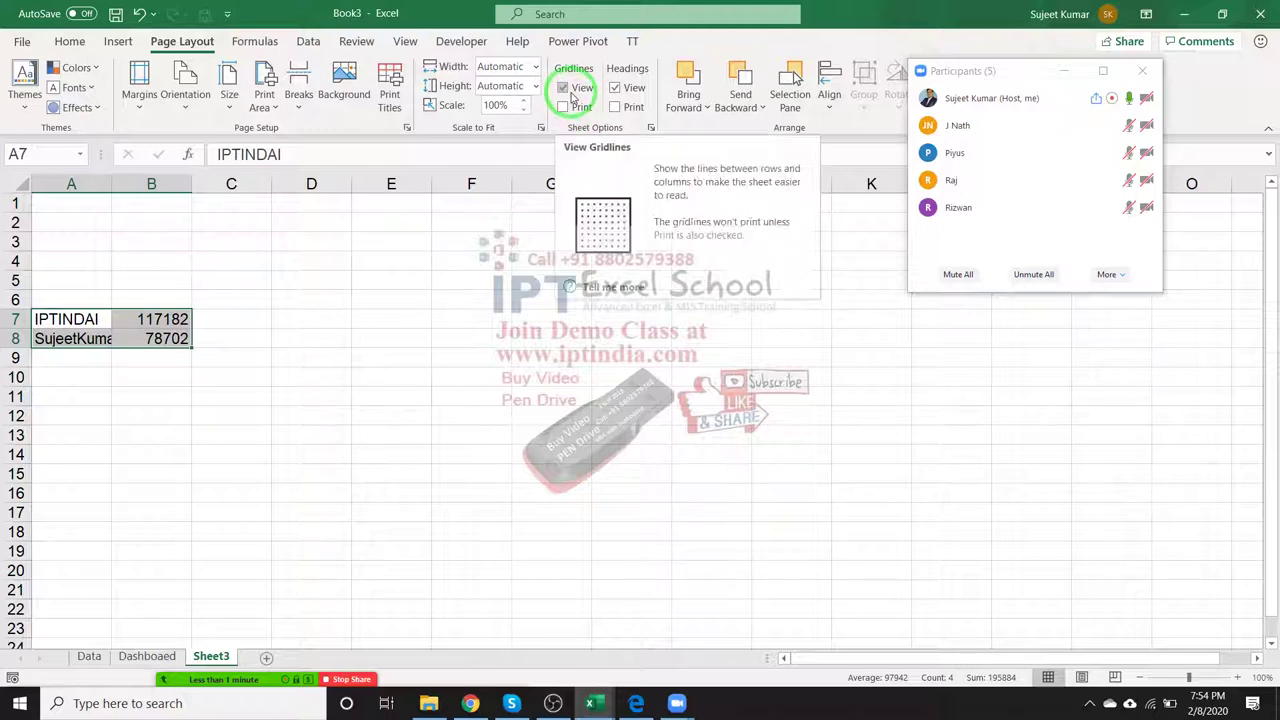
click(566, 89)
Back on the Dashboard sheet, move the doughnut chart left under the product cards.
click(150, 656)
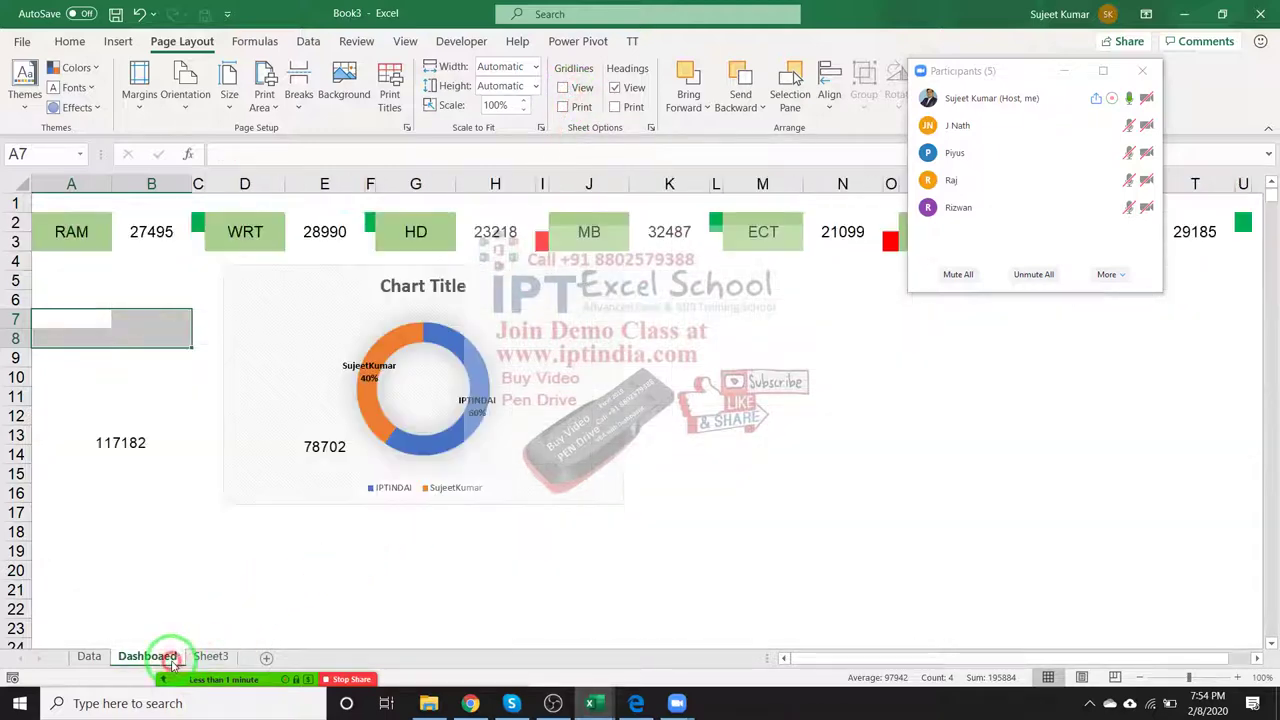
click(106, 440)
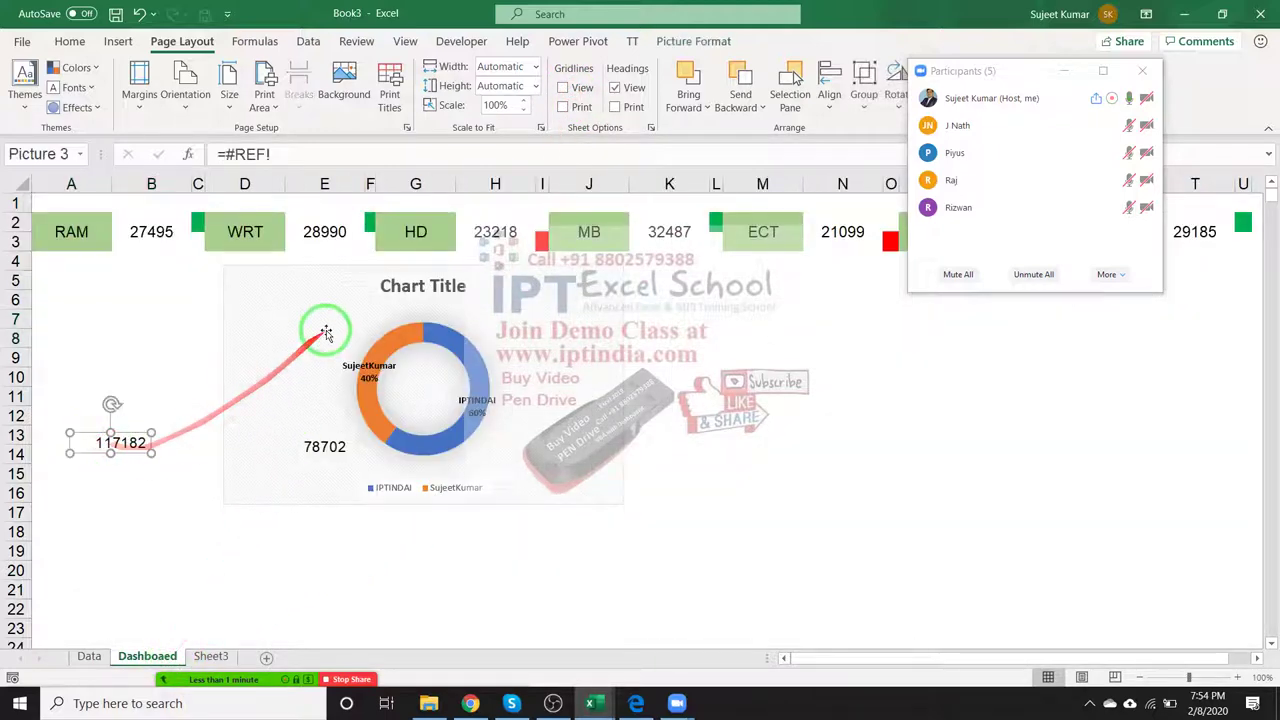
mouse_move(320, 330)
mouse_down()
mouse_move(143, 311)
mouse_move(123, 323)
mouse_up()
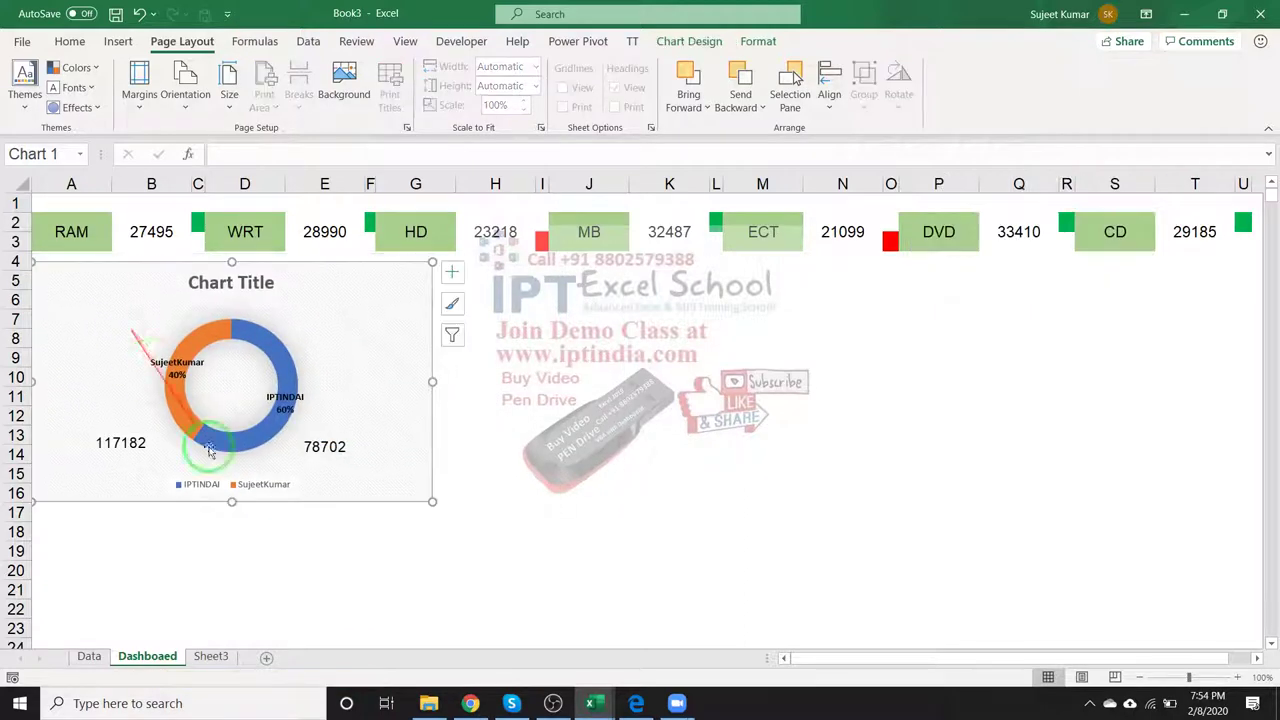
click(432, 566)
Look over the finished dashboard layout, then bring up the Zoom window.
click(533, 455)
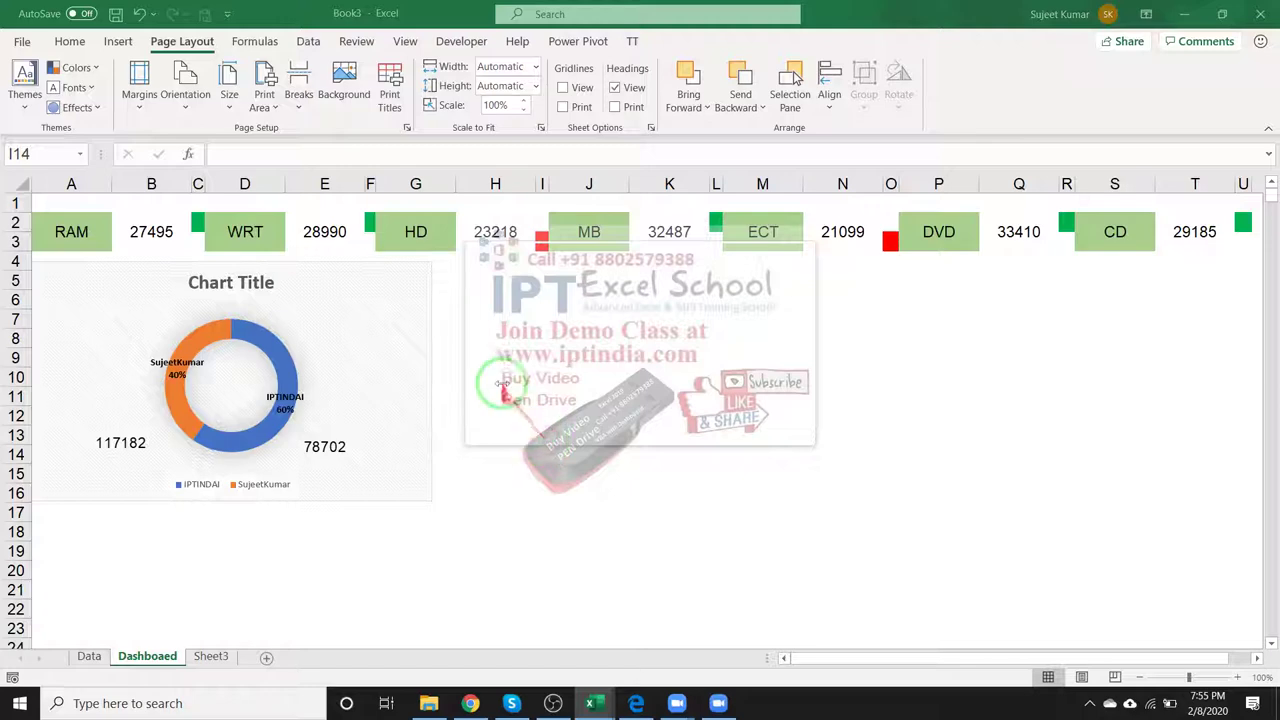
scroll(500, 545, down, 5)
scroll(500, 545, up, 5)
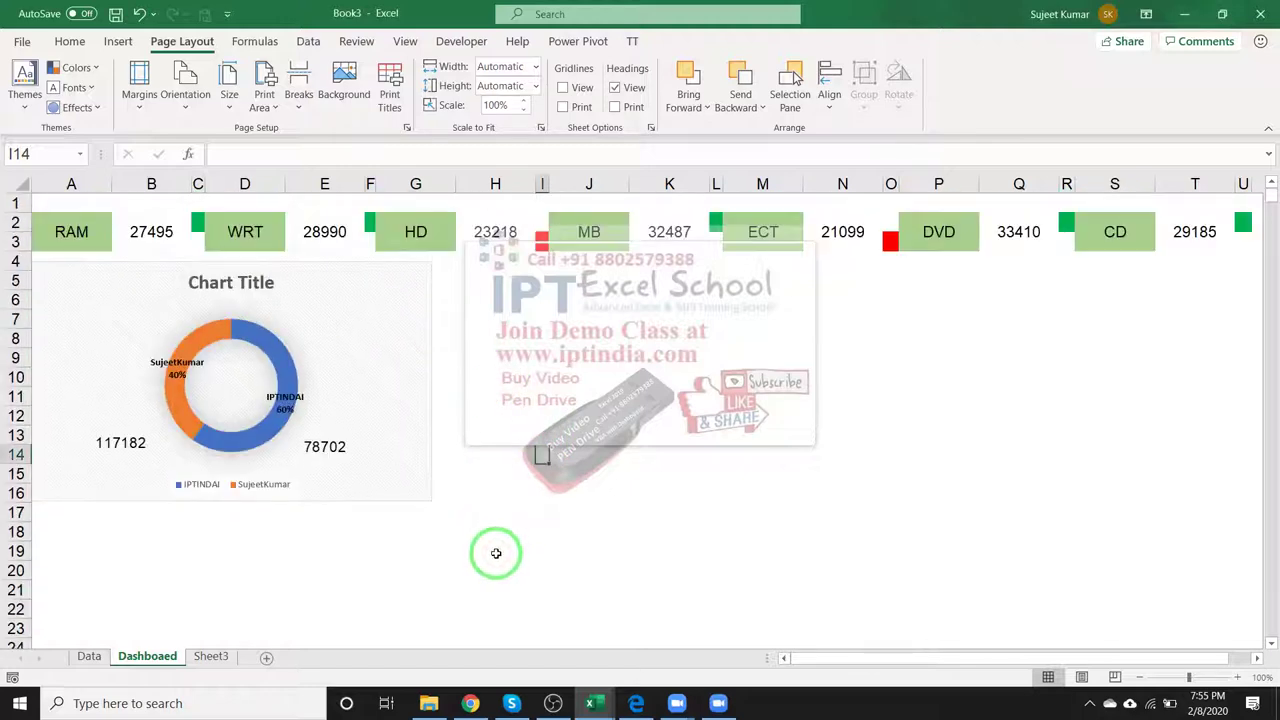
scroll(494, 552, down, 1)
scroll(494, 552, down, 2)
scroll(494, 552, up, 3)
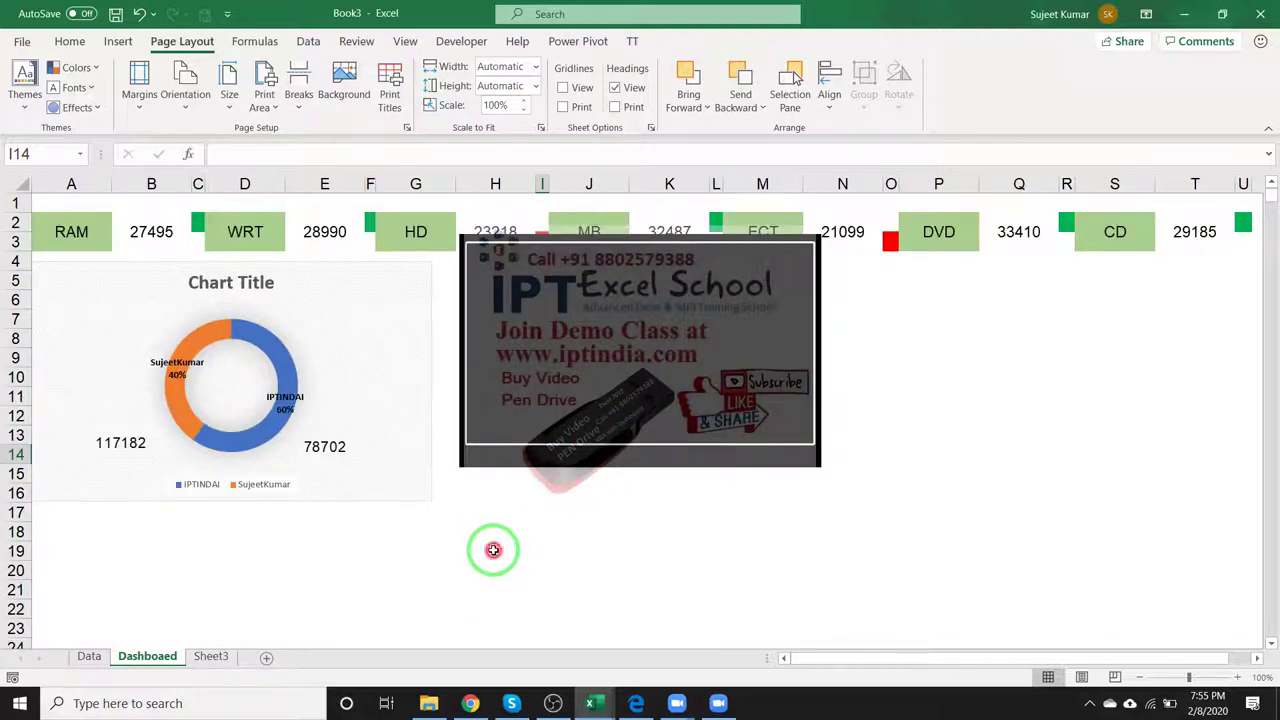
click(493, 550)
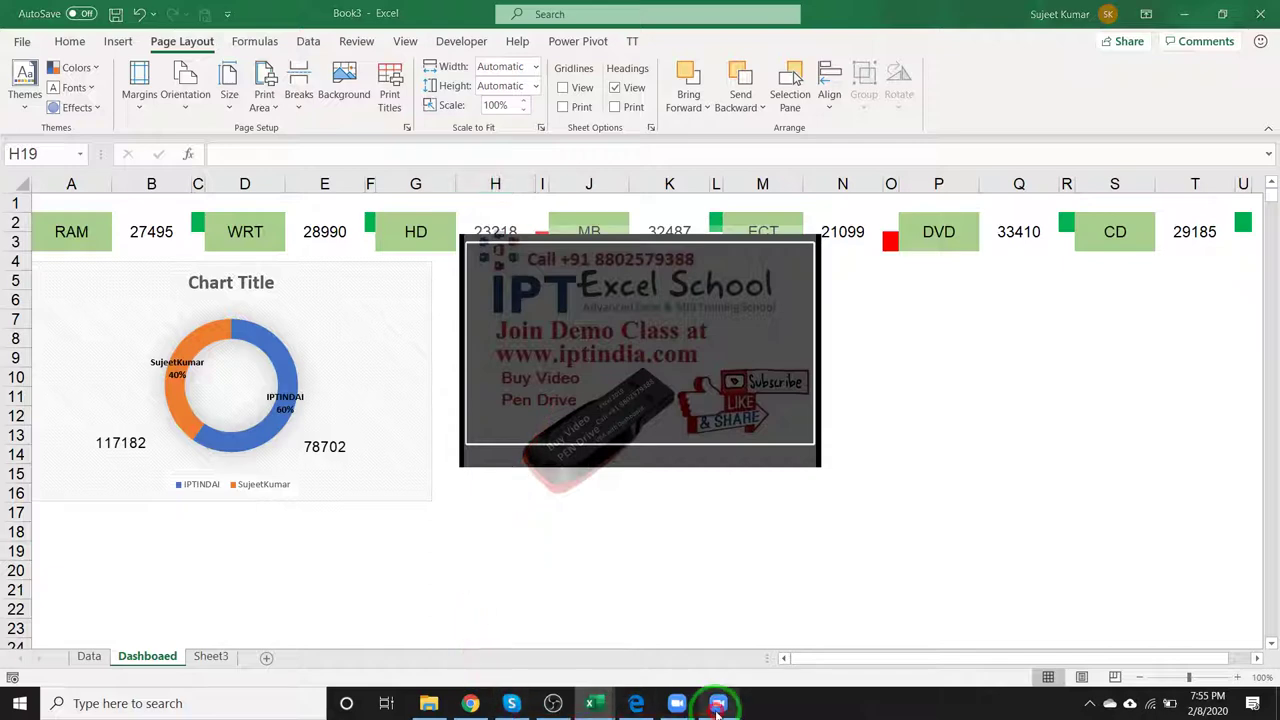
mouse_move(677, 703)
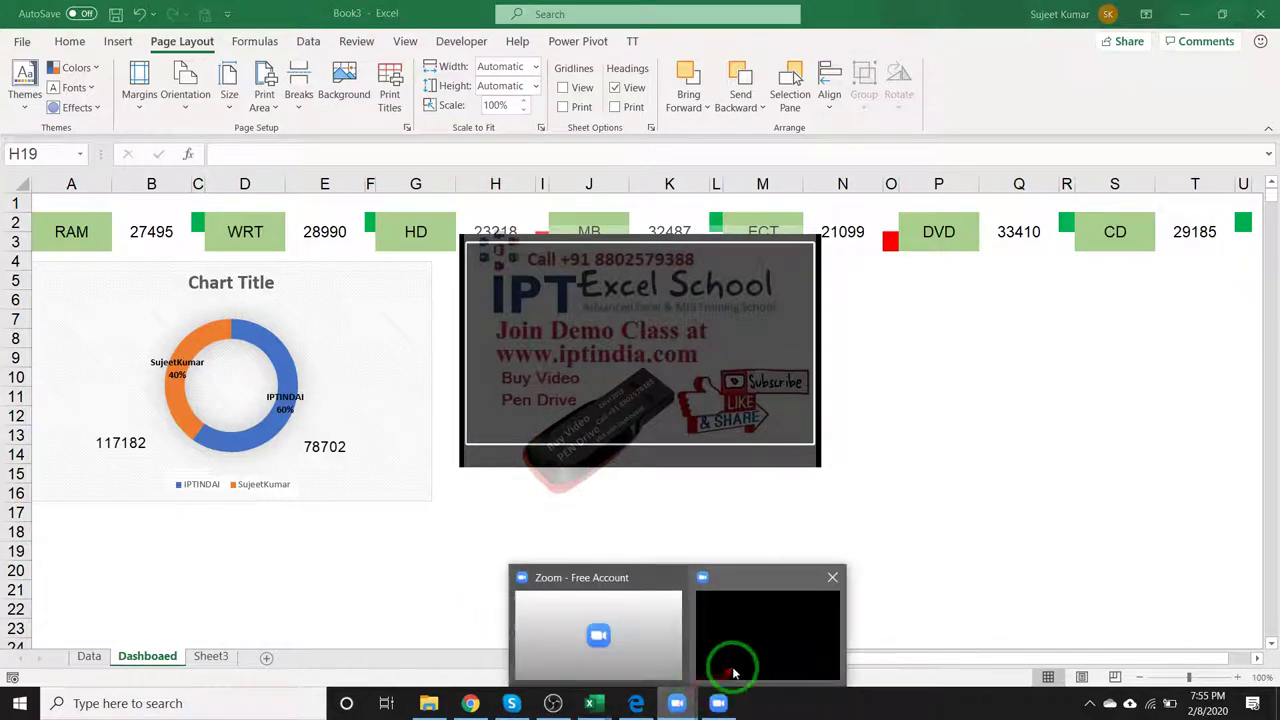
click(733, 673)
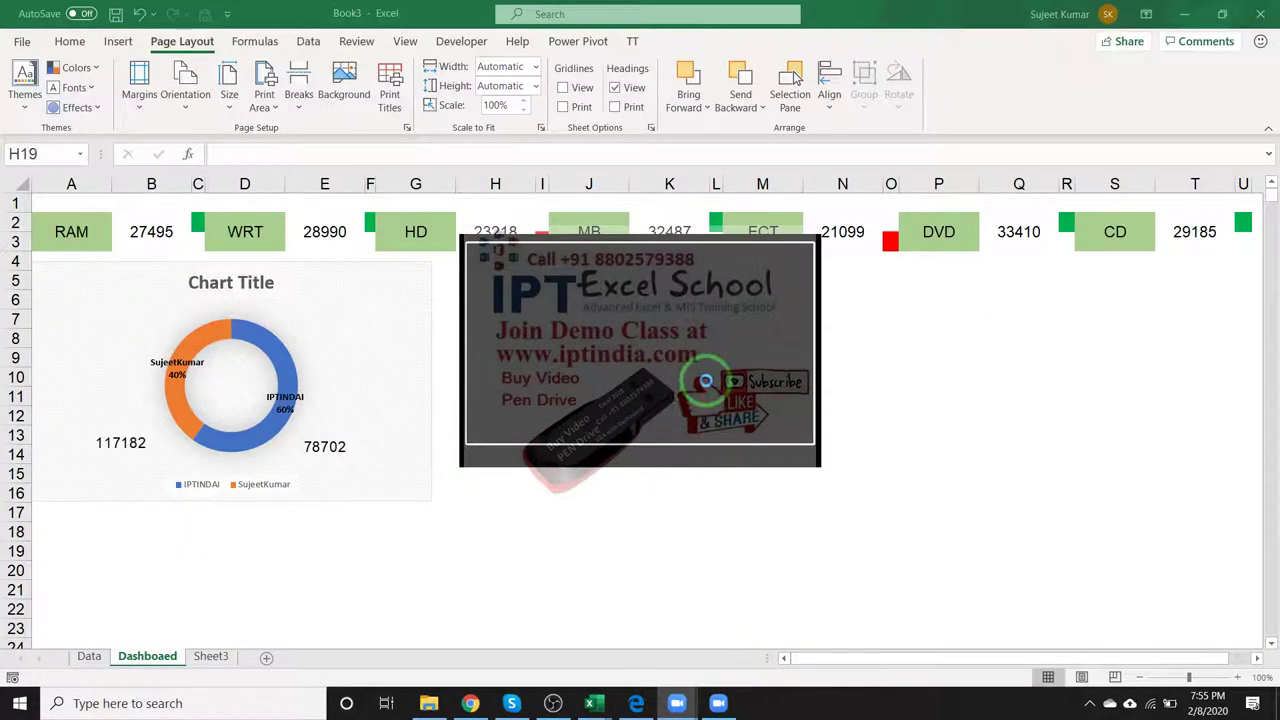
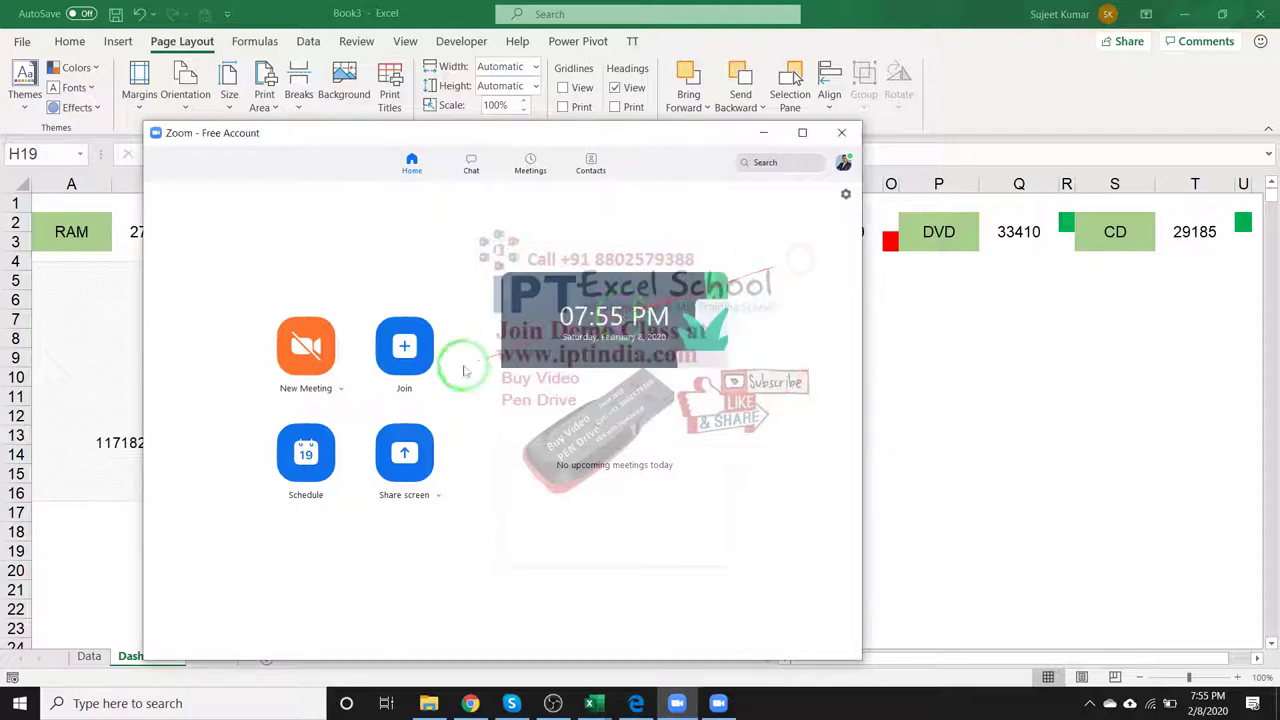
Start a new Zoom meeting and share the entire screen showing the Excel dashboard.
click(303, 348)
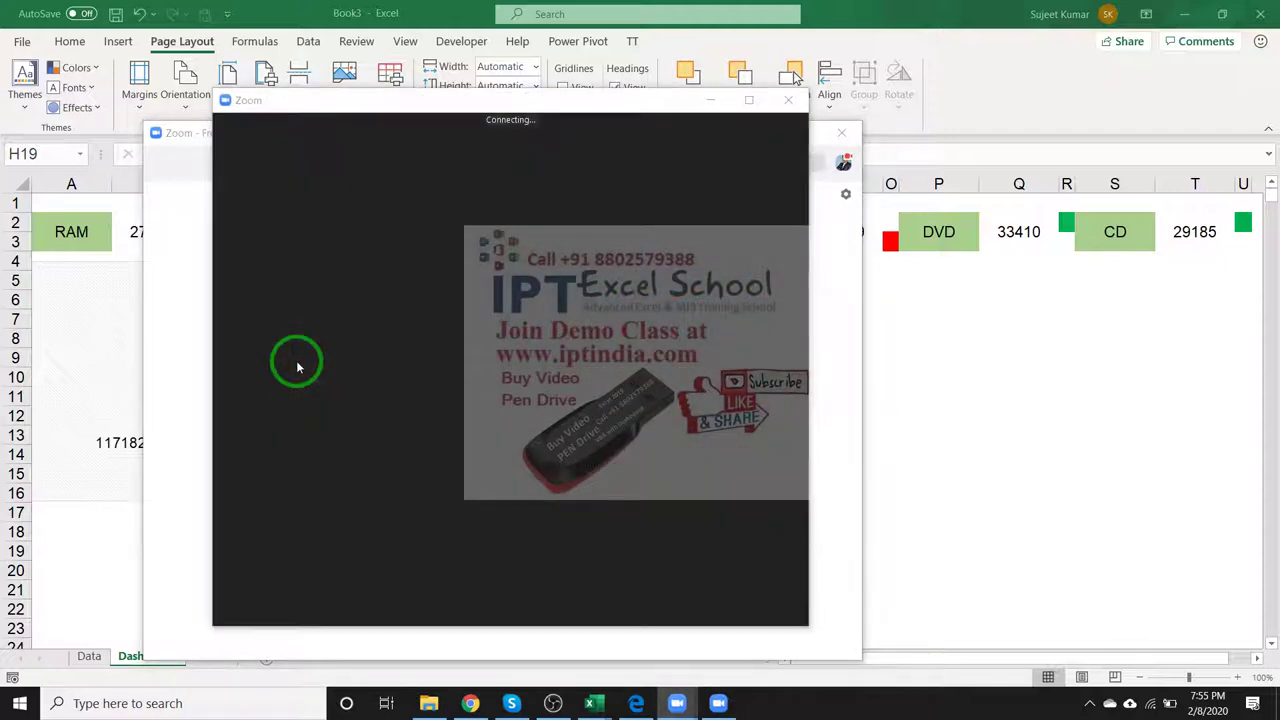
click(891, 391)
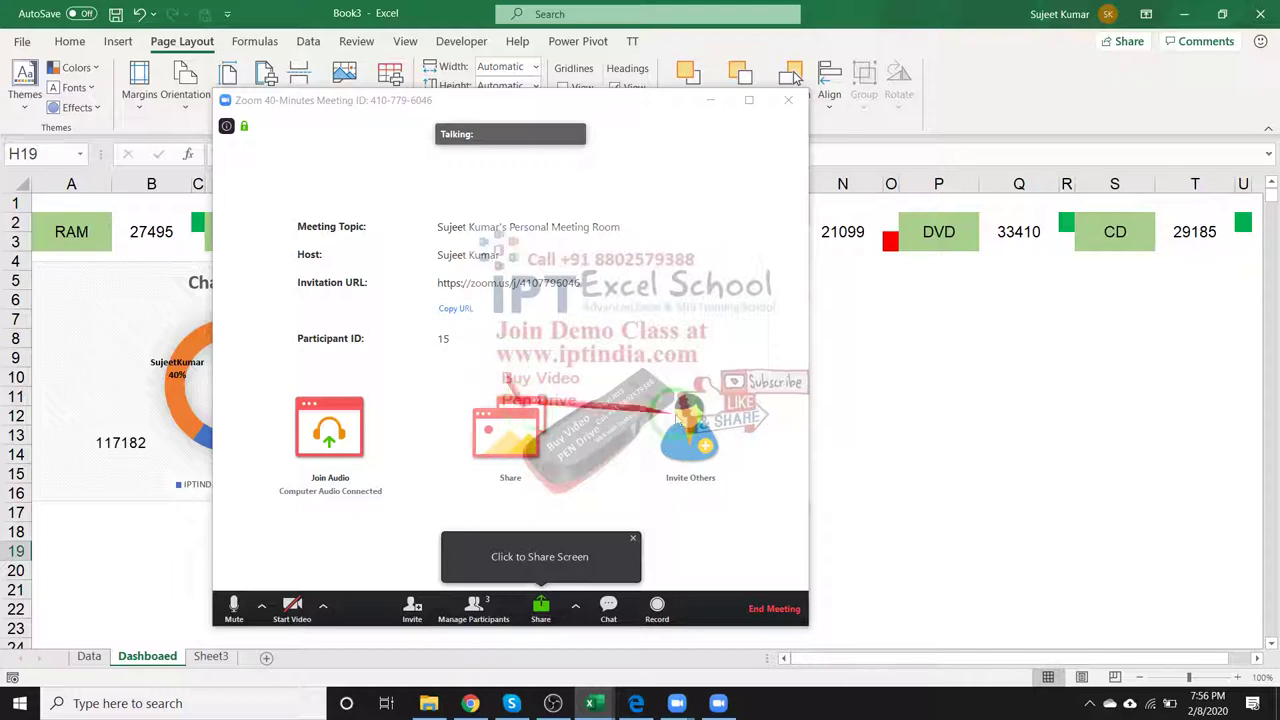
click(487, 610)
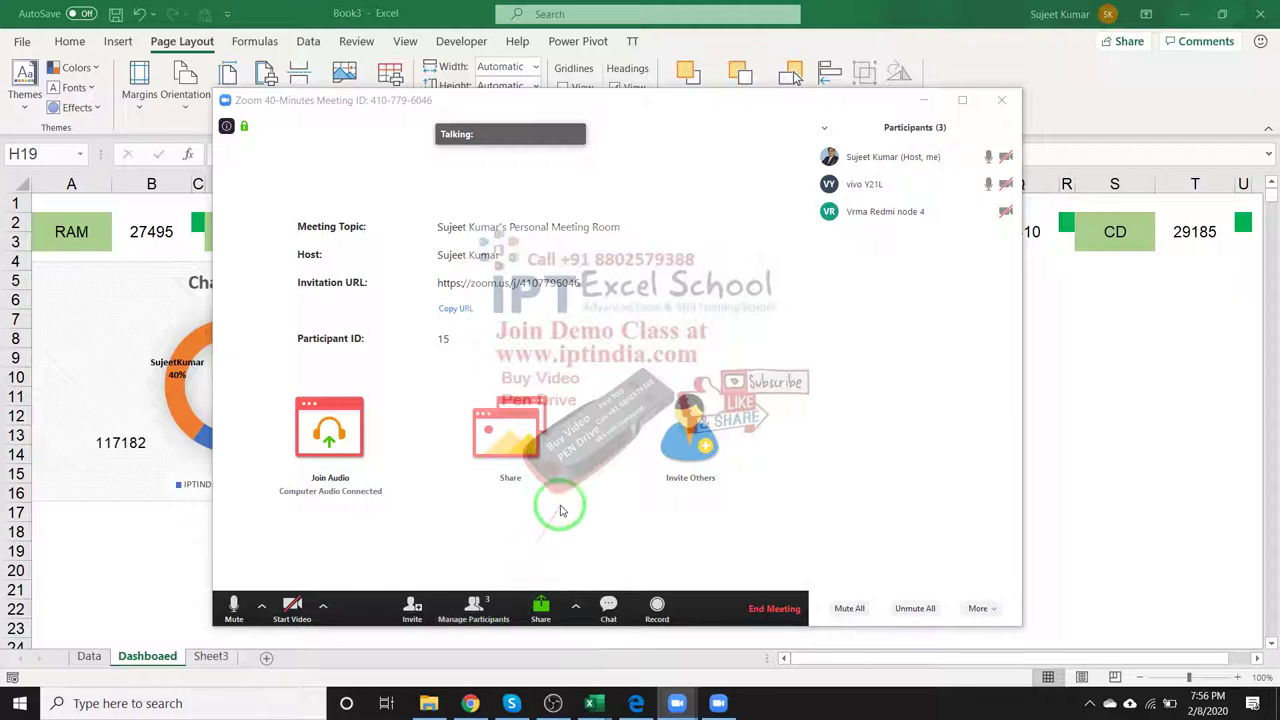
click(530, 453)
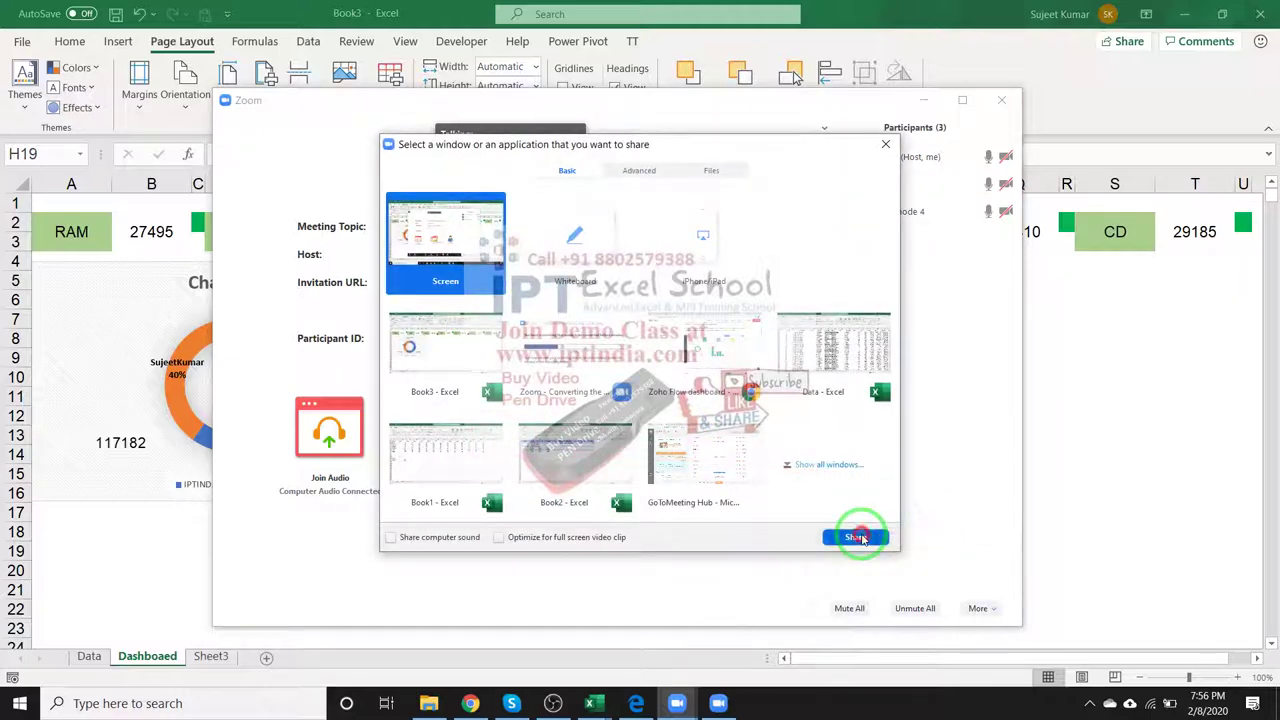
click(858, 537)
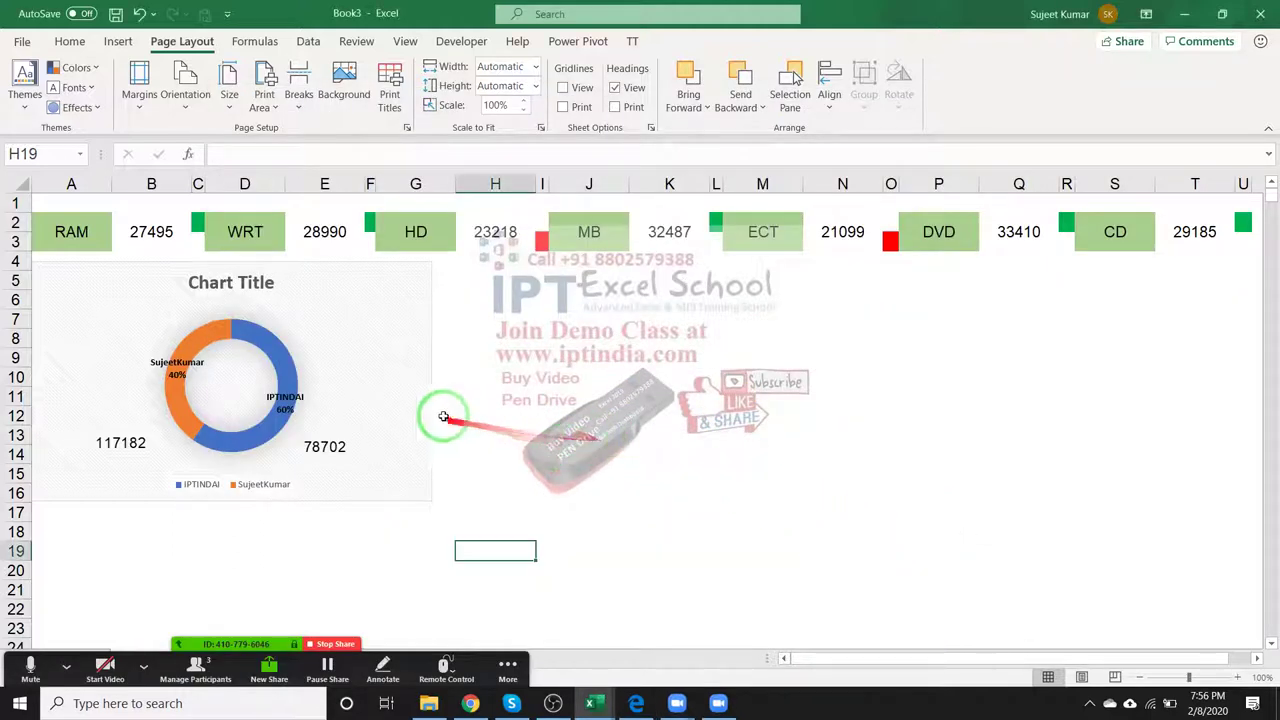
Go to the Data sheet and select cell A1 of the sales table.
click(414, 378)
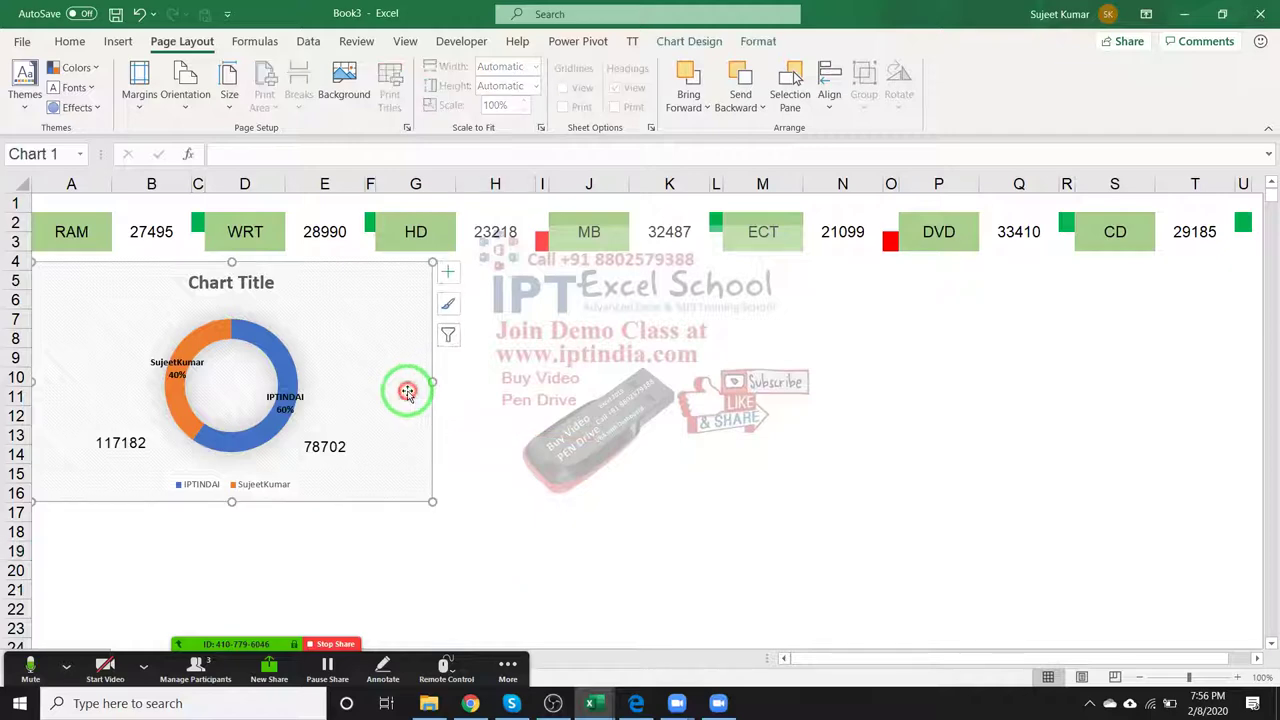
click(543, 374)
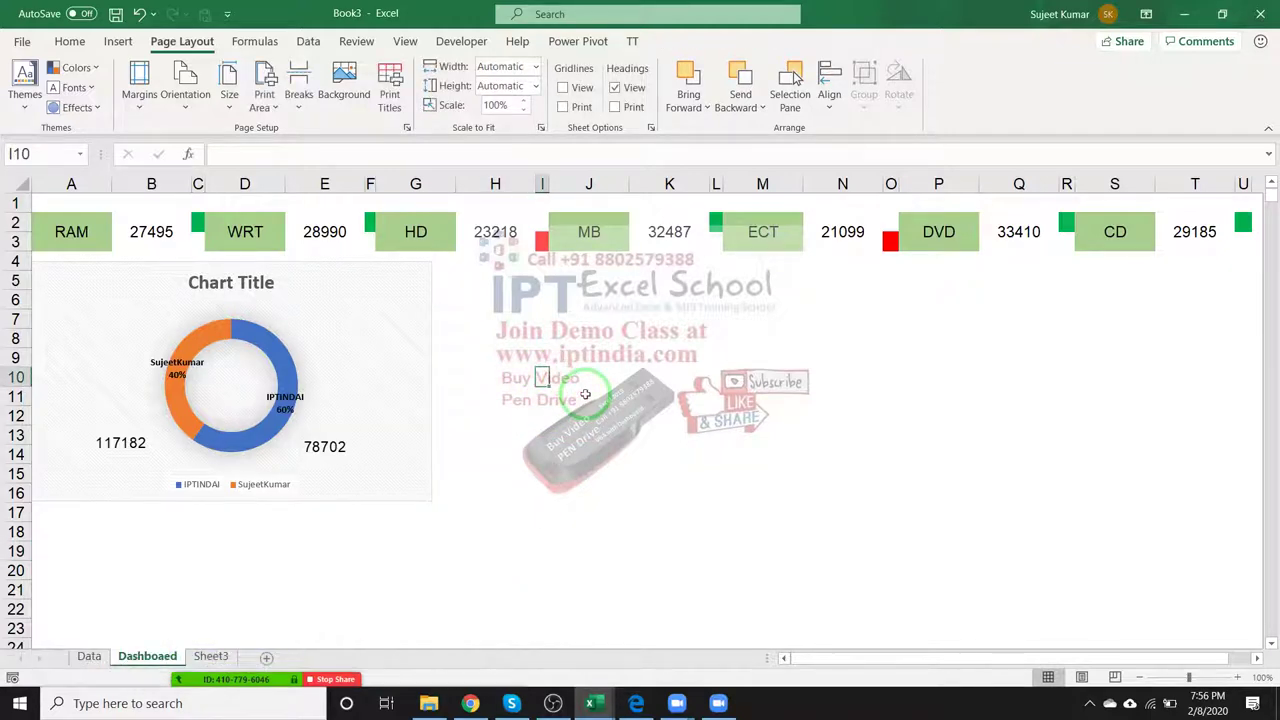
click(89, 657)
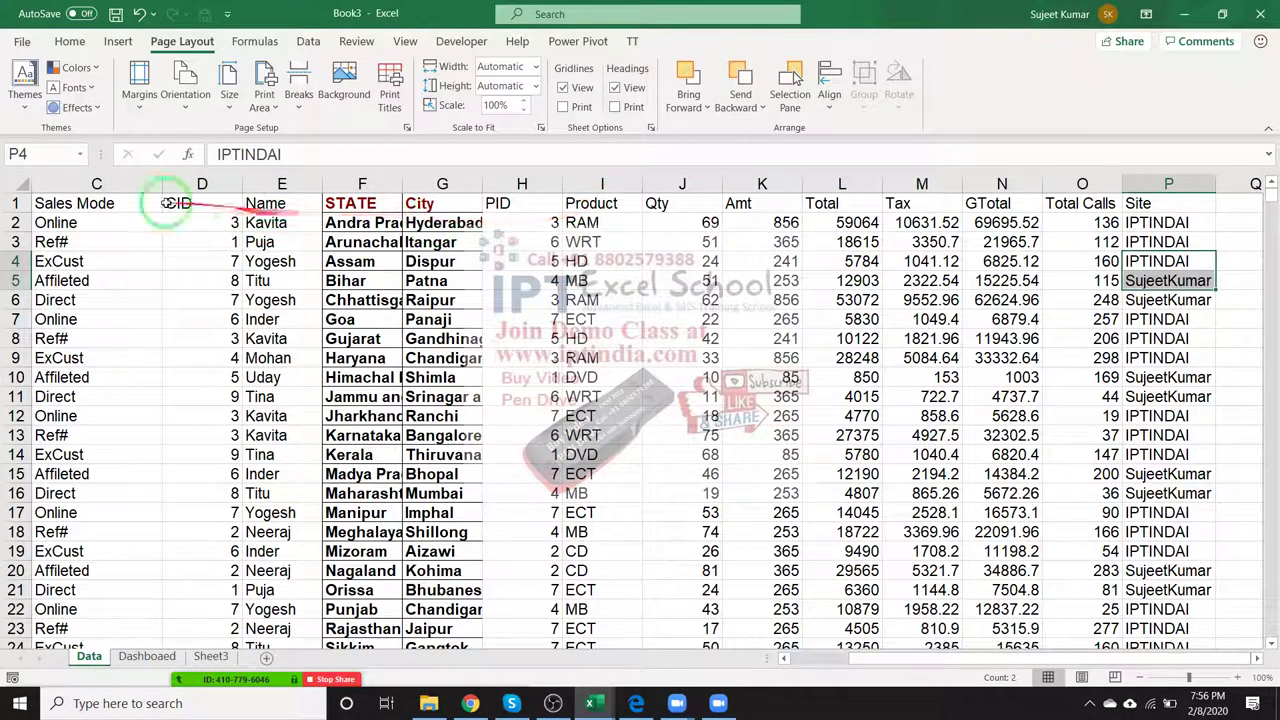
click(55, 200)
key(ctrl+Home)
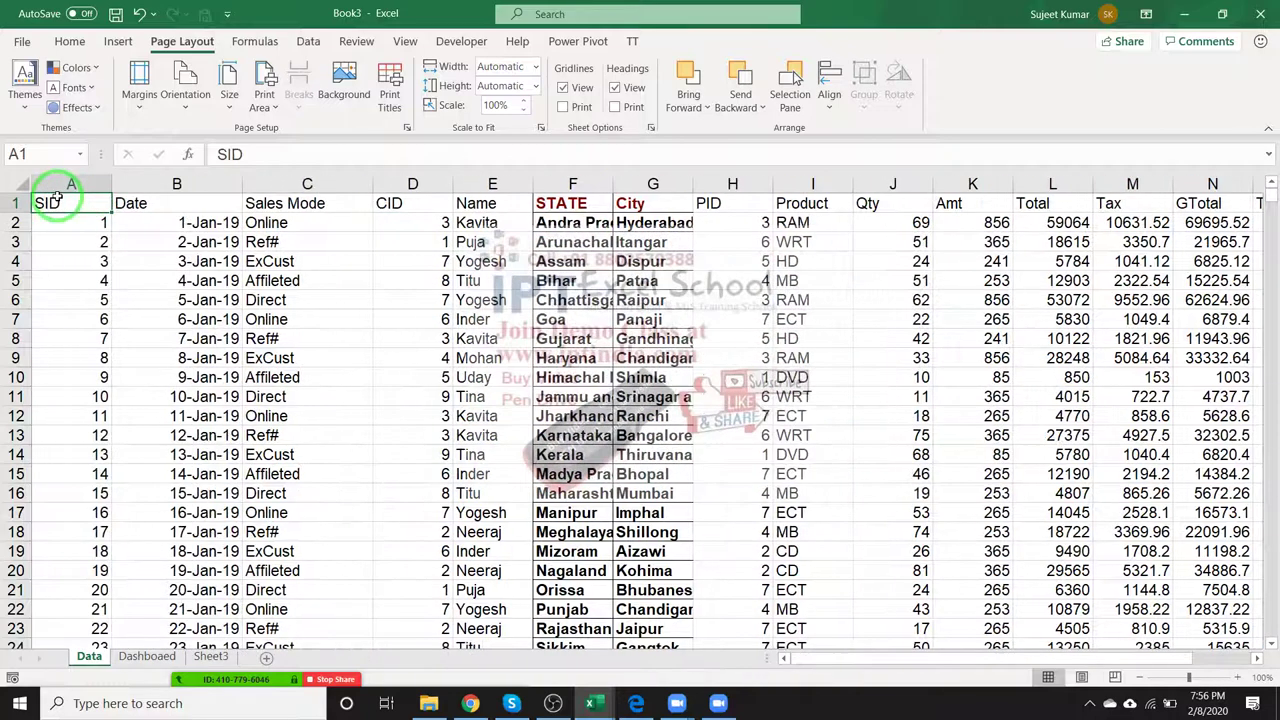
Insert an empty PivotTable from the sales table at D2 on Sheet3.
click(117, 41)
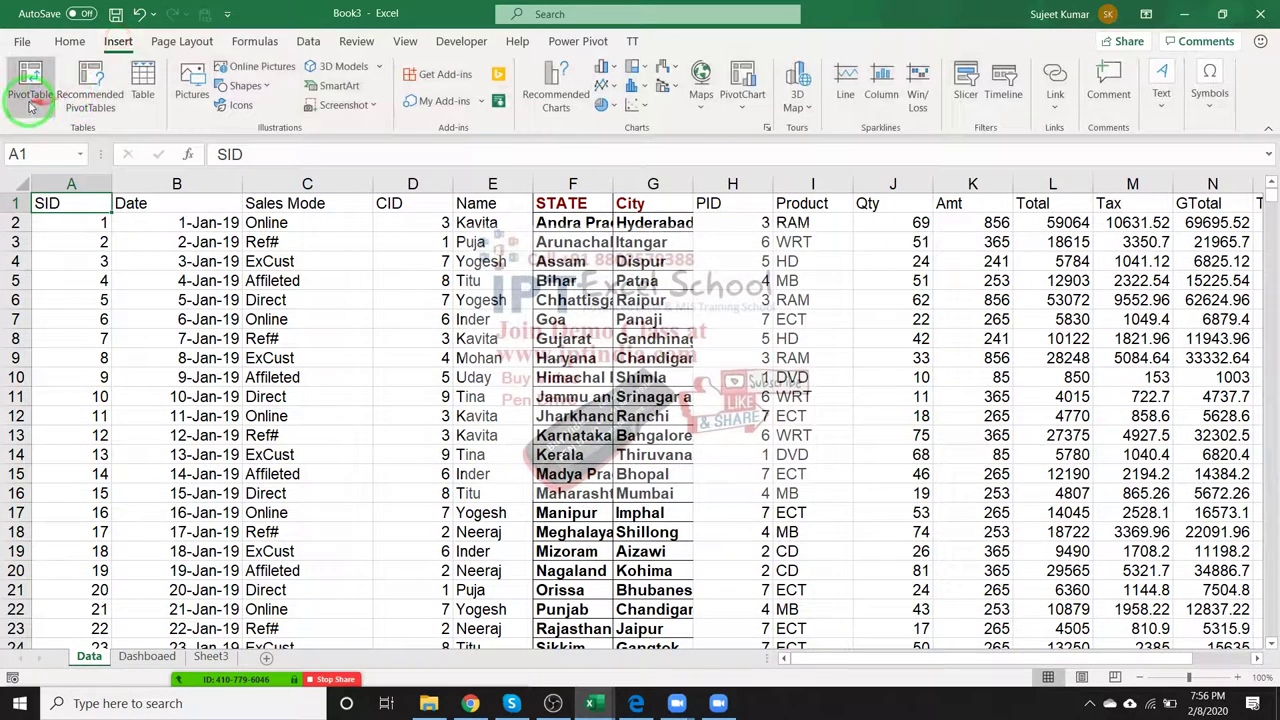
click(30, 97)
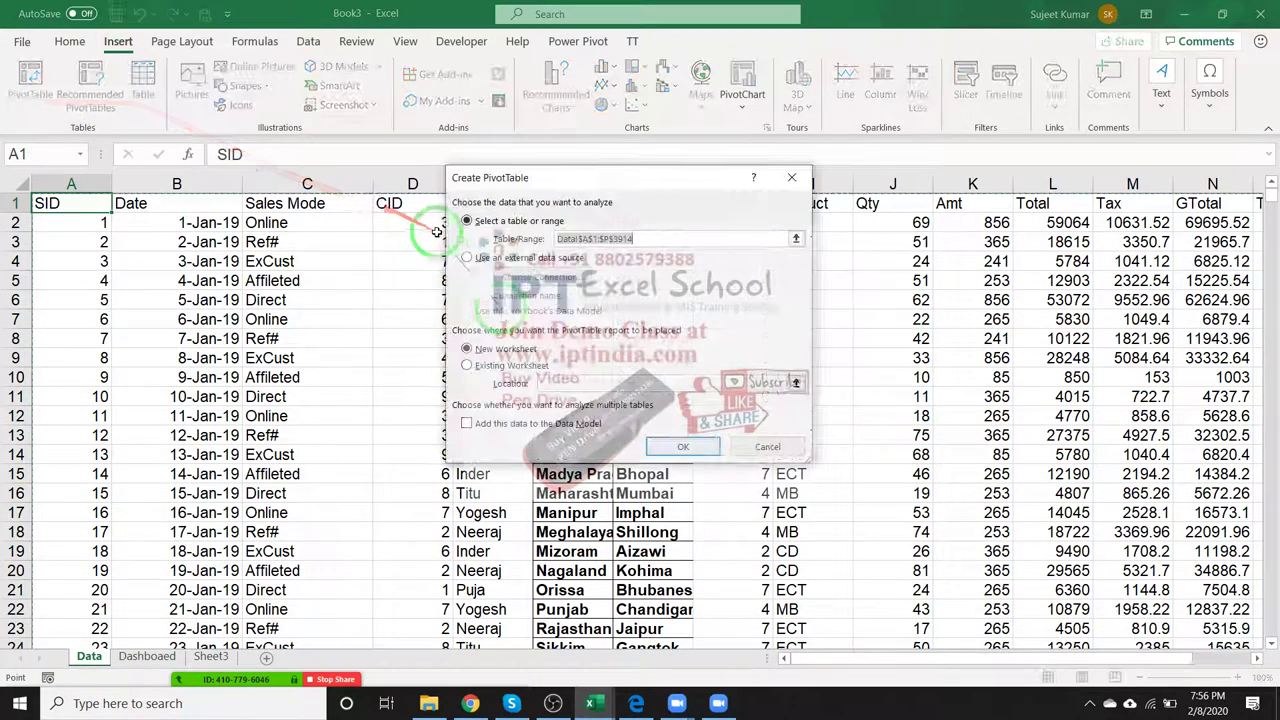
click(466, 365)
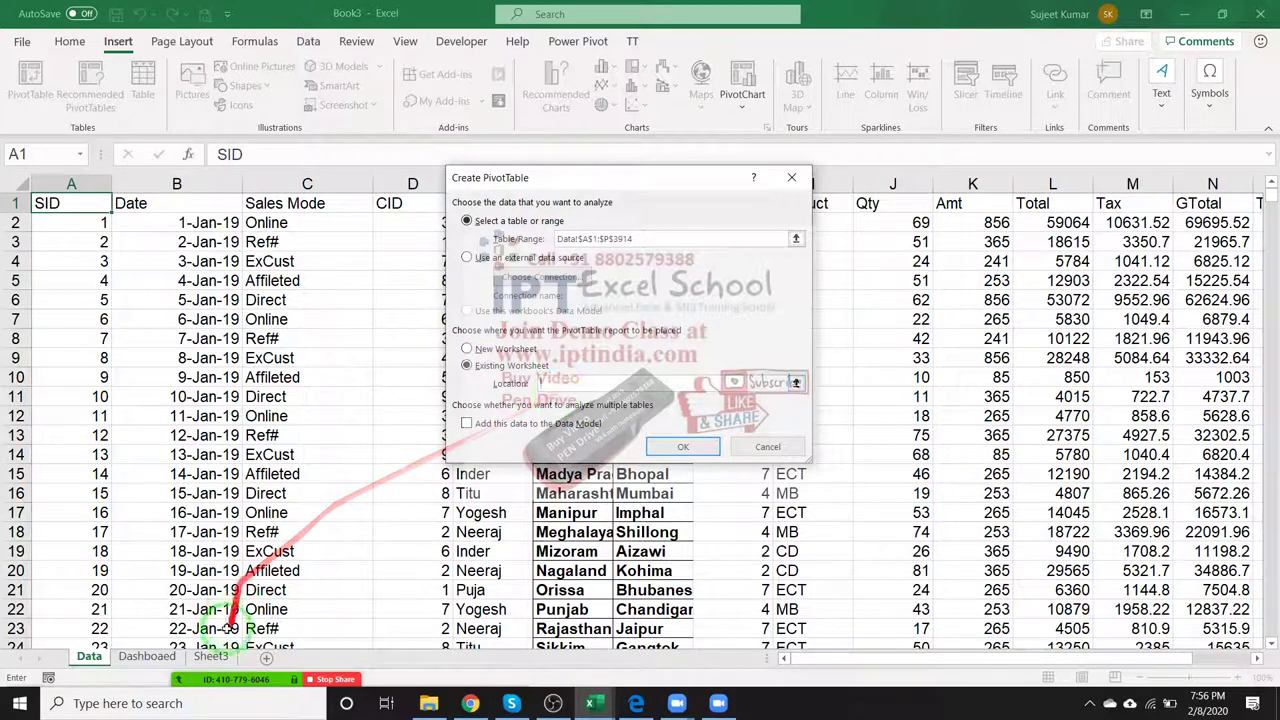
click(211, 656)
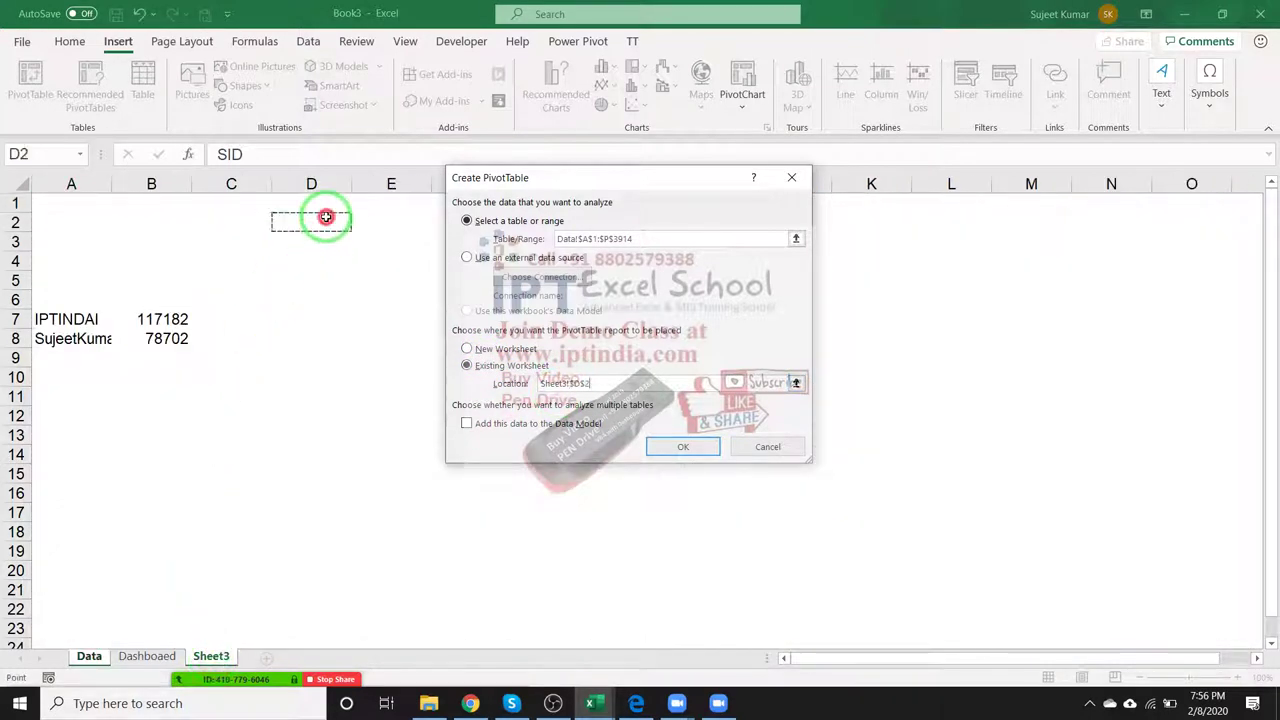
click(683, 446)
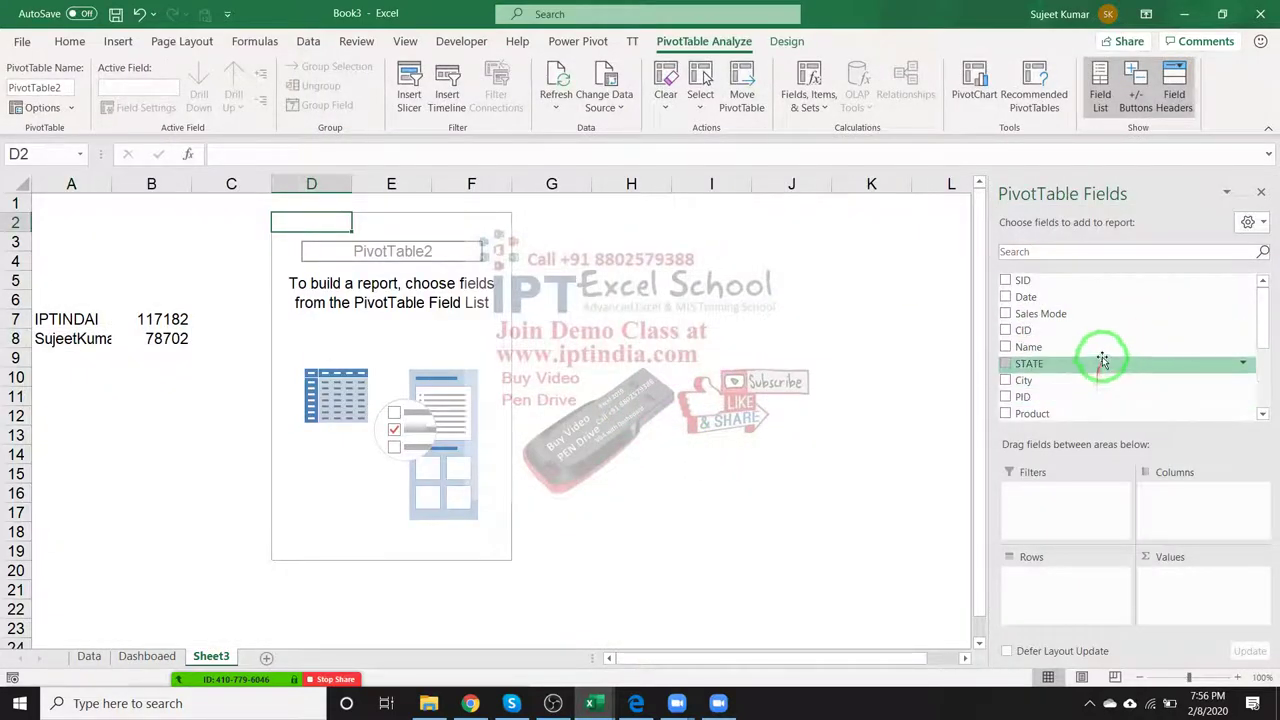
Lay out the PivotTable to sum Qty with Name as the row field.
scroll(1102, 360, down, 2)
scroll(1108, 377, down, 1)
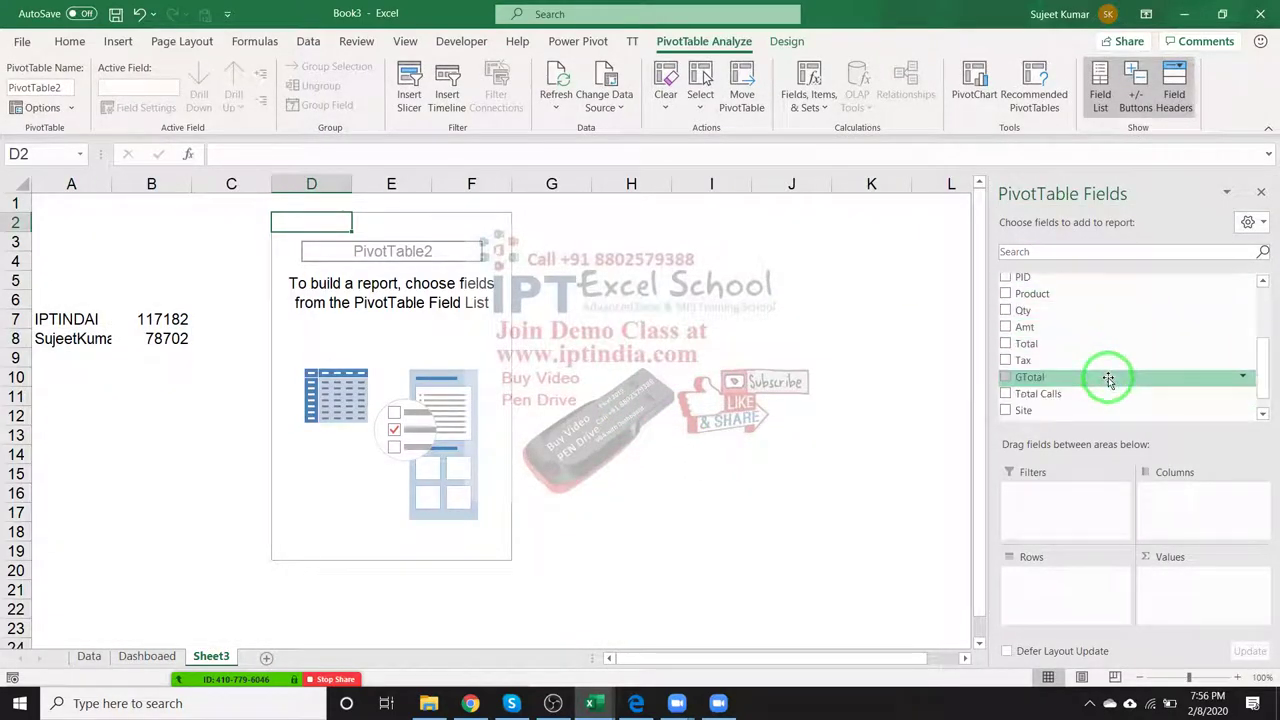
scroll(1101, 337, up, 2)
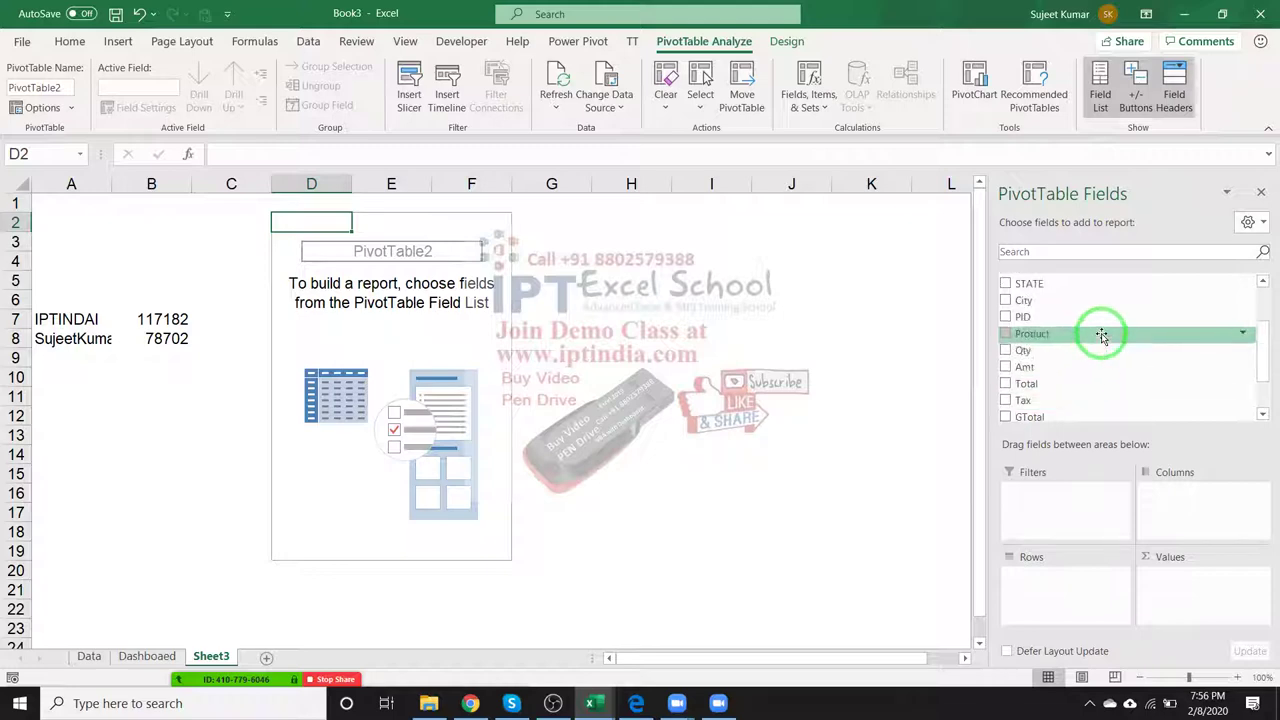
scroll(1100, 360, up, 1)
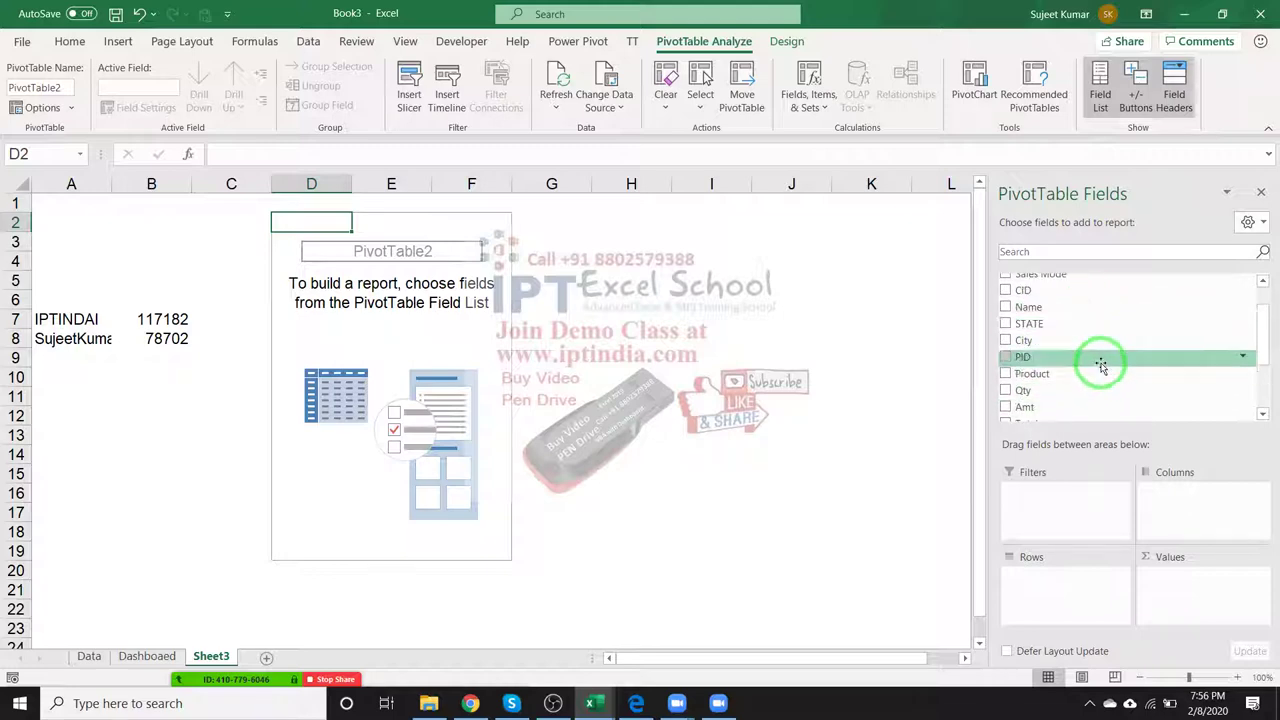
scroll(1085, 340, up, 1)
drag(1075, 307, 1065, 580)
drag(1023, 390, 1162, 574)
Insert a clustered column PivotChart of quantity by name.
click(118, 41)
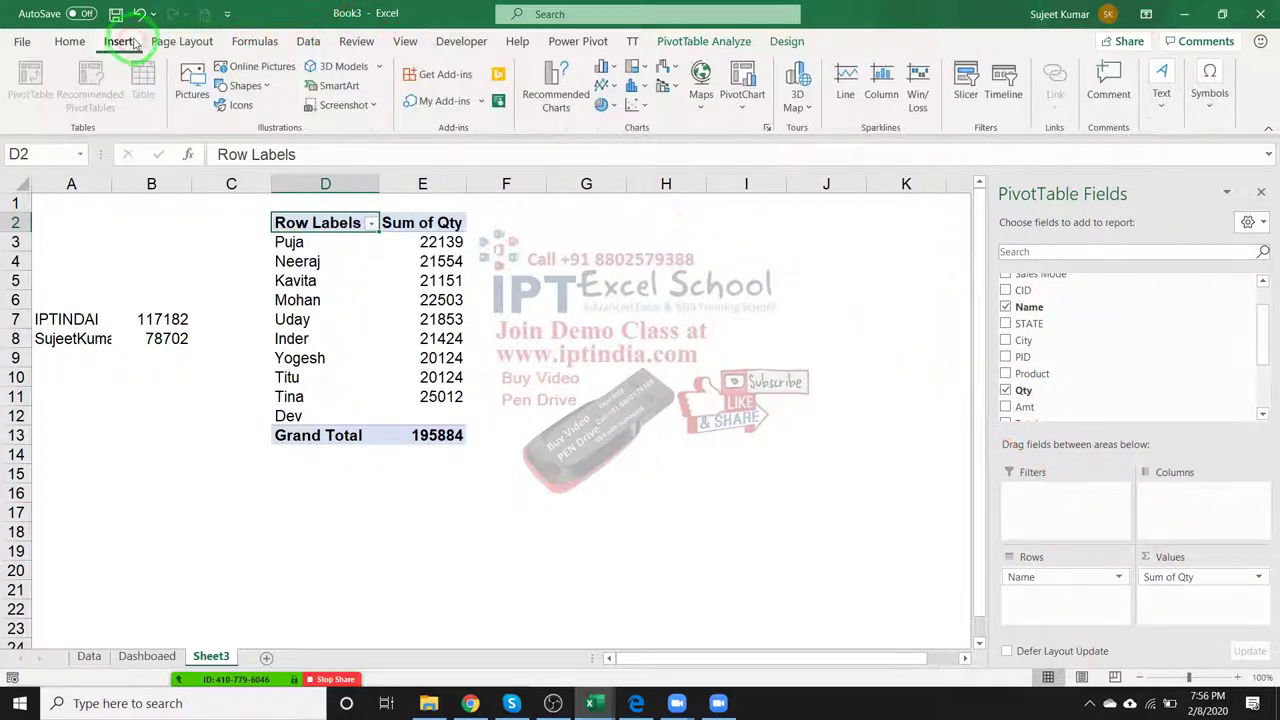
click(612, 70)
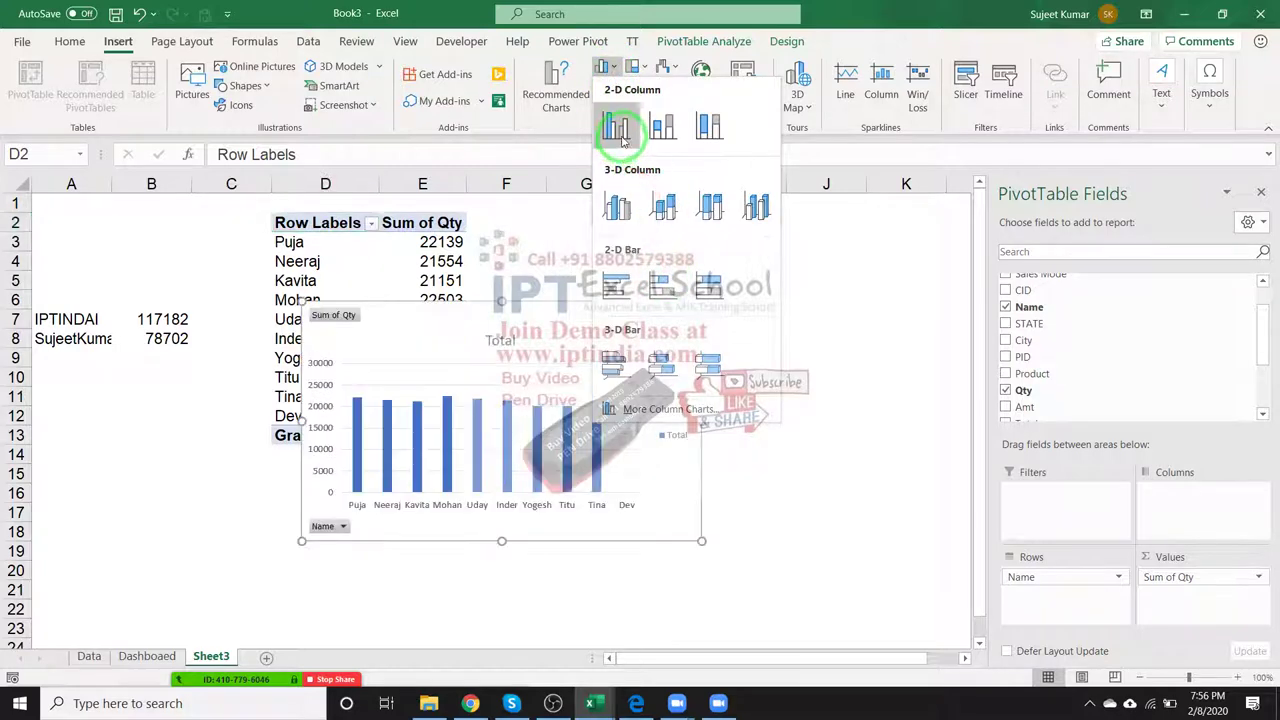
click(616, 128)
click(830, 398)
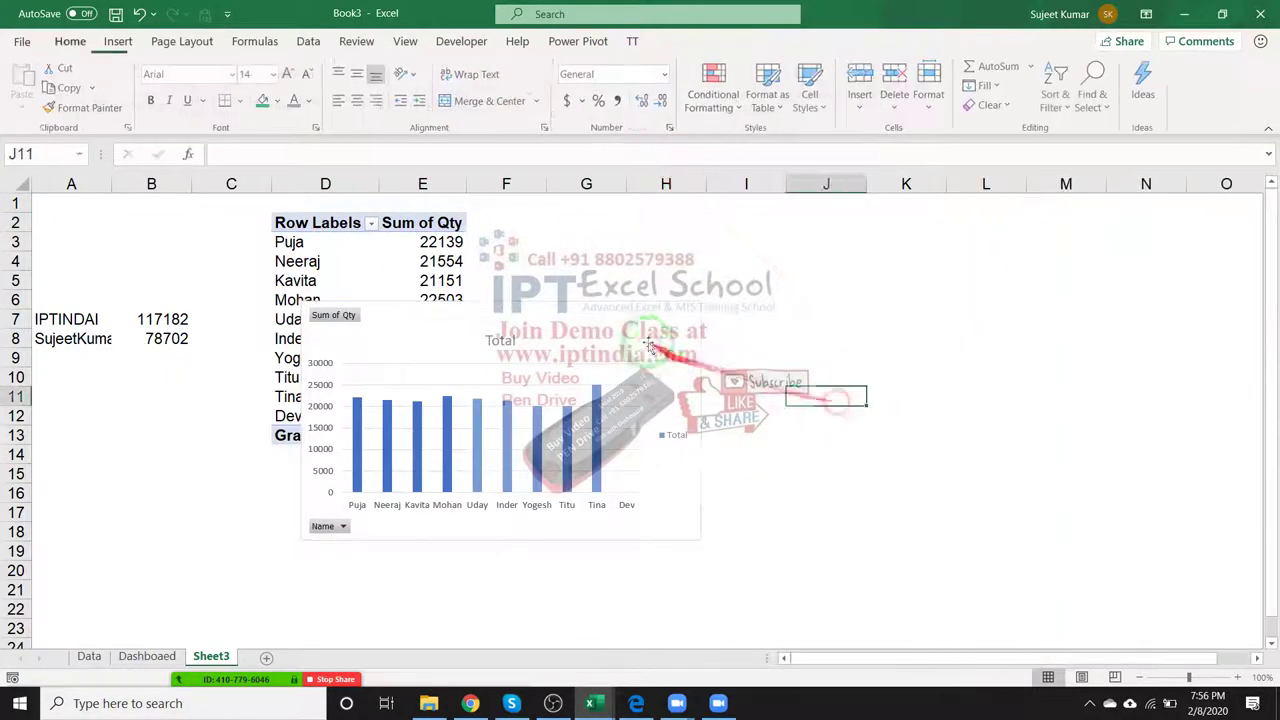
click(648, 346)
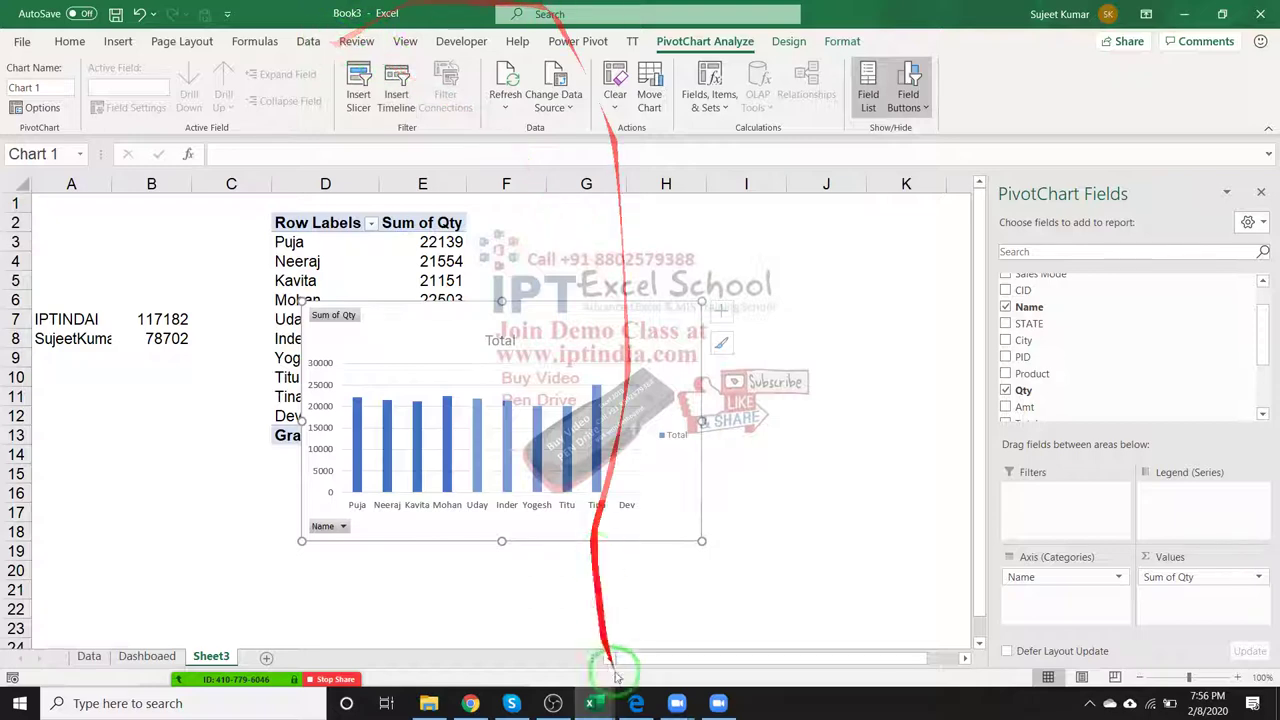
Mute one of the participants in the Zoom meeting.
mouse_move(236, 679)
click(195, 660)
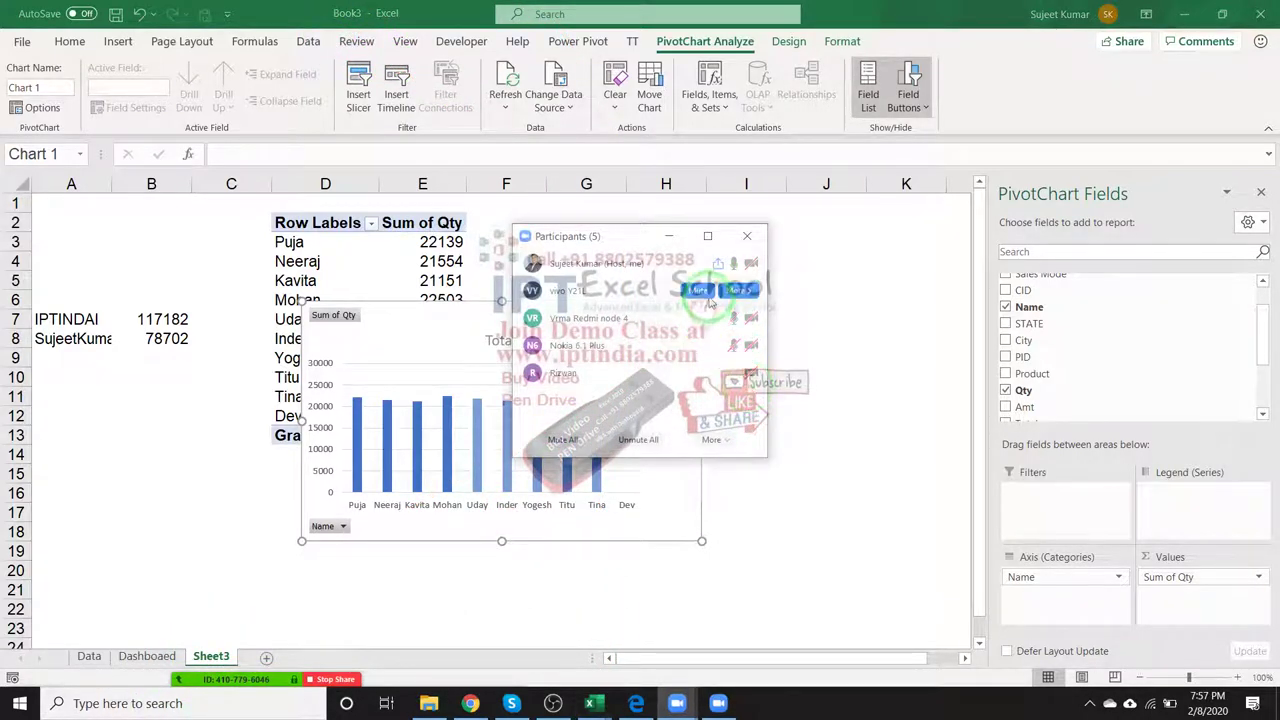
click(708, 292)
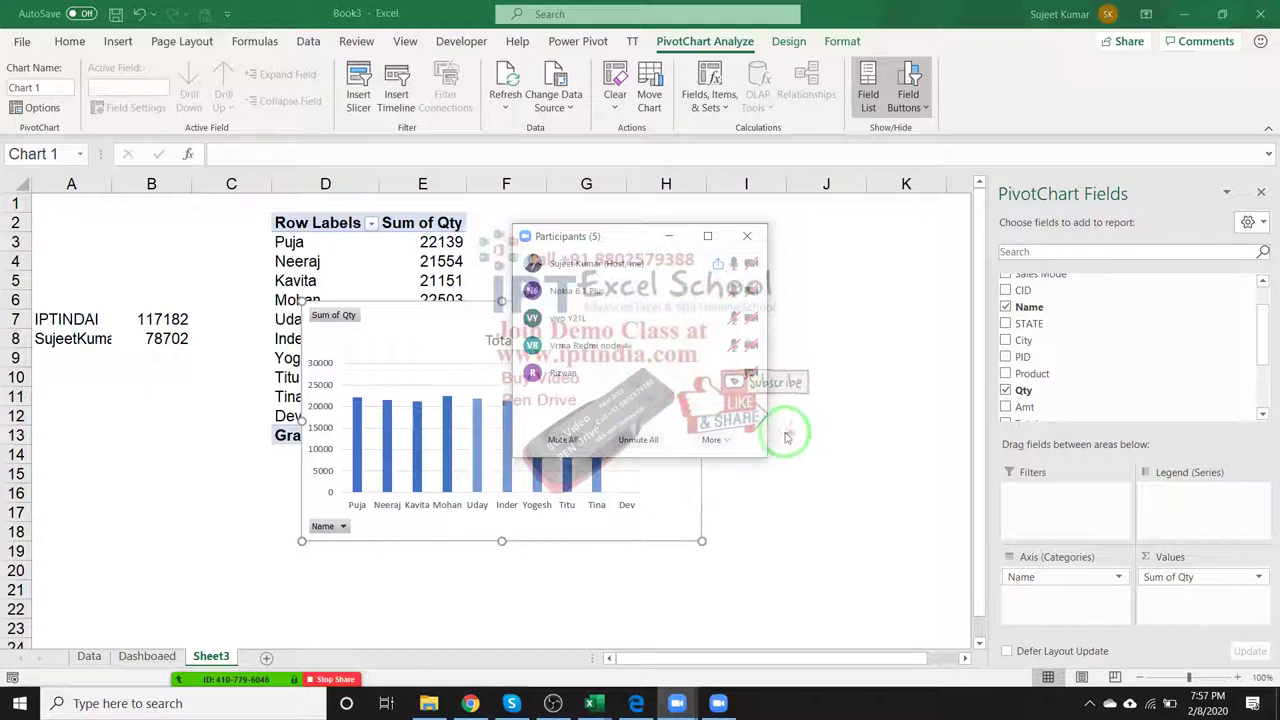
click(747, 236)
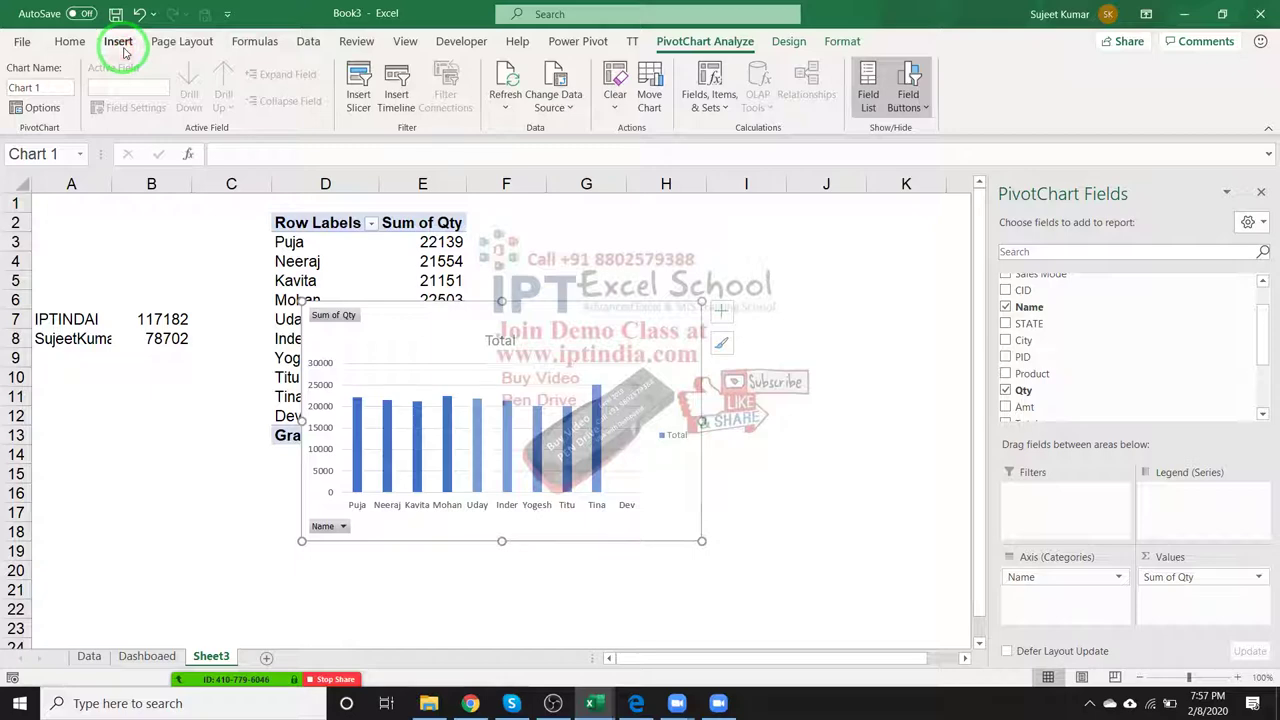
Apply a new style from the Chart Styles gallery to the pivot chart.
click(118, 45)
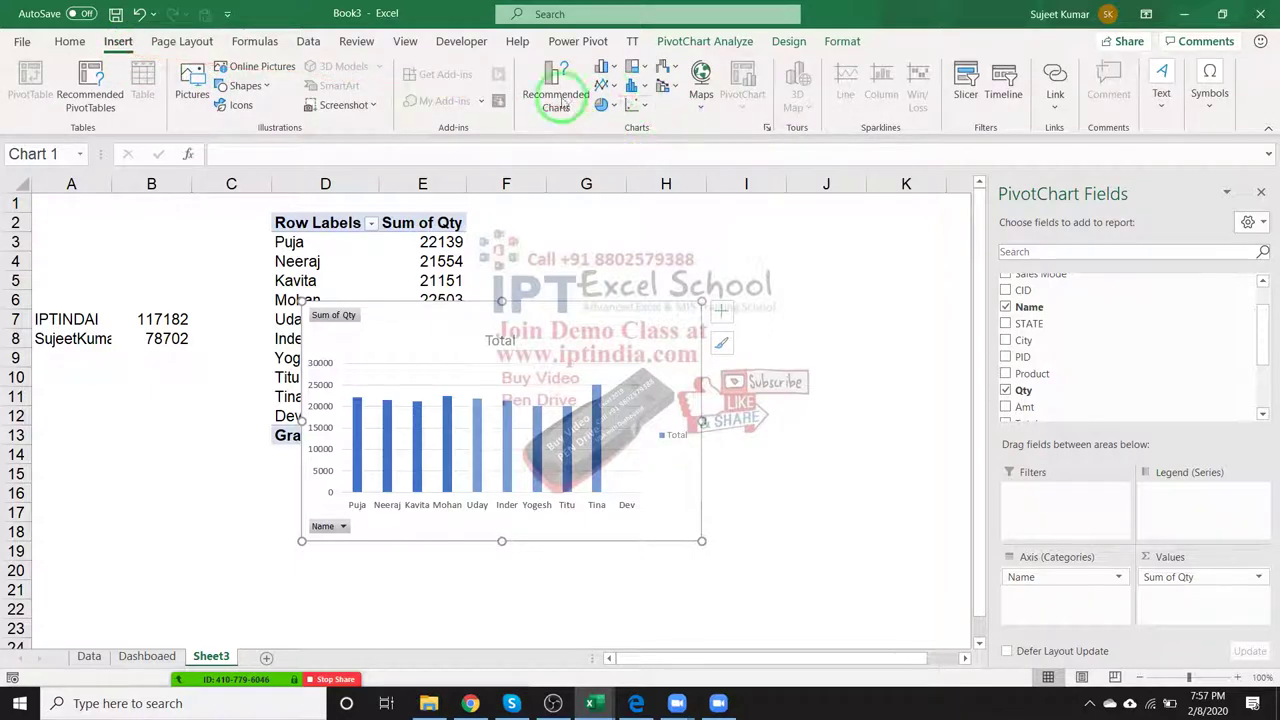
click(788, 42)
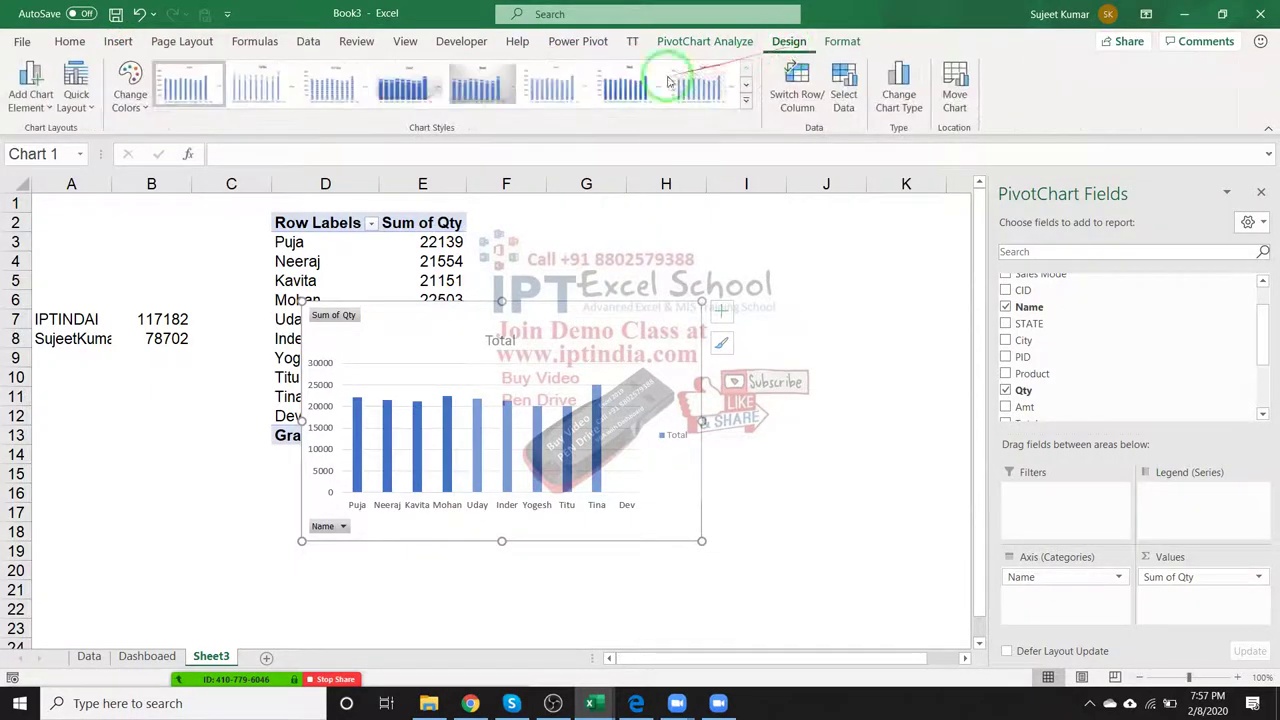
click(747, 104)
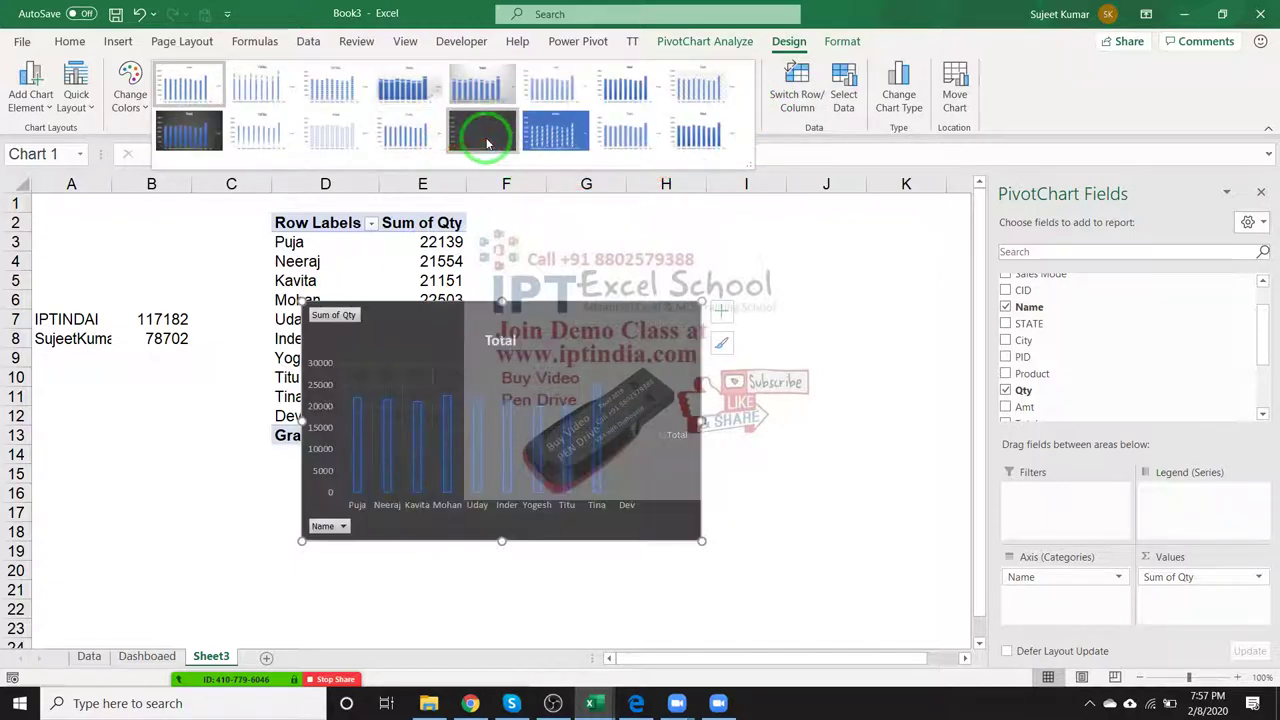
click(622, 140)
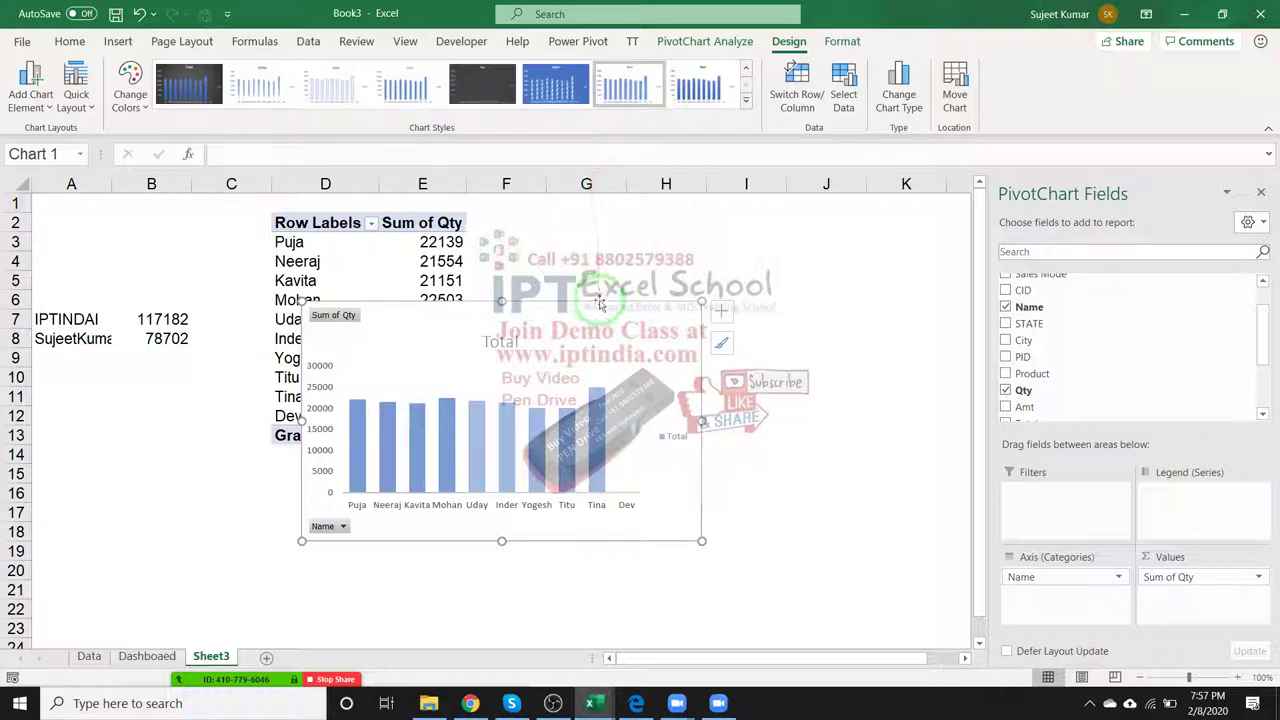
click(826, 397)
Paste the column chart onto the Dashboard sheet and position it beside the doughnut.
click(147, 656)
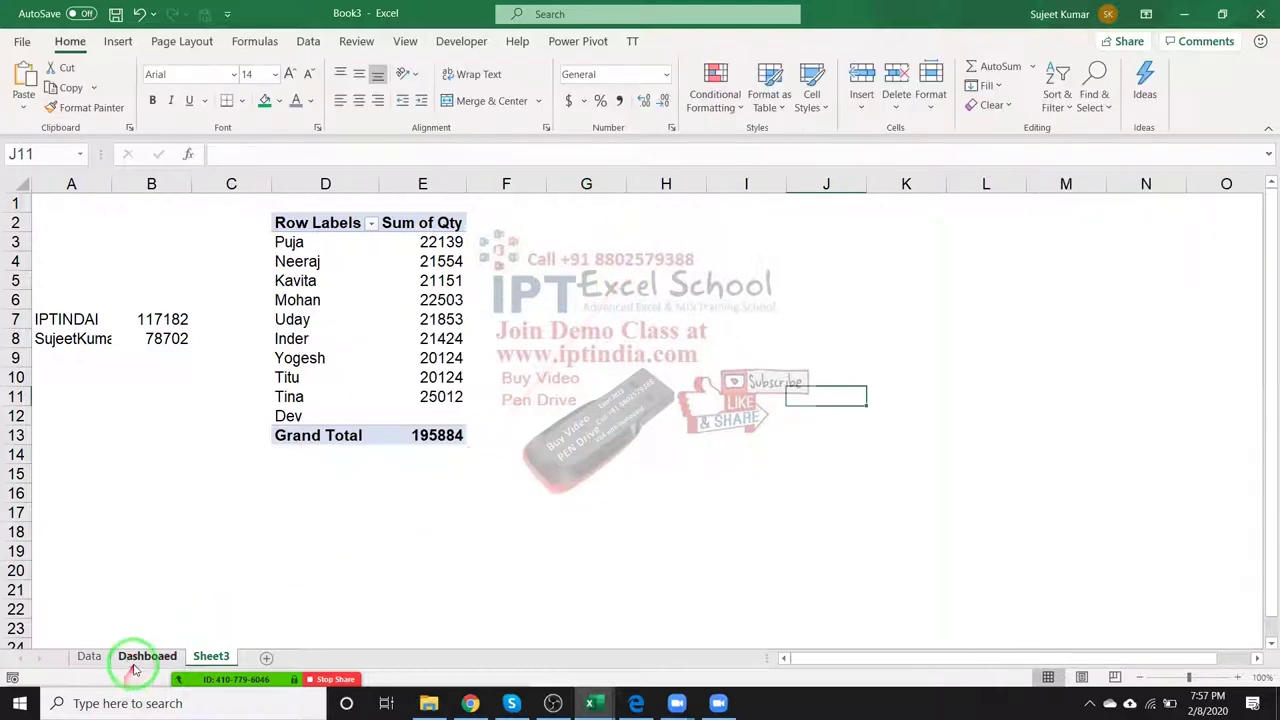
key(ctrl+v)
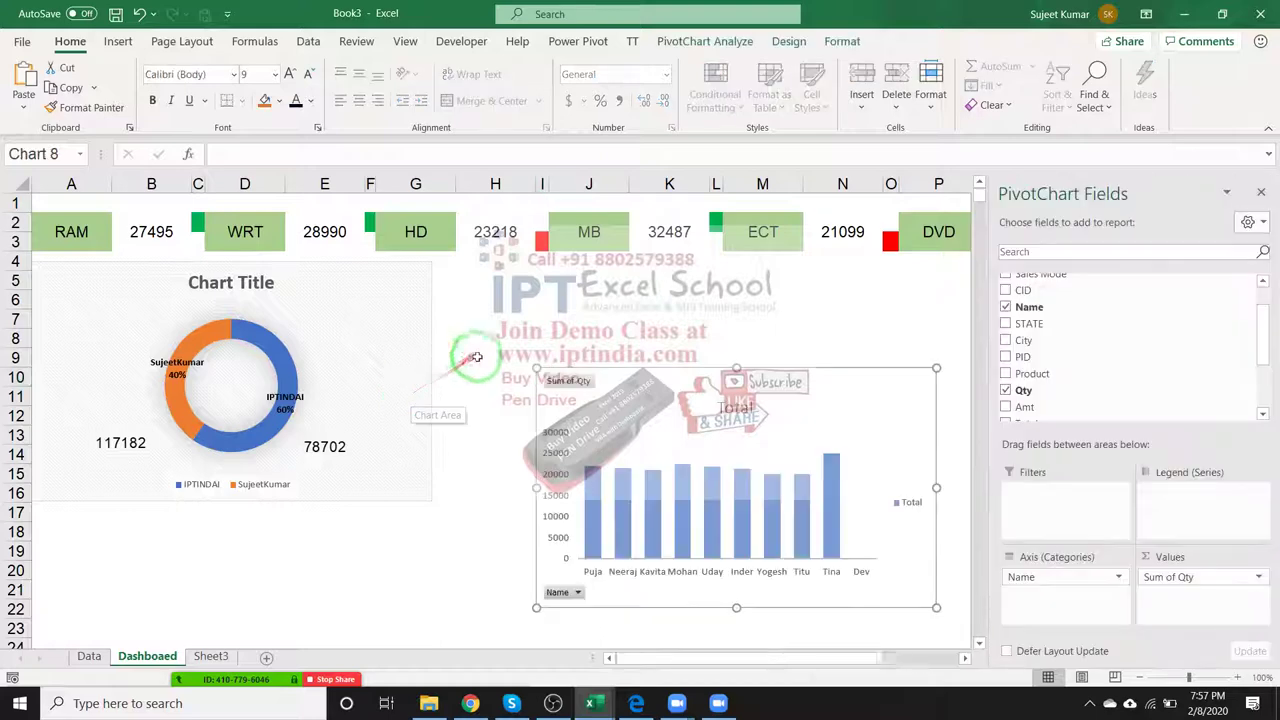
drag(645, 382, 561, 281)
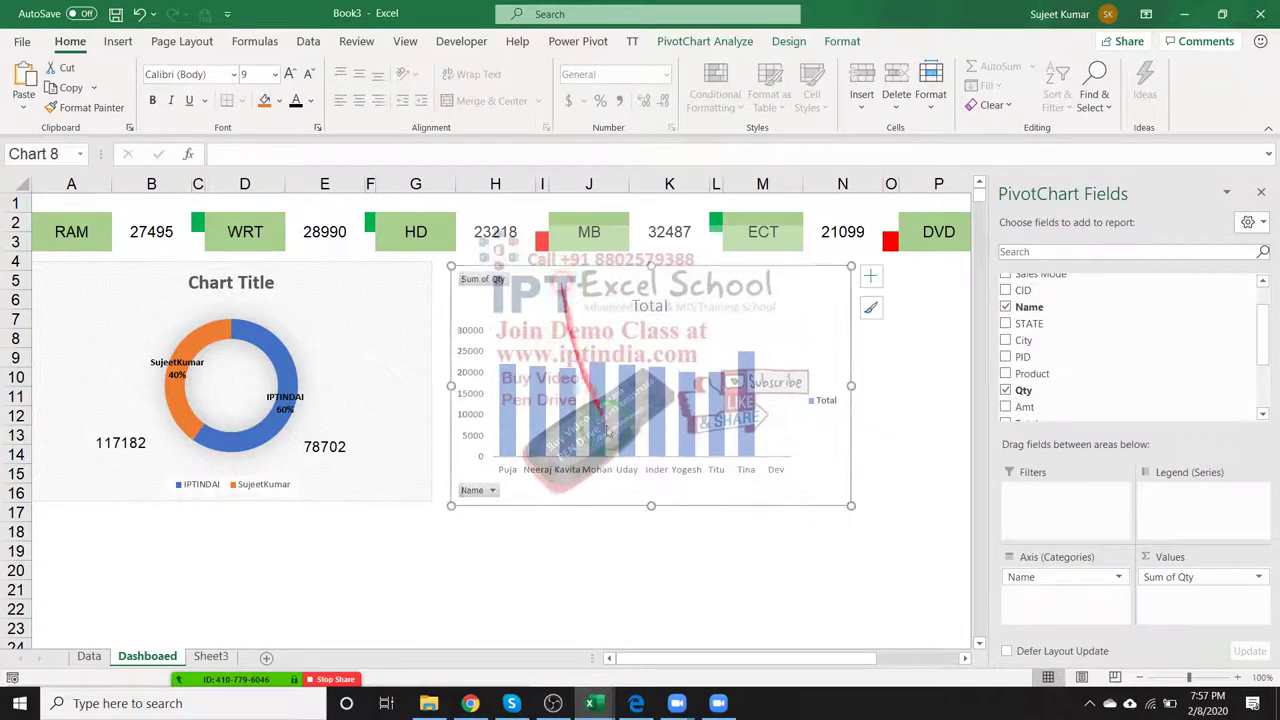
click(660, 572)
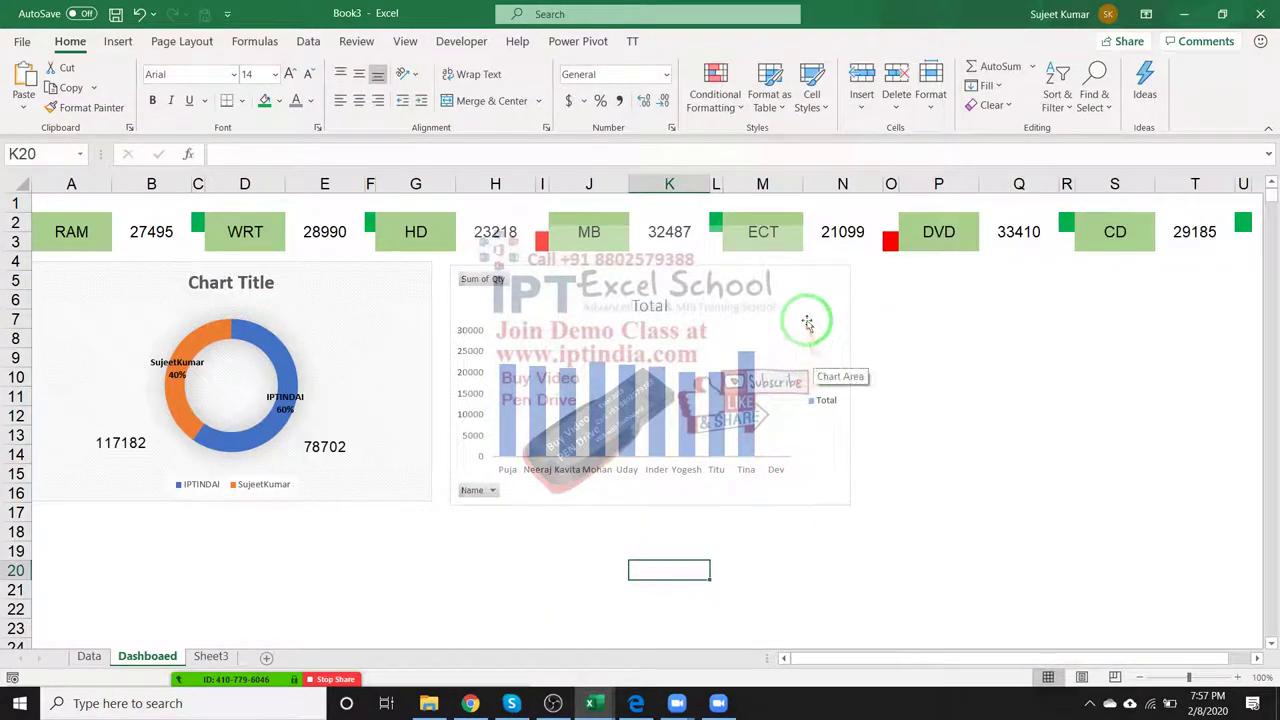
drag(800, 311, 791, 302)
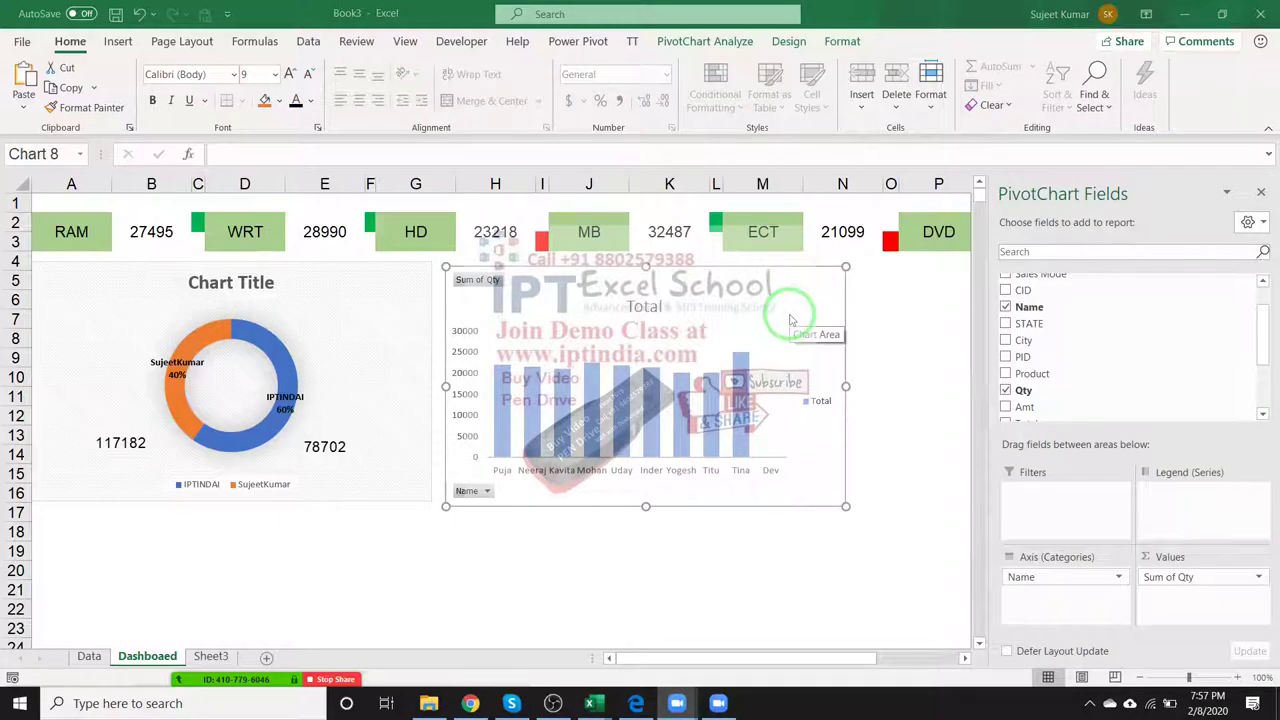
Glance at the browser's dashboard example, then return to the workbook.
key(alt+Tab)
key(alt+Tab)
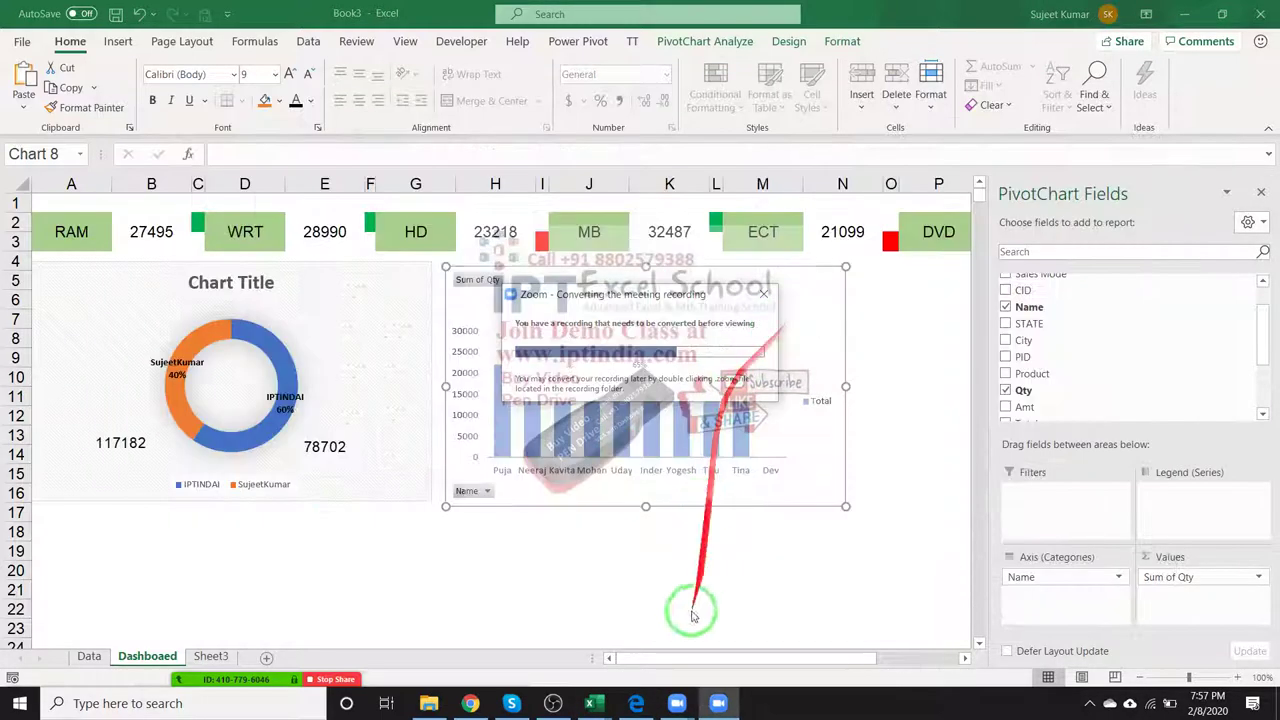
click(472, 703)
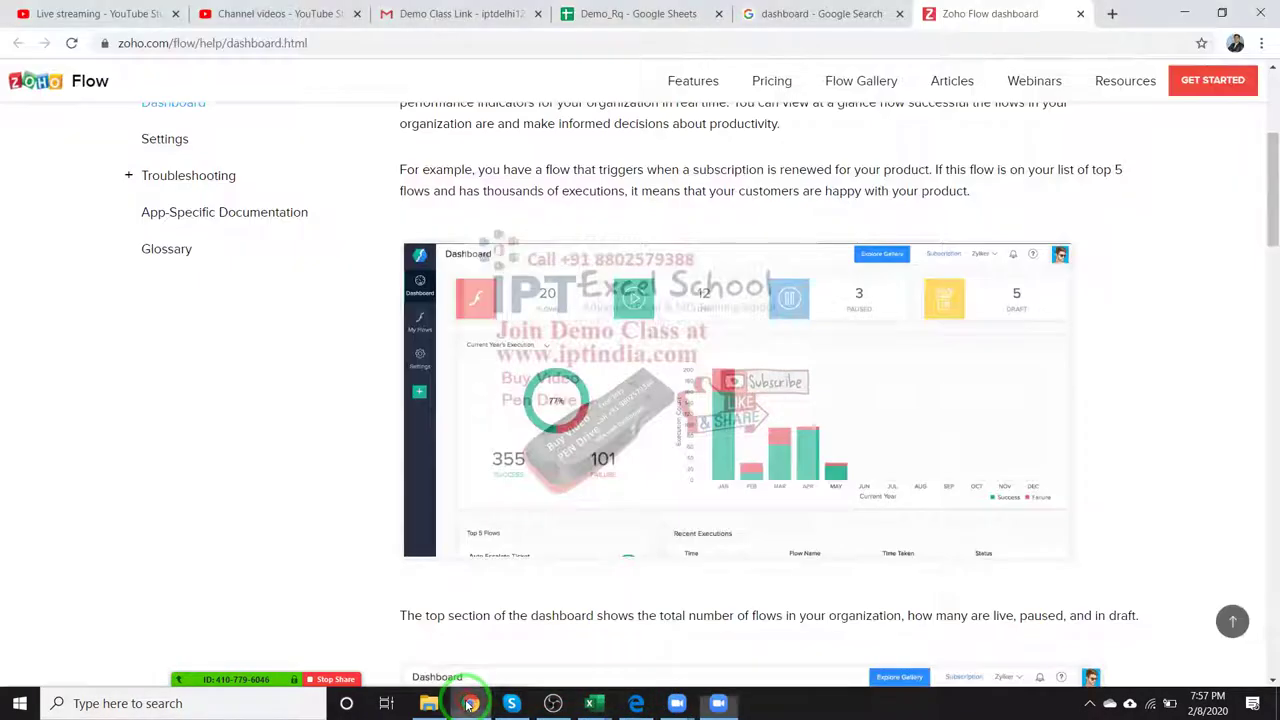
click(472, 703)
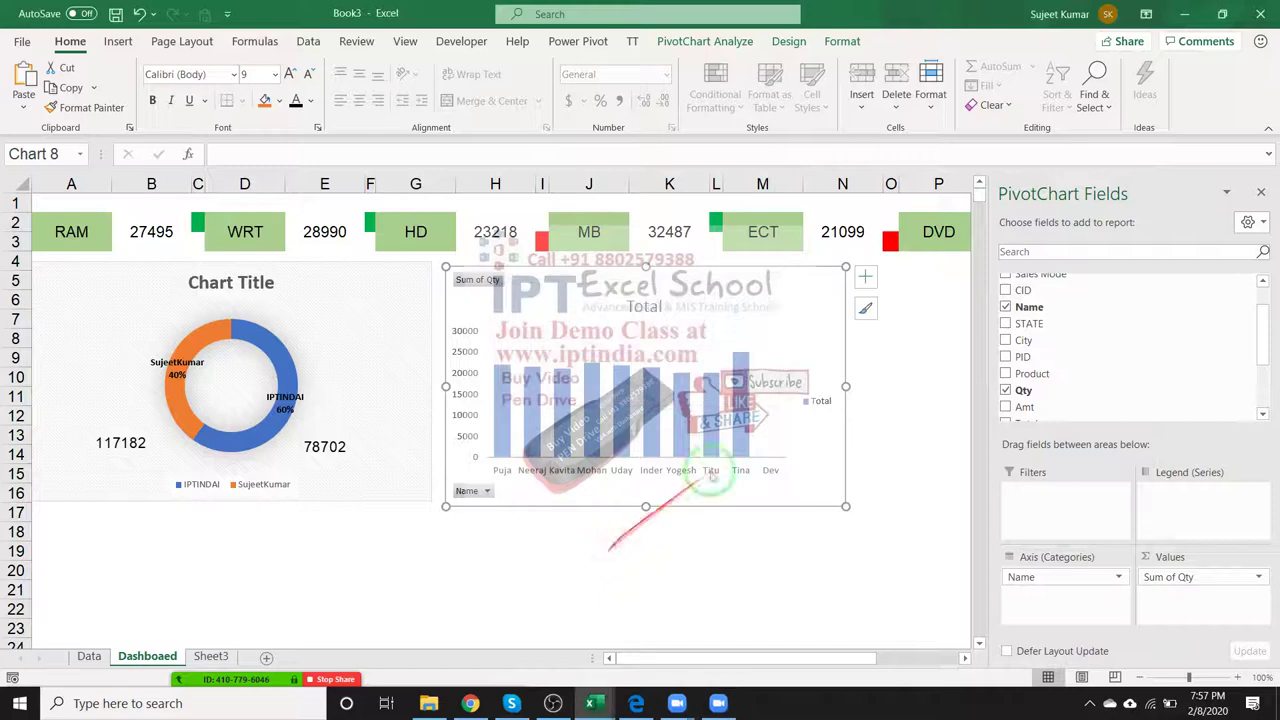
Hide all field buttons on the column chart and delete its Total legend.
click(500, 290)
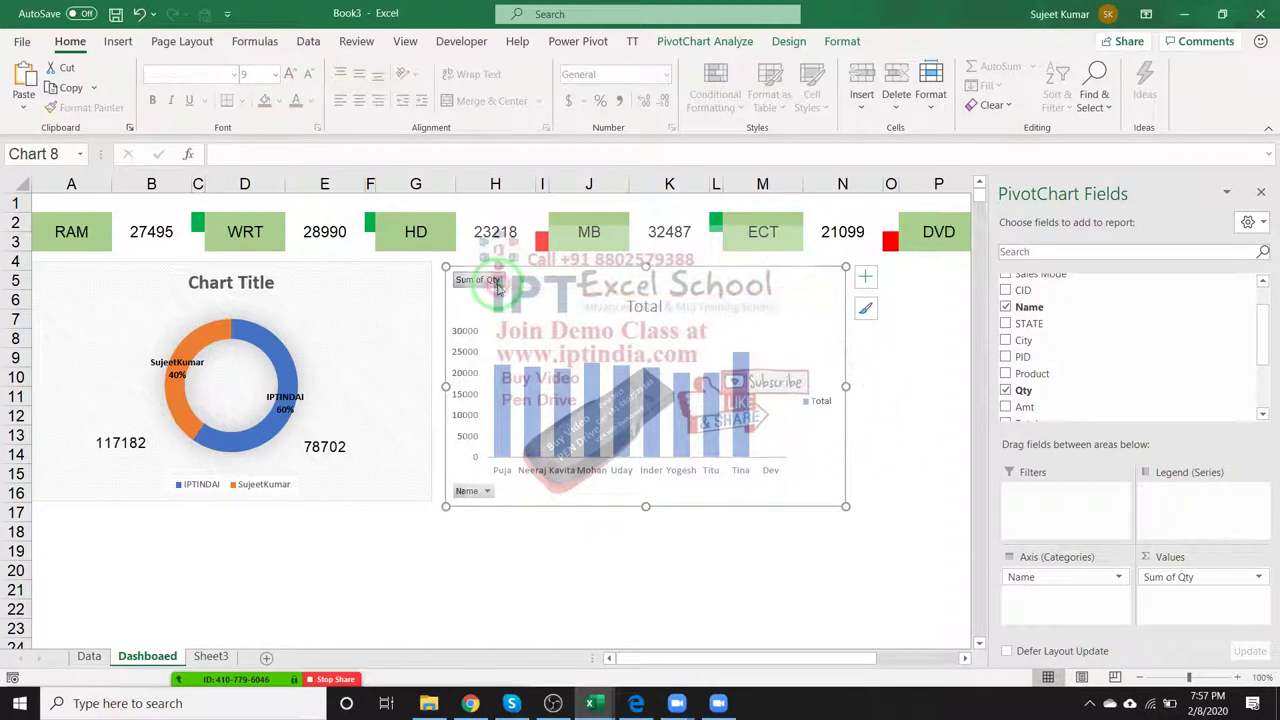
right_click(498, 285)
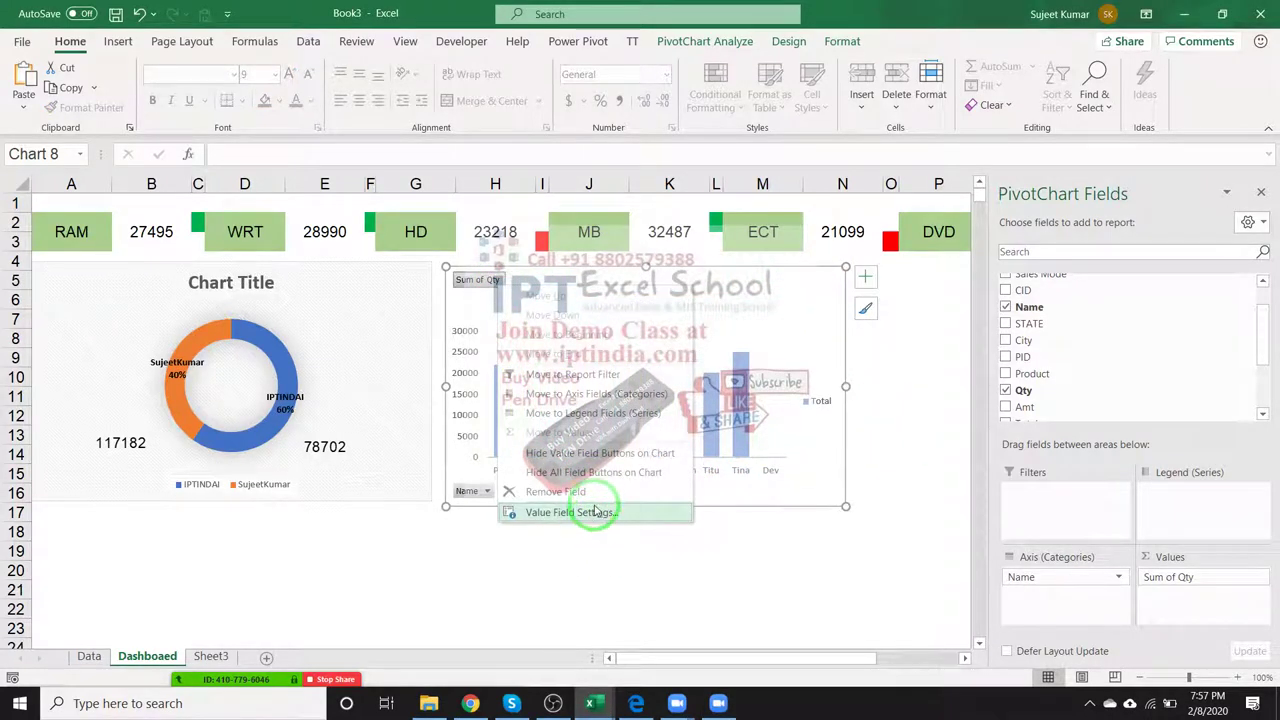
click(590, 472)
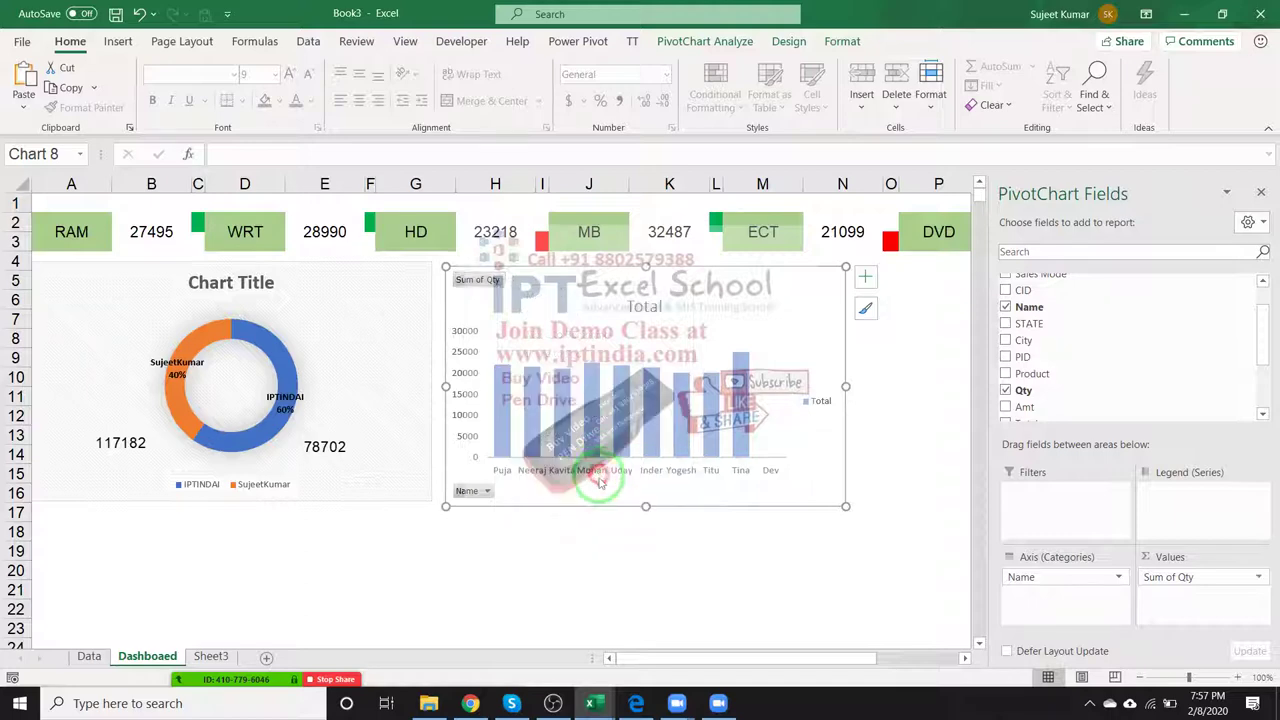
click(585, 541)
click(821, 403)
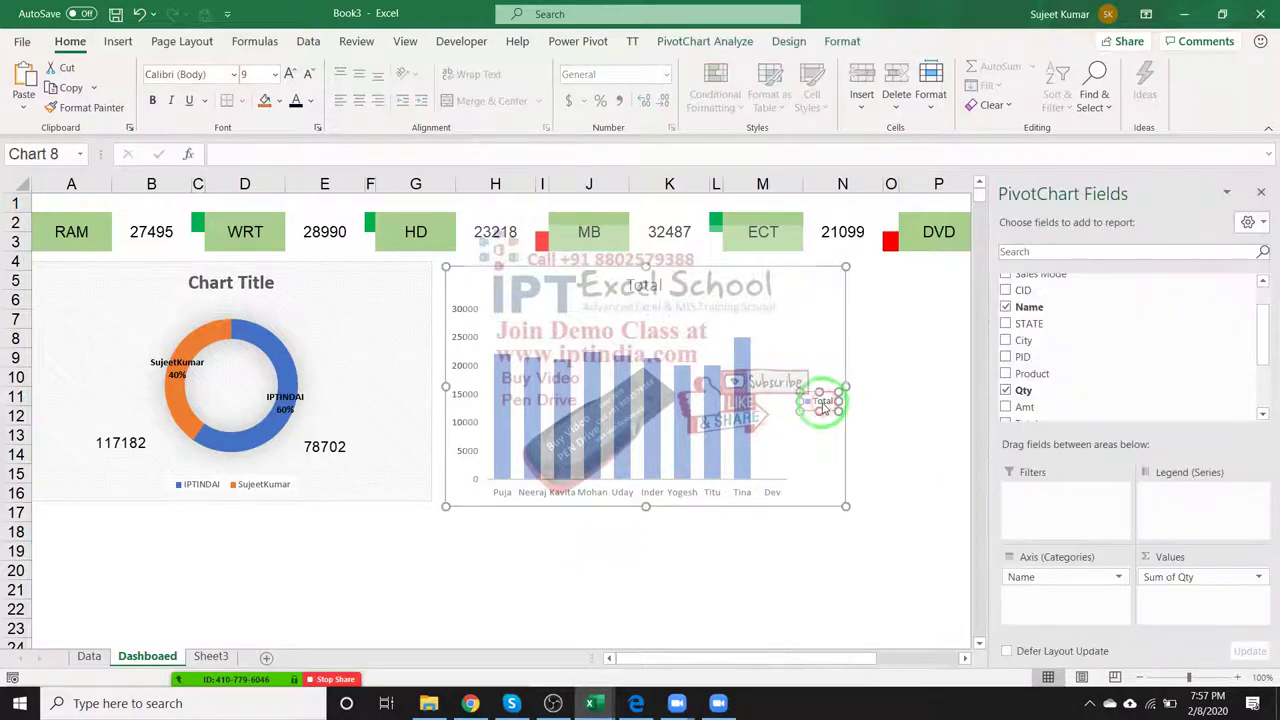
key(Delete)
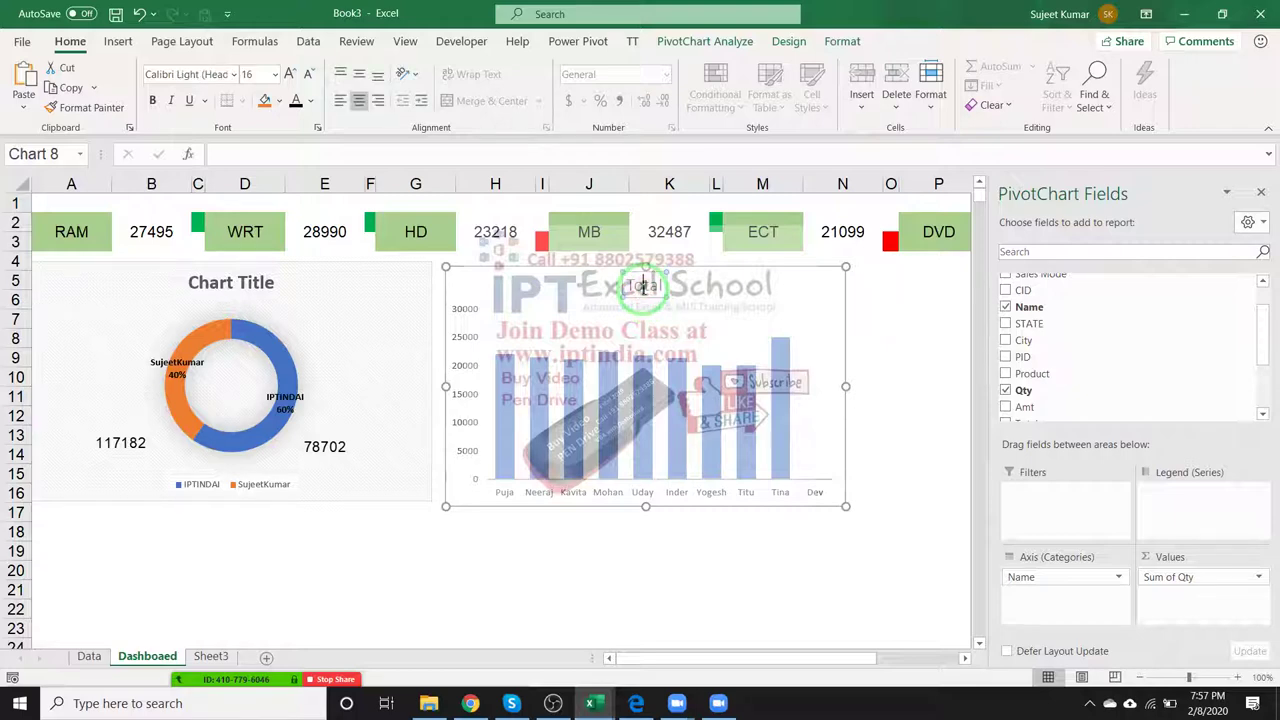
click(257, 285)
Title the doughnut 'Sales by Website' and the column chart 'Sales by SO'.
double_click(255, 287)
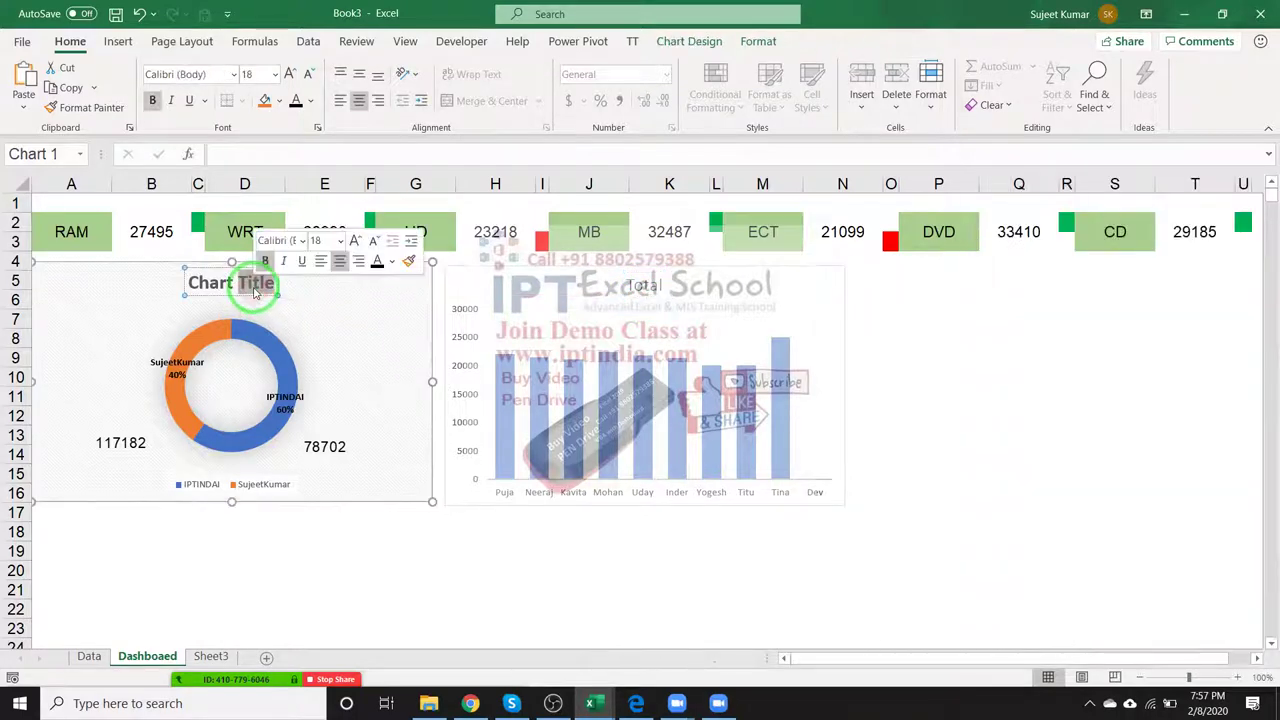
click(254, 284)
text(Sales by Website)
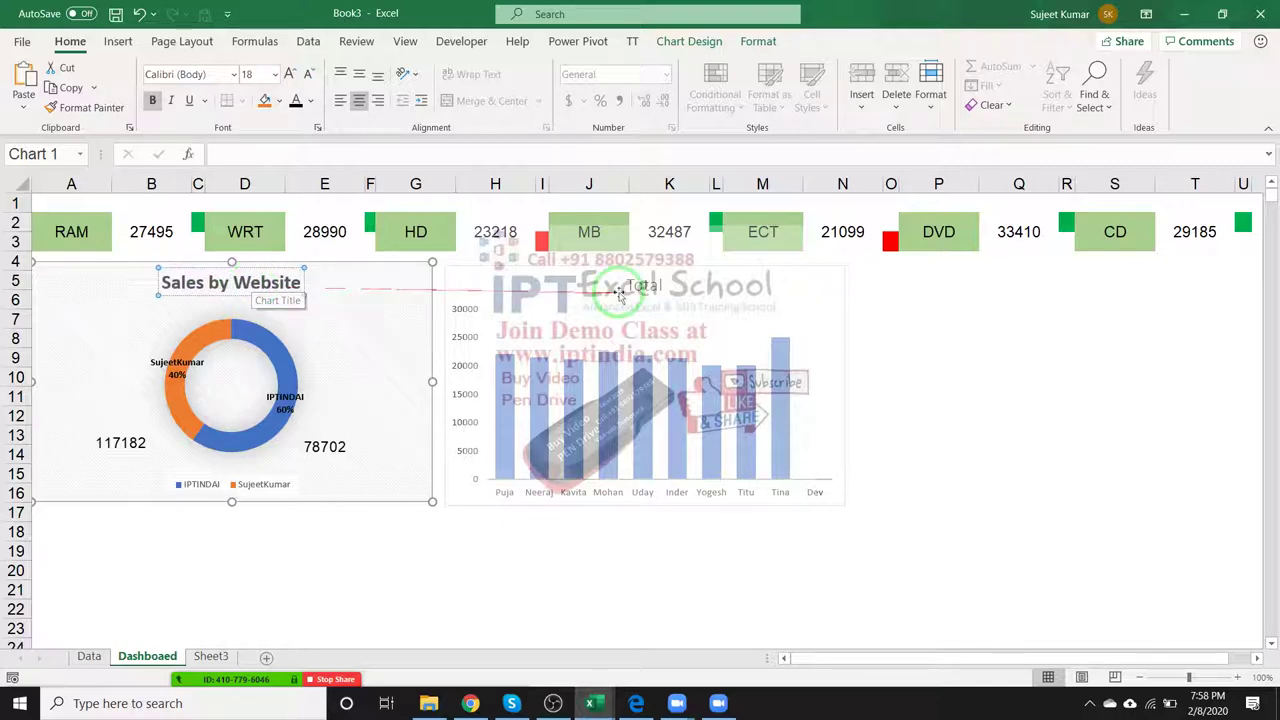
click(643, 290)
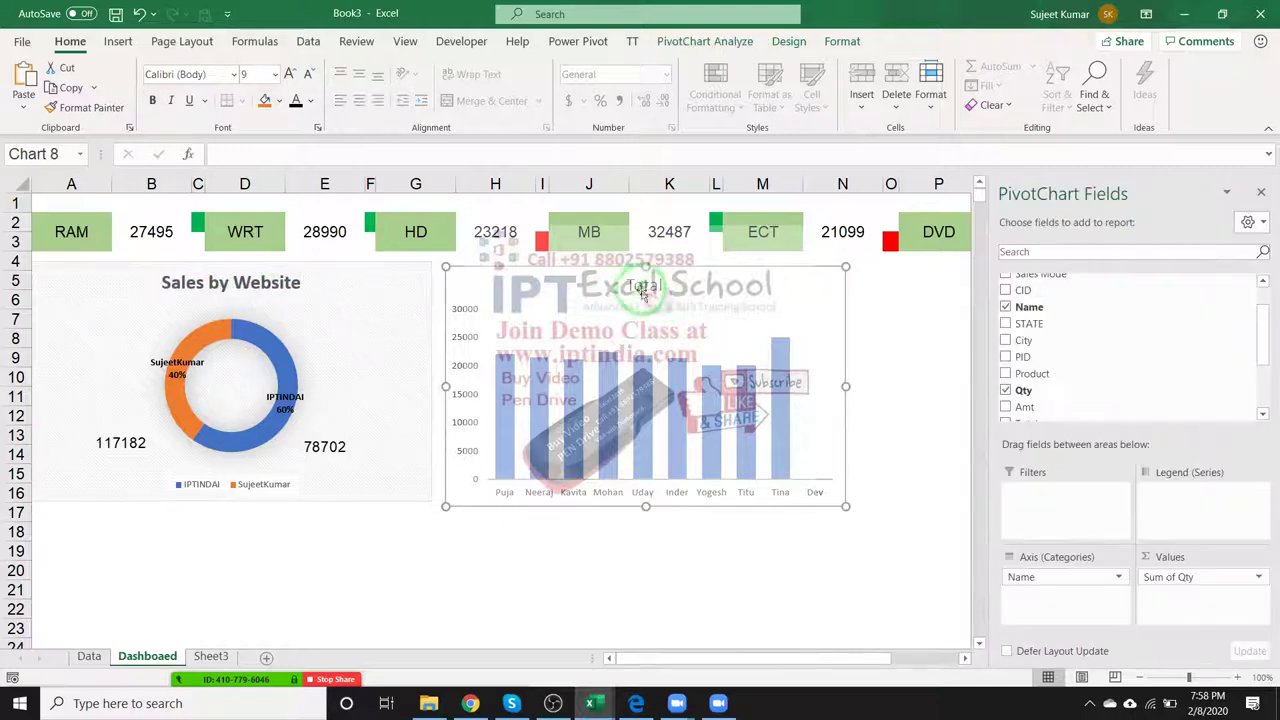
double_click(643, 286)
text(Sales by SO)
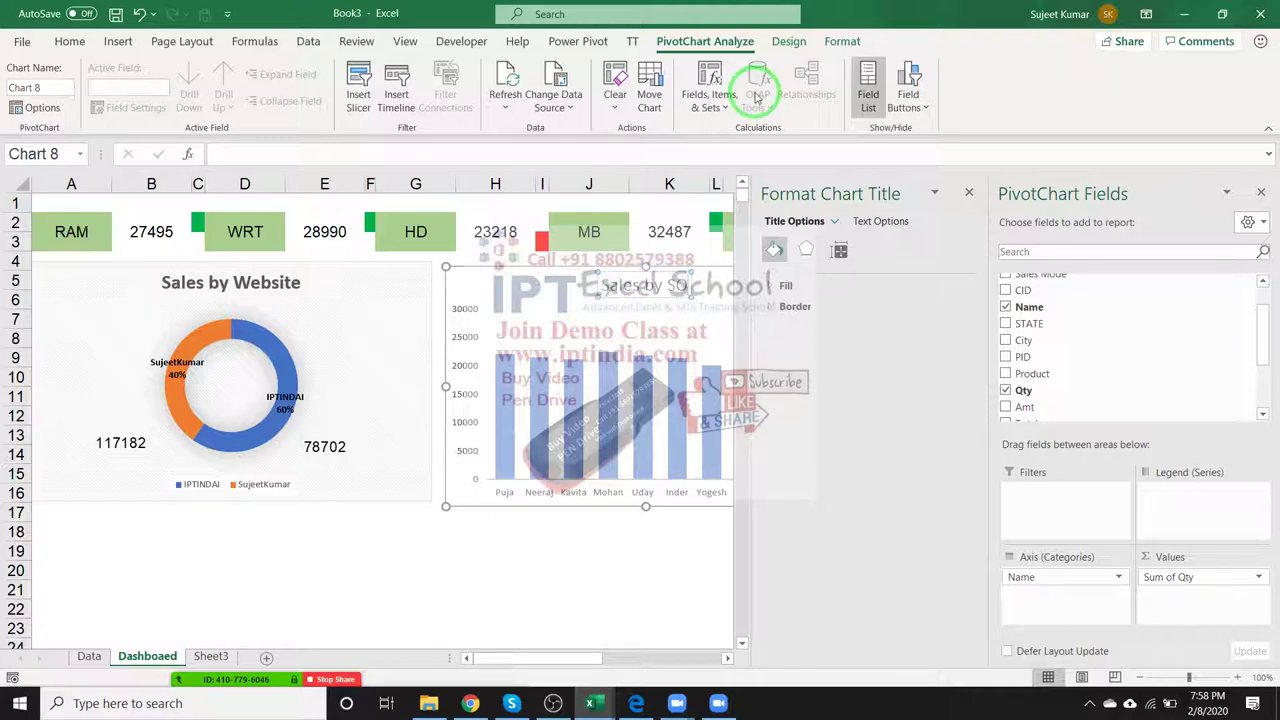
click(606, 590)
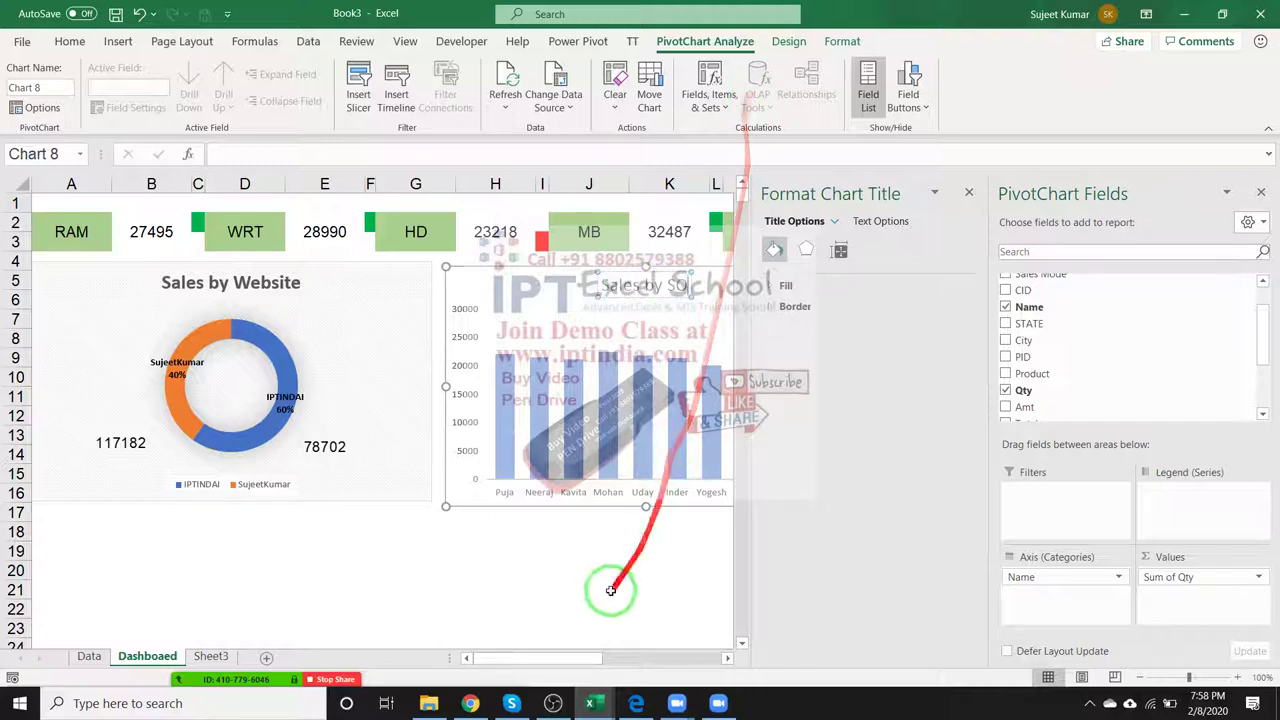
click(1261, 192)
click(965, 318)
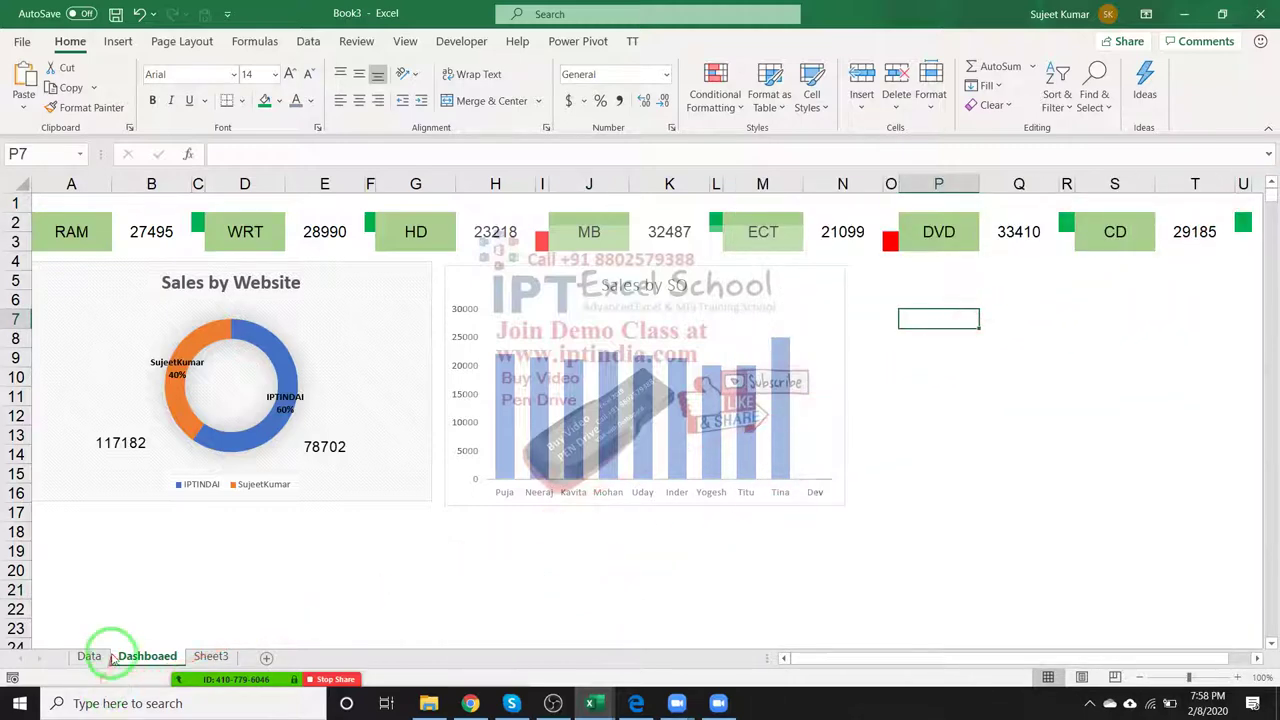
Copy the Sheet3 PivotTable and paste the copy at G2.
click(92, 656)
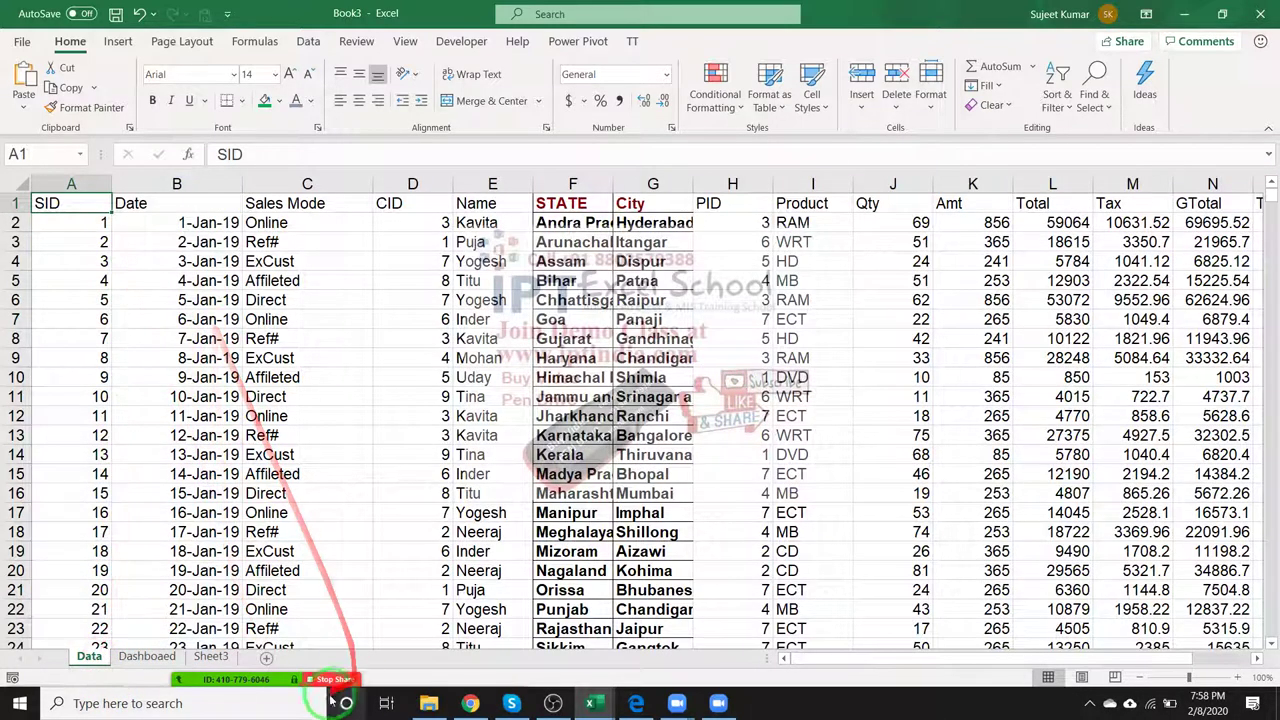
click(205, 656)
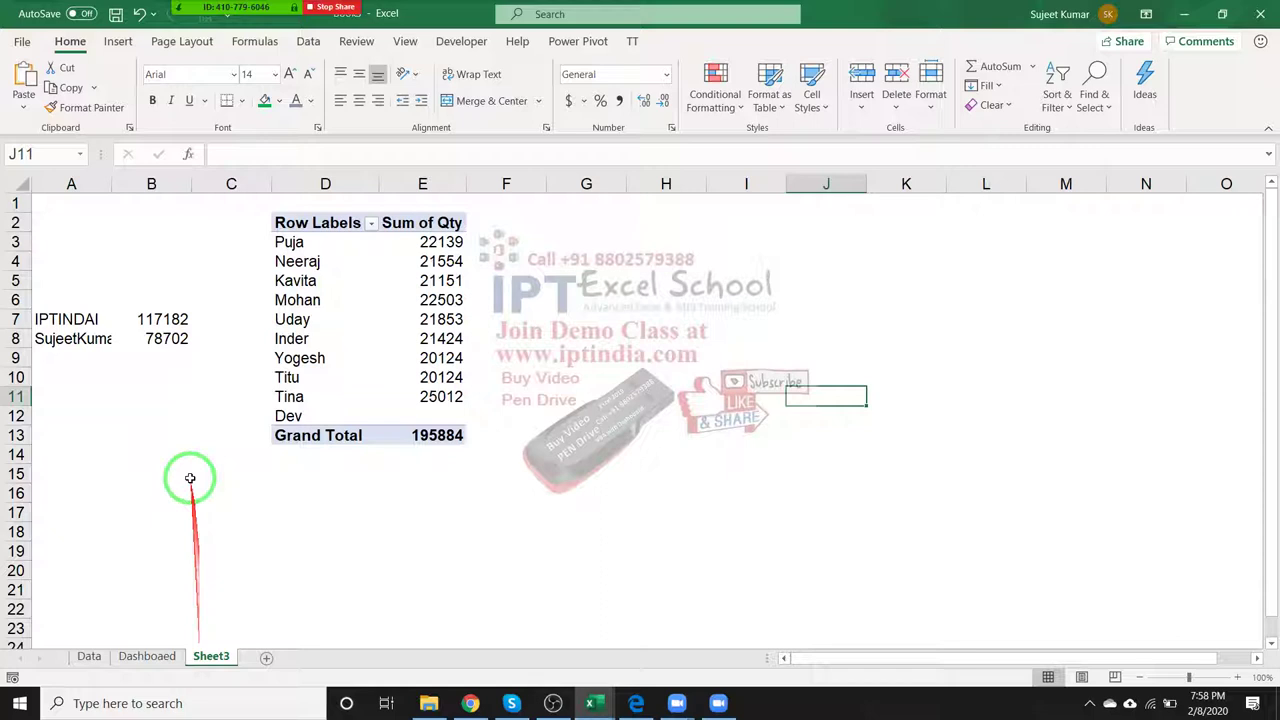
click(290, 260)
mouse_move(296, 226)
mouse_down()
mouse_move(418, 398)
mouse_move(422, 432)
mouse_up()
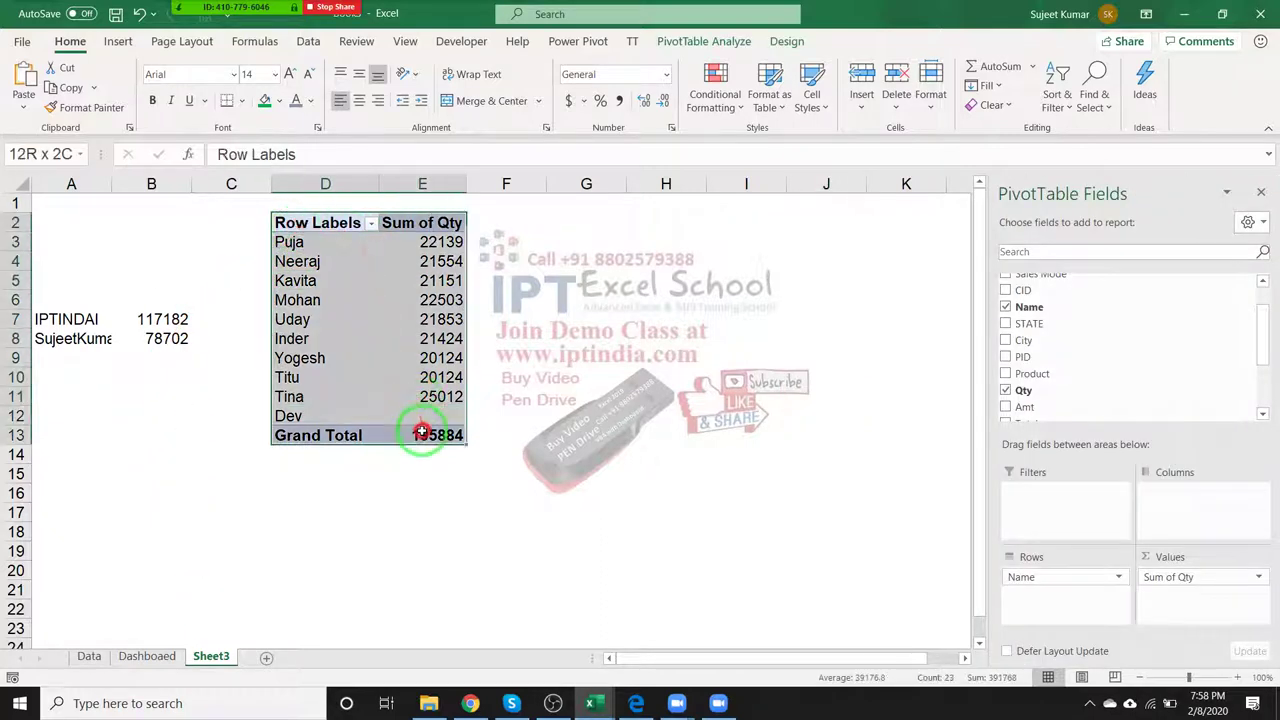
key(ctrl+c)
click(586, 241)
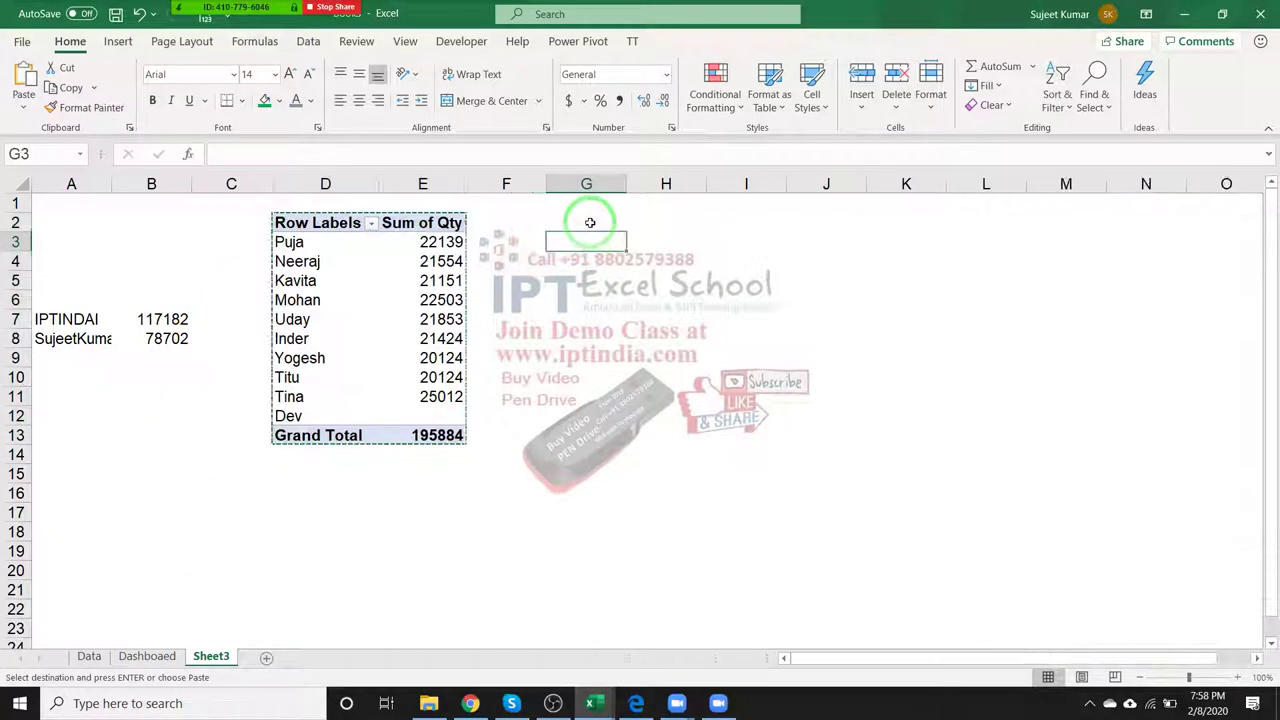
click(590, 222)
key(ctrl+v)
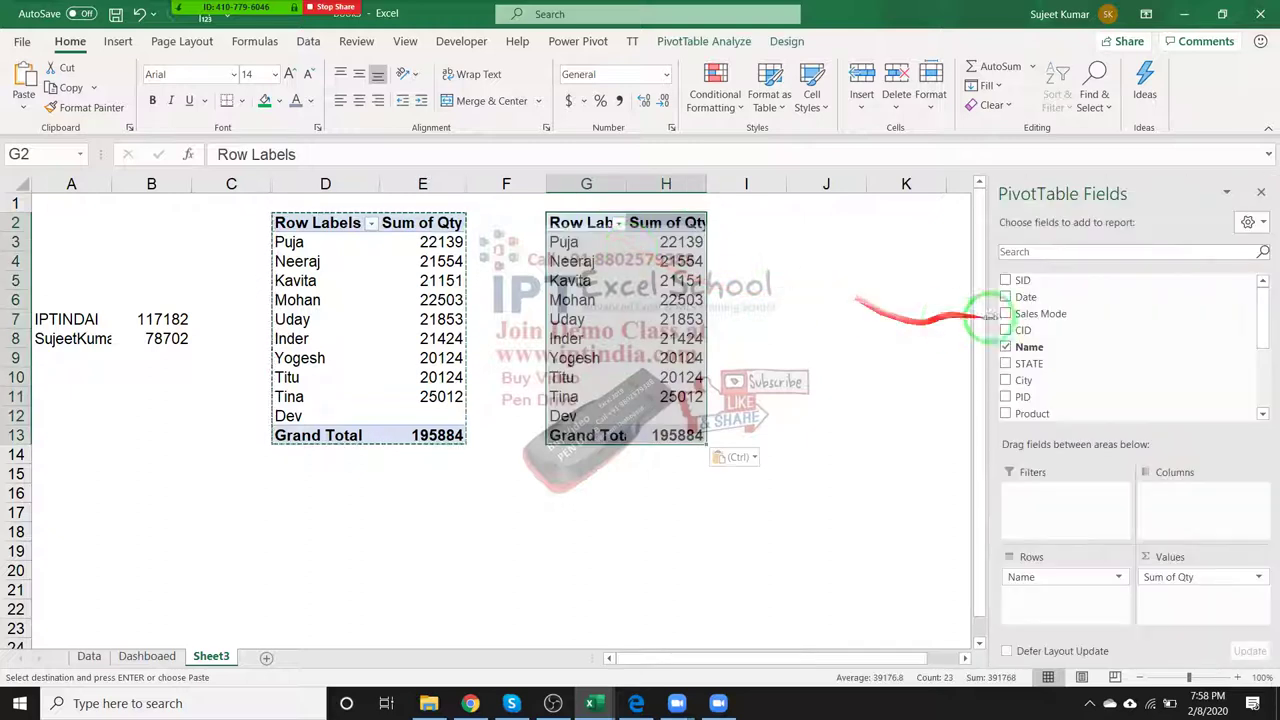
Switch the copied pivot to Qty by Sales Mode and select G2:H8.
click(1001, 347)
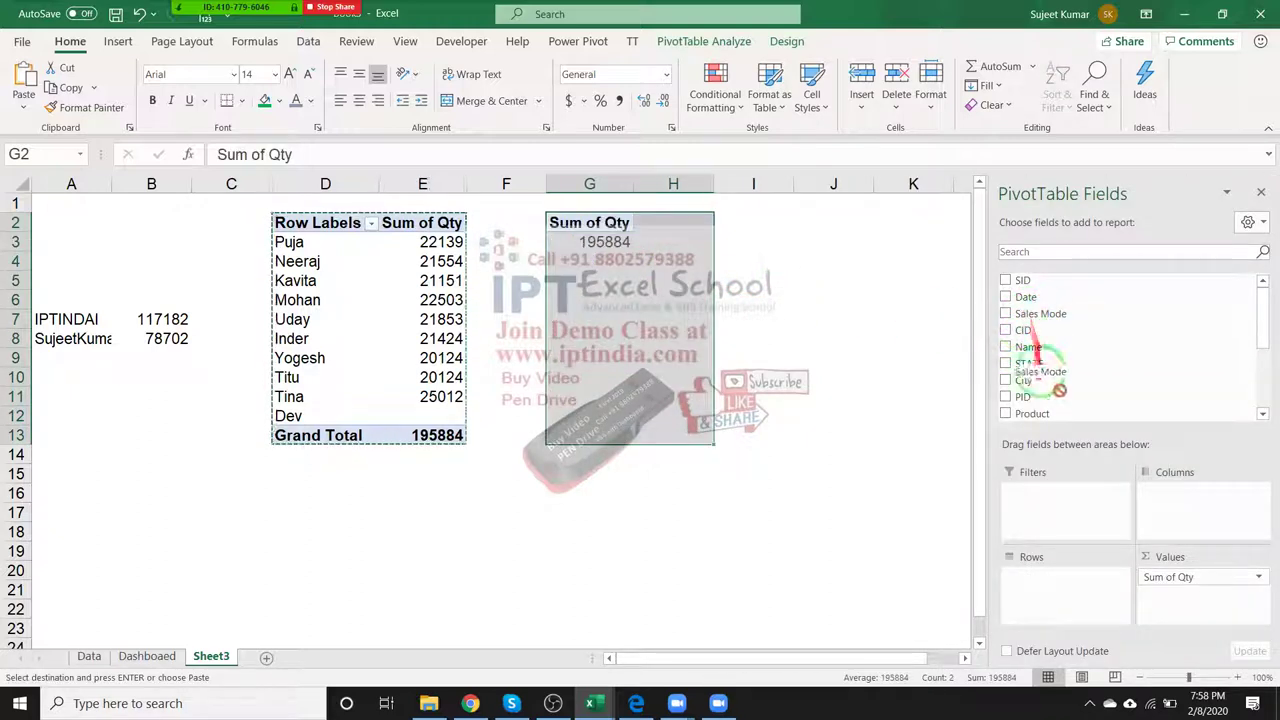
drag(1036, 585, 1038, 582)
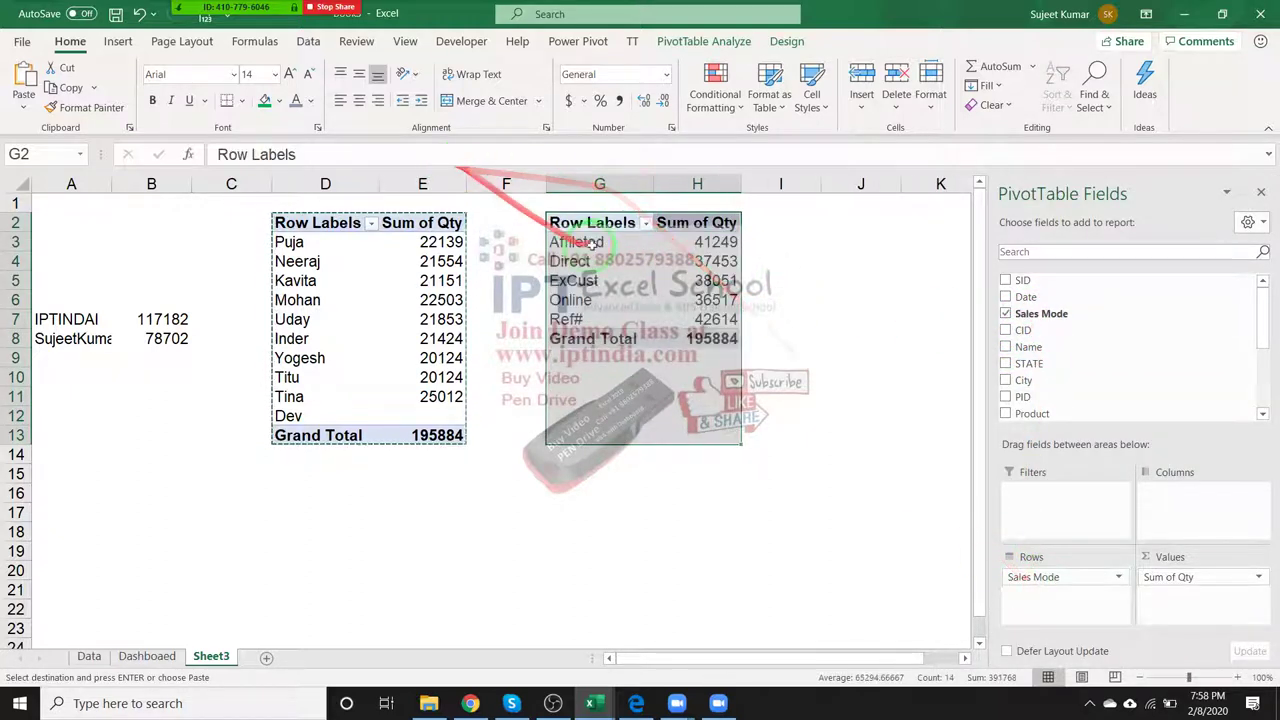
mouse_move(590, 222)
mouse_down()
mouse_move(662, 313)
mouse_move(666, 338)
mouse_up()
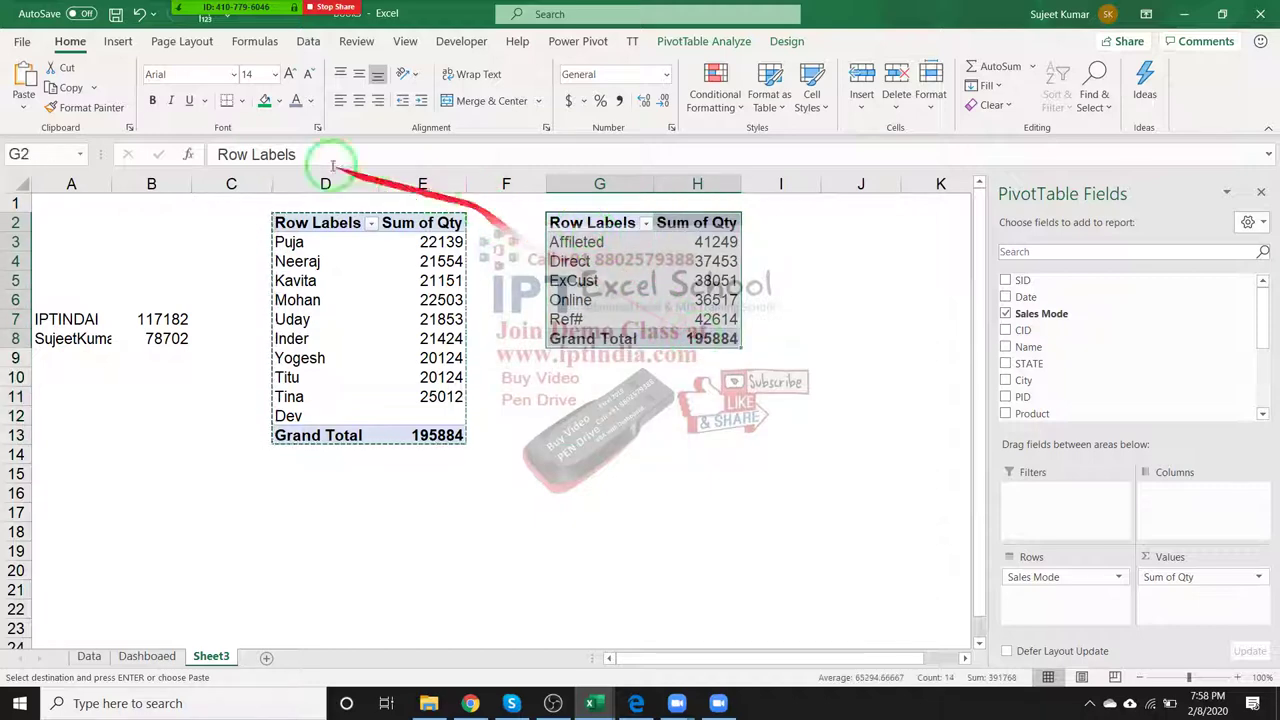
click(118, 41)
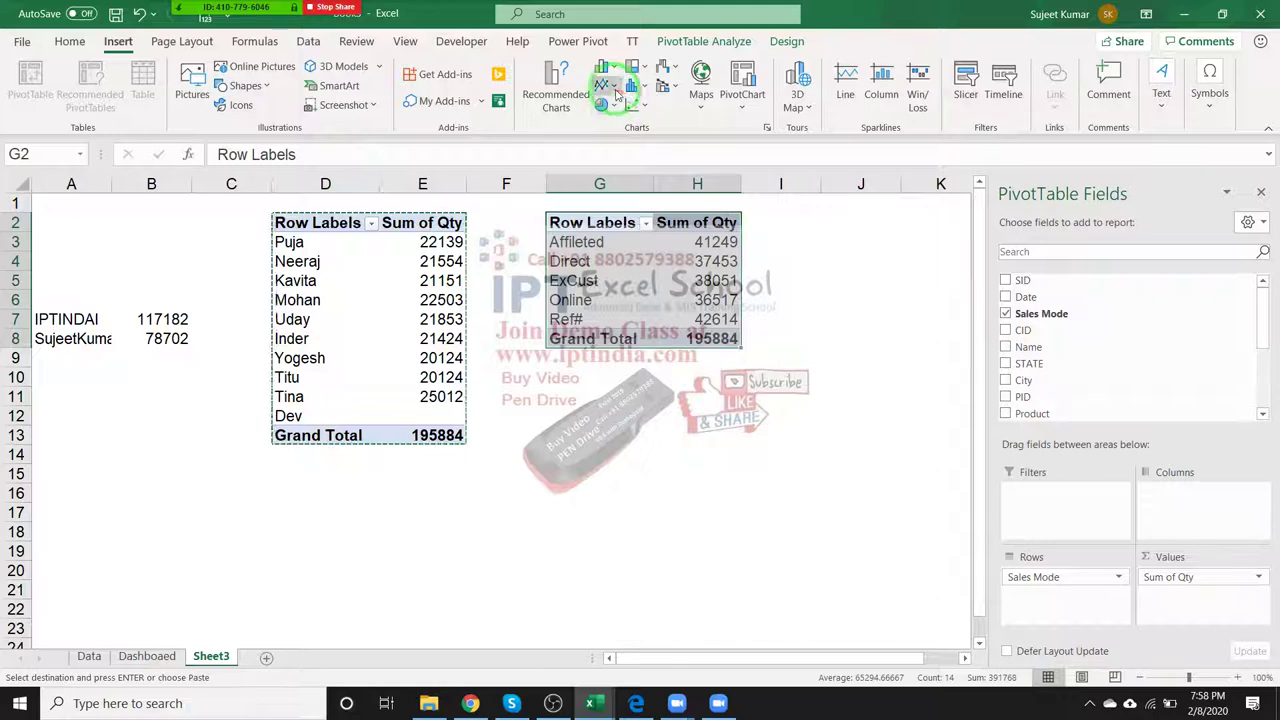
Insert a 3-D pie chart of Qty by Sales Mode and move it to the Dashboard beside the column chart.
click(610, 106)
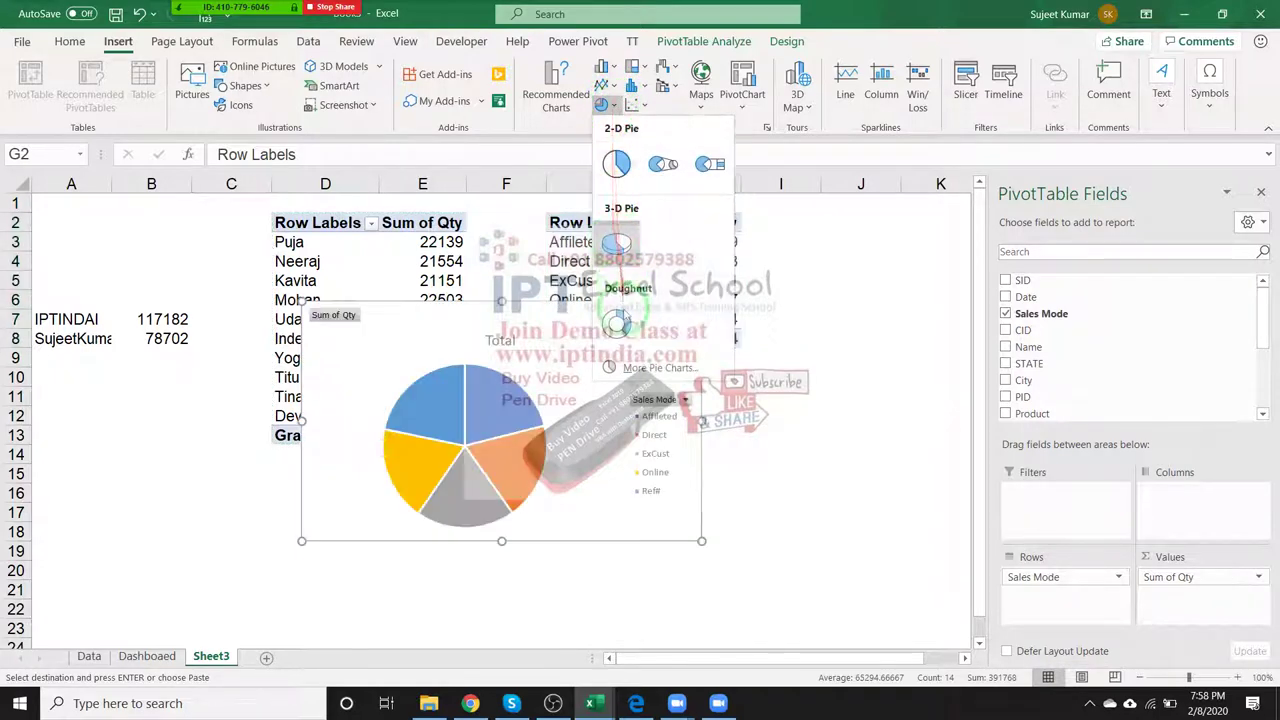
click(627, 256)
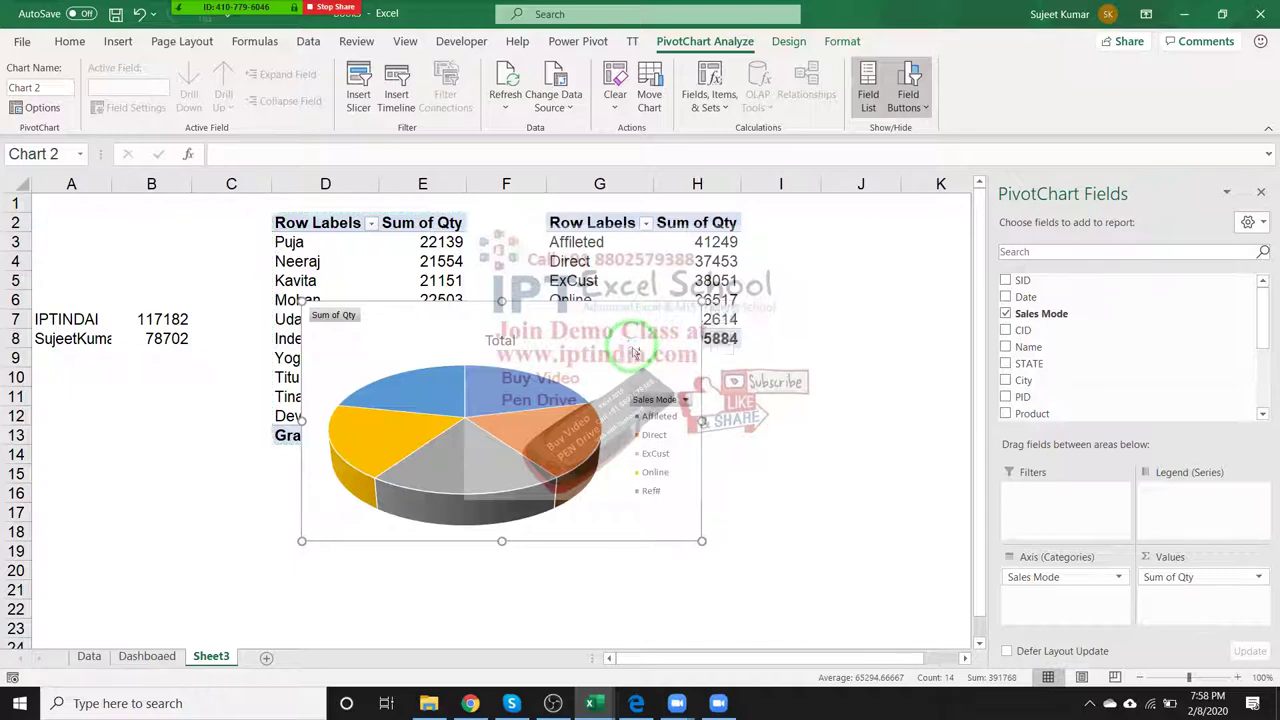
key(ctrl+x)
click(147, 656)
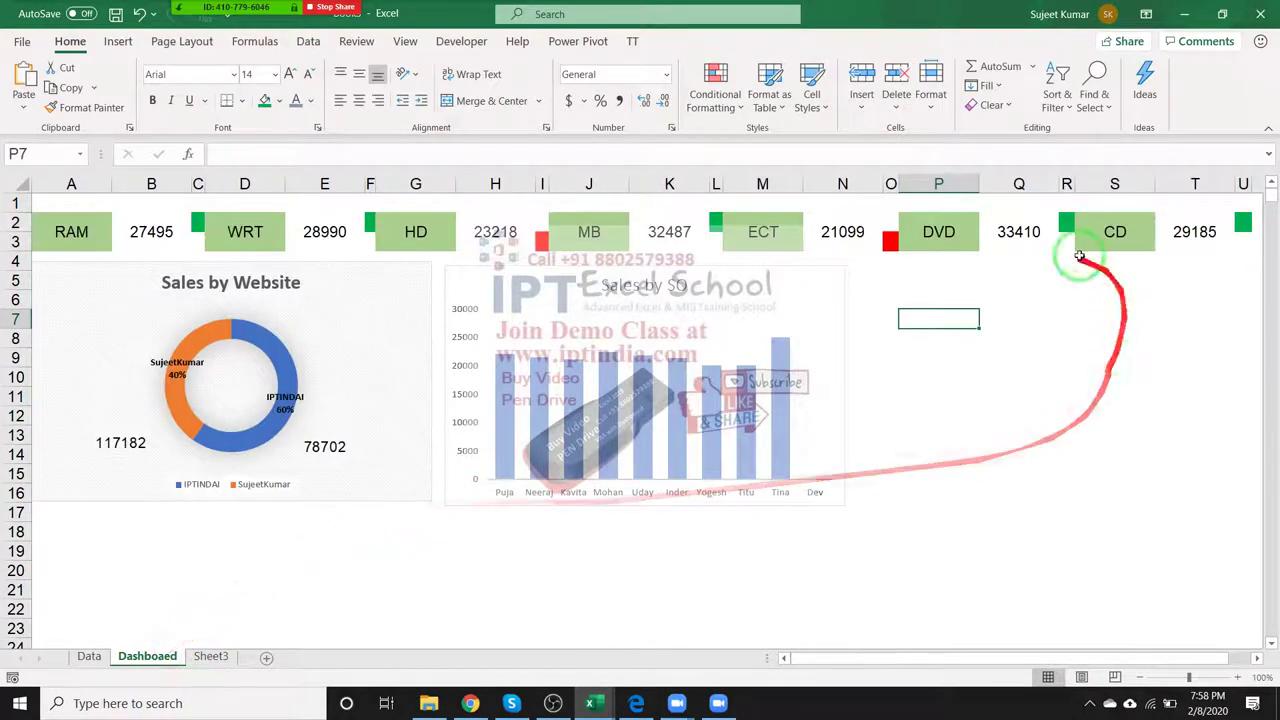
click(890, 279)
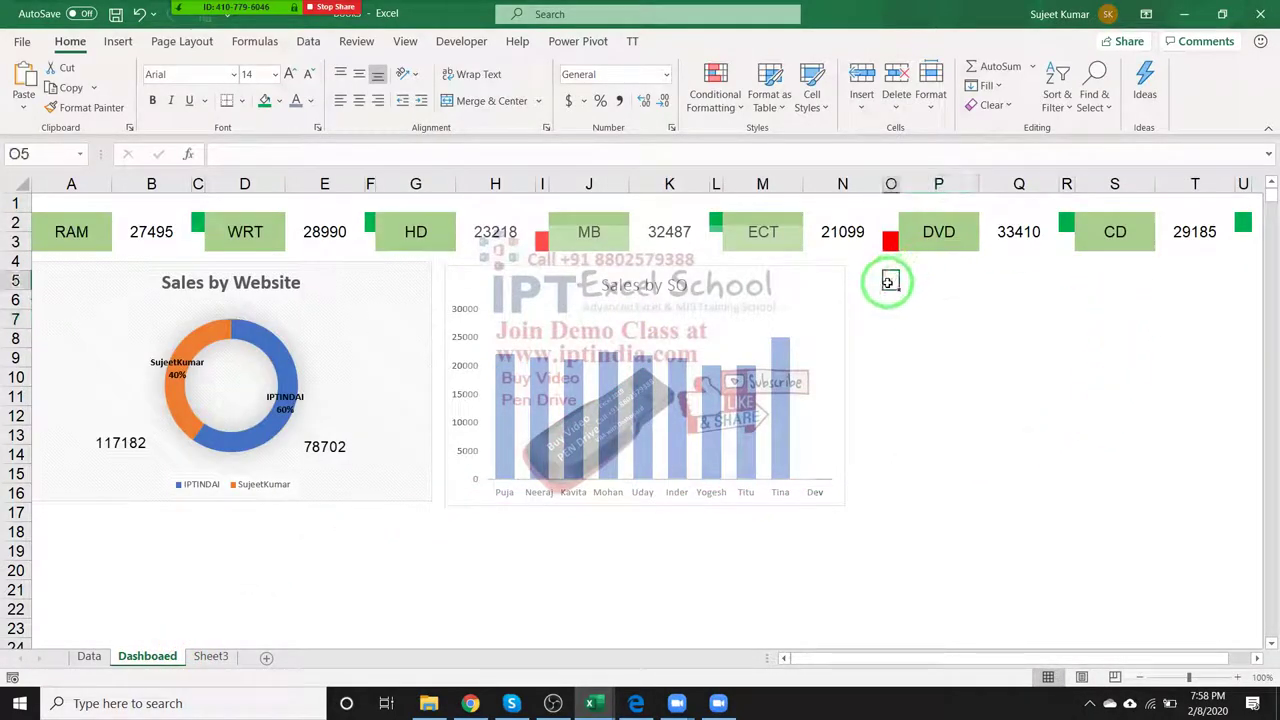
click(874, 278)
click(906, 285)
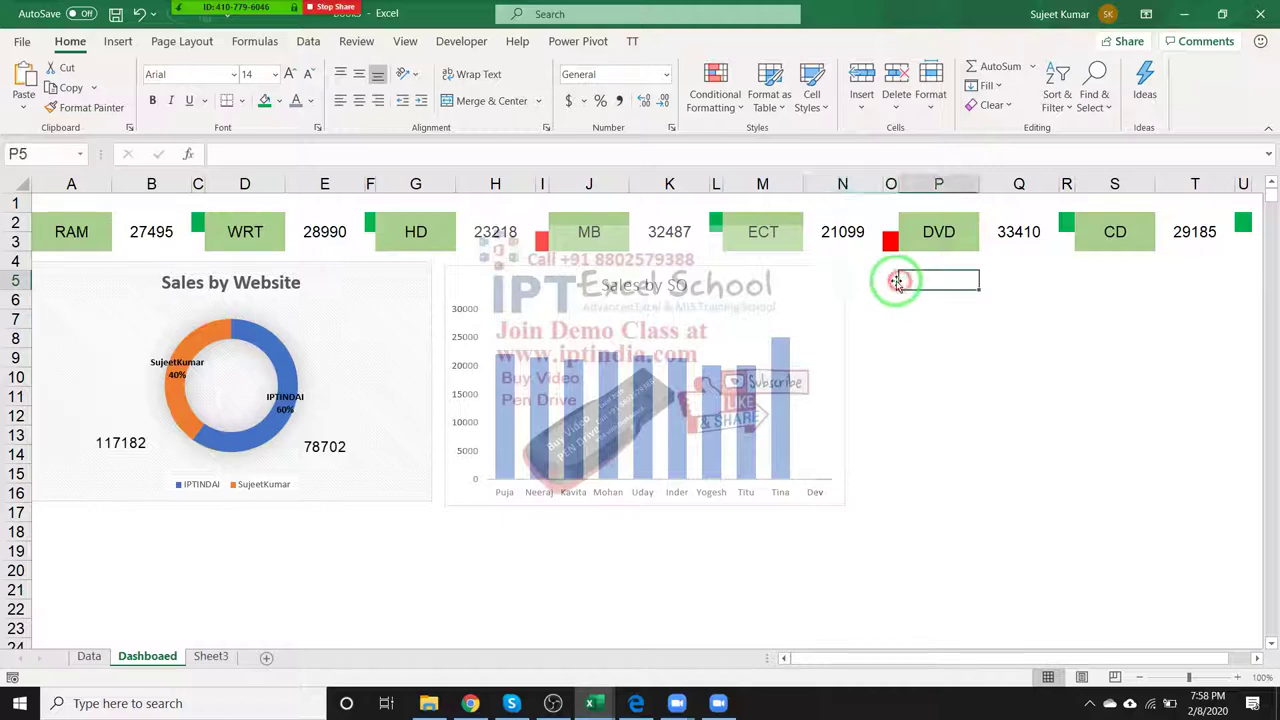
key(ctrl+v)
Move the pie chart left so it sits next to the Sales by SO chart.
drag(857, 371, 862, 571)
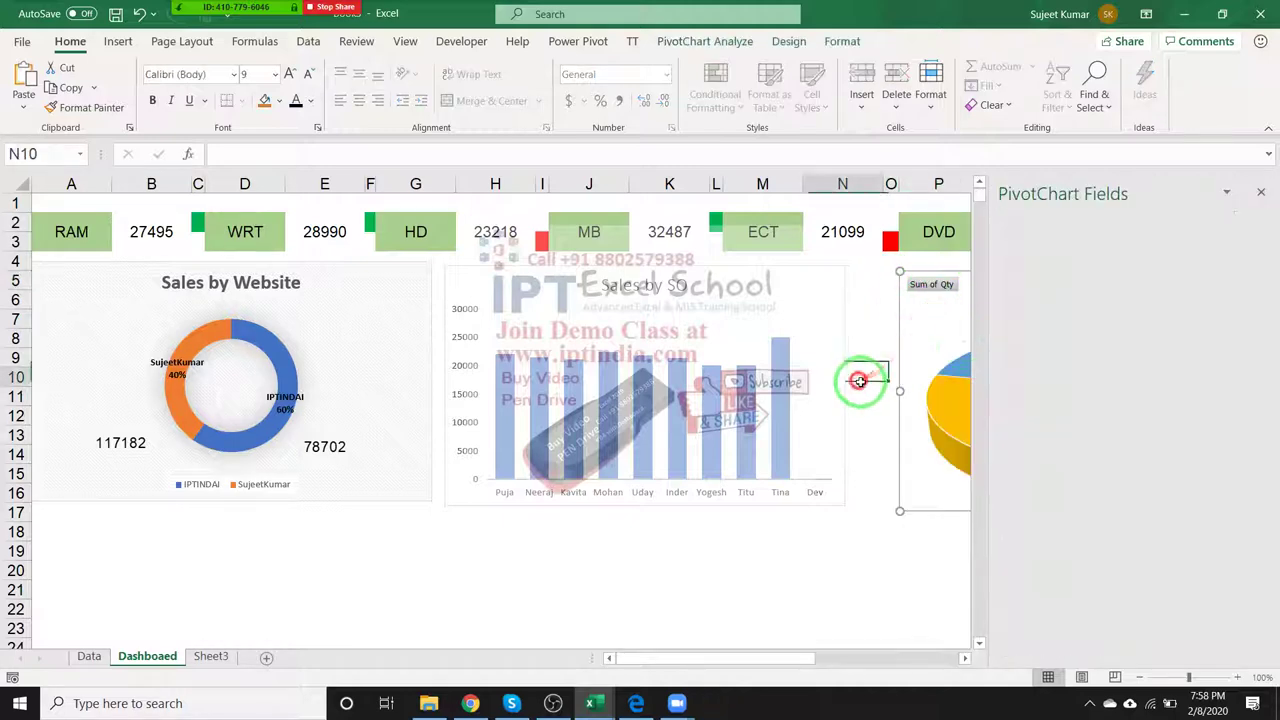
drag(985, 300, 943, 298)
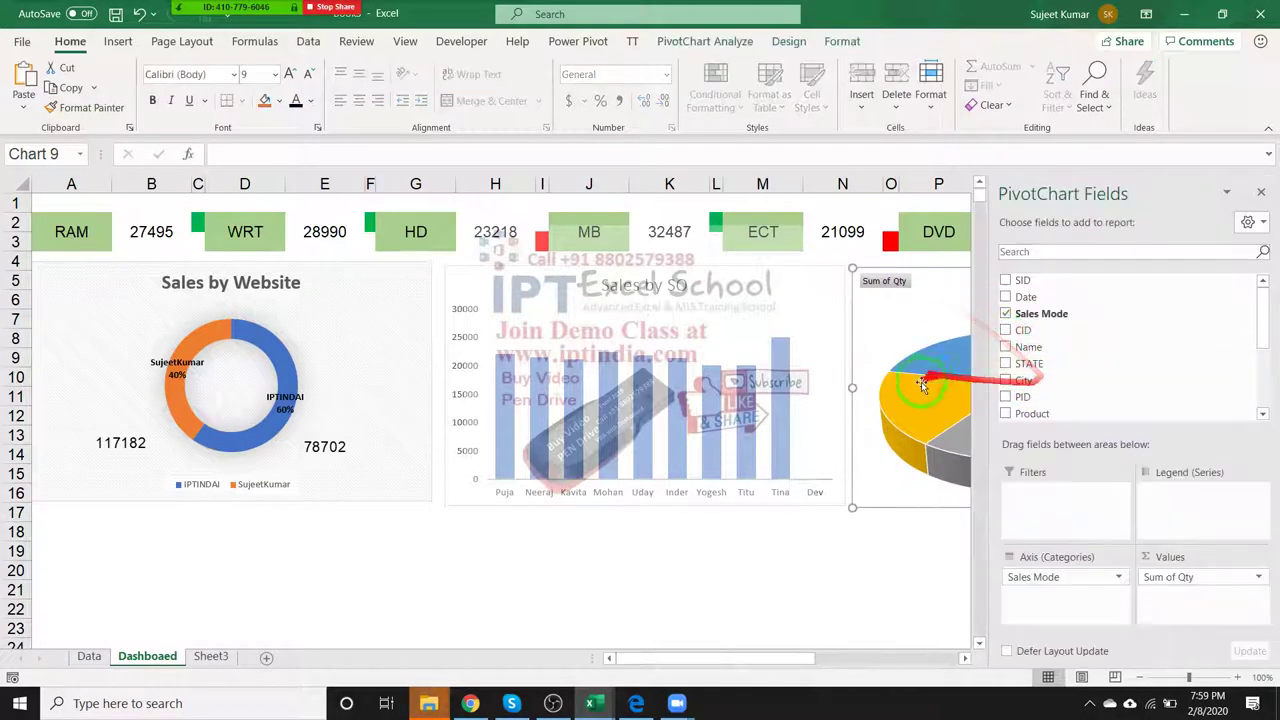
click(881, 547)
right_click(948, 428)
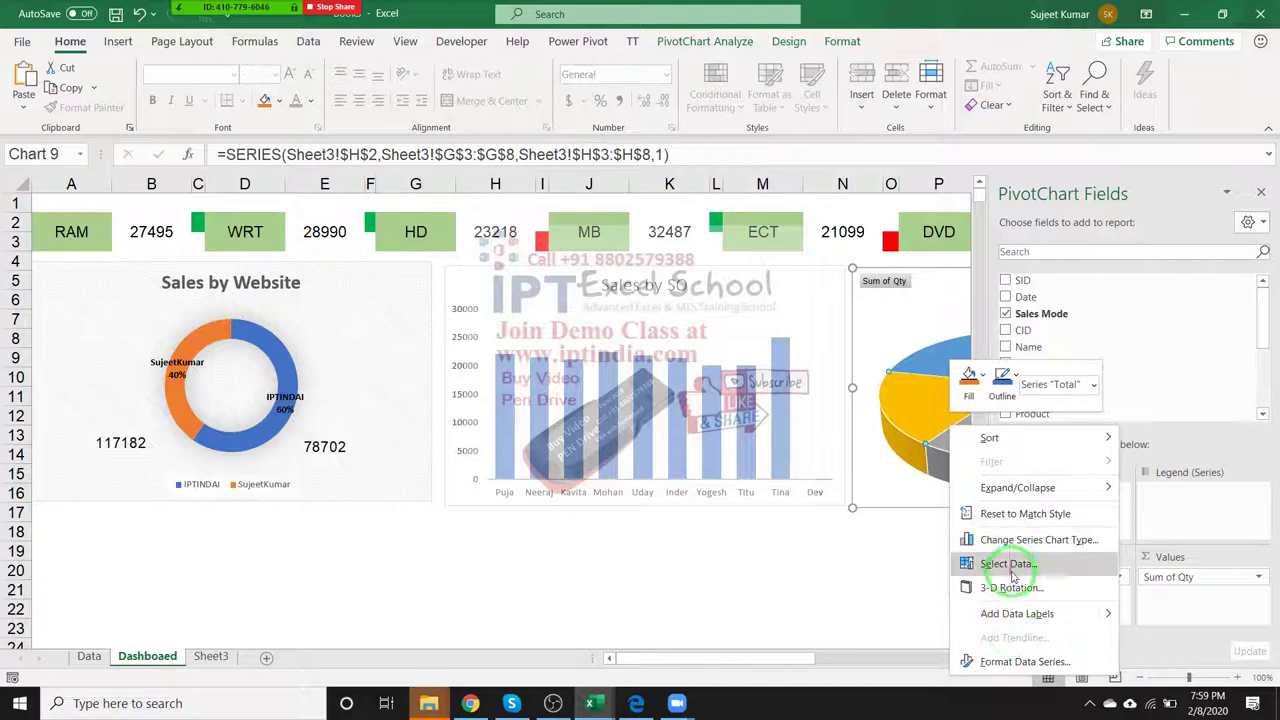
click(1261, 192)
click(1261, 192)
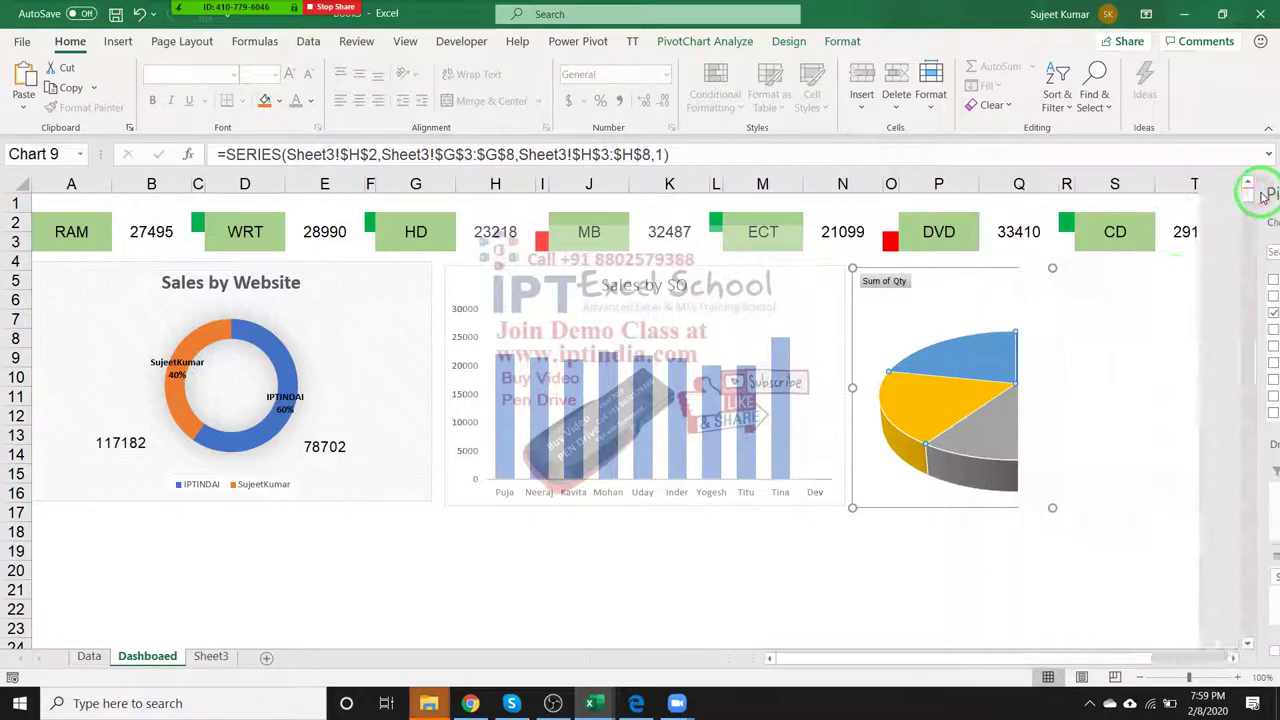
Review the pie's Format Data Series fill, effects and series options, then close the pane.
right_click(1068, 360)
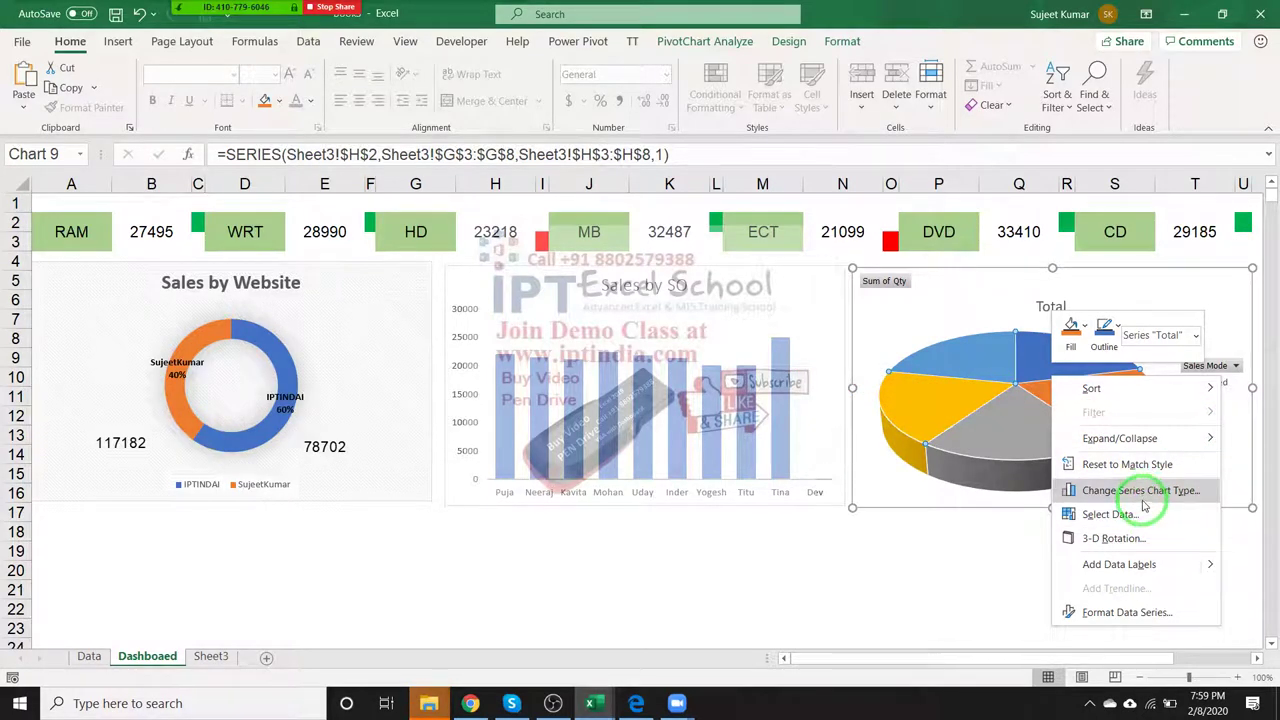
click(1151, 613)
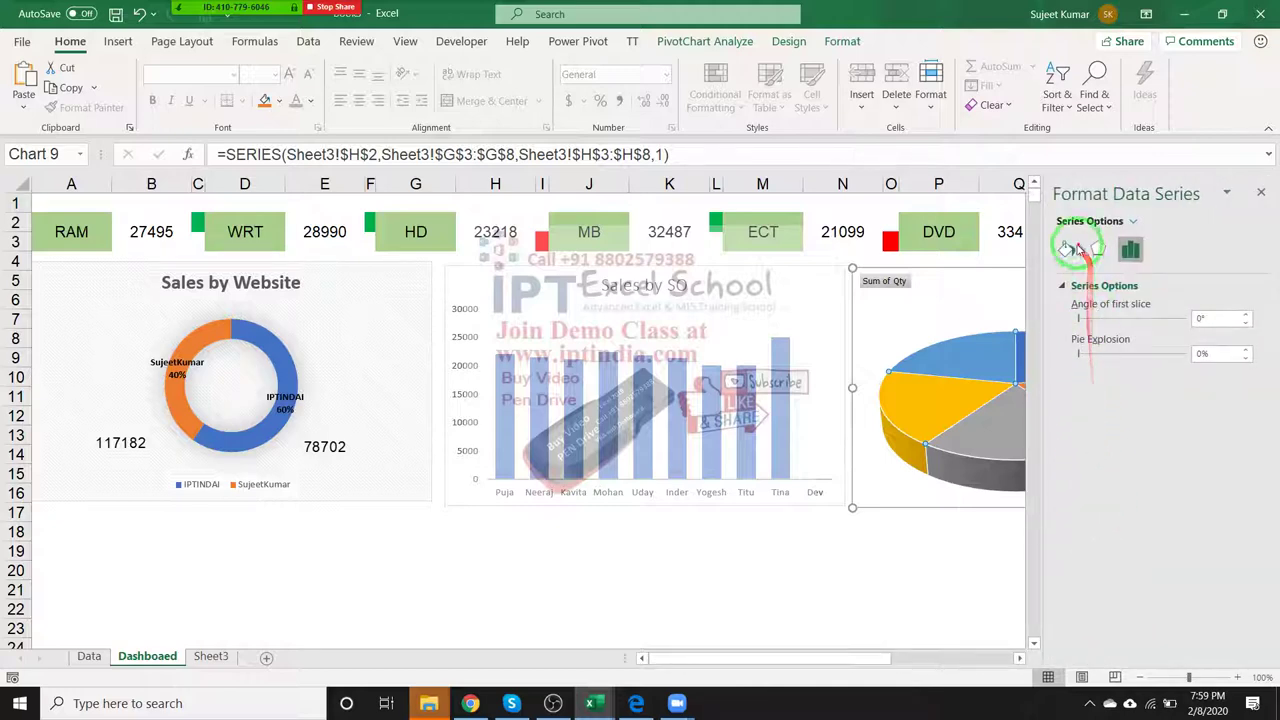
click(1067, 252)
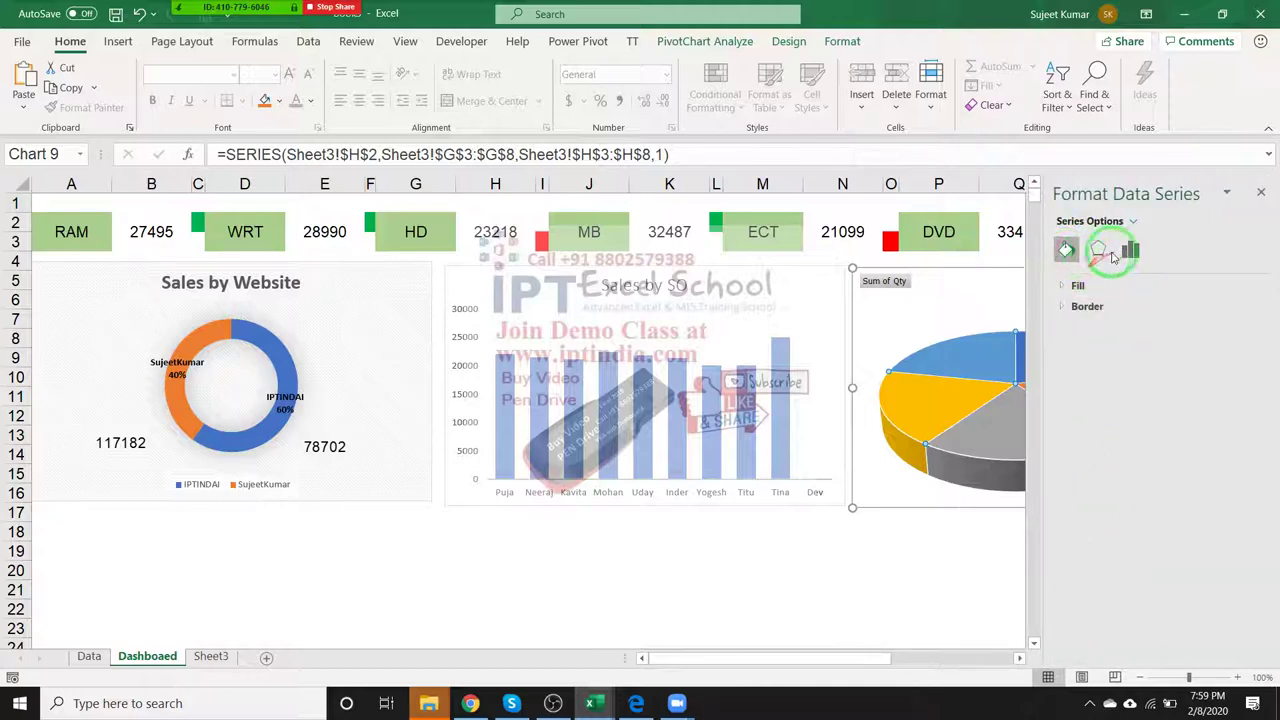
click(1110, 252)
click(1130, 249)
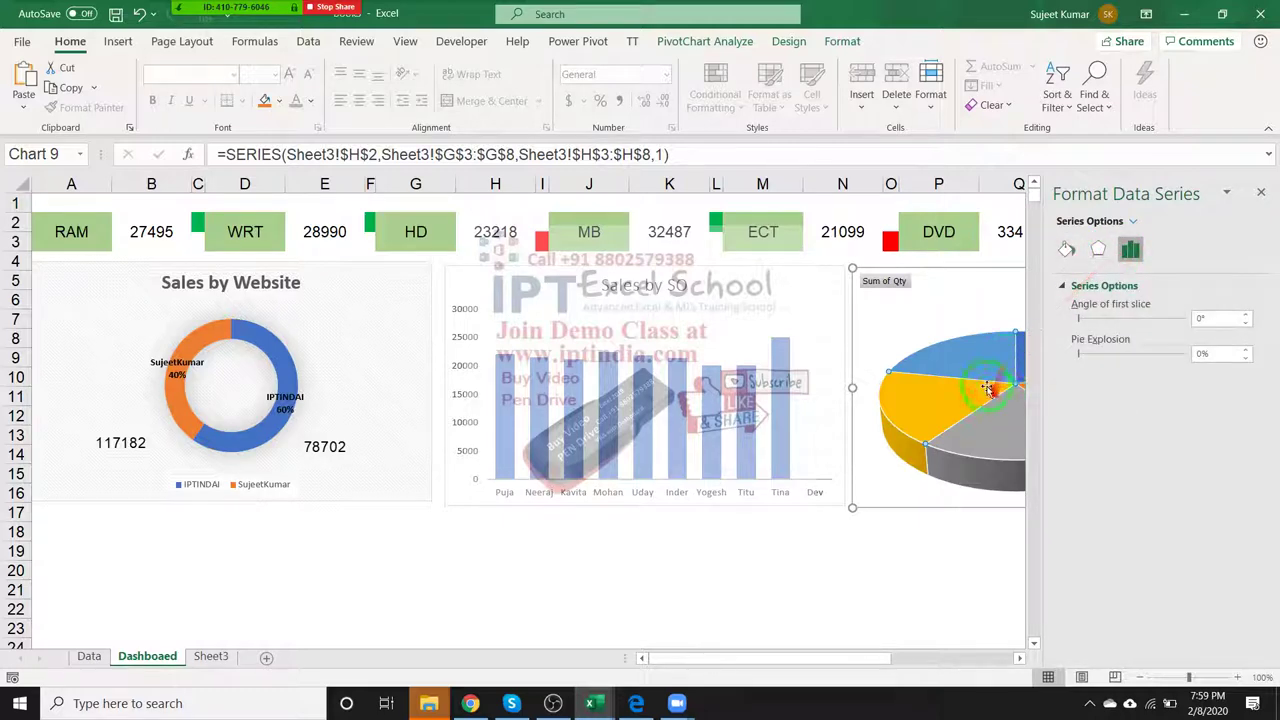
click(953, 318)
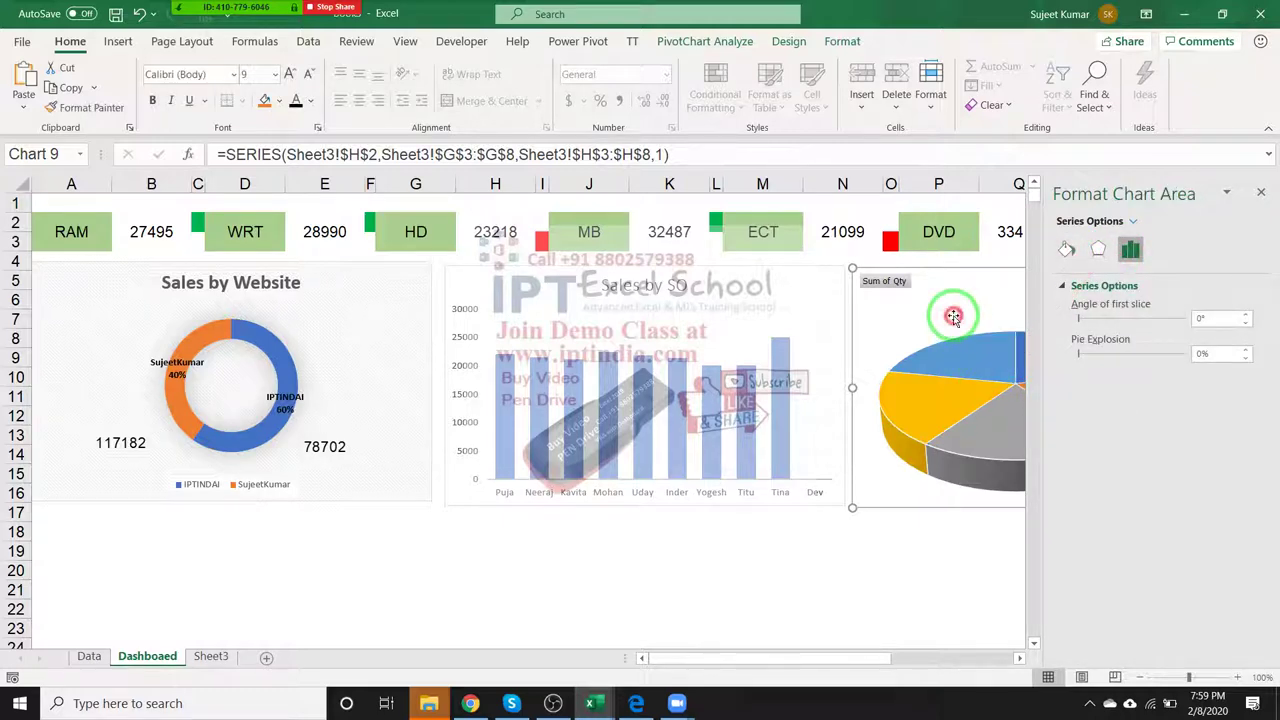
click(954, 366)
right_click(954, 366)
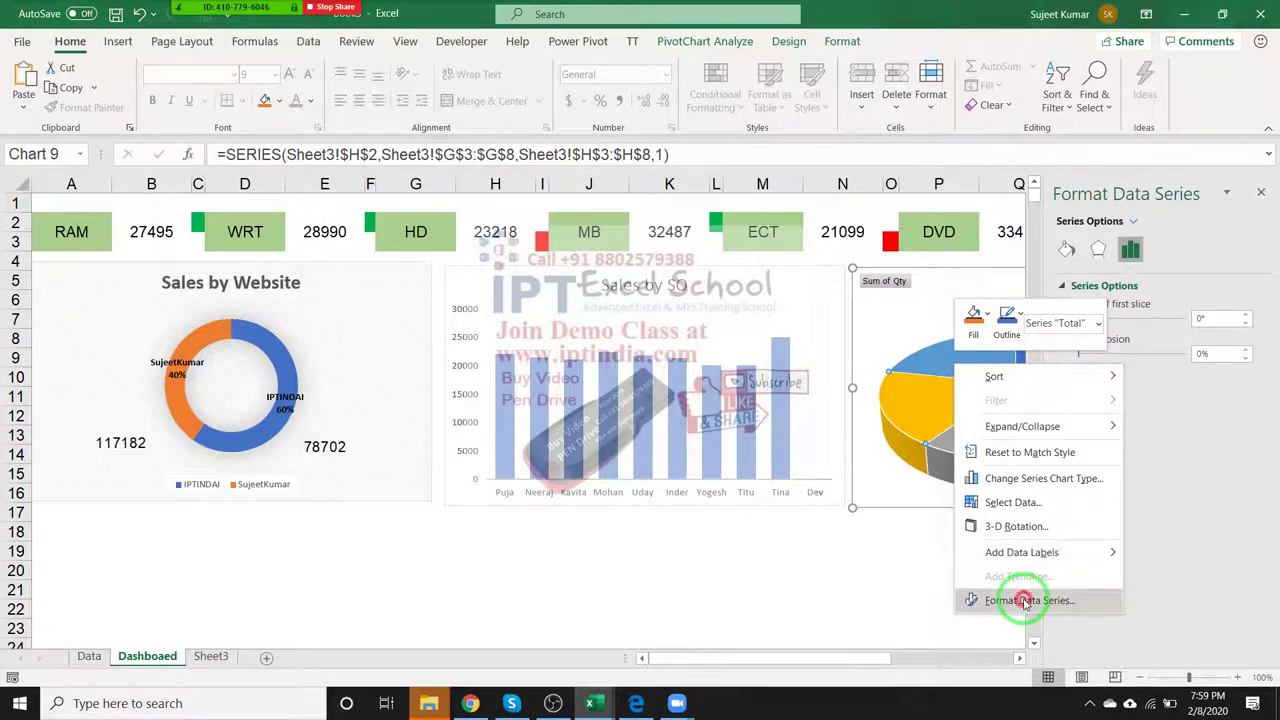
click(1024, 601)
click(960, 566)
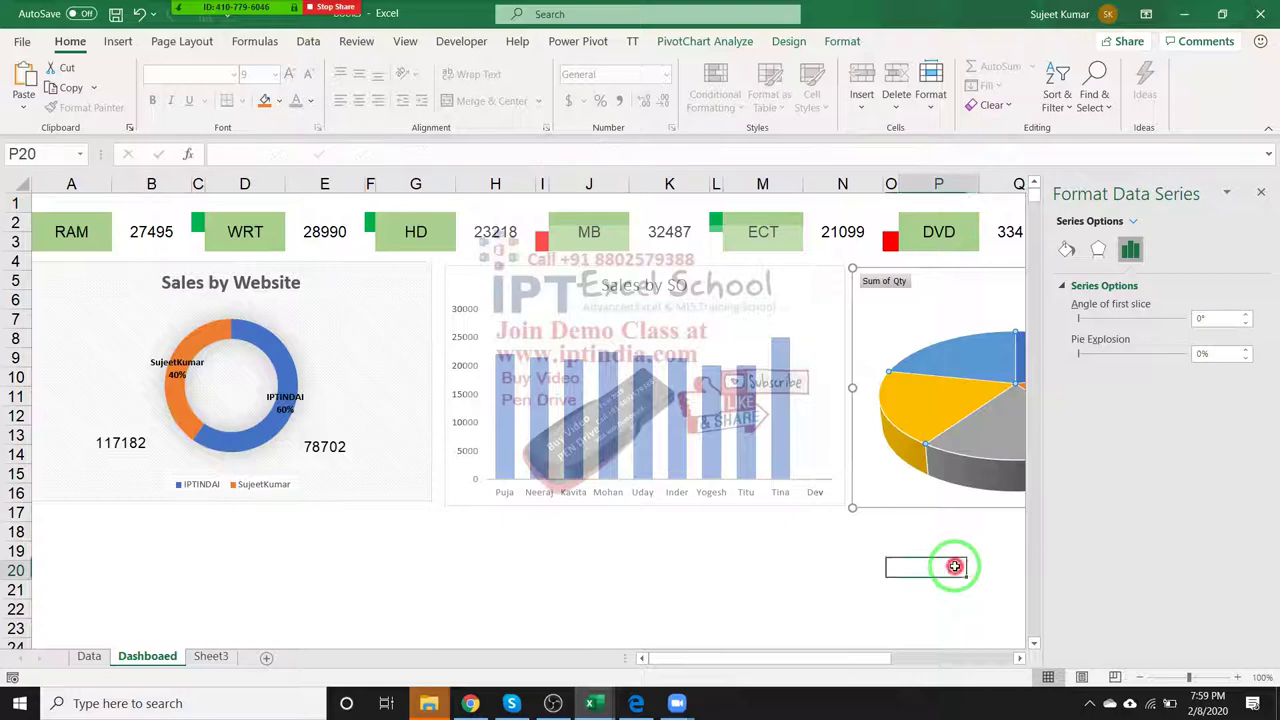
click(1261, 192)
Select the pie chart's Sales Mode legend and its Affiliated entry.
click(1205, 400)
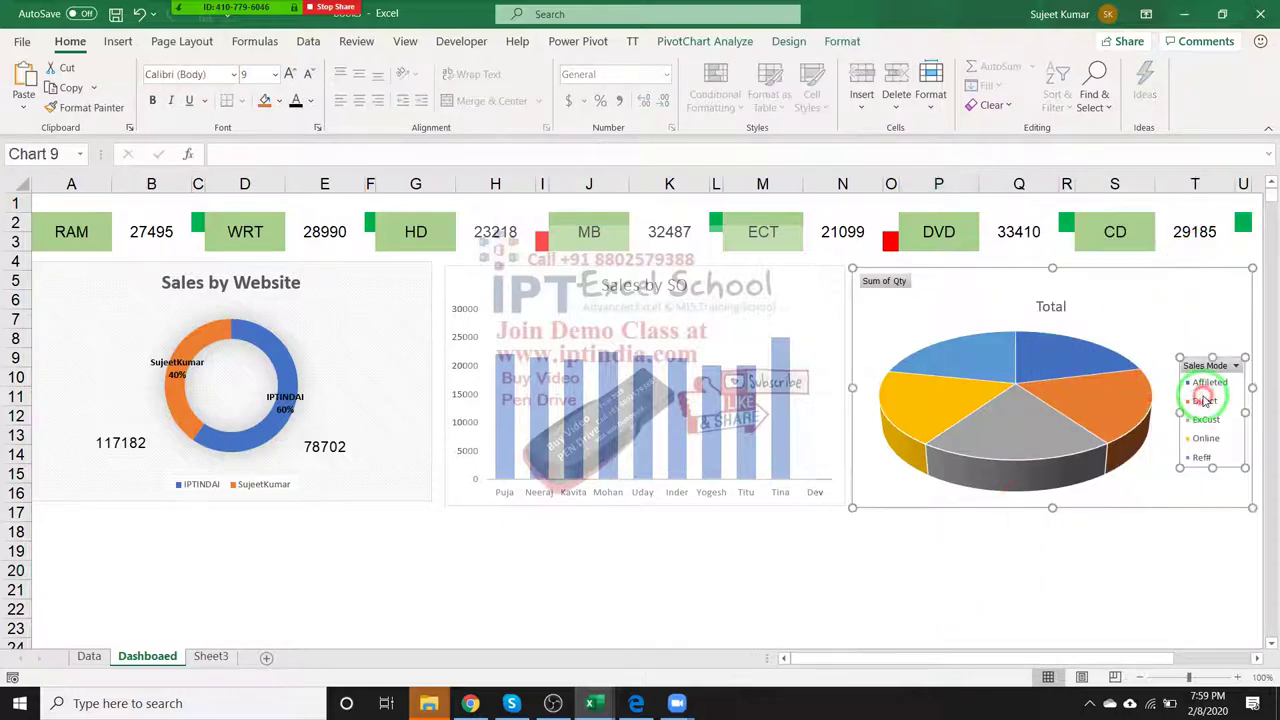
click(1205, 383)
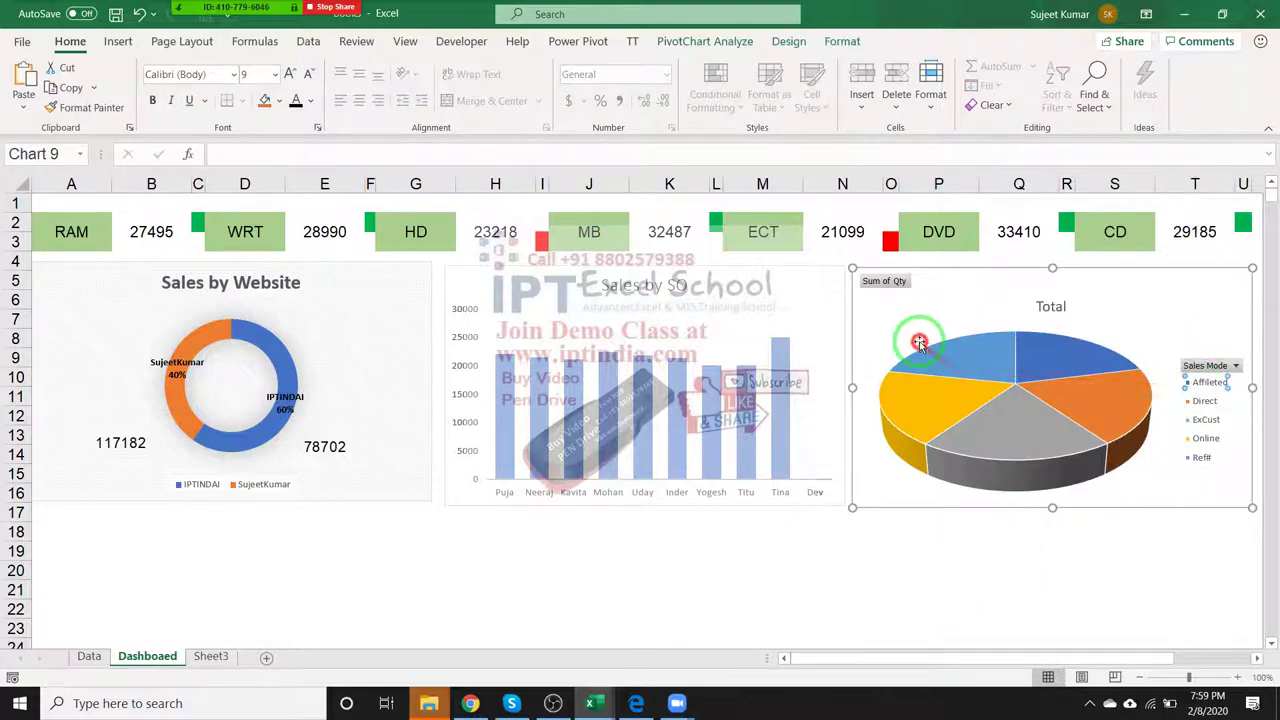
drag(919, 343, 1215, 380)
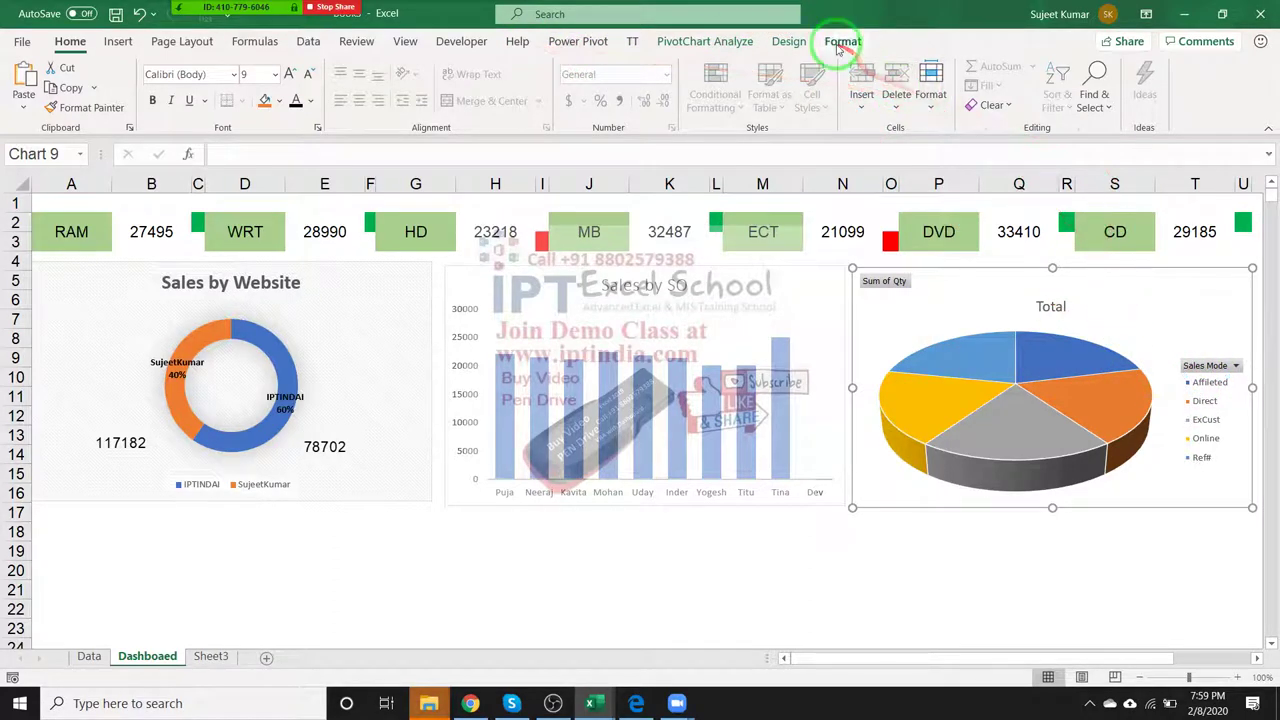
Apply chart Style 8 to the 3-D pie for a TOTAL title and slice labels.
click(789, 41)
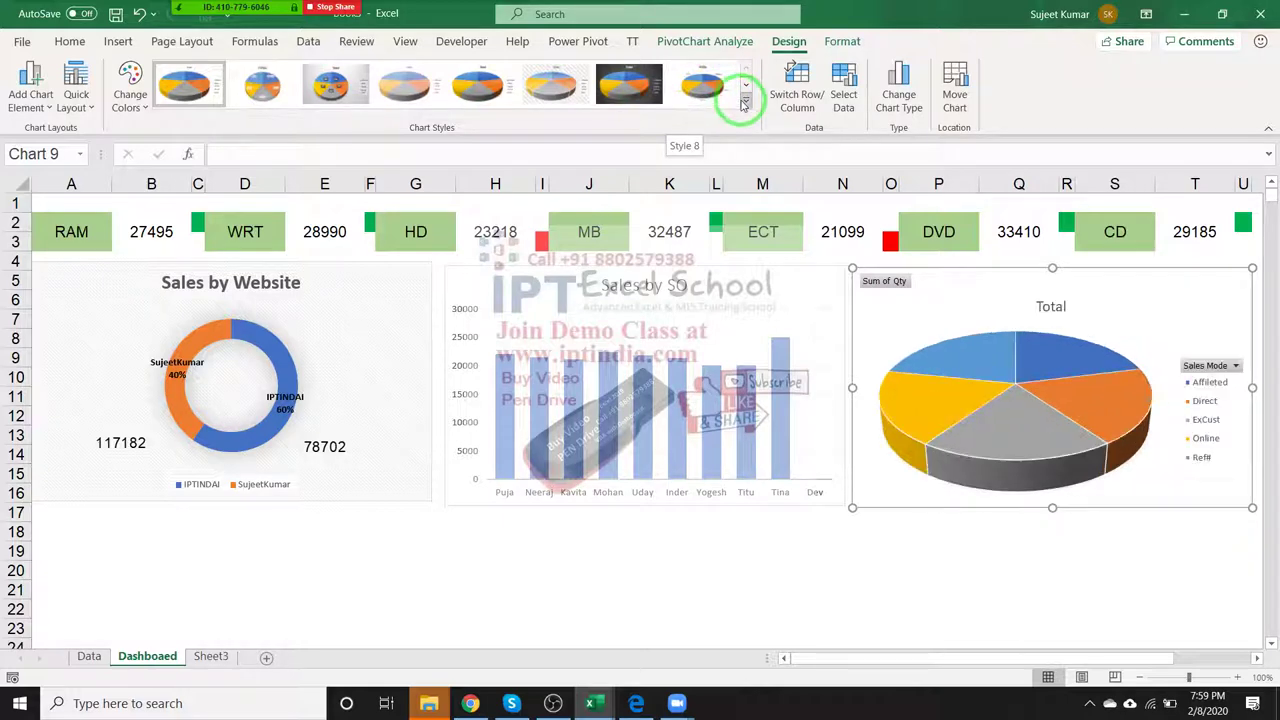
click(742, 100)
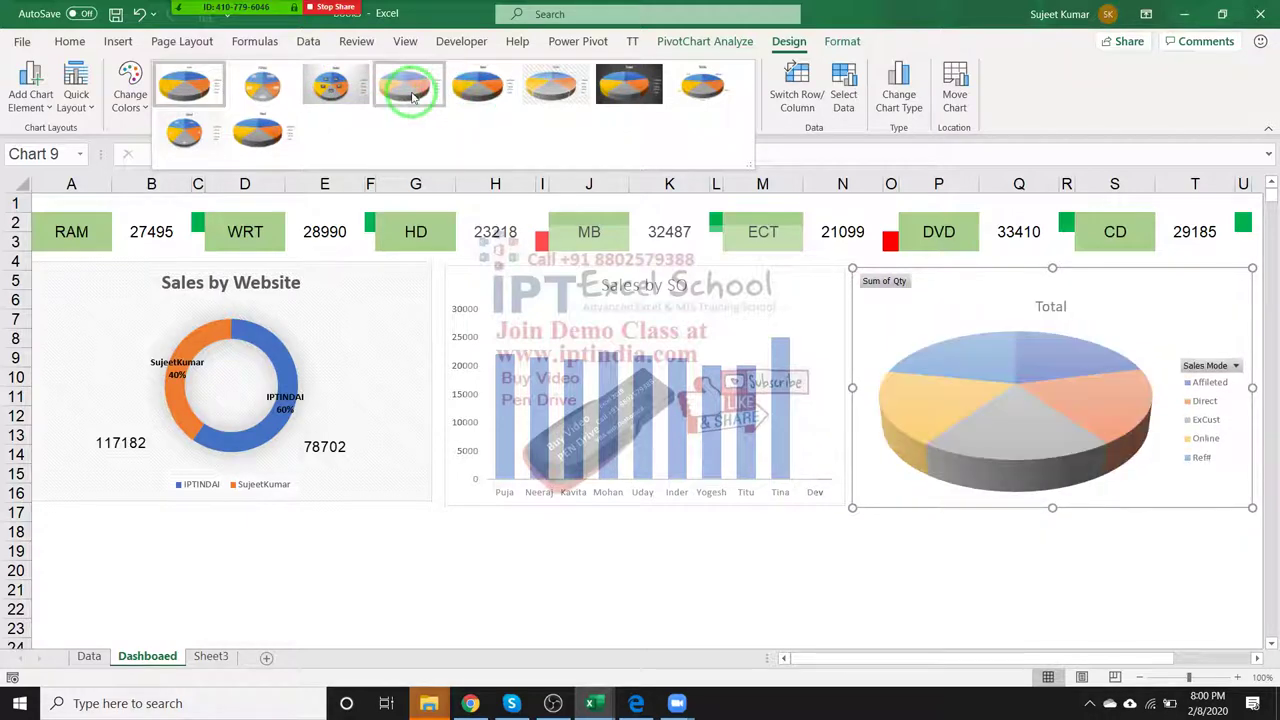
click(695, 95)
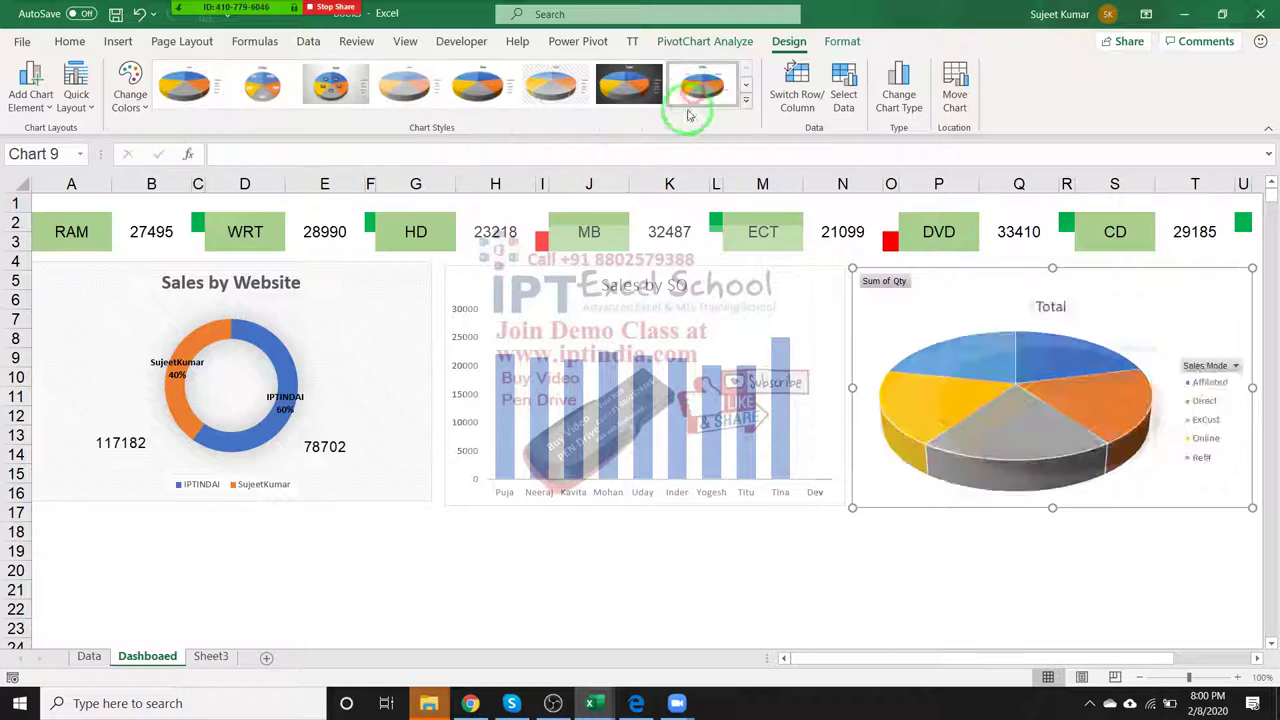
click(669, 568)
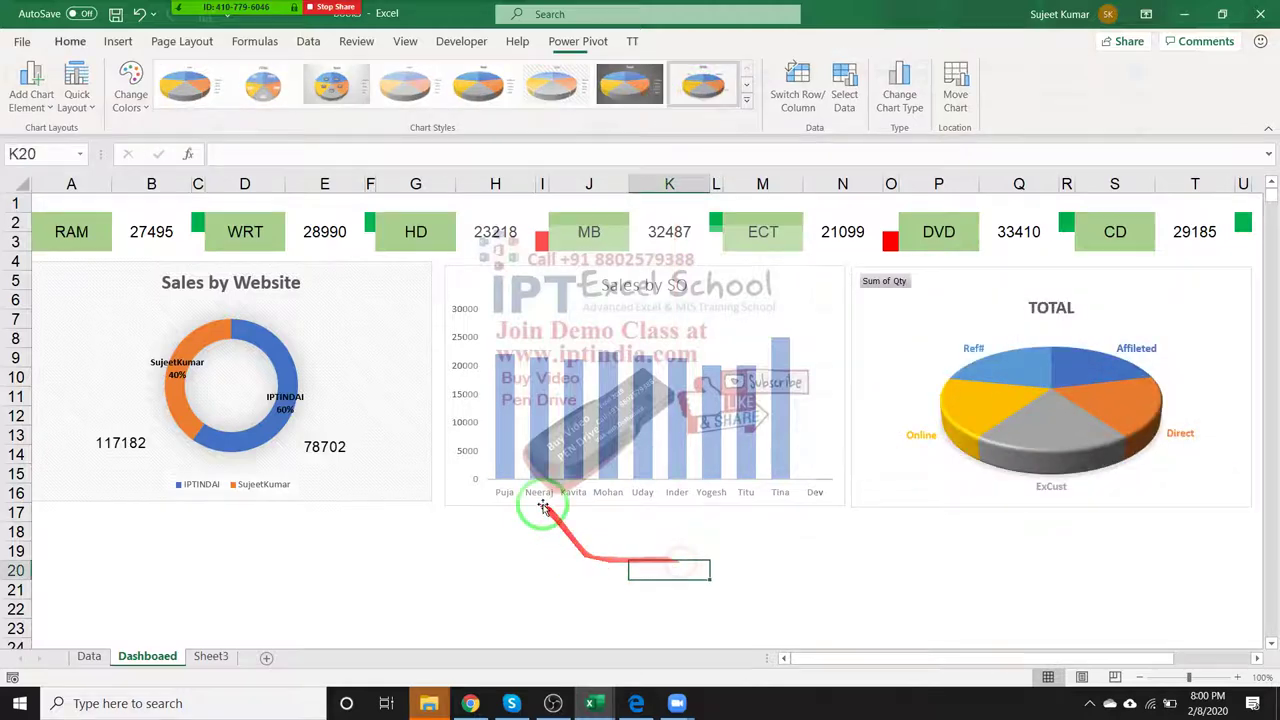
click(230, 546)
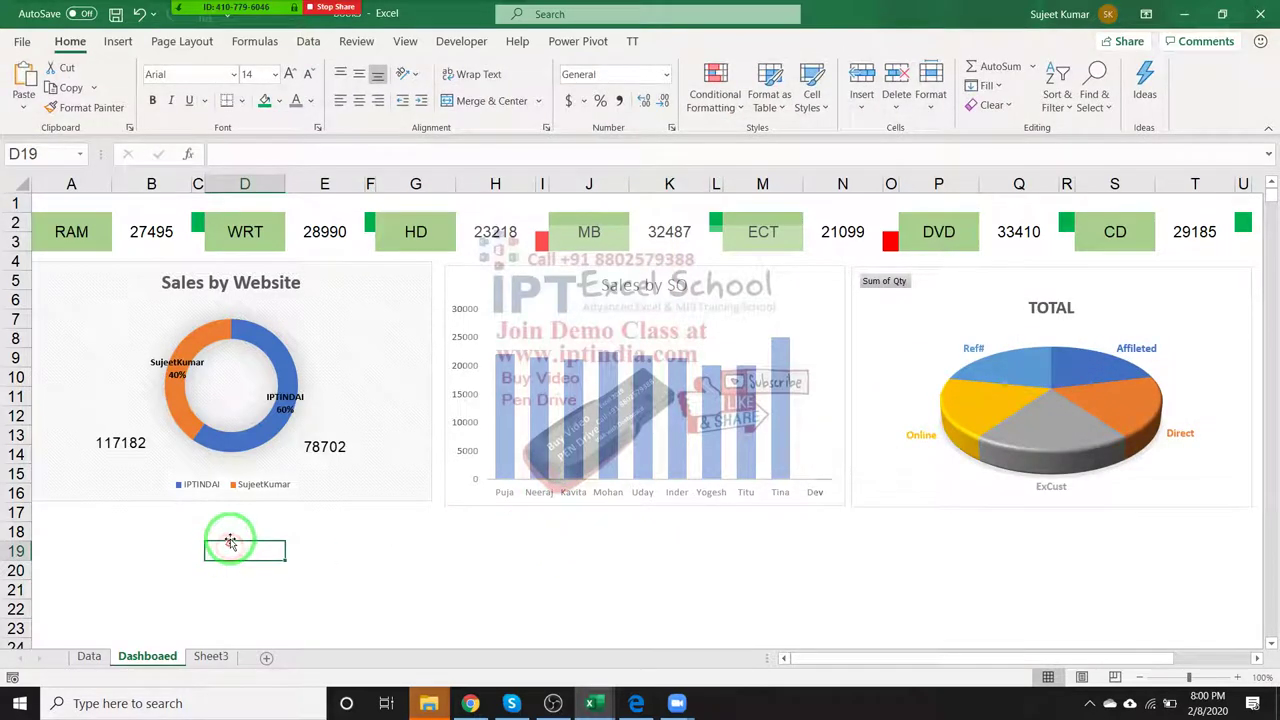
Sort the Data sheet's sales table by Qty (column J), smallest to largest.
click(90, 656)
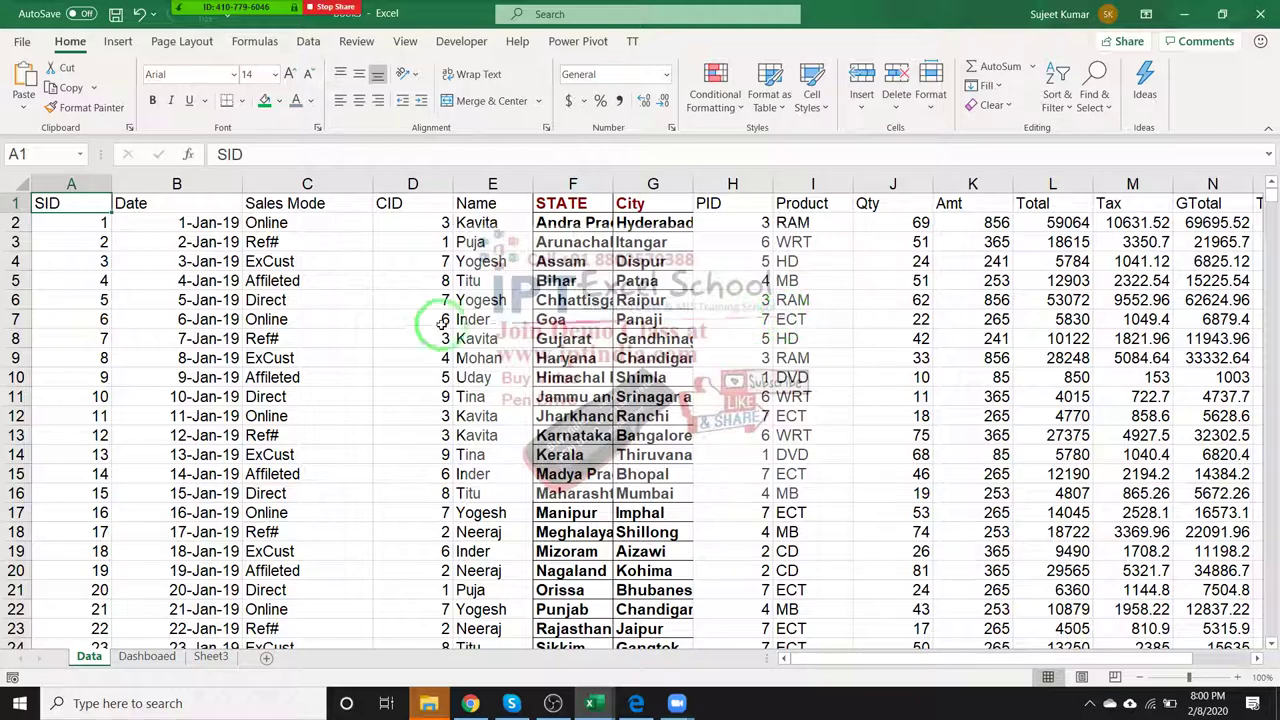
scroll(640, 390, down, 2)
scroll(620, 390, up, 2)
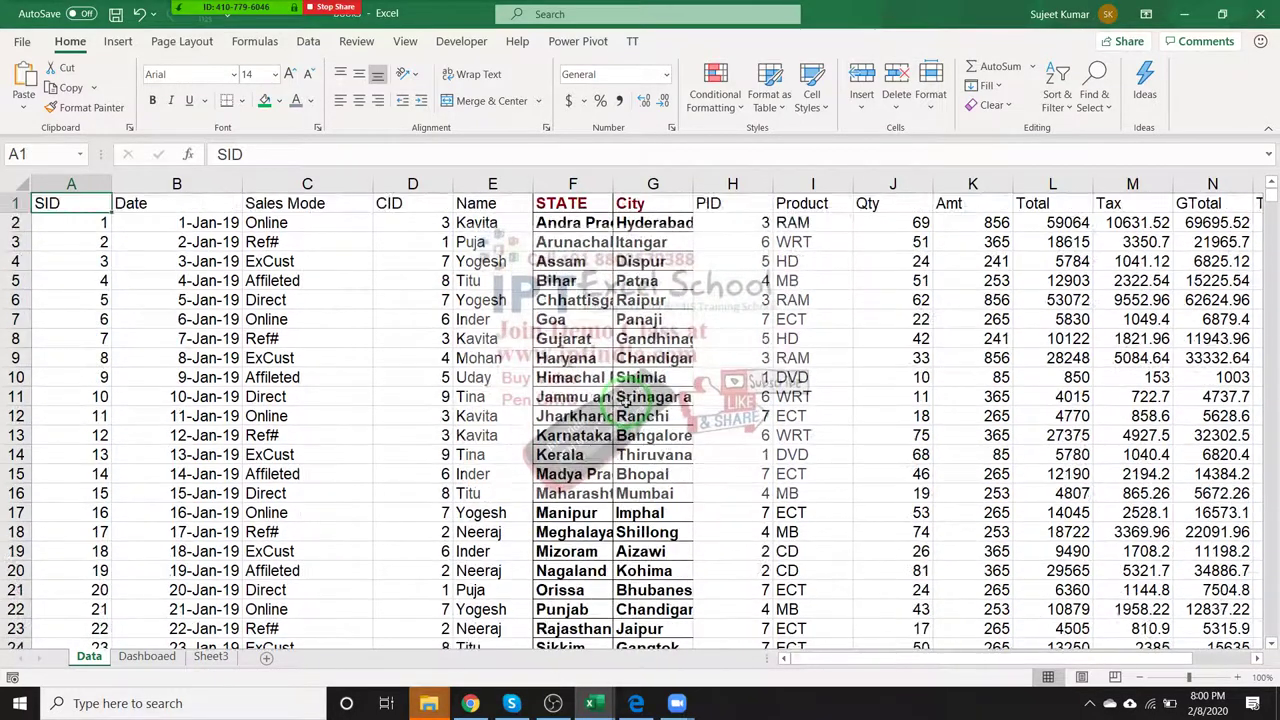
click(876, 205)
click(118, 41)
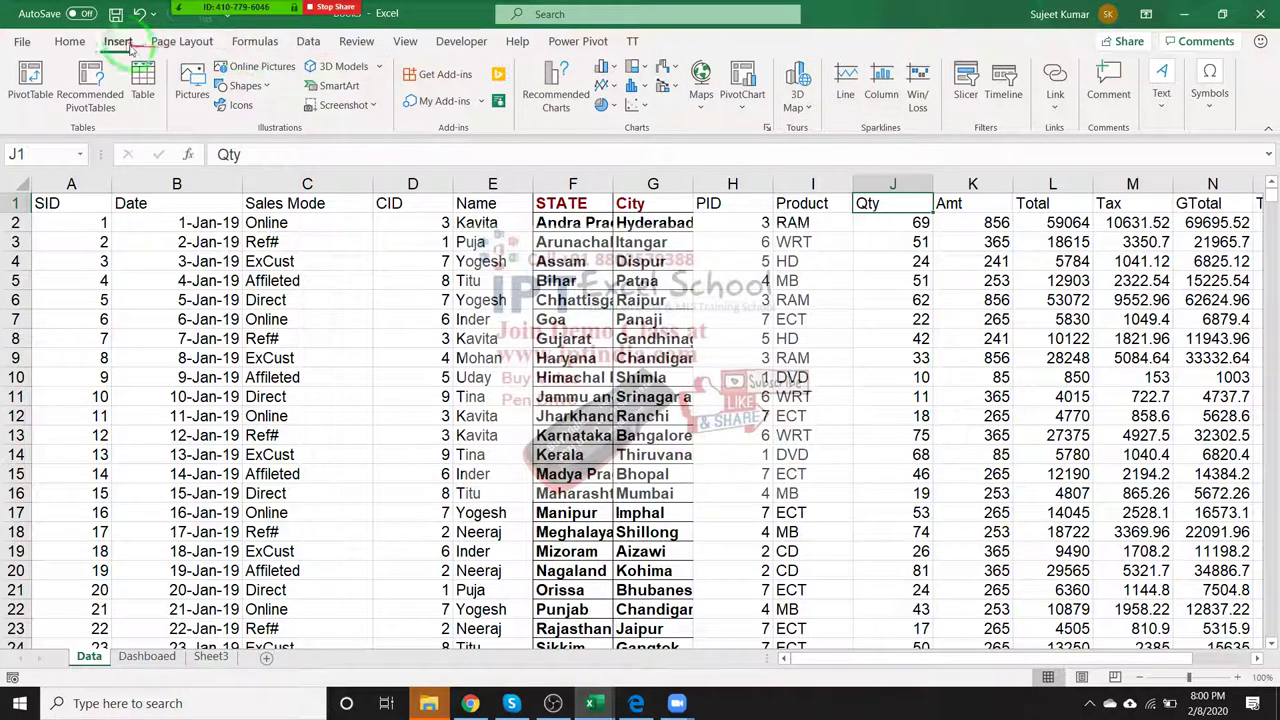
click(304, 43)
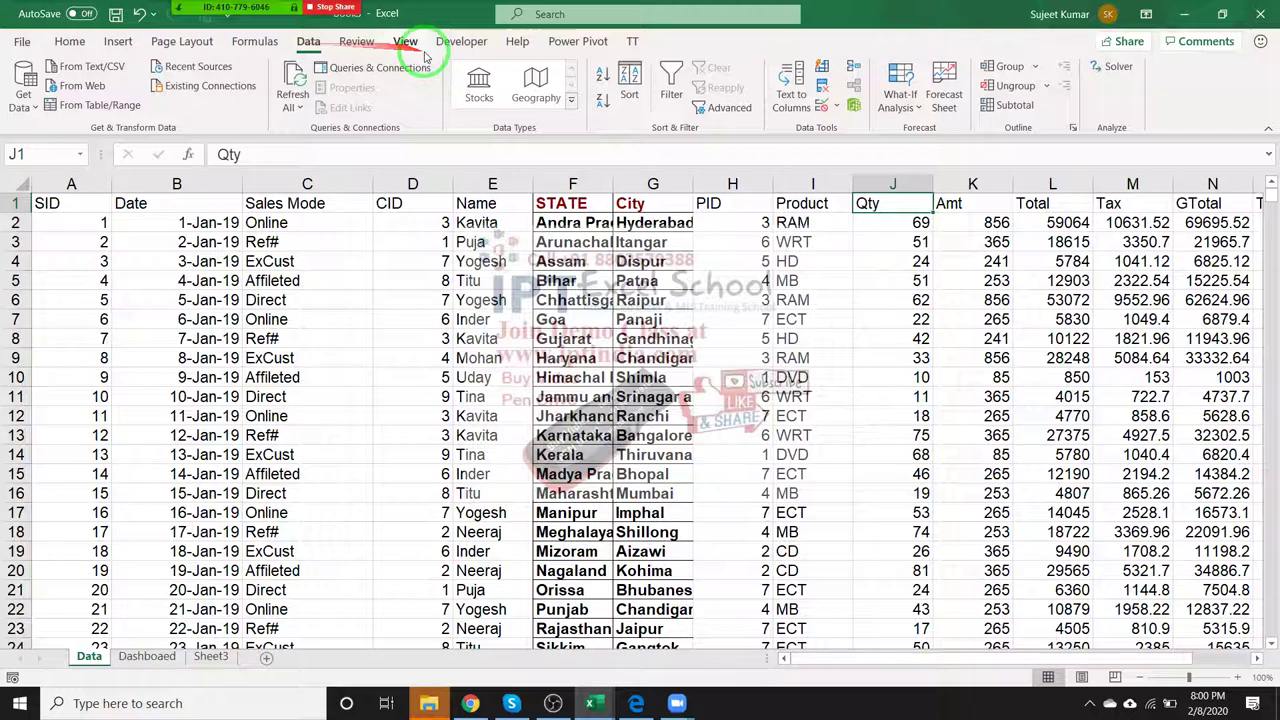
click(600, 78)
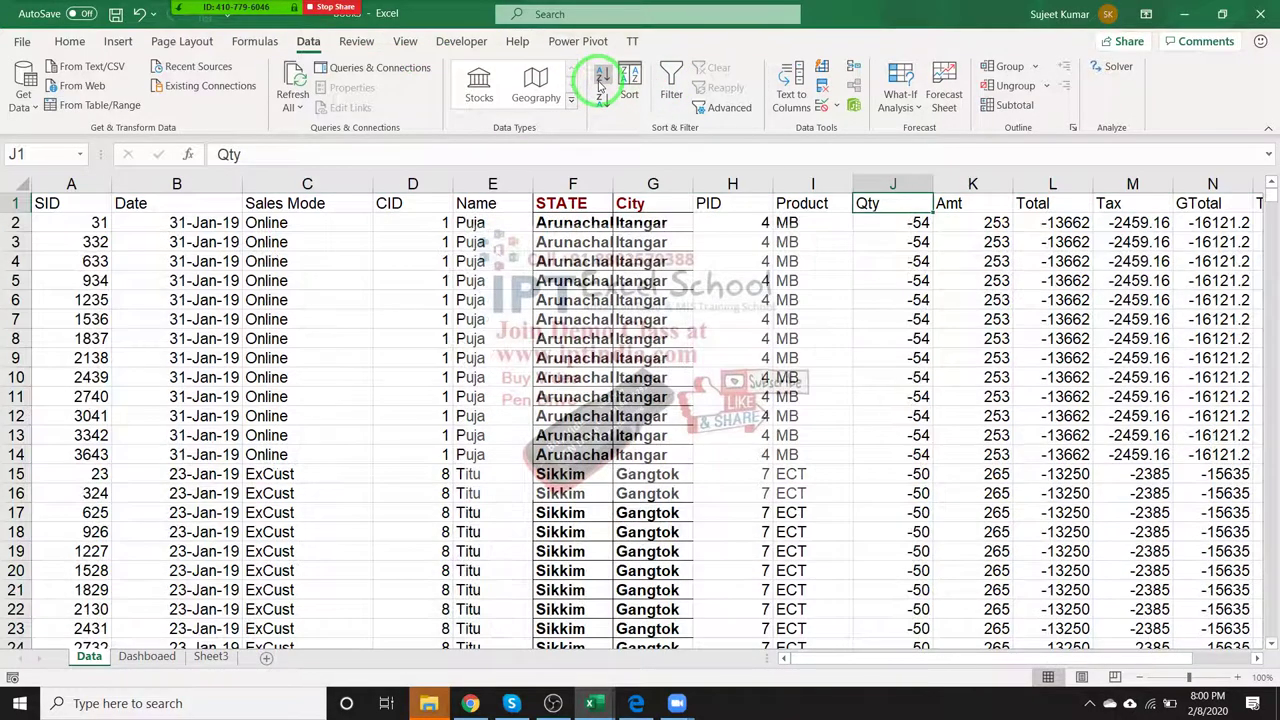
scroll(940, 470, down, 7)
scroll(951, 491, down, 5)
scroll(900, 400, up, 6)
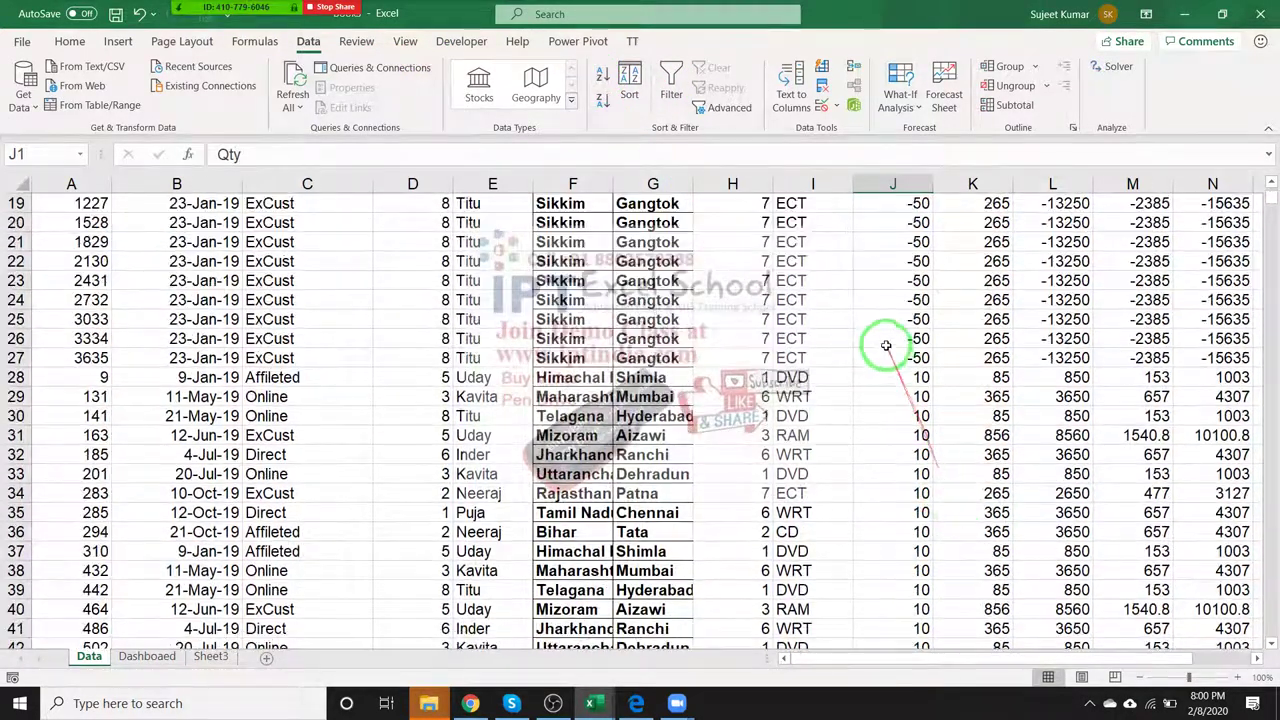
scroll(880, 300, up, 6)
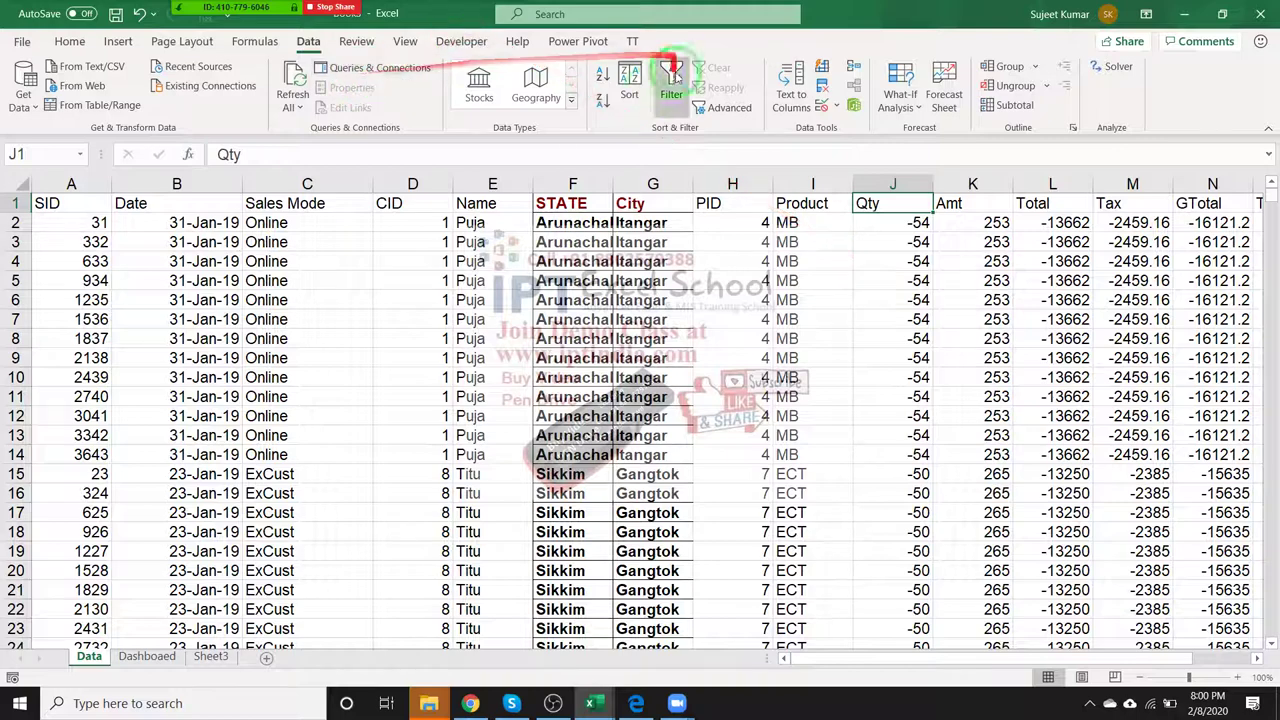
Sort the data by Qty largest first and copy the header plus top 10 rows (A1:P11).
click(601, 103)
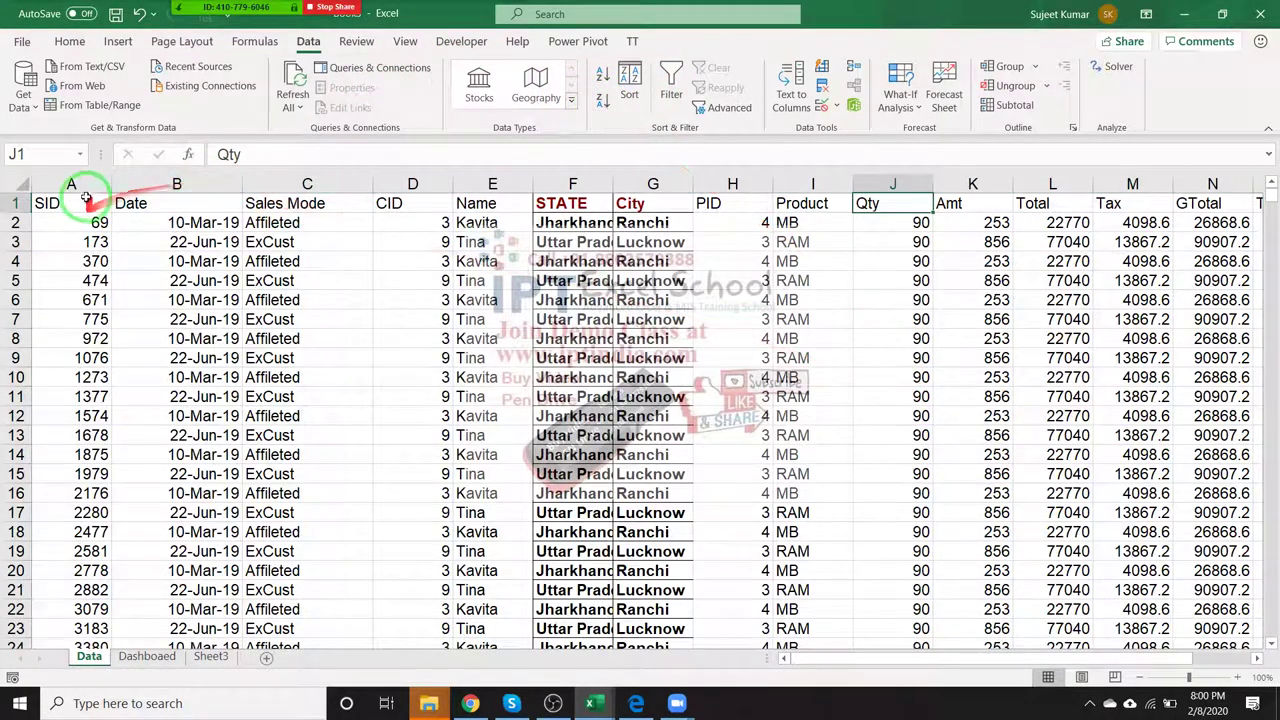
mouse_move(60, 203)
mouse_down()
mouse_move(452, 293)
mouse_move(1266, 366)
mouse_move(1166, 360)
mouse_move(1029, 386)
mouse_move(1018, 470)
mouse_move(1014, 451)
mouse_up()
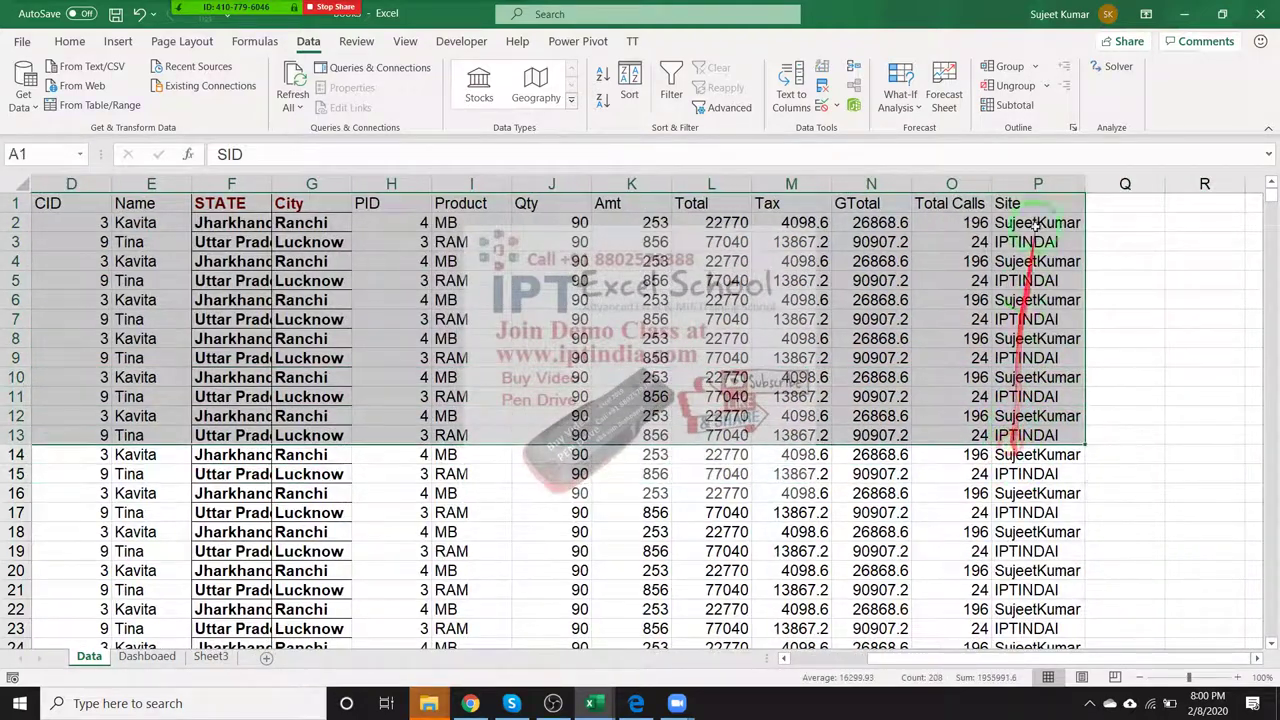
click(1036, 201)
drag(1036, 201, 1029, 393)
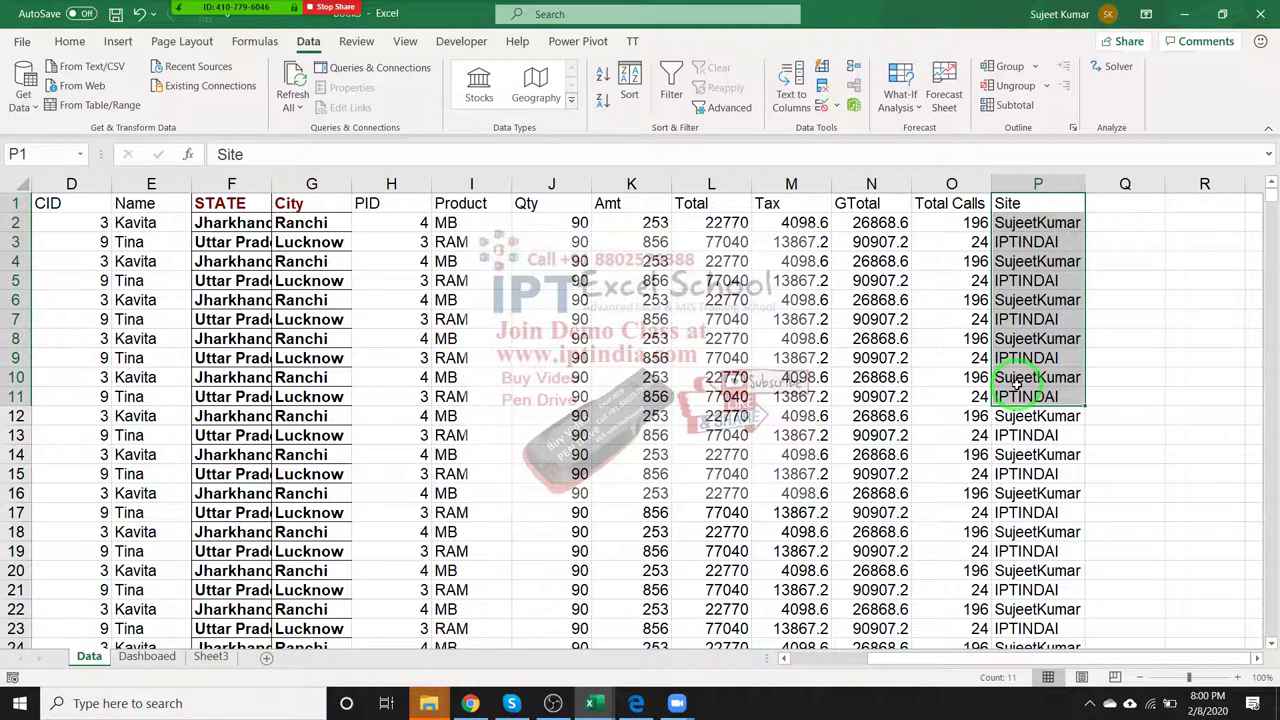
drag(1016, 385, 1016, 385)
key(ctrl+c)
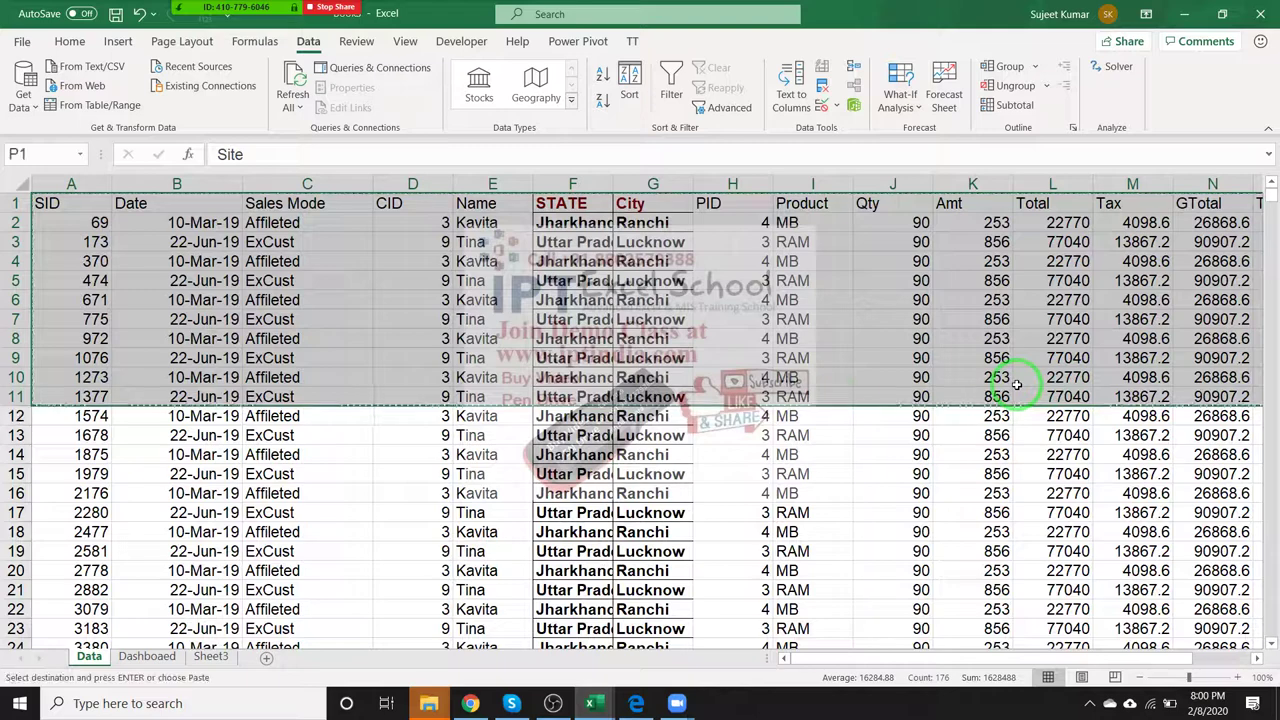
Paste the copied rows as a Linked Picture at cell A17 on the Dashboaed sheet.
click(170, 658)
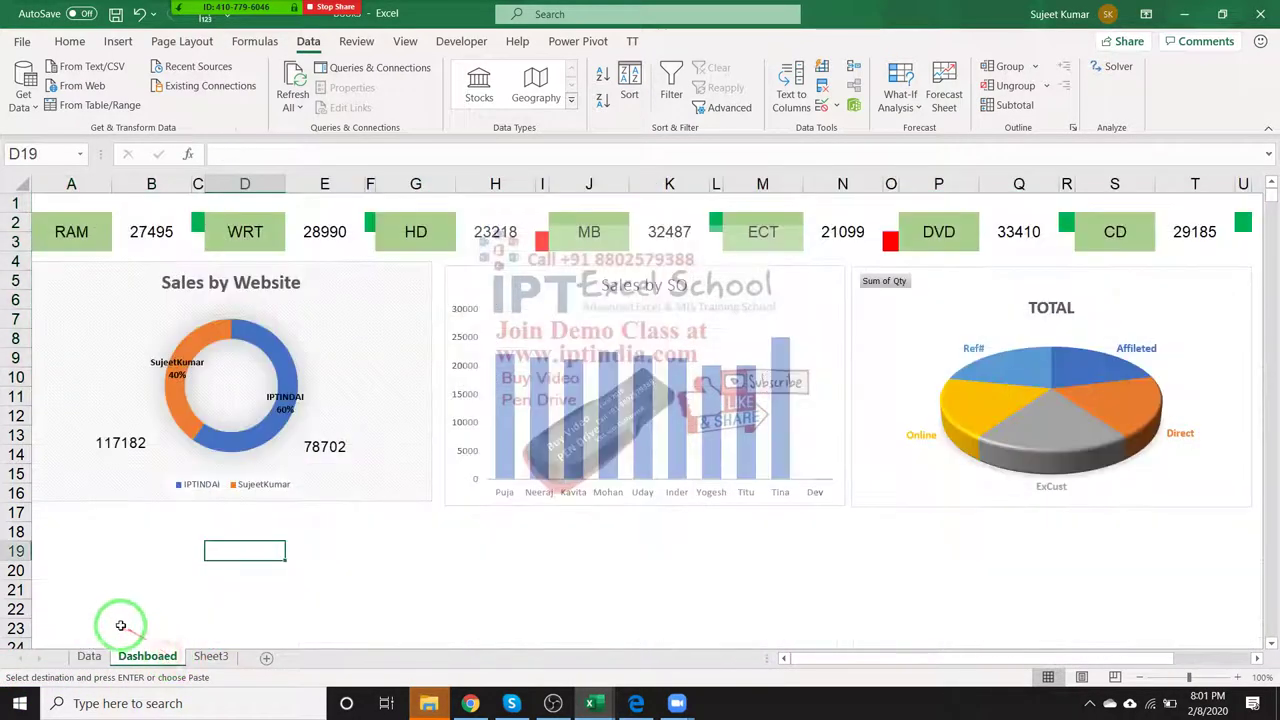
scroll(110, 615, down, 2)
click(42, 400)
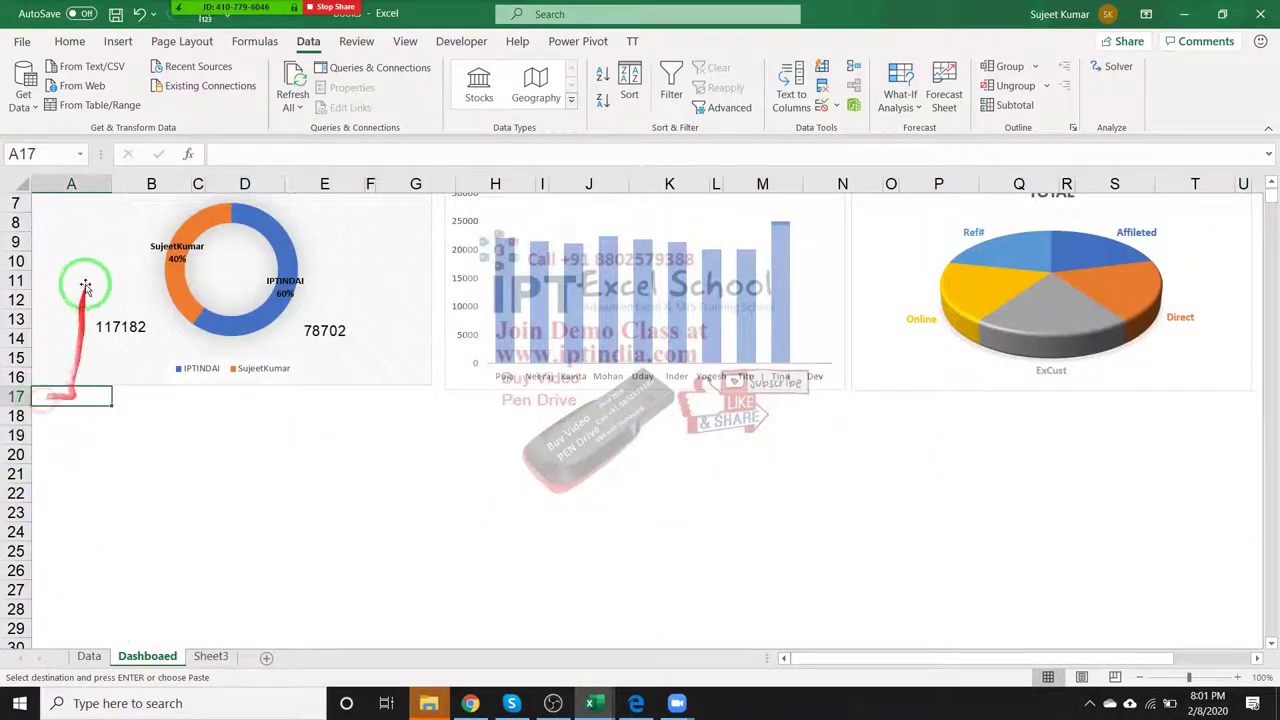
click(69, 41)
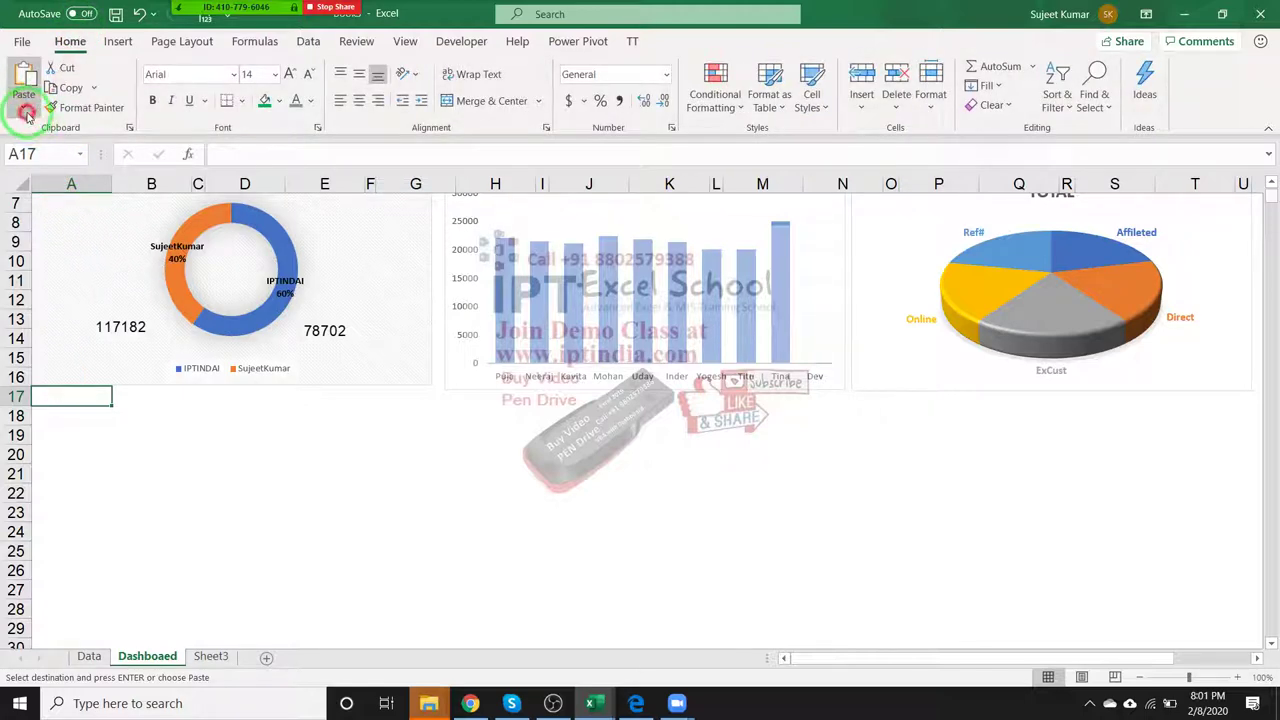
click(23, 104)
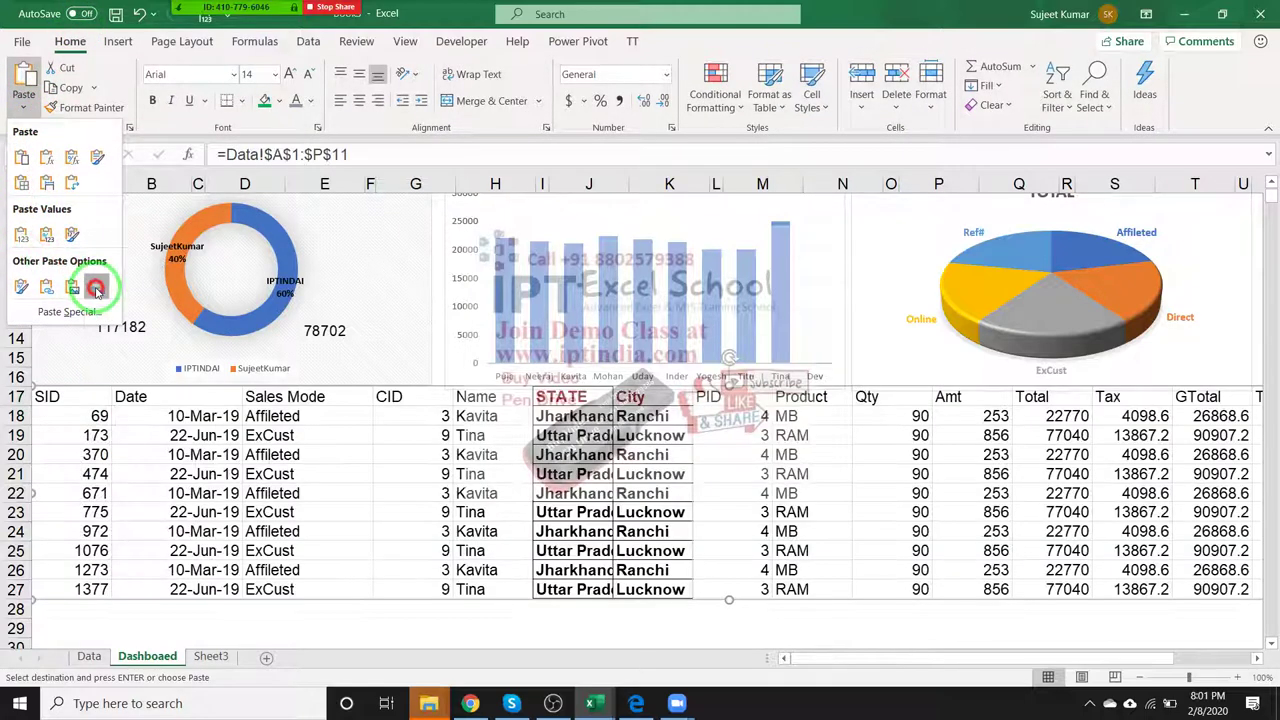
click(97, 288)
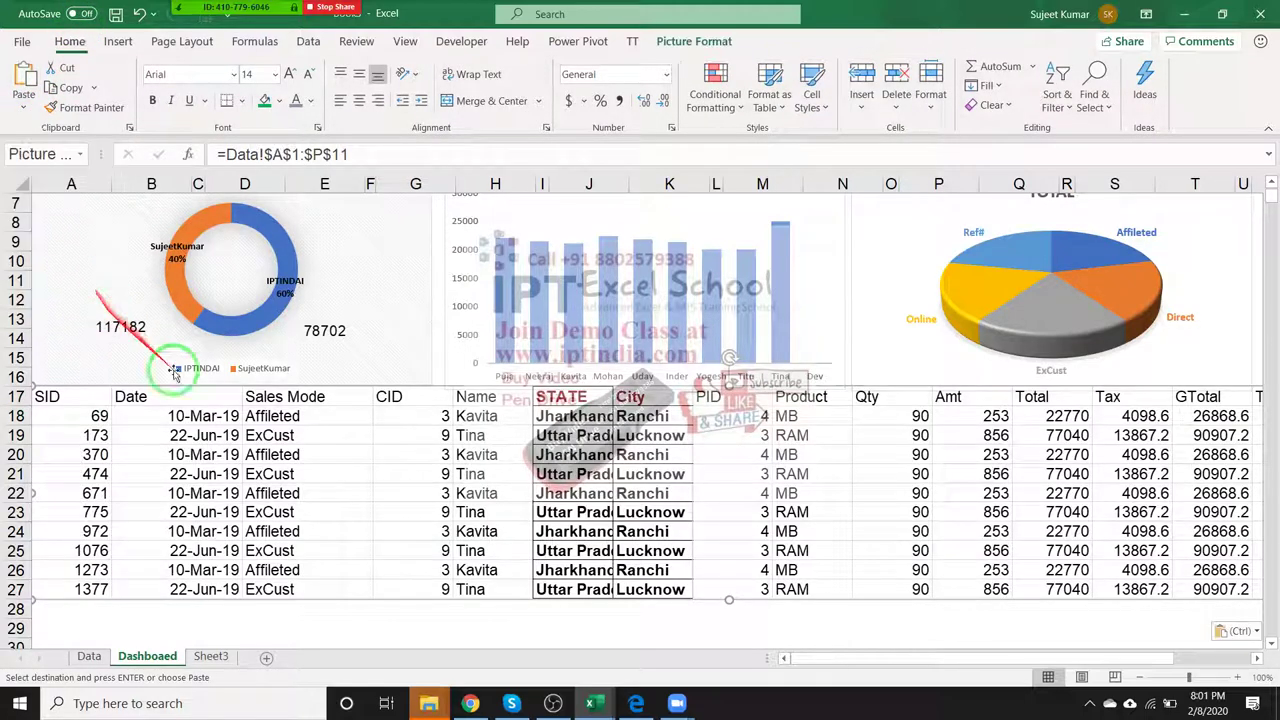
On the Data sheet, apply All Borders and a Thick Outside Border to the top ten rows.
click(89, 656)
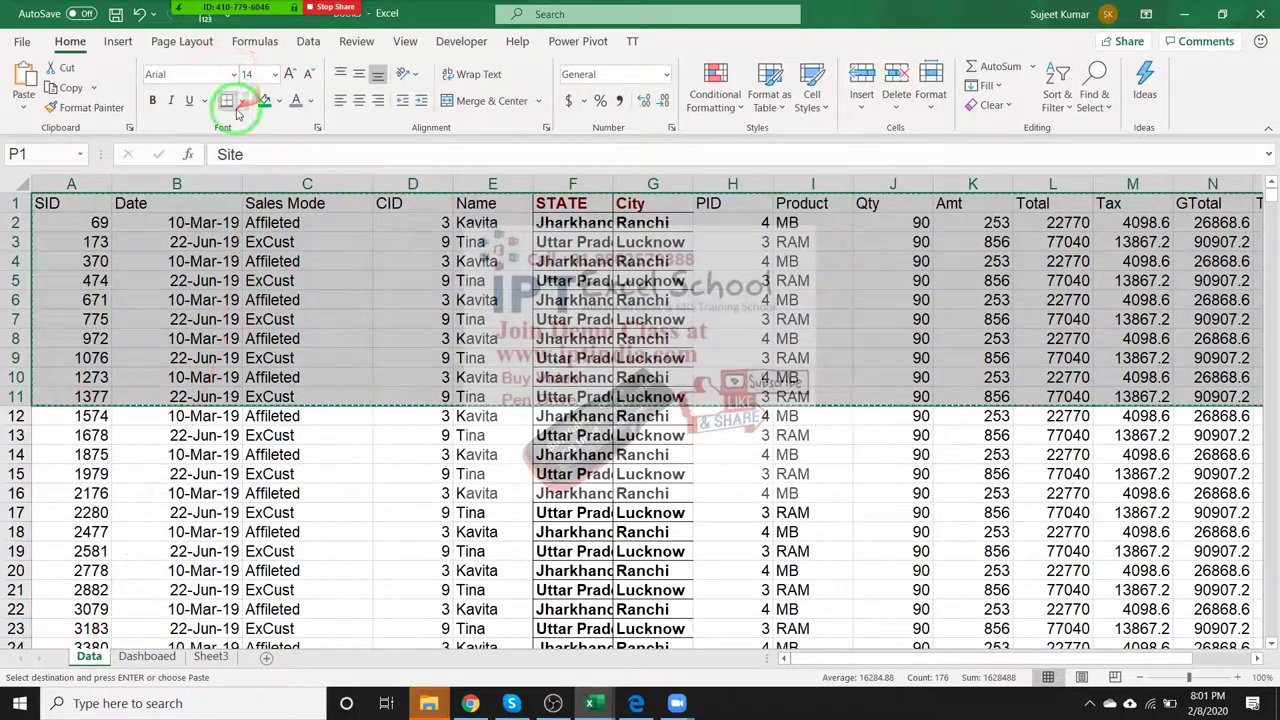
click(242, 101)
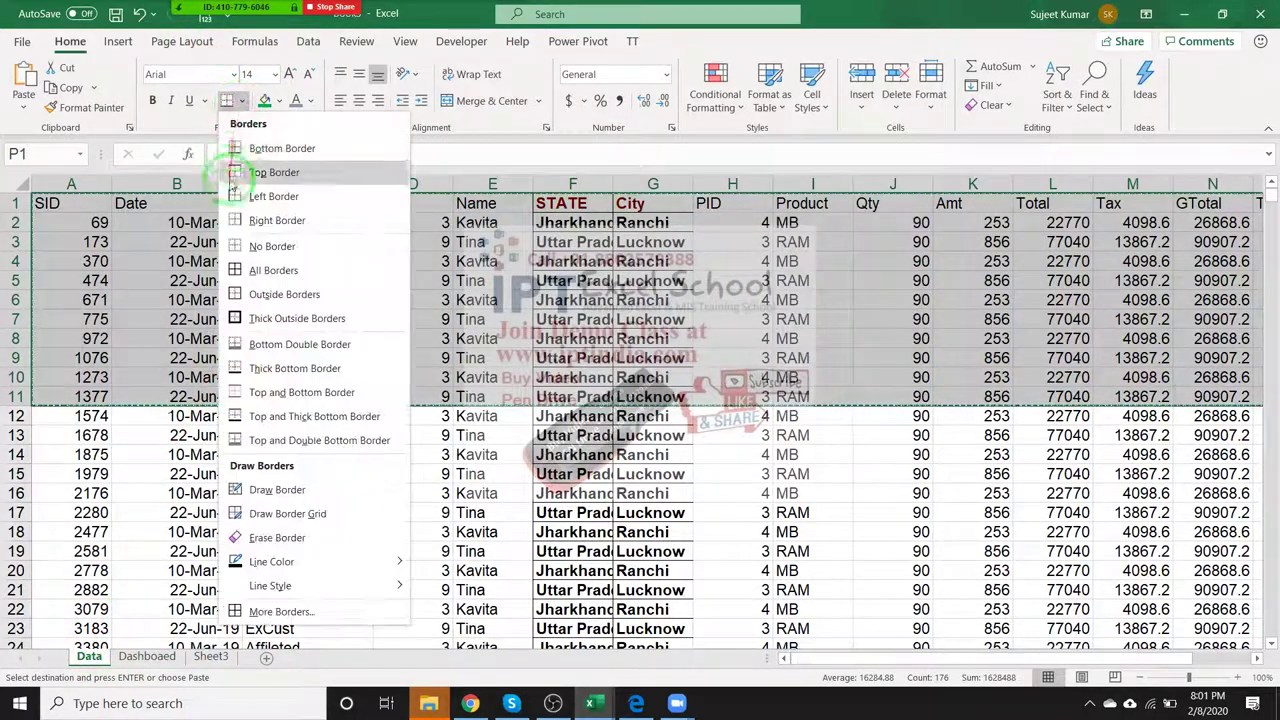
click(243, 270)
click(242, 101)
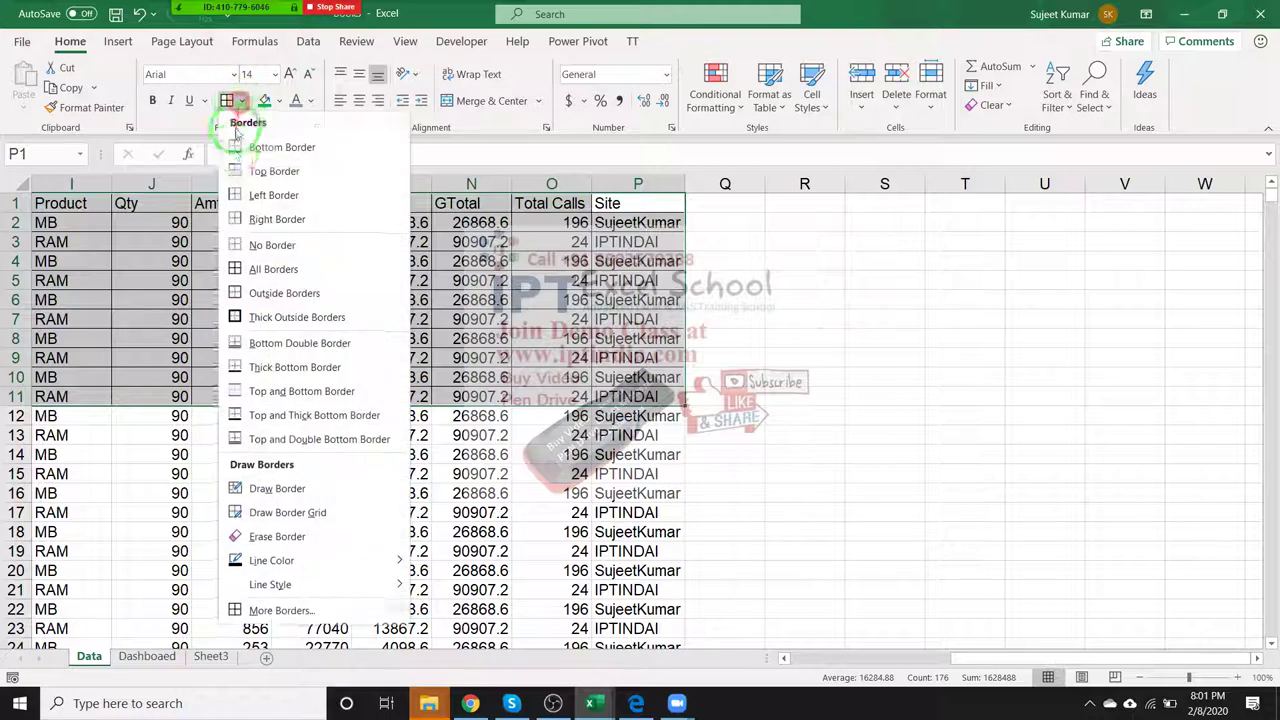
click(243, 318)
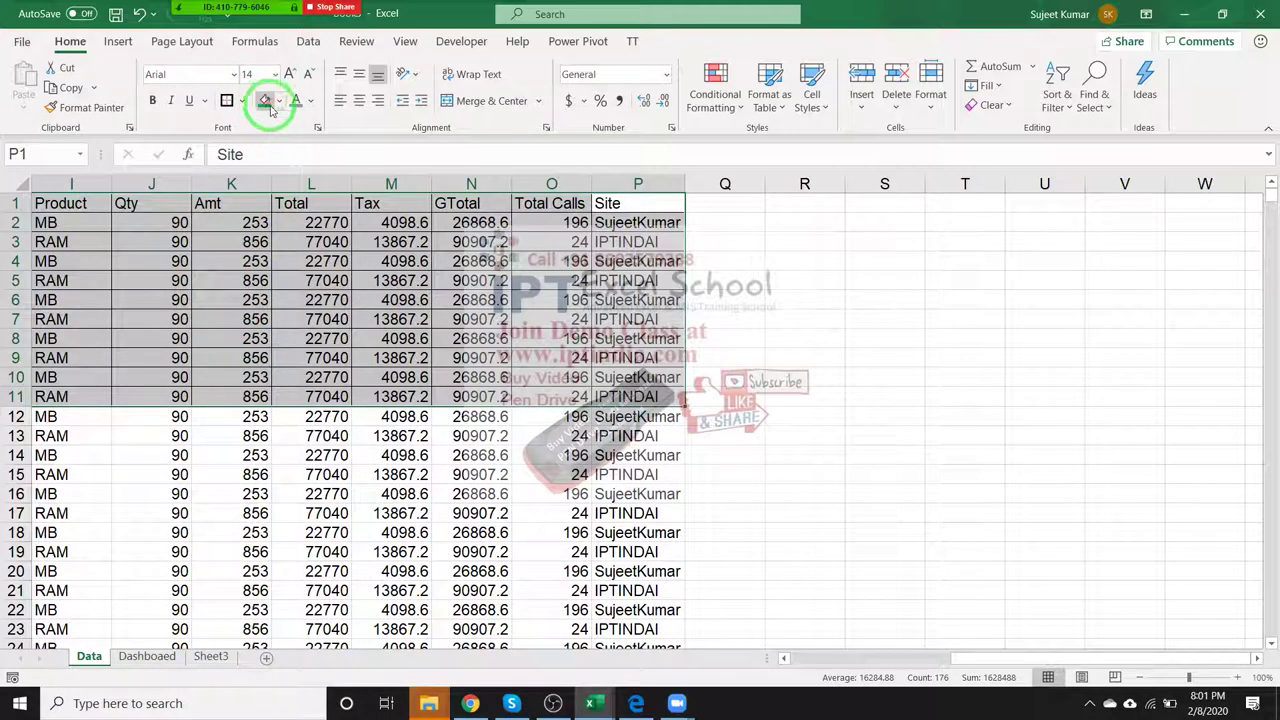
Give header row A1:P1 a green fill with white text, then return to Dashboaed.
click(633, 204)
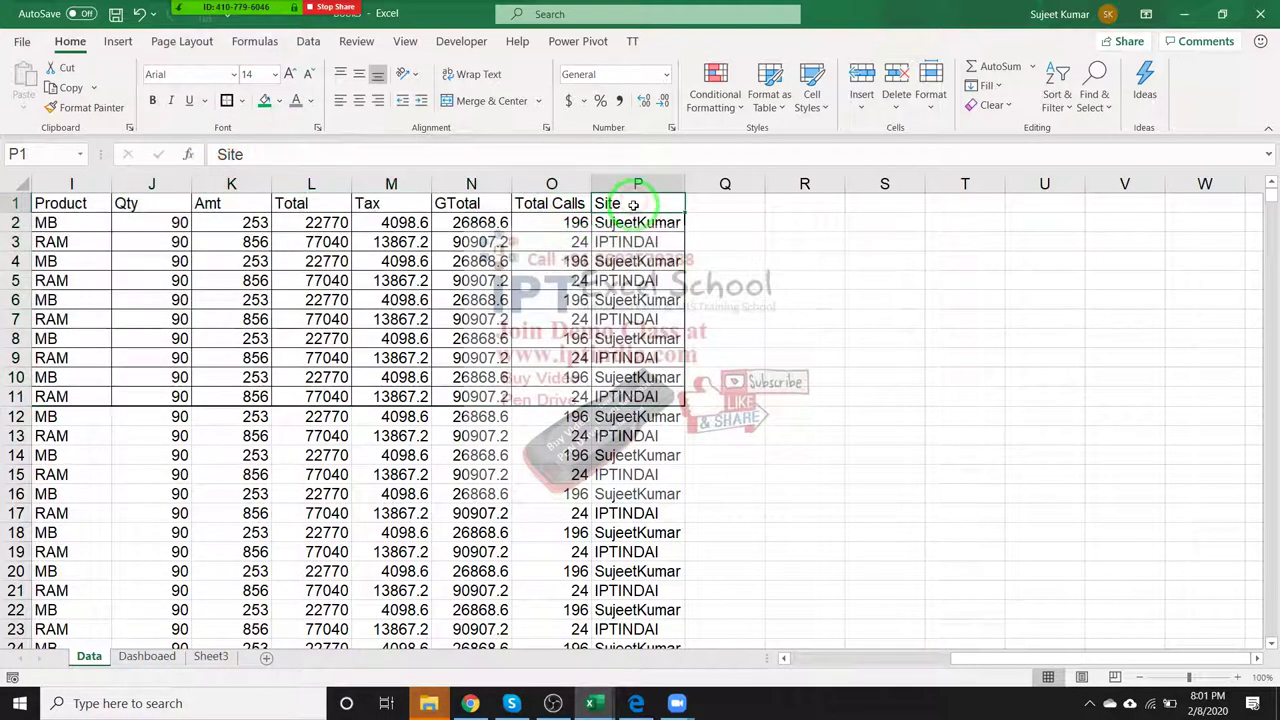
key(ctrl+shift+Left)
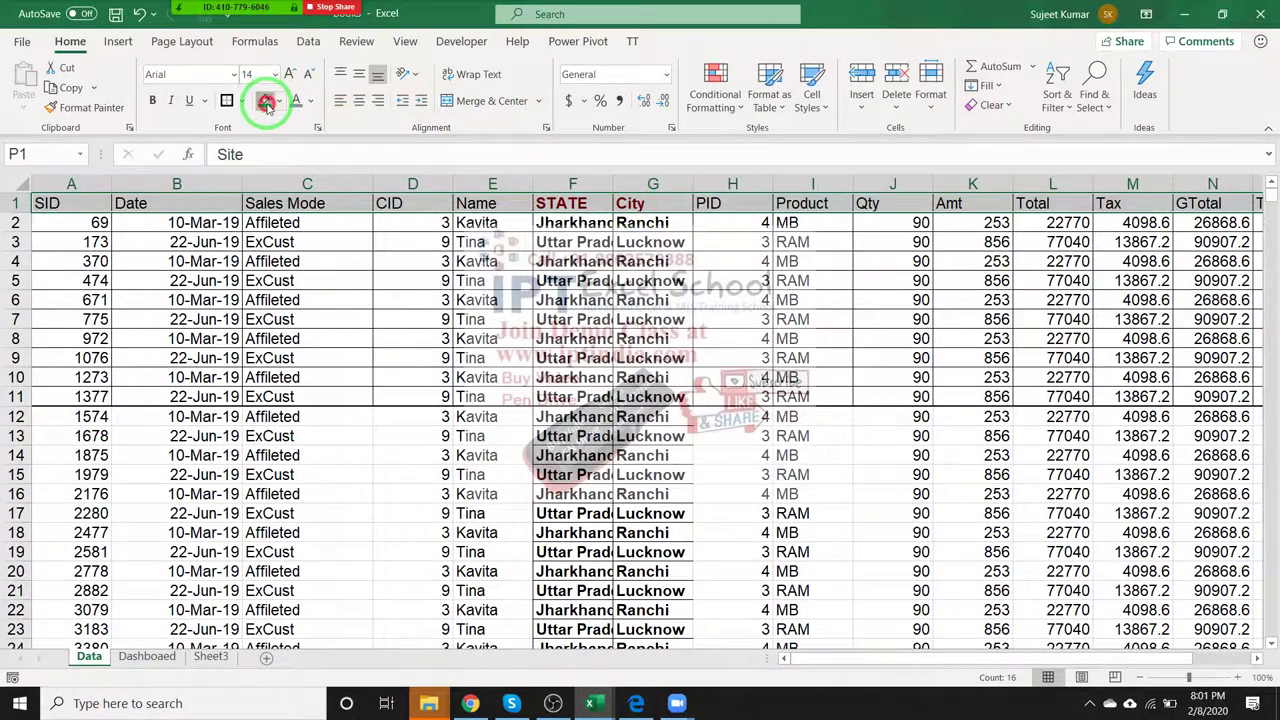
click(265, 102)
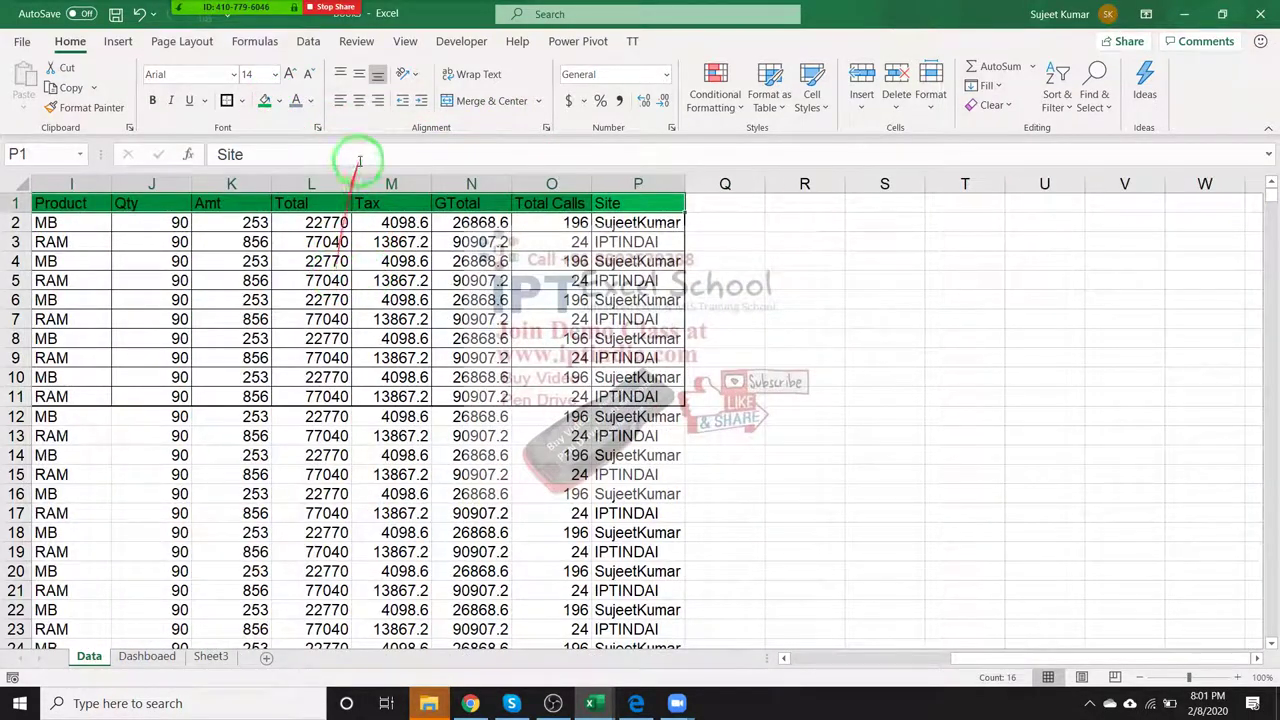
click(311, 101)
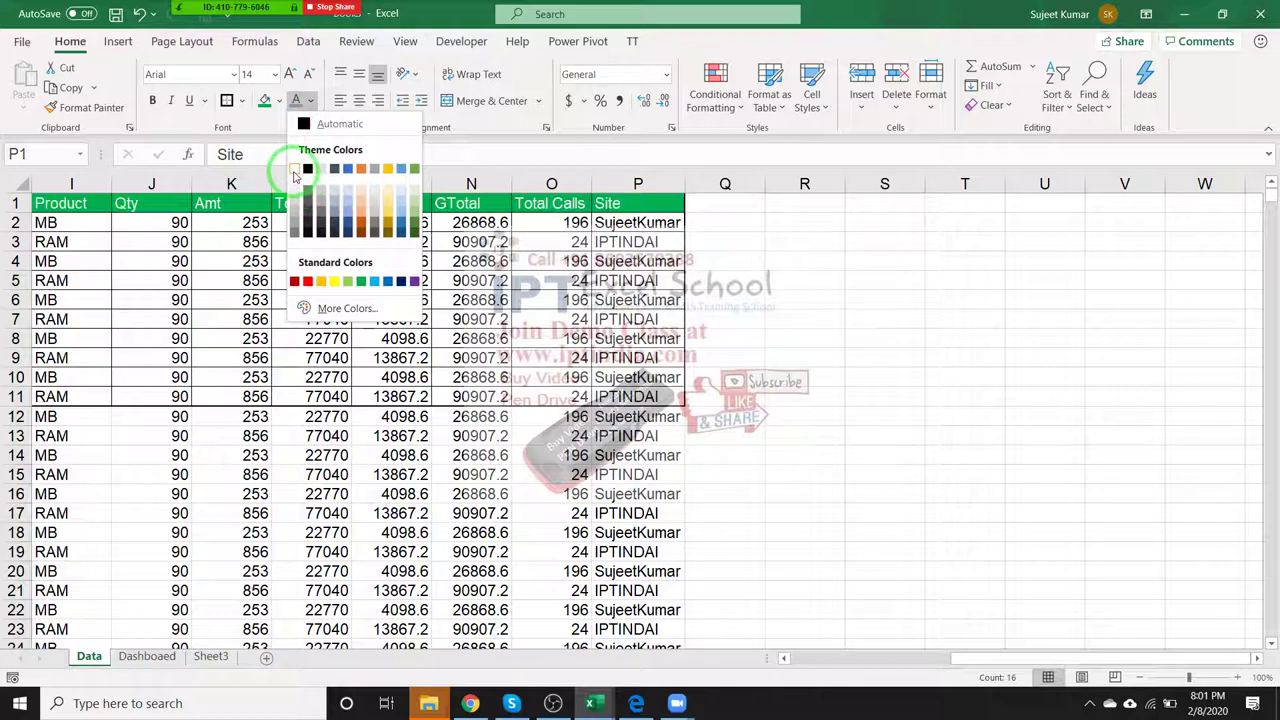
click(307, 169)
click(311, 261)
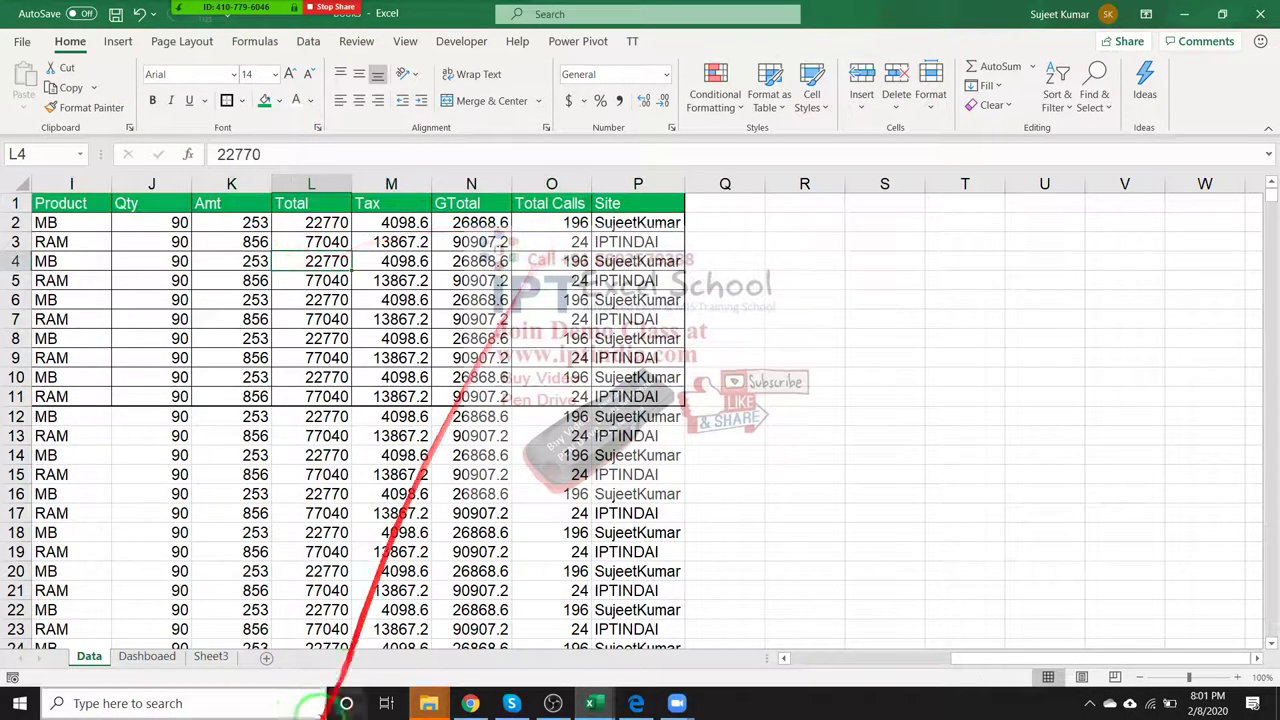
click(147, 656)
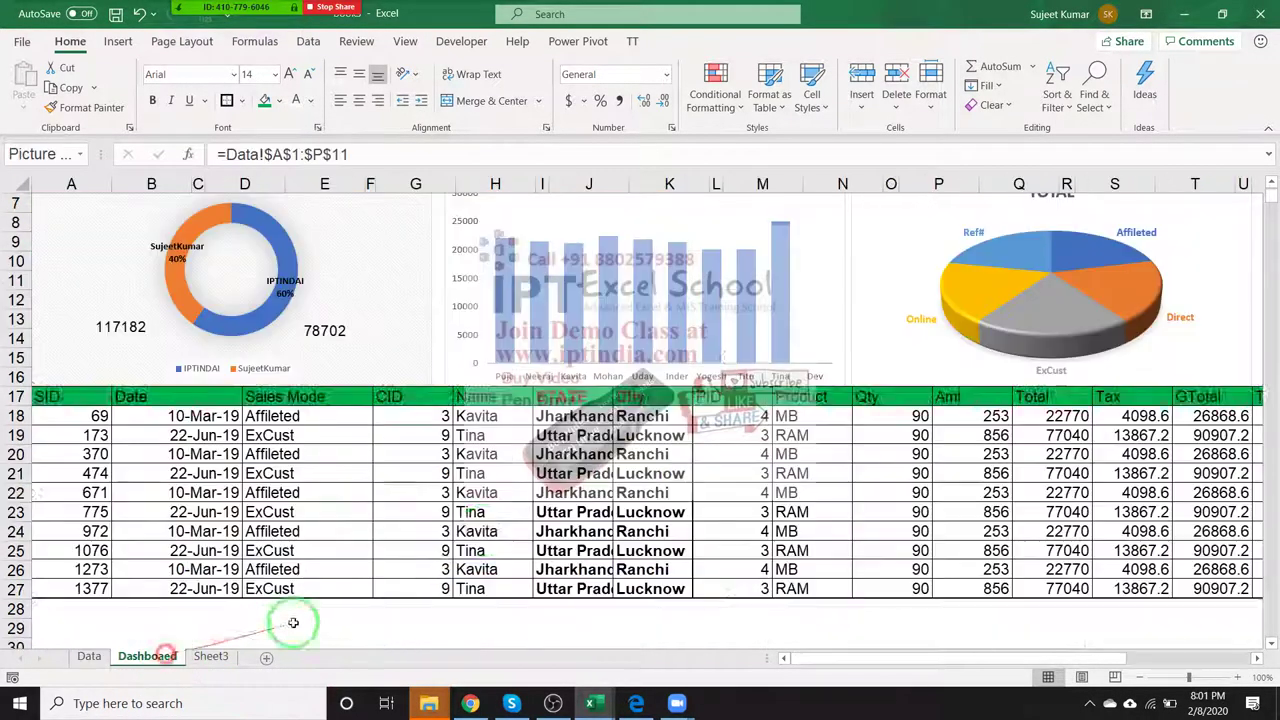
Narrow the linked table picture to about column U and nudge it down slightly.
click(480, 634)
scroll(490, 575, up, 2)
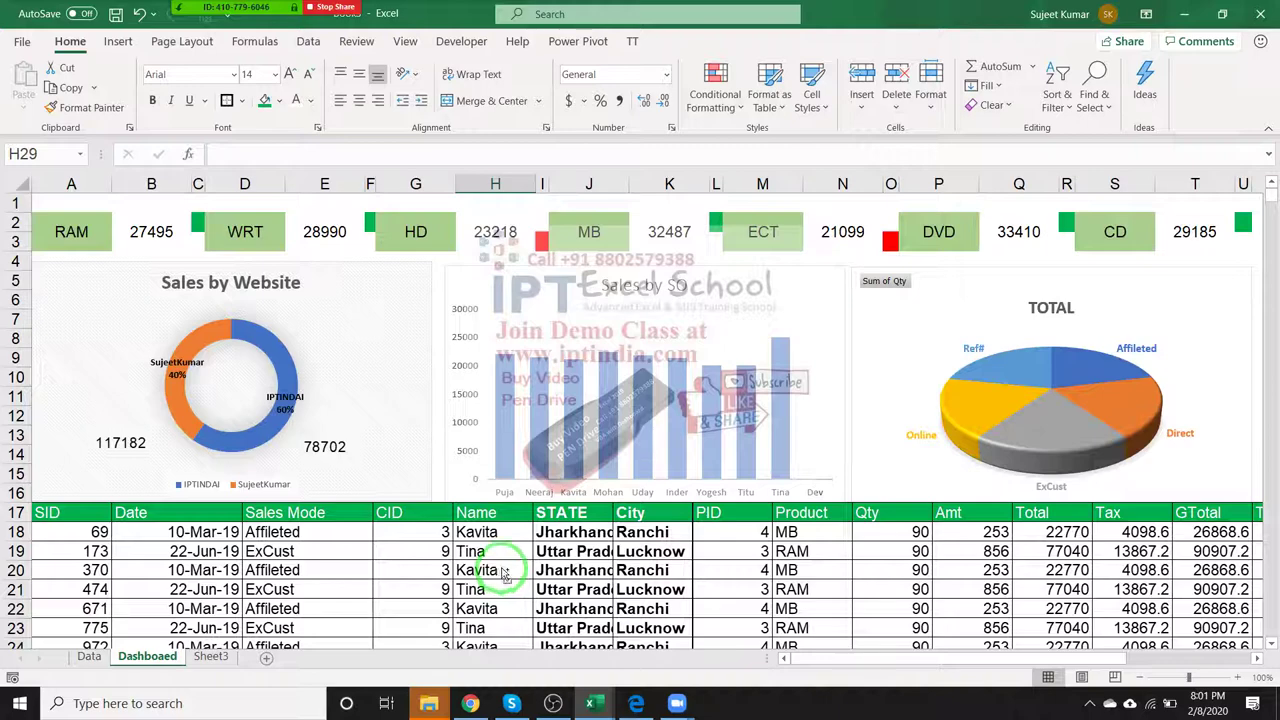
scroll(503, 573, down, 1)
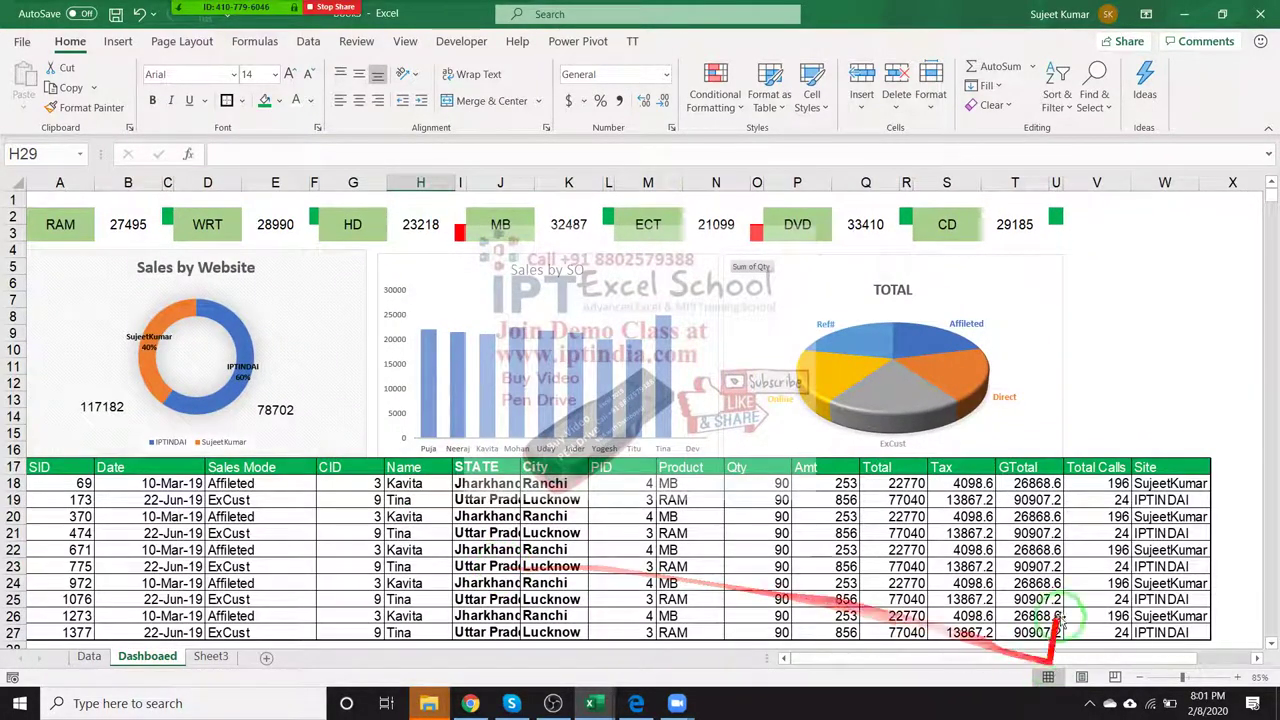
click(1170, 560)
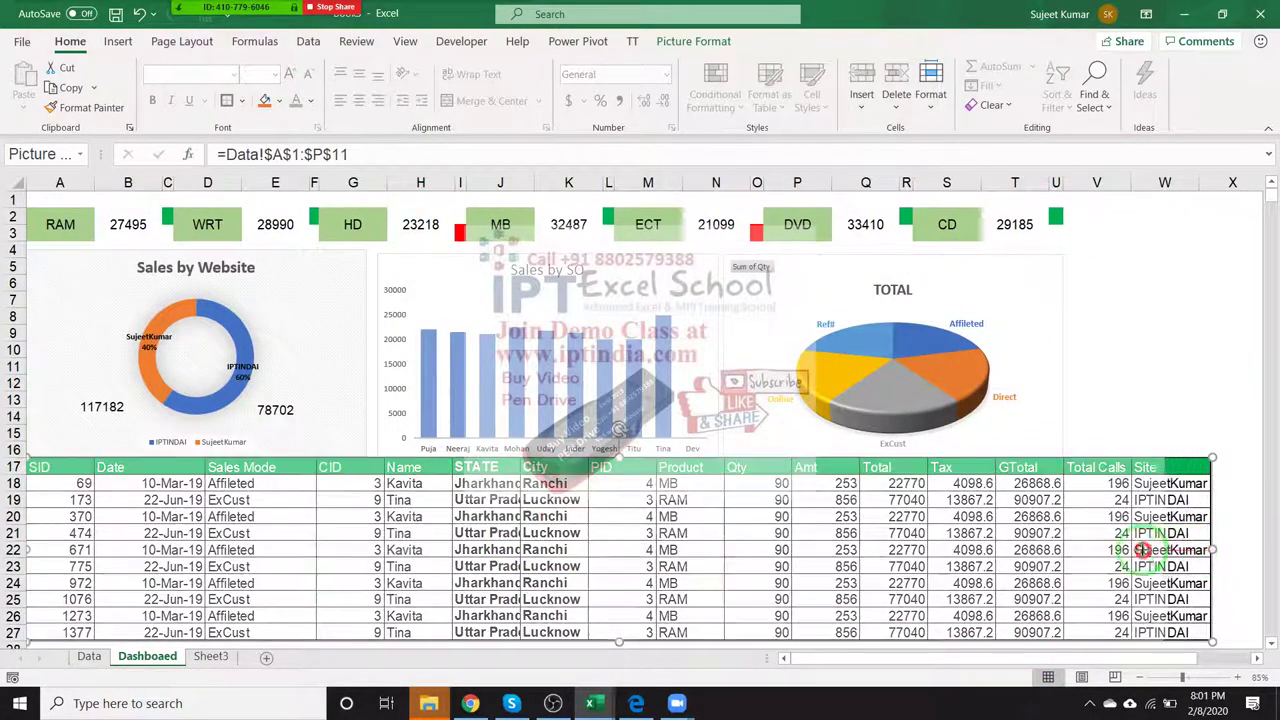
drag(1212, 550, 1068, 541)
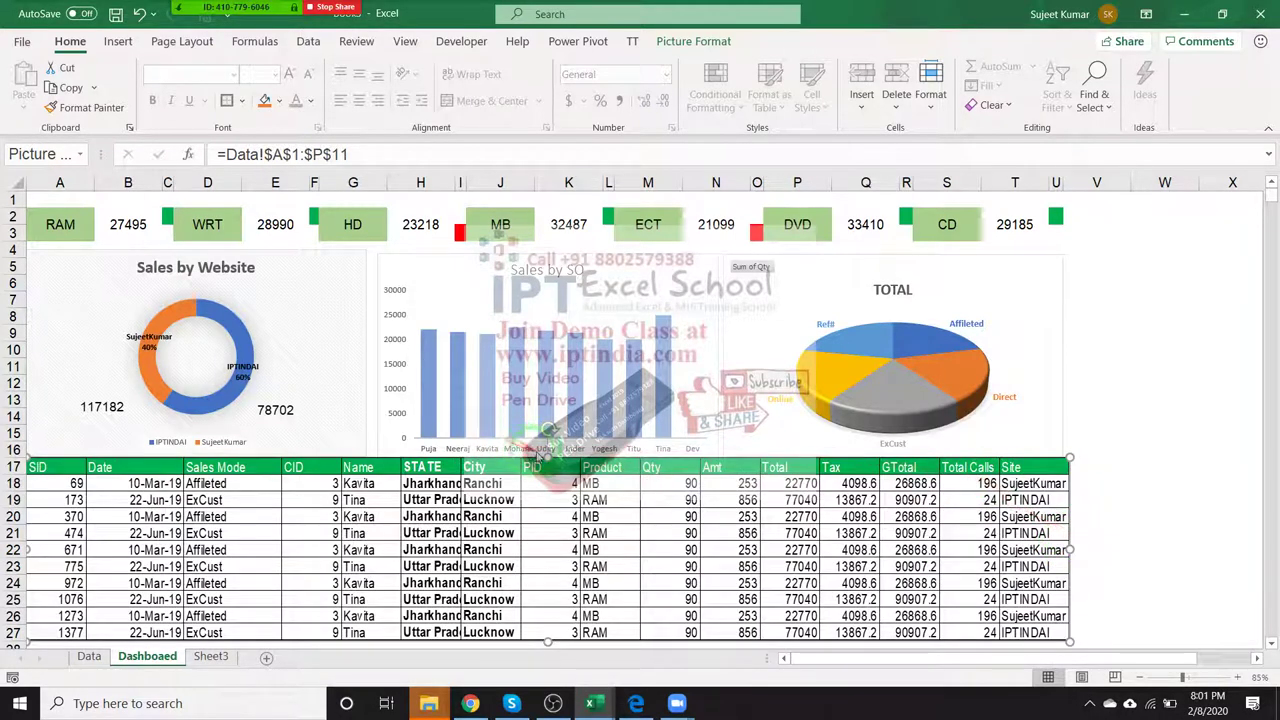
drag(546, 458, 546, 466)
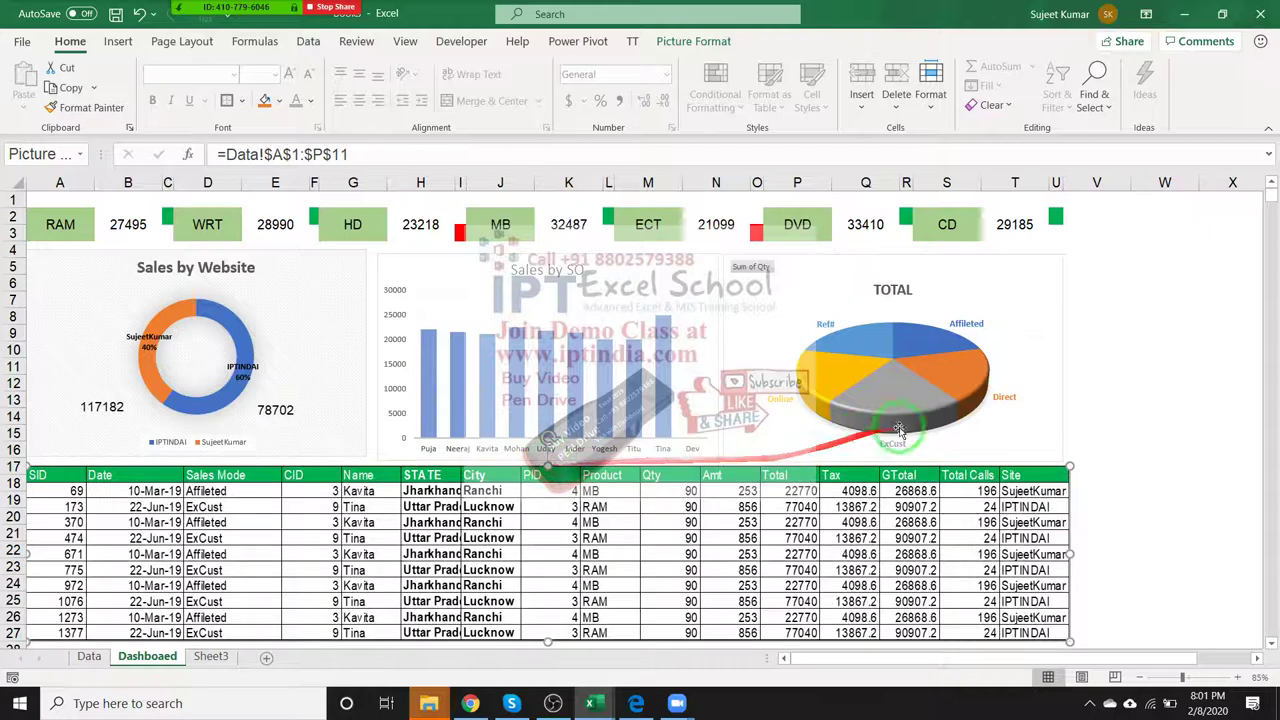
click(1198, 418)
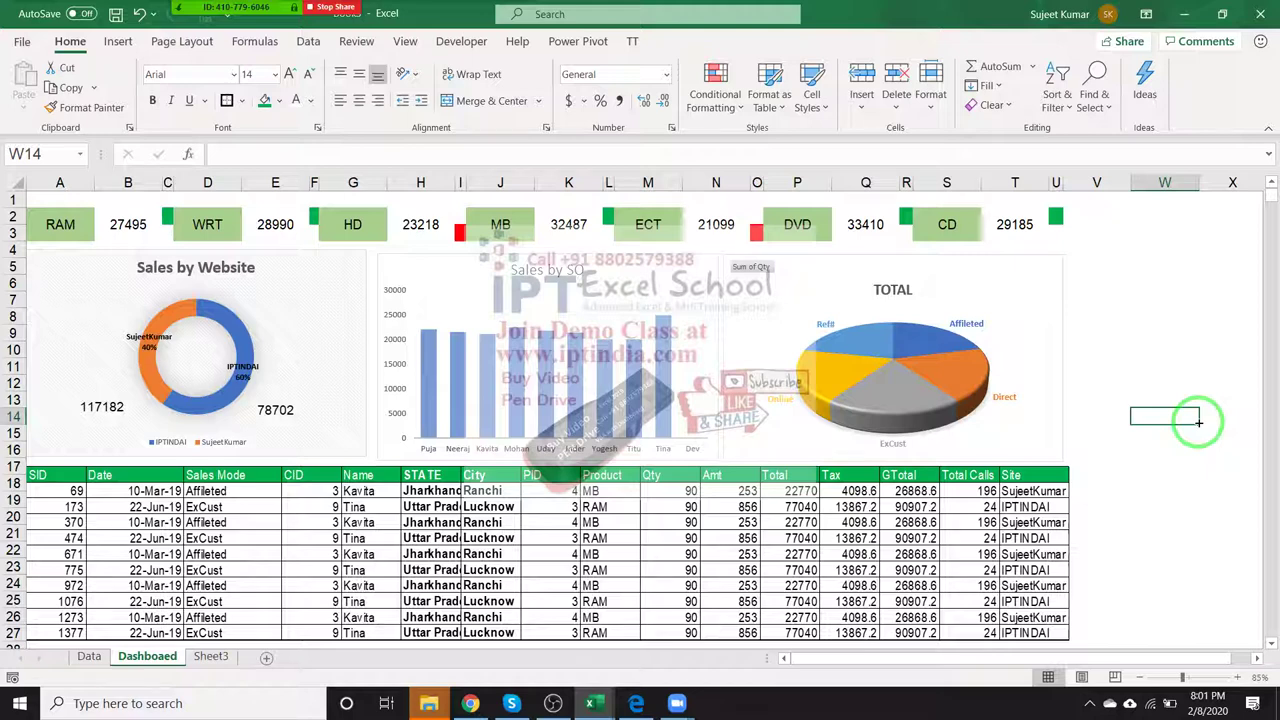
click(1119, 213)
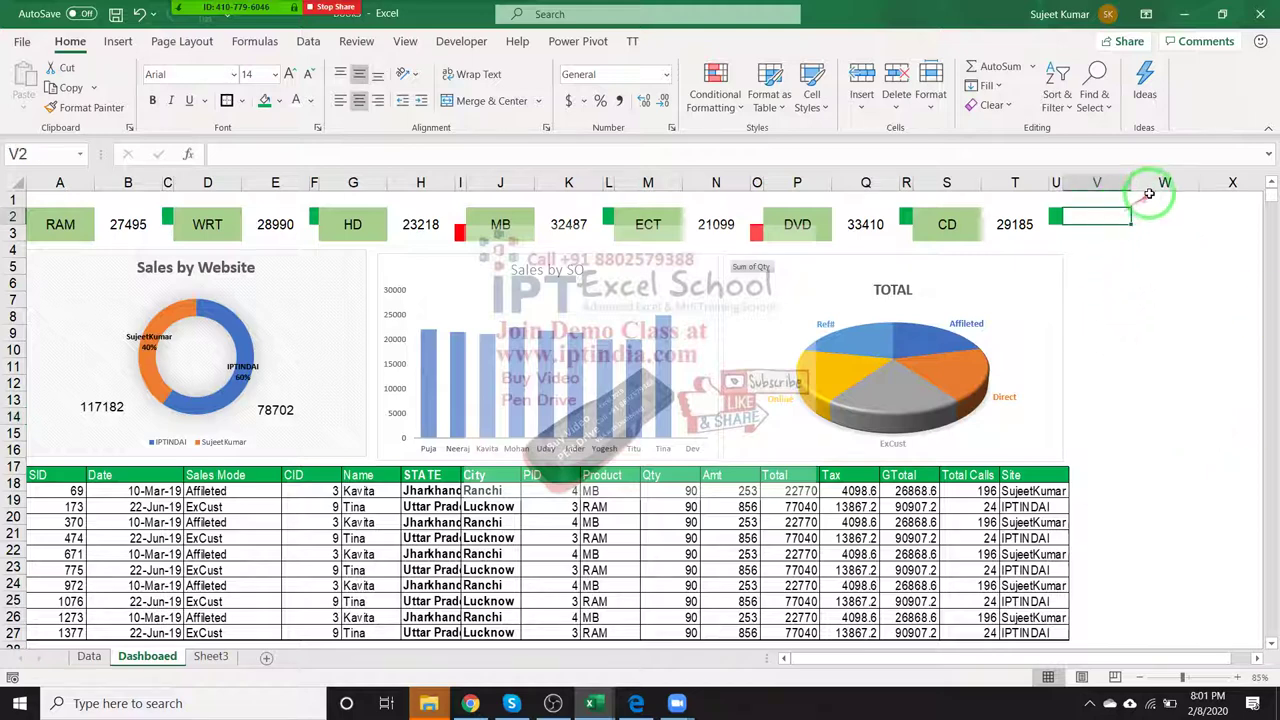
click(1125, 199)
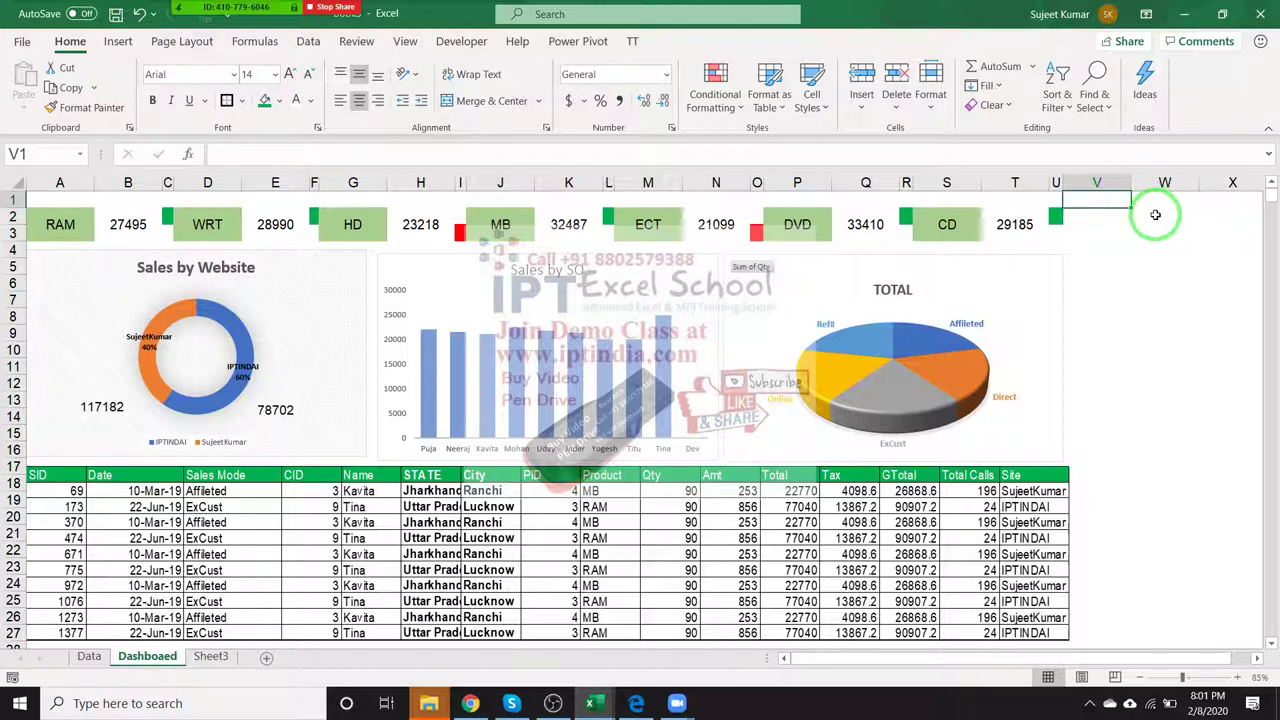
click(1155, 215)
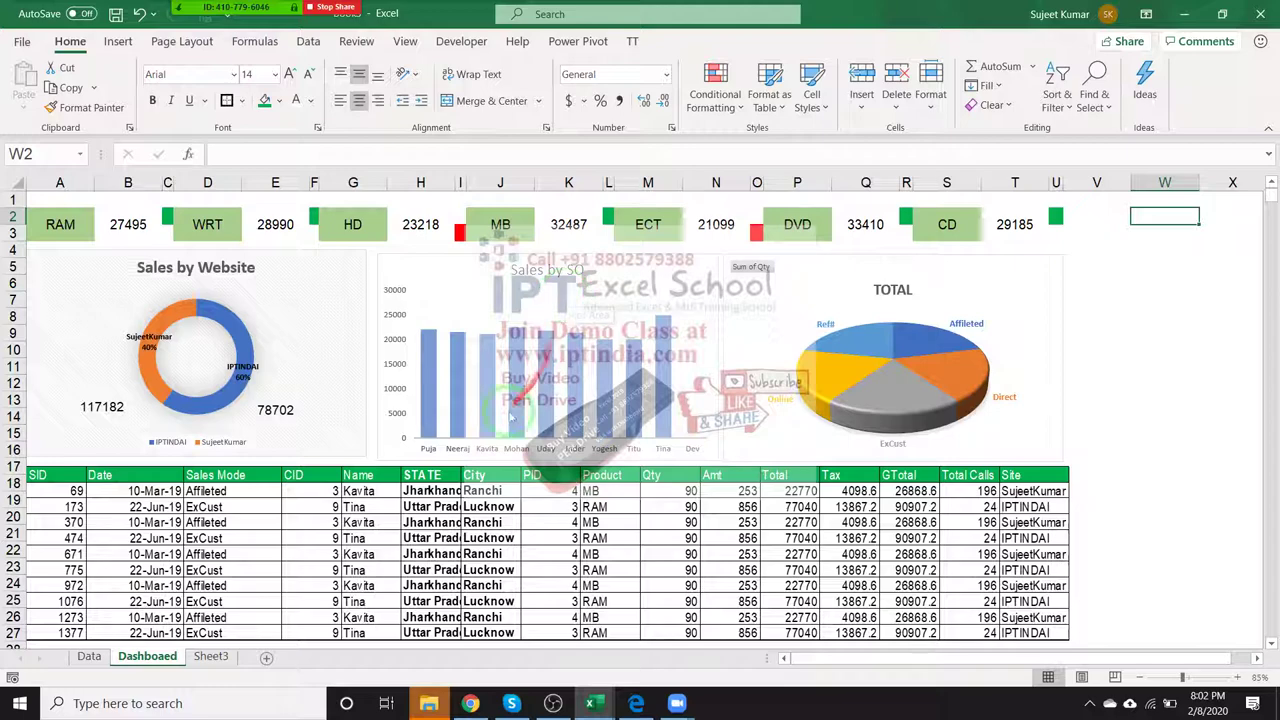
Move the picture down and add a merged light-blue 'Top 10 Sales' title across A17:U18.
drag(467, 487, 470, 507)
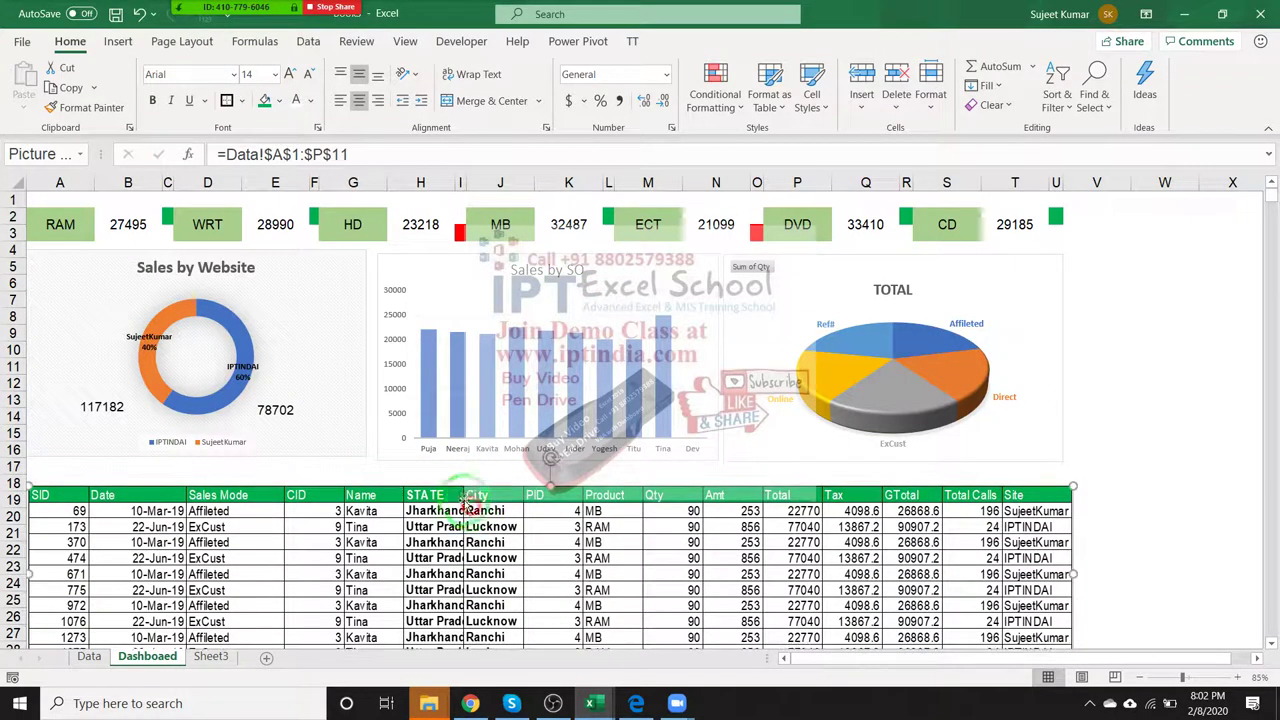
click(154, 478)
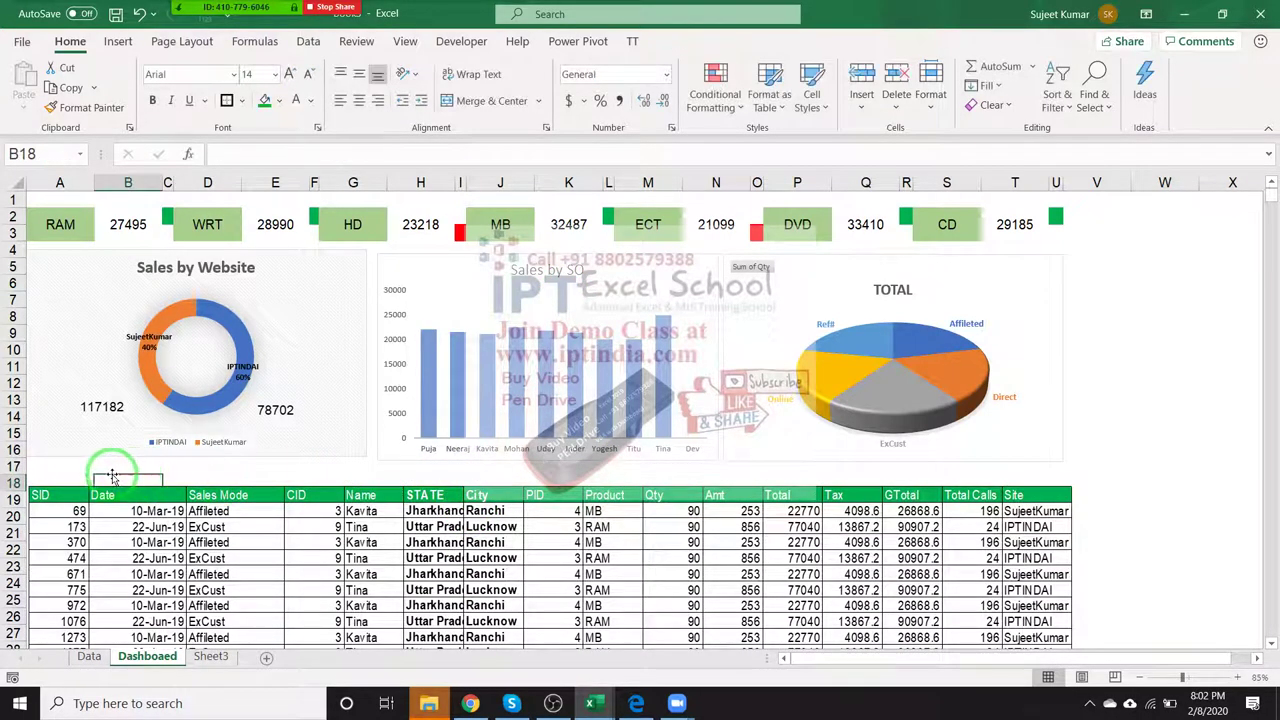
drag(71, 466, 1010, 479)
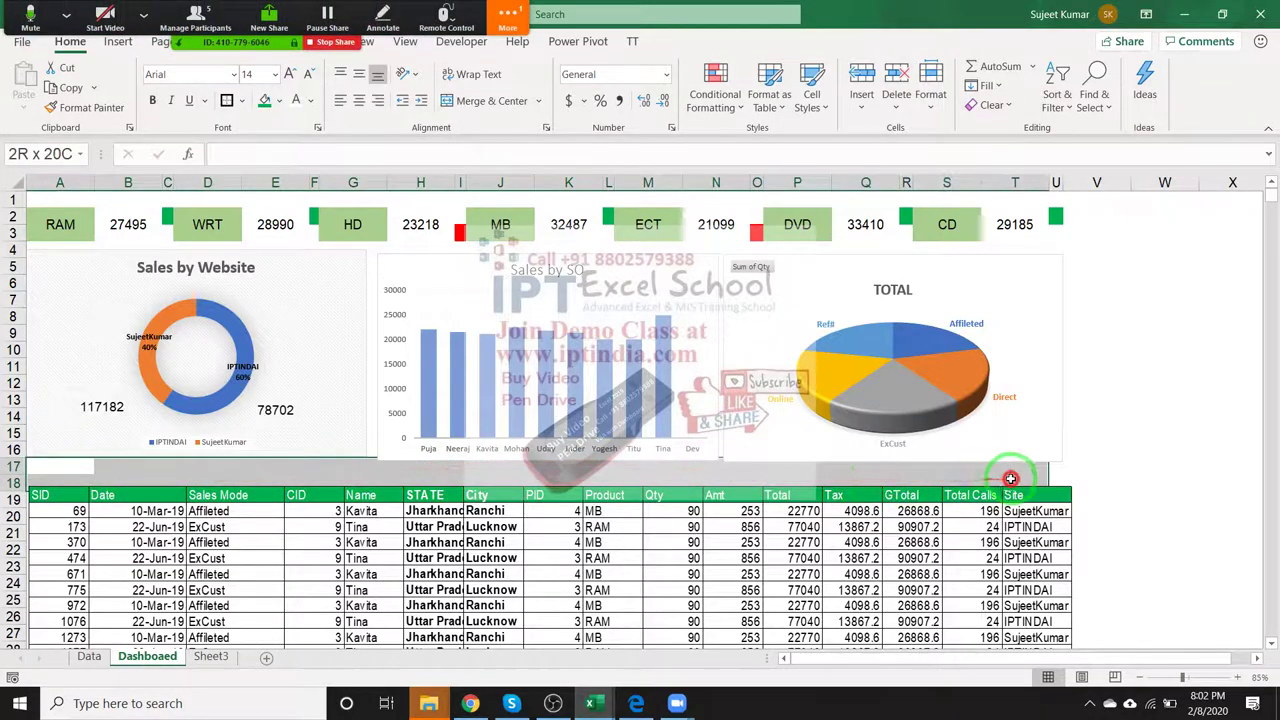
drag(1039, 477, 1055, 478)
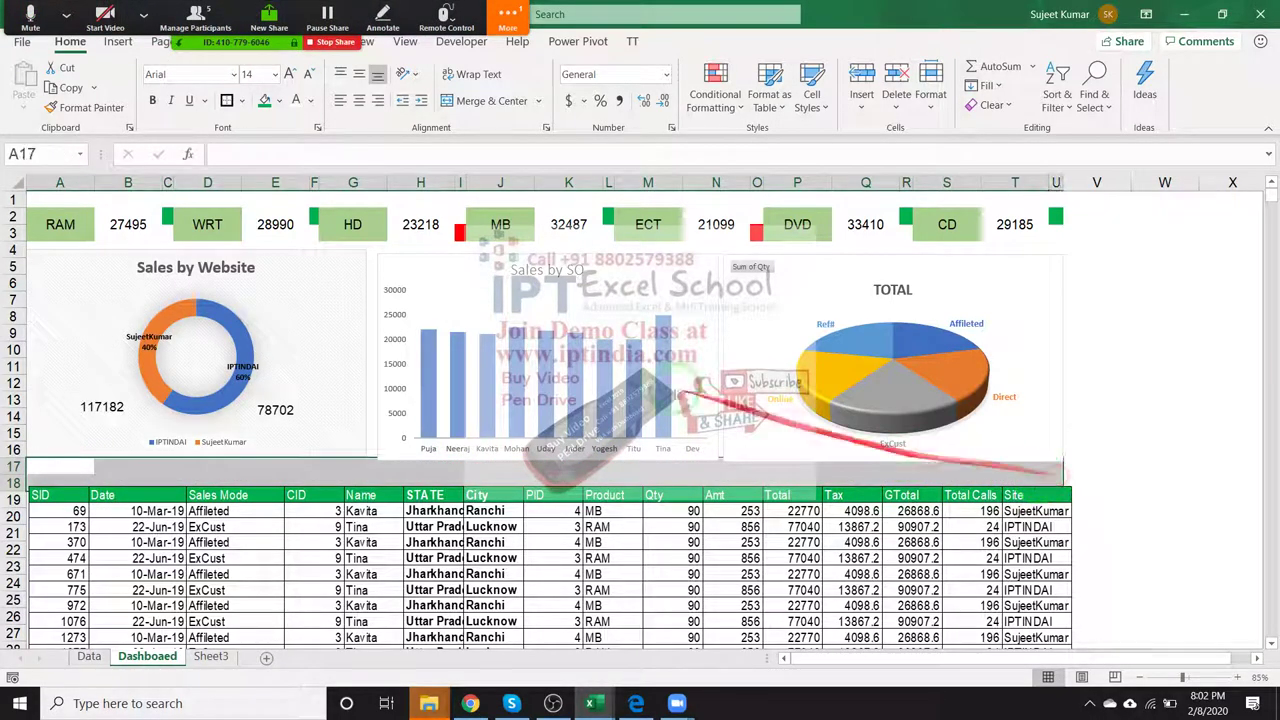
click(452, 100)
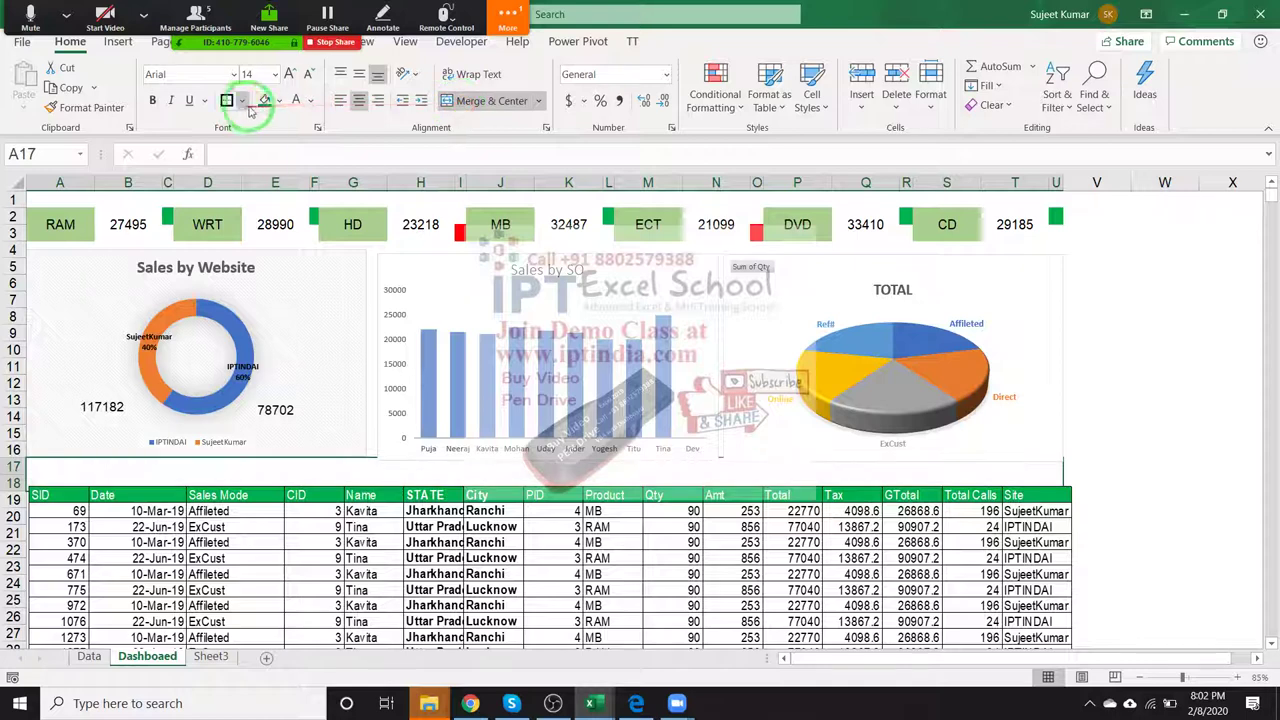
click(279, 101)
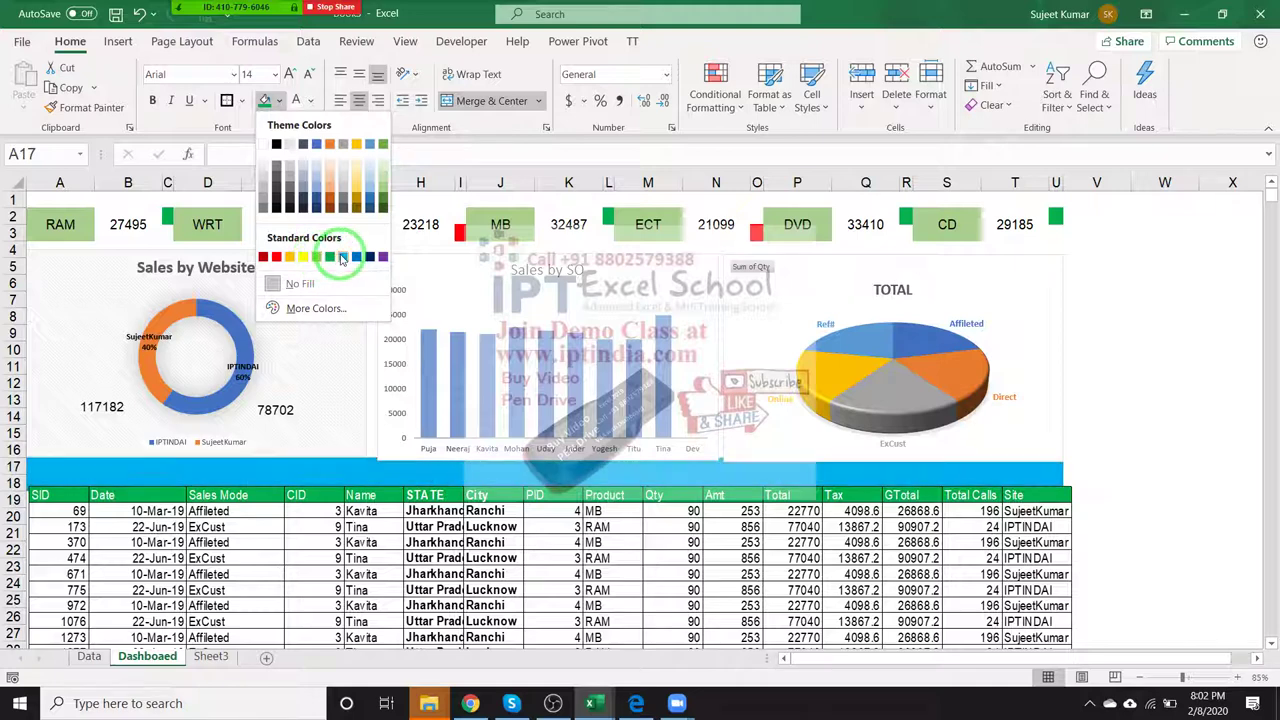
click(341, 256)
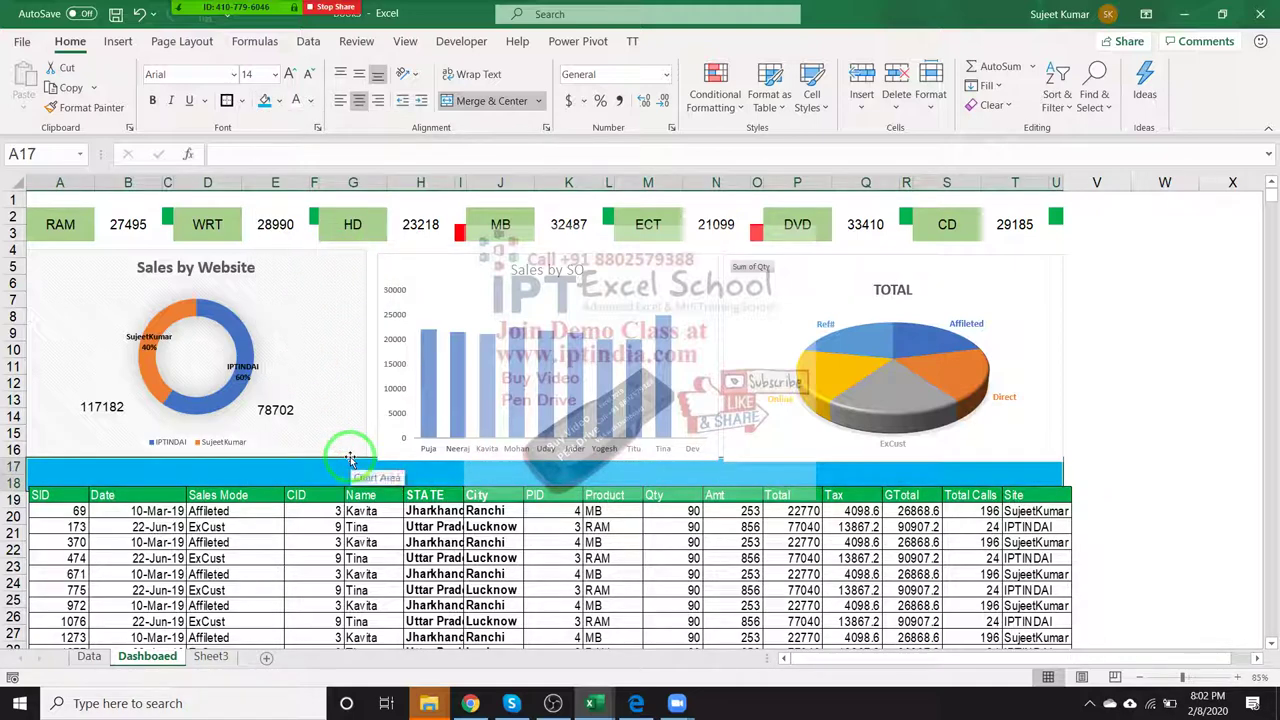
text(Top)
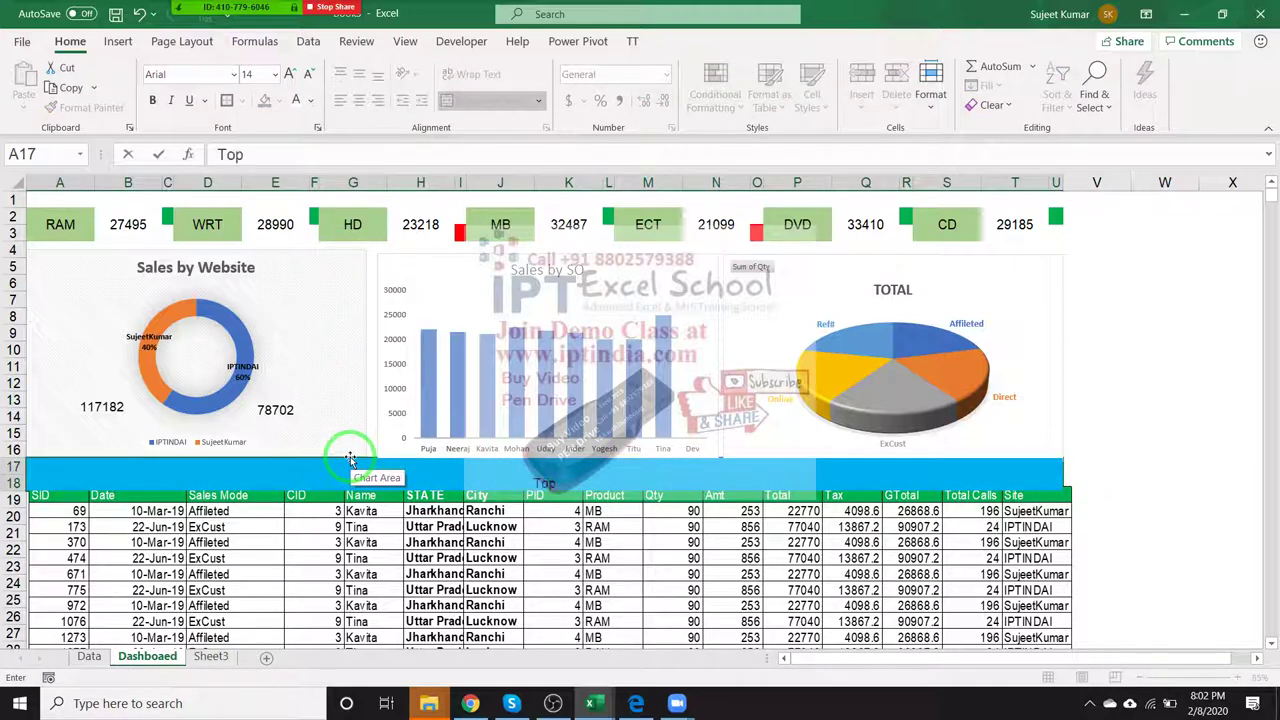
text( 10 S)
text(ales)
key(ctrl+Return)
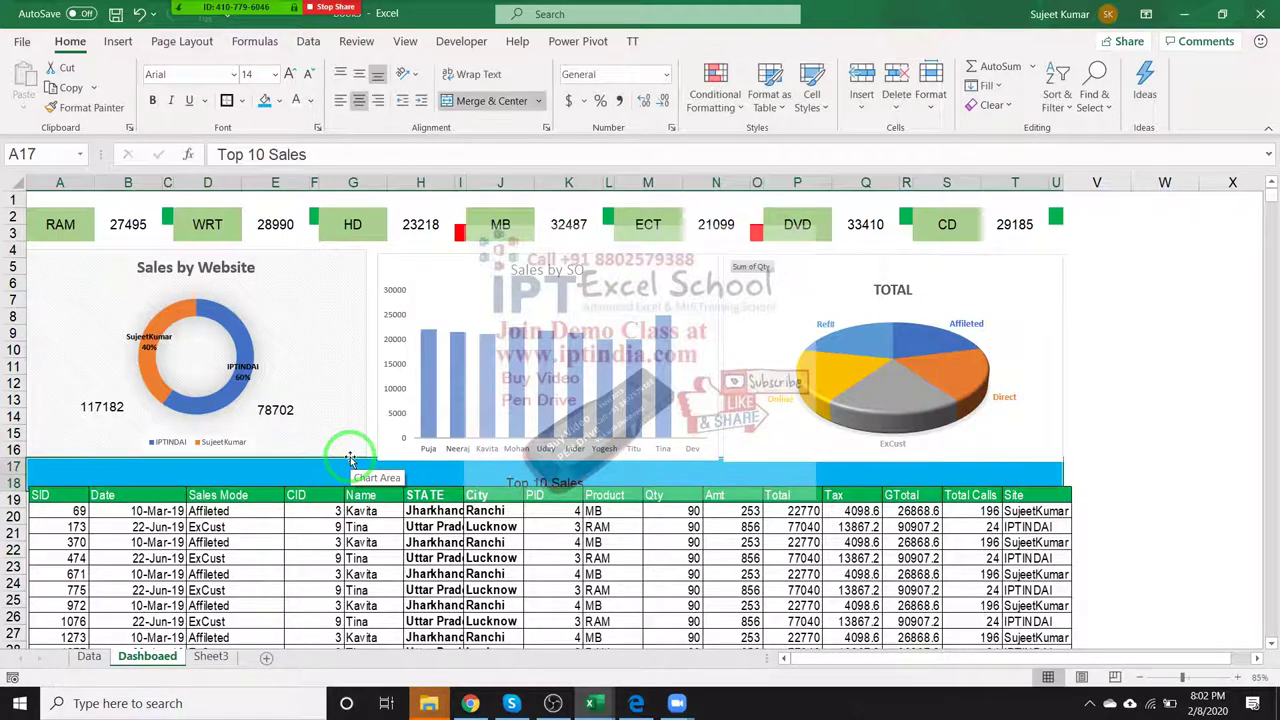
Adjust the bottom edges of the Sales by SO column chart and TOTAL pie chart slightly.
click(398, 476)
click(396, 453)
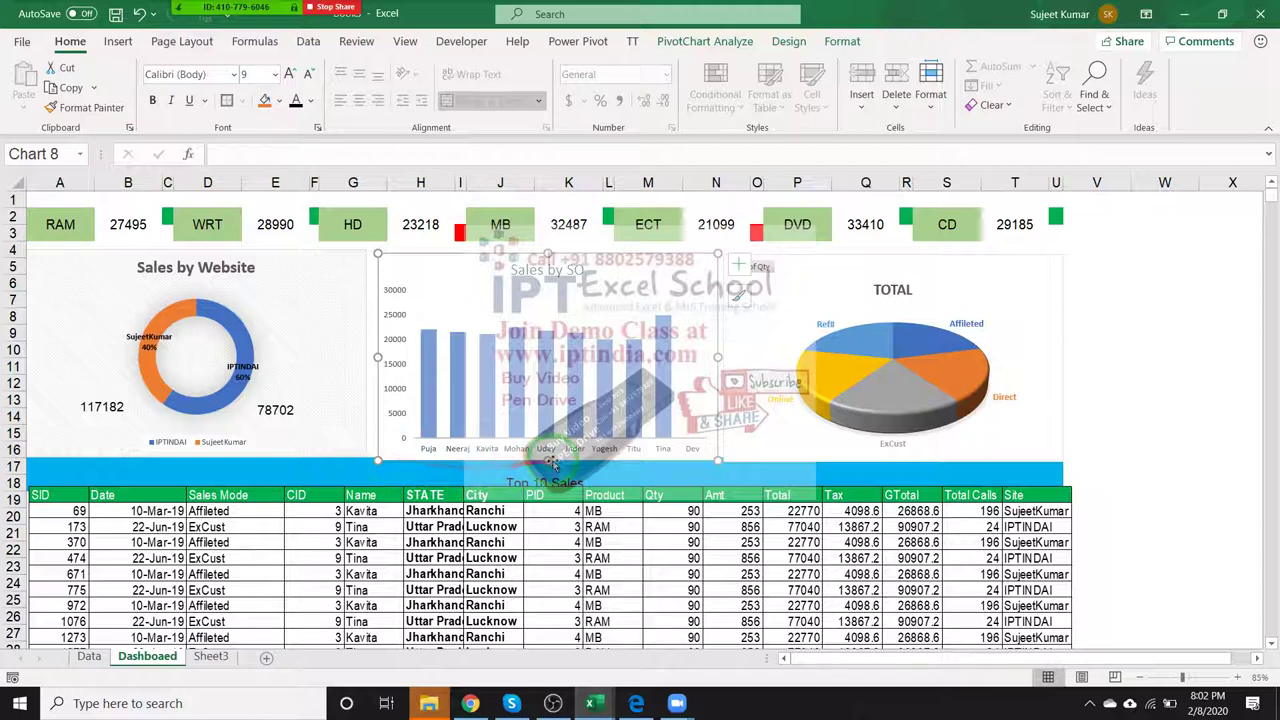
drag(547, 459, 547, 453)
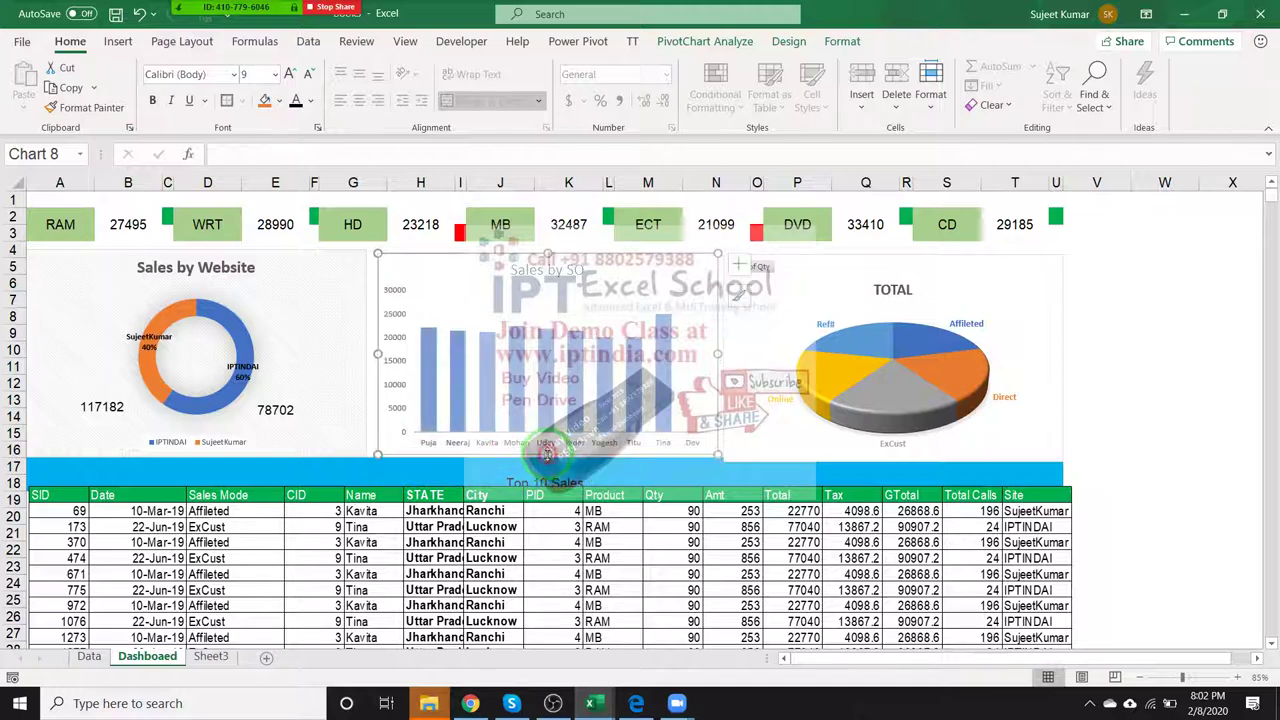
click(800, 452)
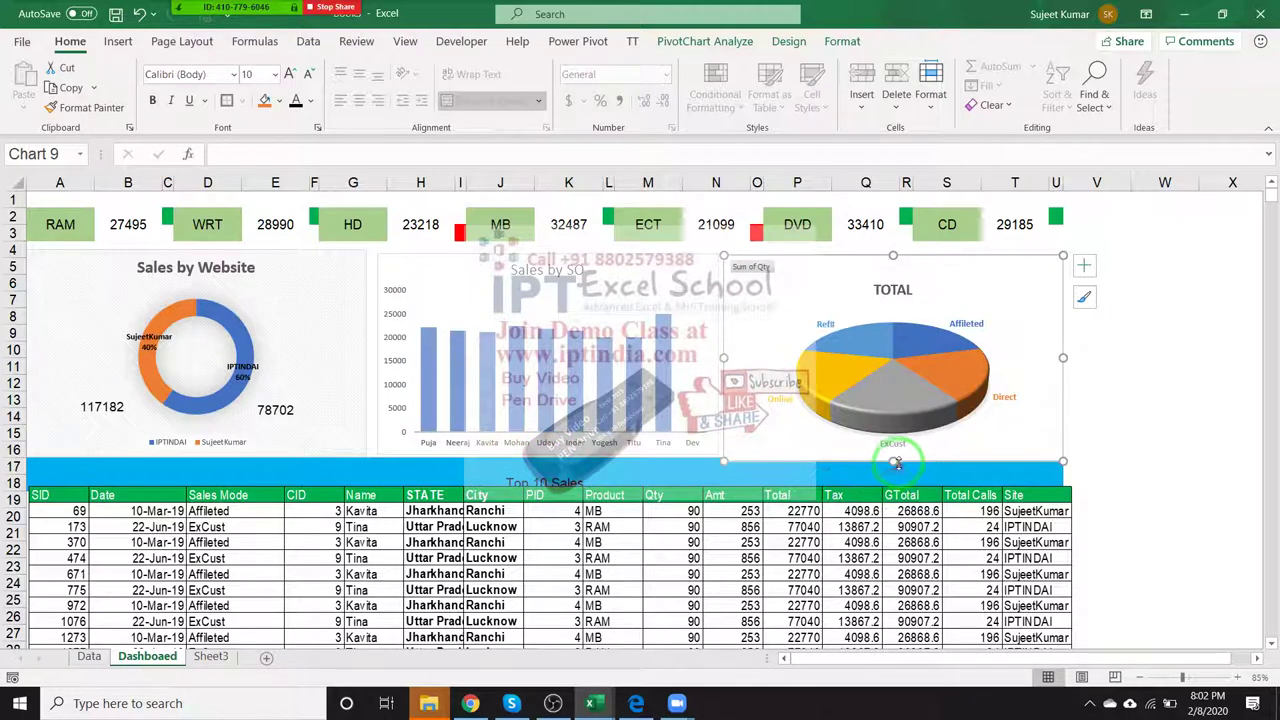
drag(893, 461, 893, 455)
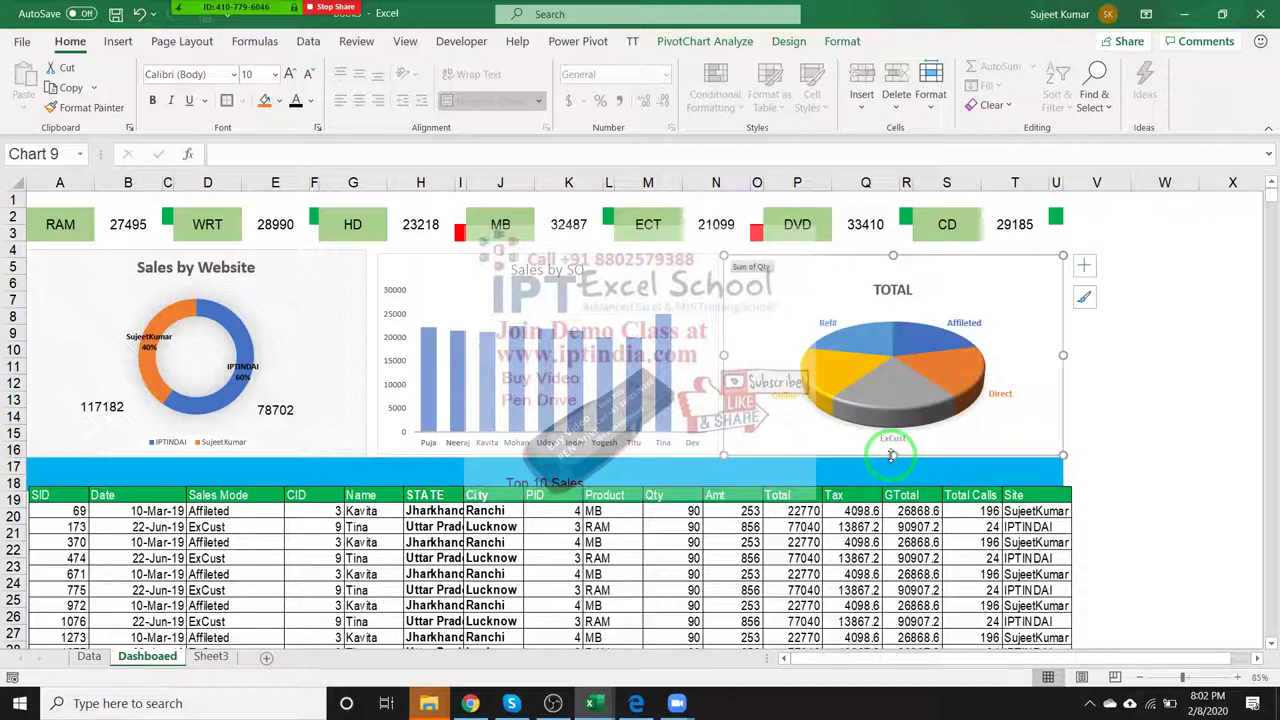
click(1164, 386)
scroll(873, 430, down, 3)
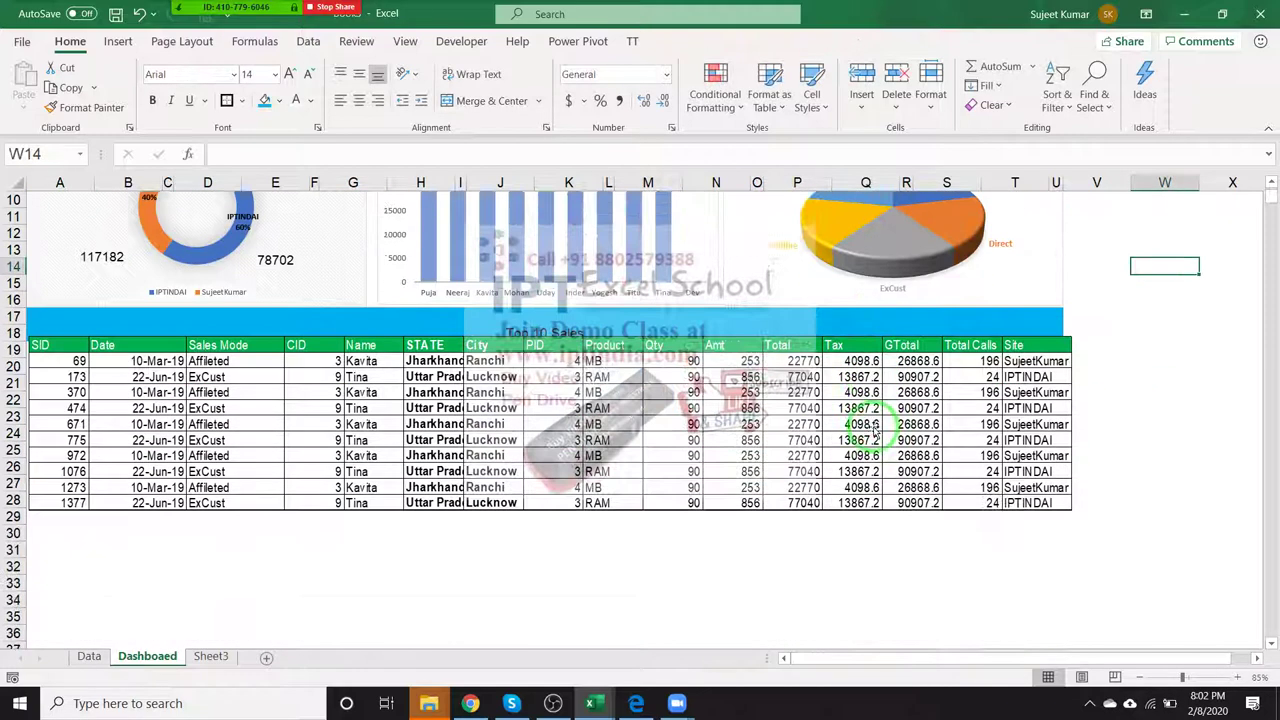
scroll(884, 438, up, 3)
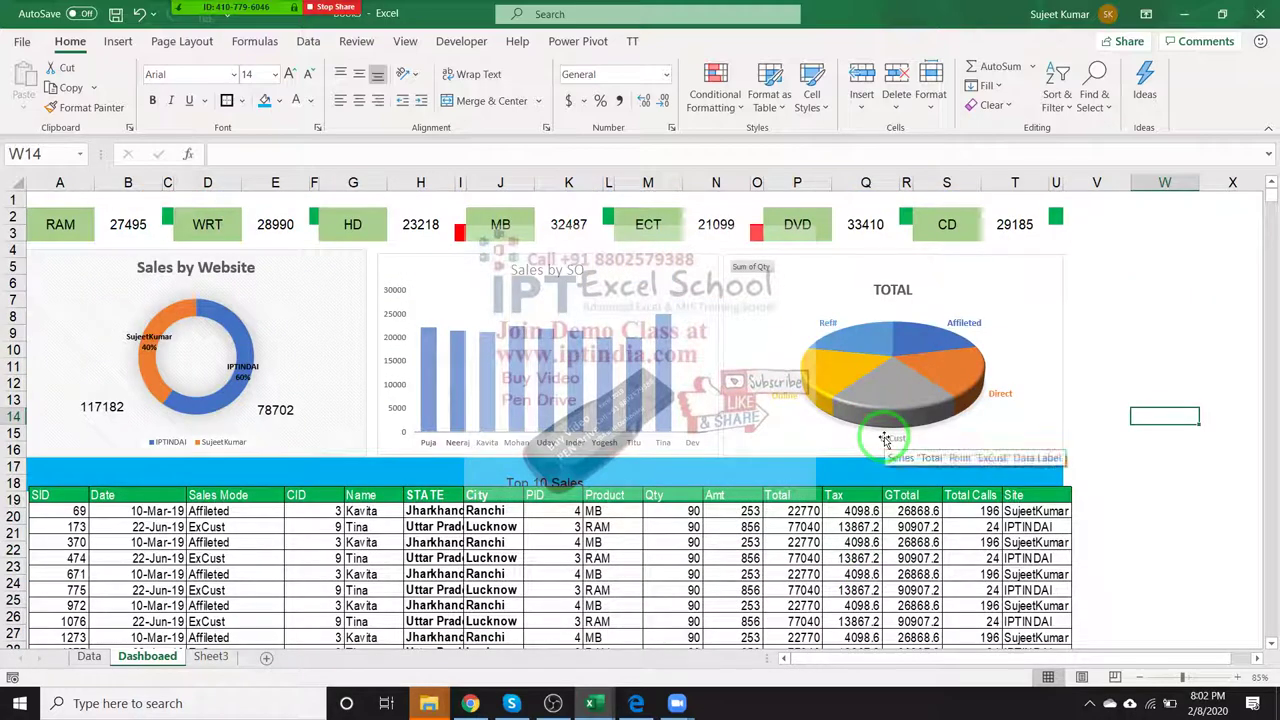